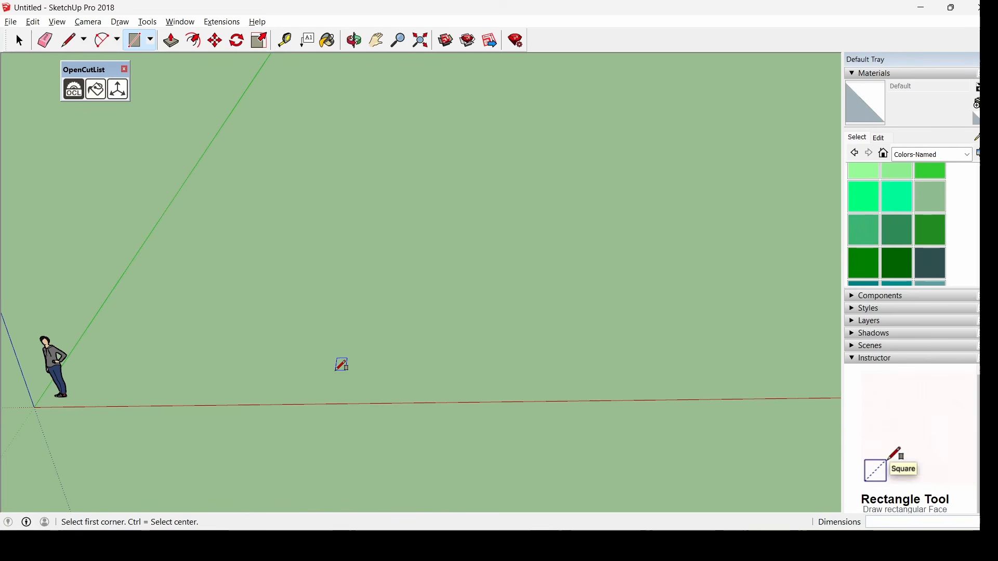
Draw the 1.6 by 0.6 m base rectangle on the ground plane
left_click(149, 41)
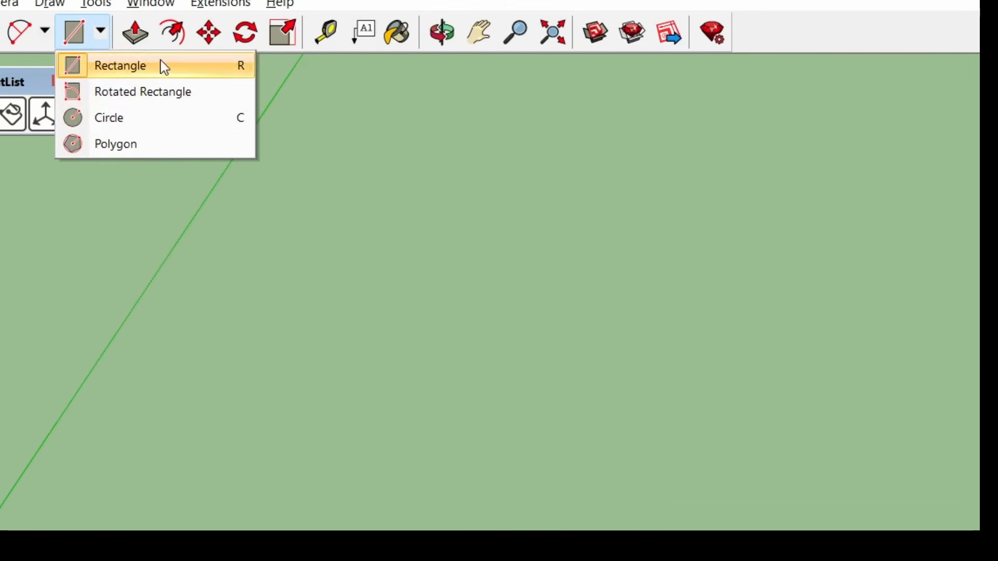
left_click(135, 38)
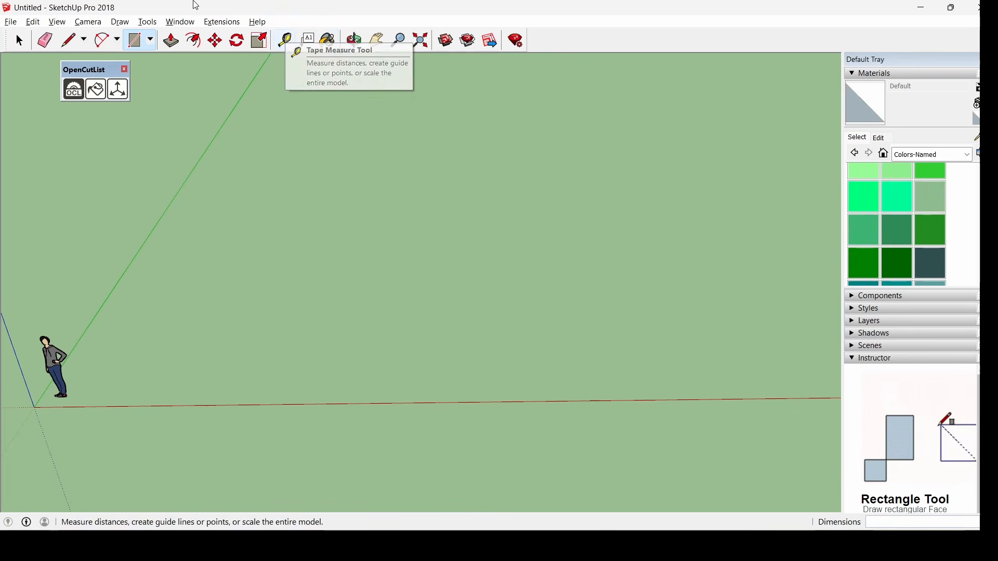
left_click(151, 42)
left_click(134, 41)
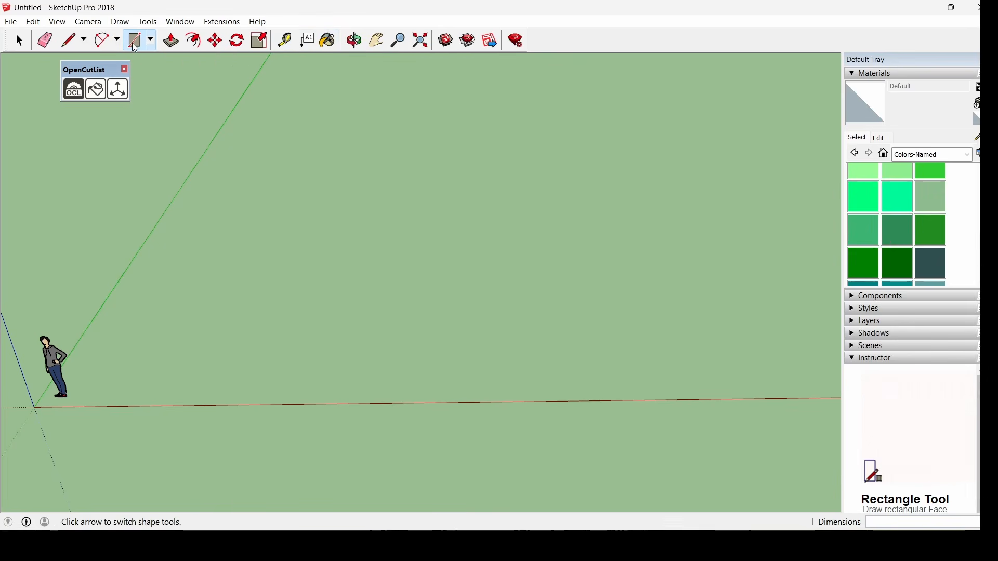
middle_click_drag(194, 426, 192, 397)
left_click(151, 395)
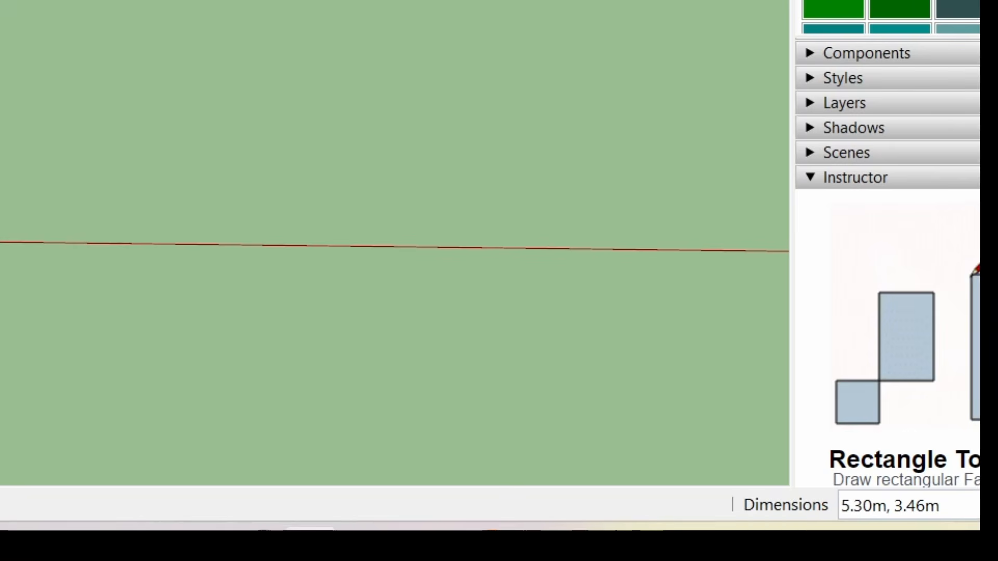
type("1.6")
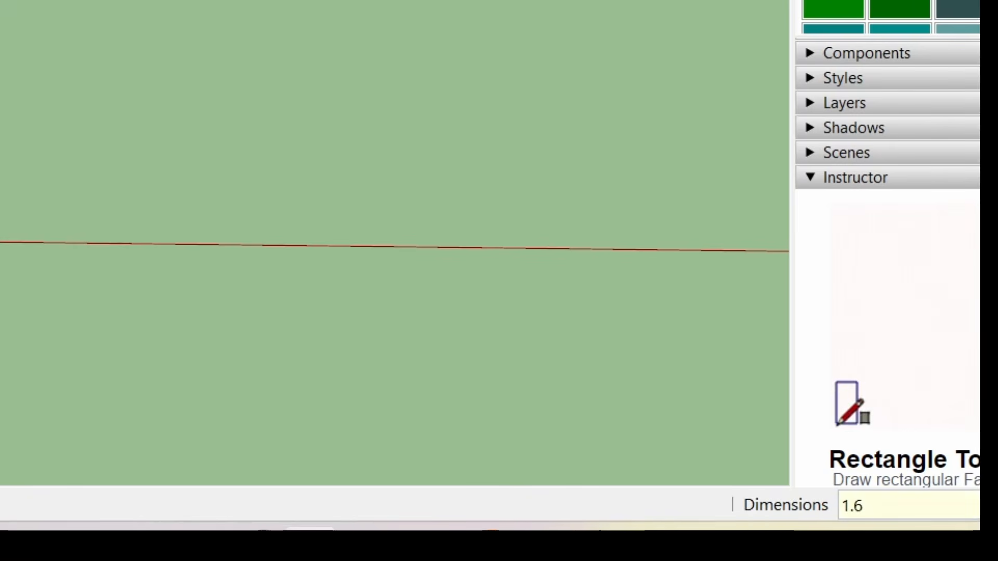
type(",.6")
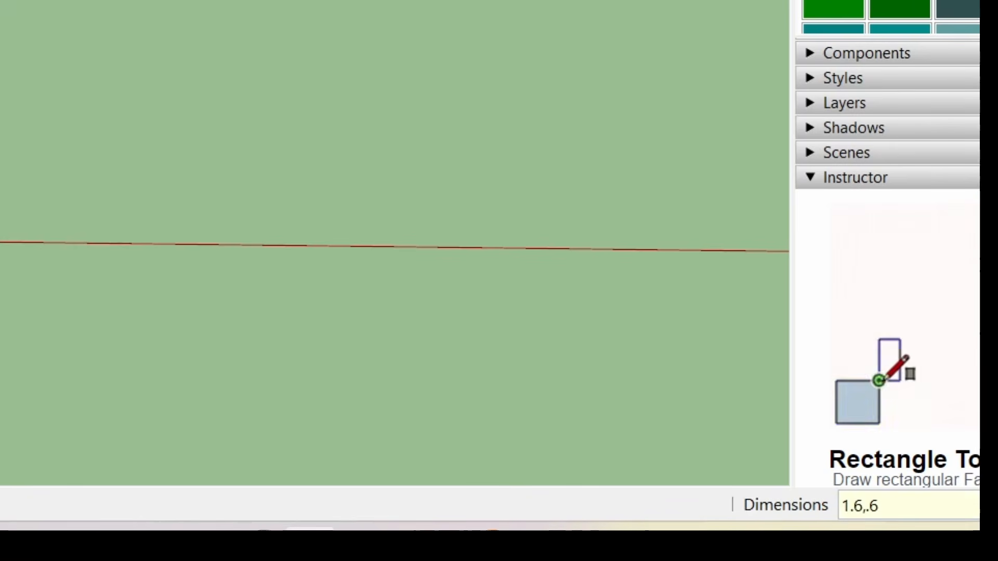
key("Return")
scroll(156, 388, "up", 5)
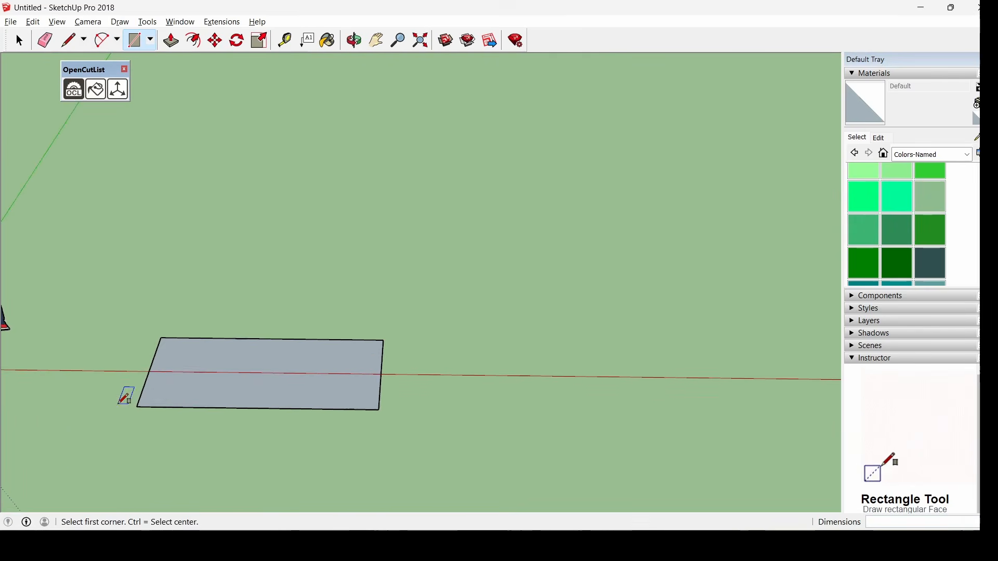
middle_click_drag(124, 397, 154, 422)
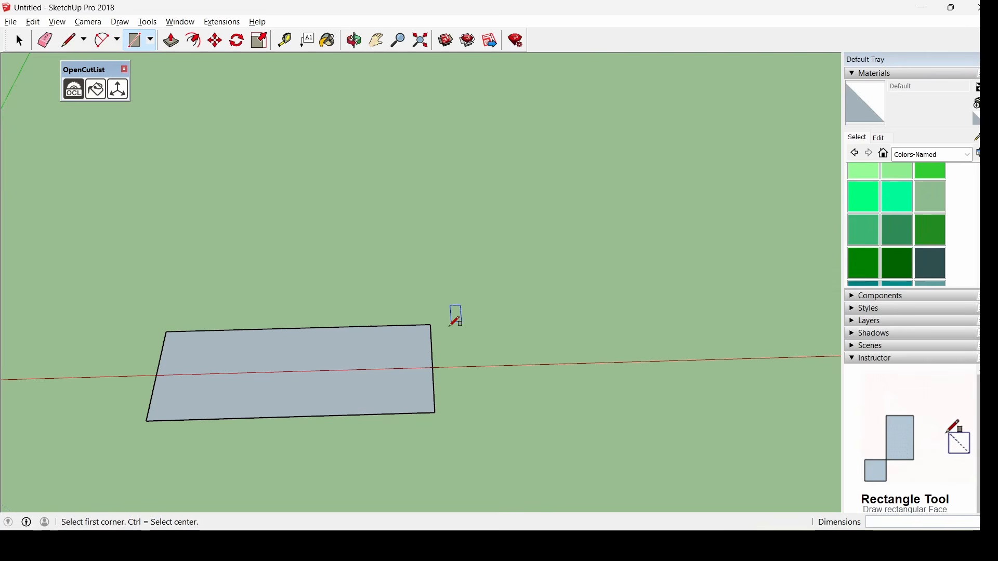
Draw a 0.6 by 0.1 m strip at the base's right end
left_click(430, 325)
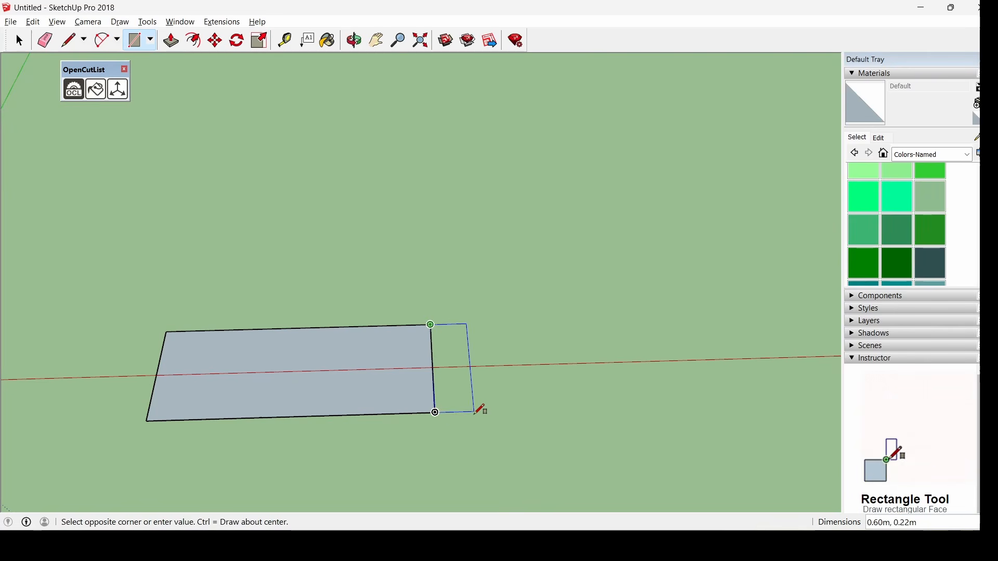
type(".6")
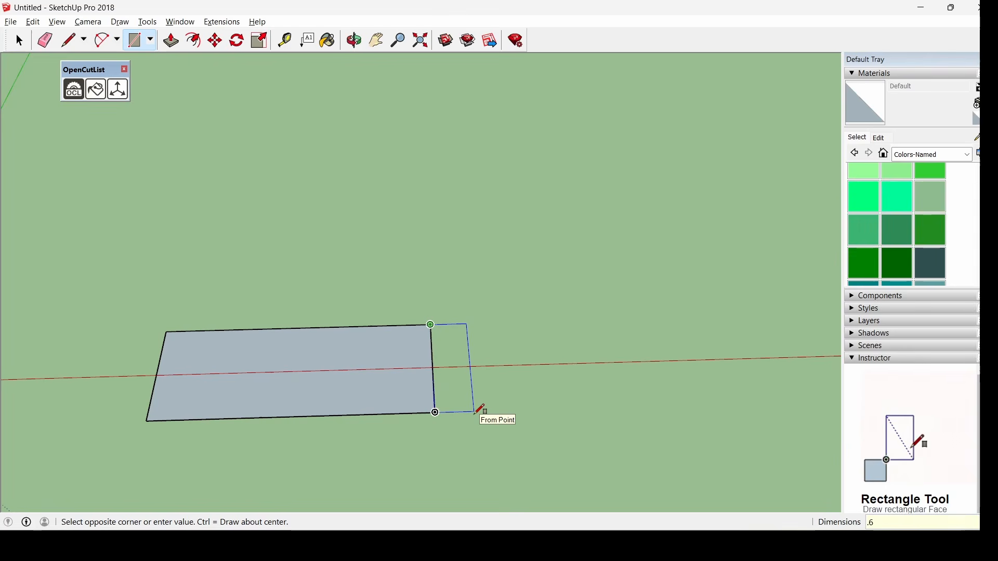
type(",1")
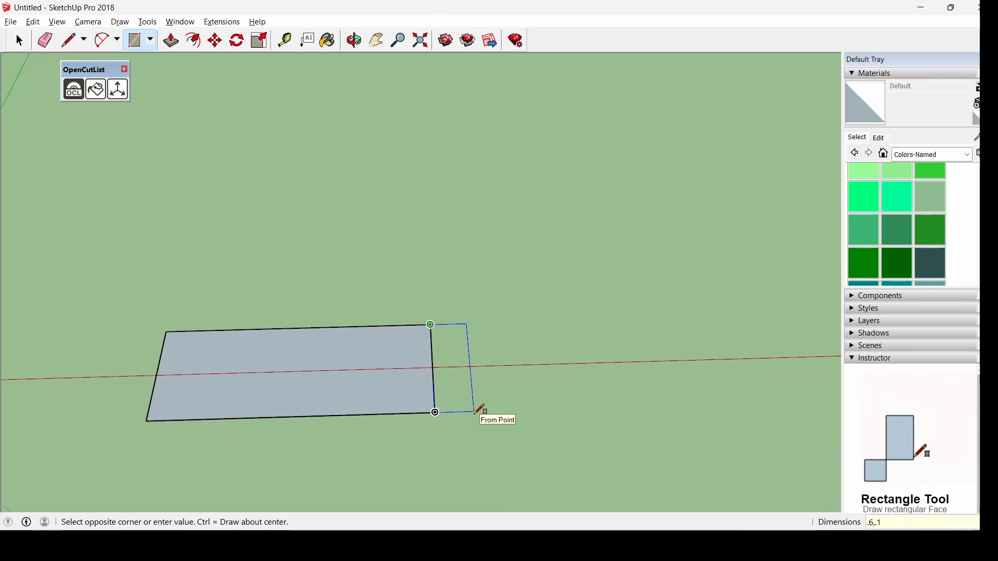
type(".1")
key("Return")
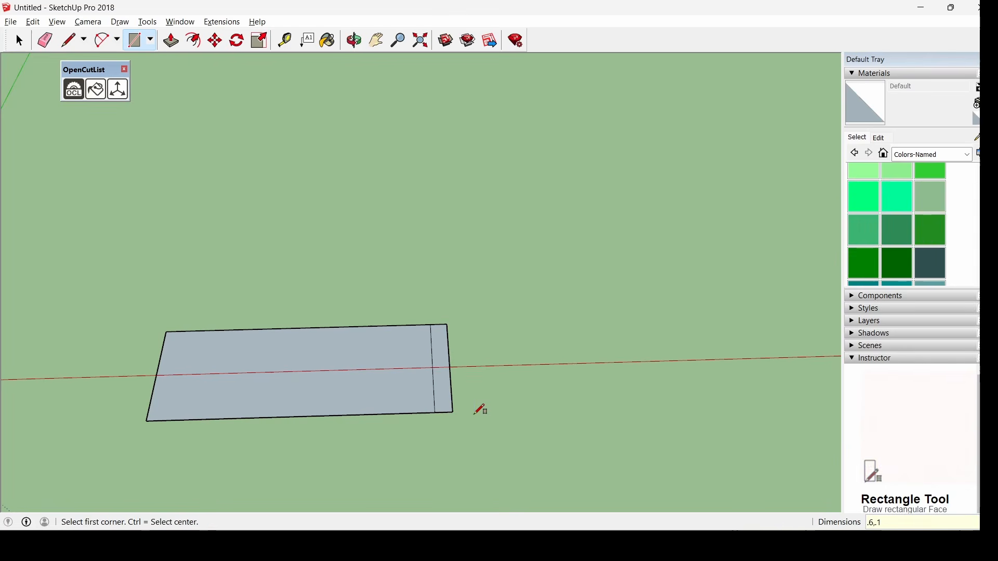
Push/Pull the strip up 2.1 m into the side panel
left_click(181, 44)
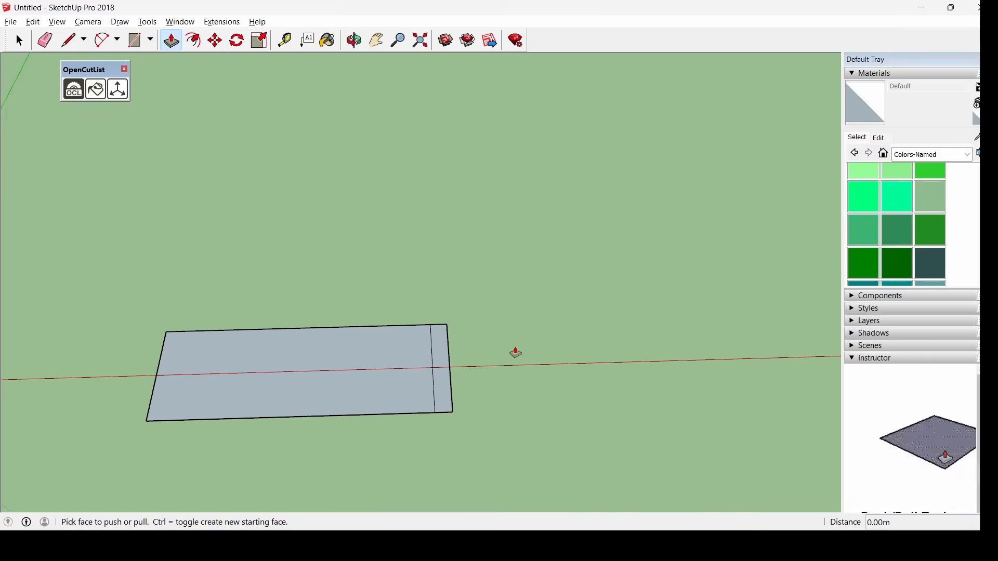
left_click(445, 390)
scroll(468, 306, "down", 3)
middle_click_drag(597, 405, 539, 309)
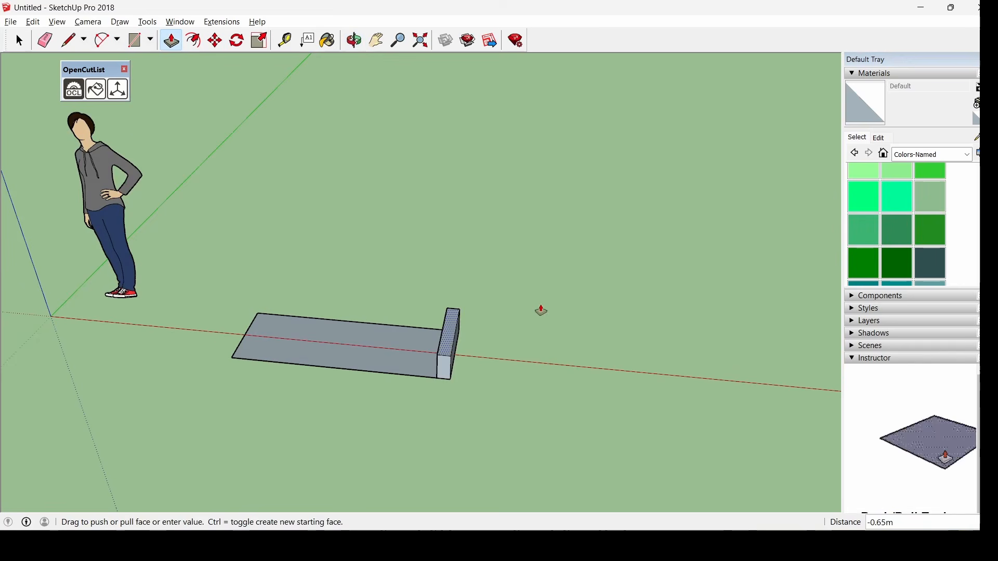
type("2.")
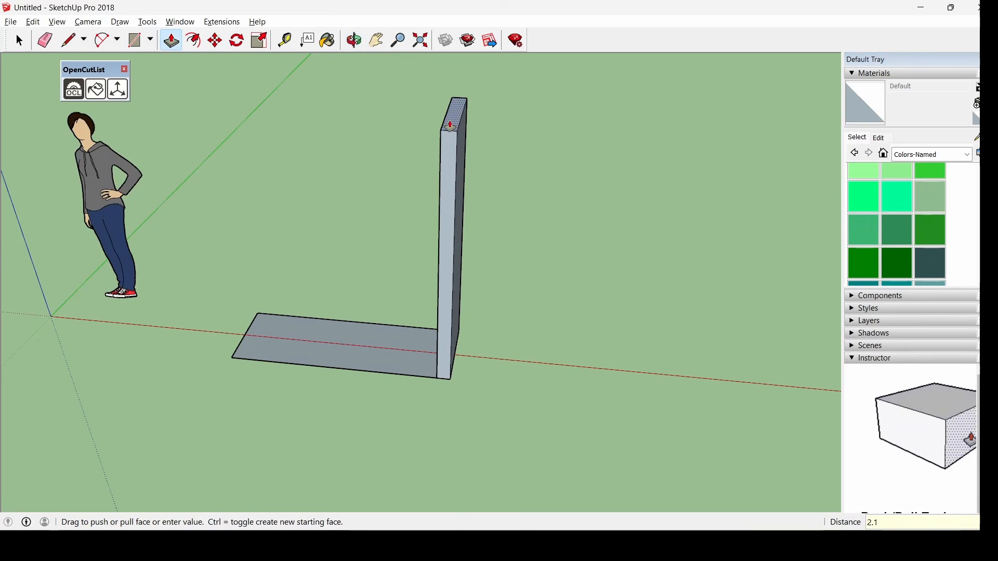
type("1")
key("Return")
Draw a 1.6 by 0.1 m strip along the base's opposite edge
middle_click_drag(460, 107, 510, 197)
left_click(135, 40)
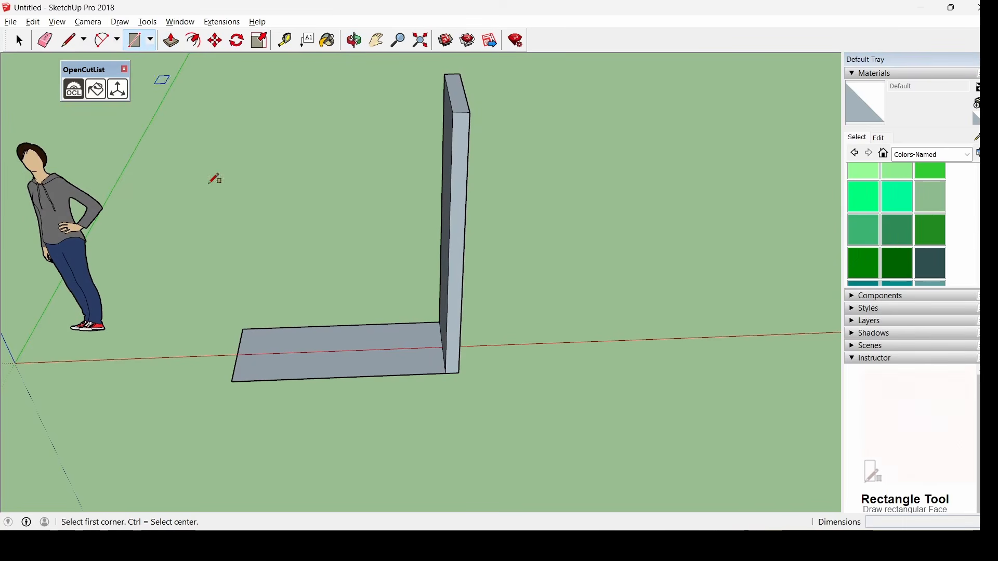
middle_click_drag(214, 178, 305, 352)
scroll(224, 355, "up", 3)
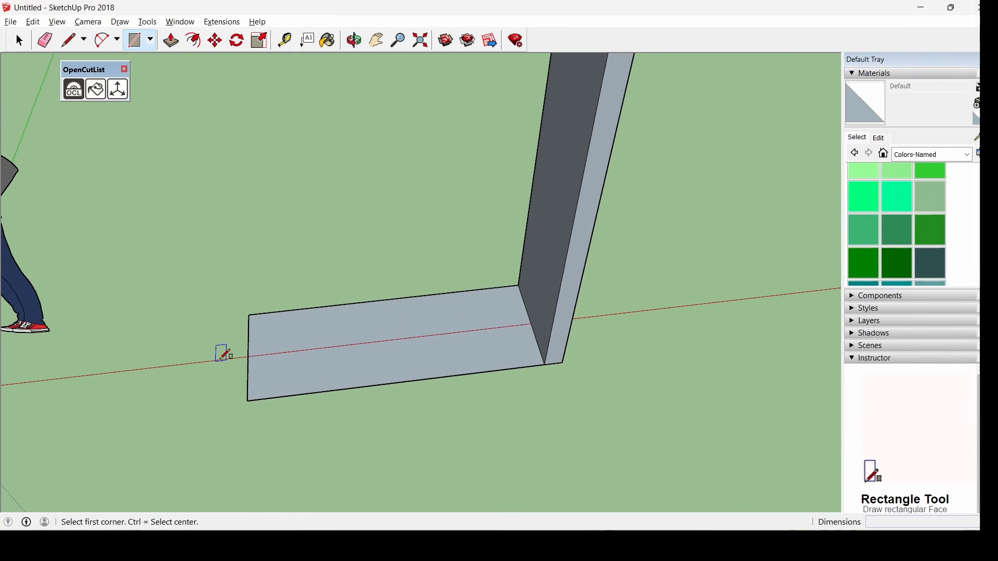
left_click(249, 314)
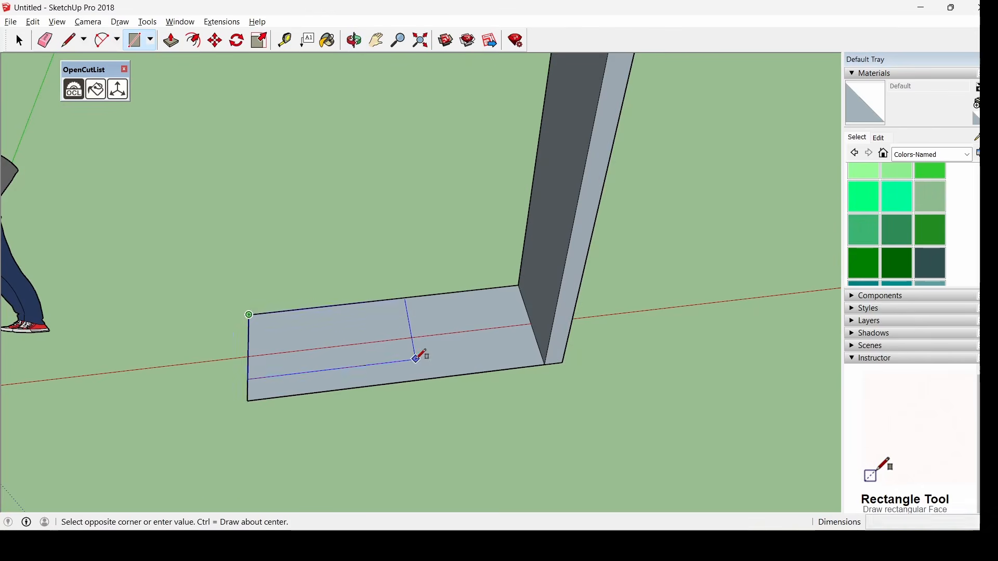
scroll(417, 358, "down", 2)
middle_click_drag(418, 358, 275, 414)
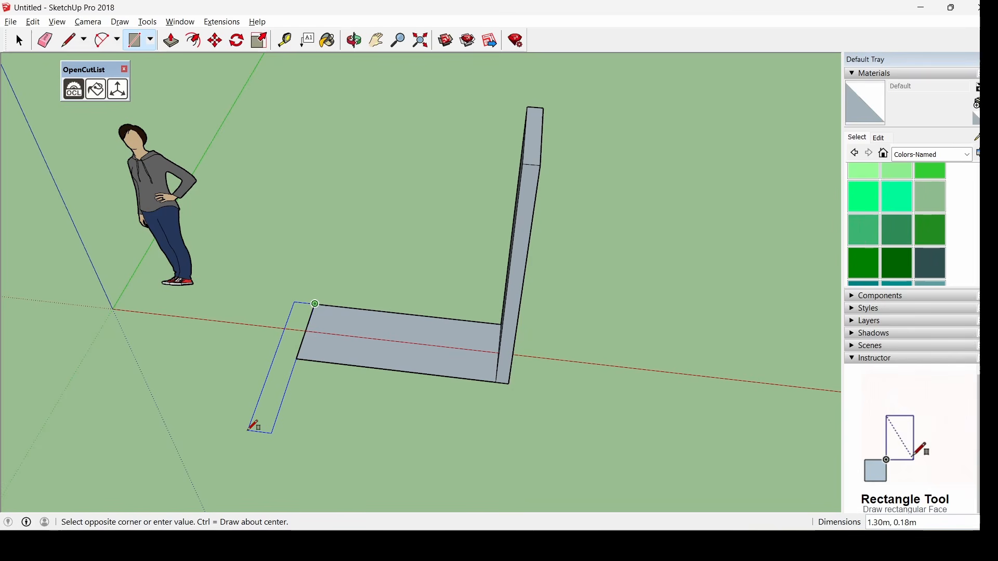
type("1.6")
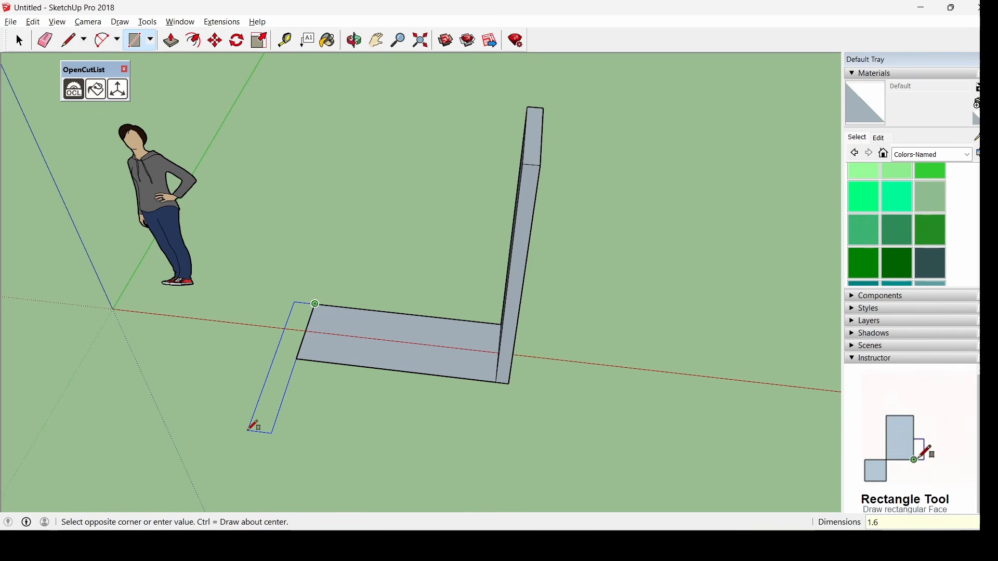
type(",")
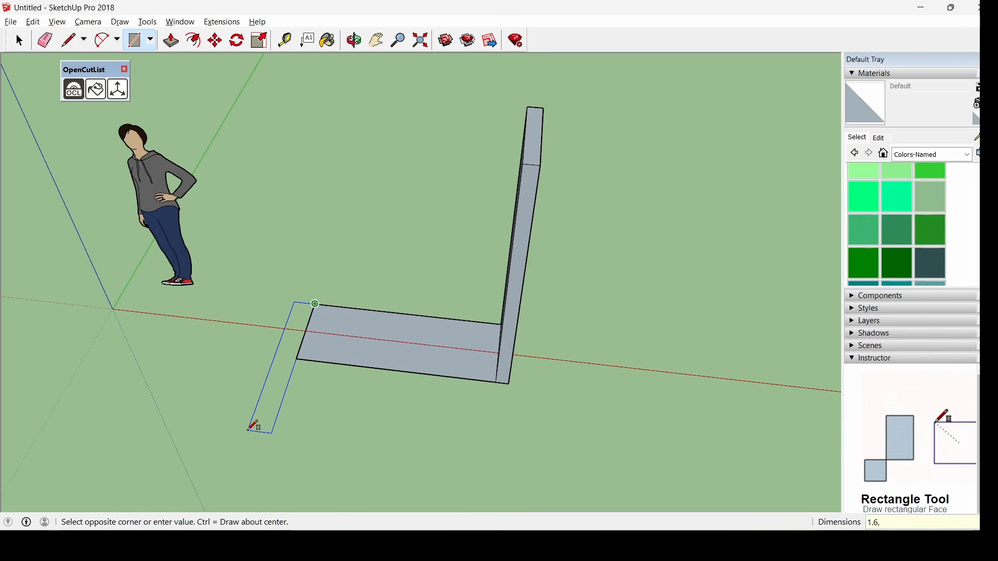
type(".1")
key("Return")
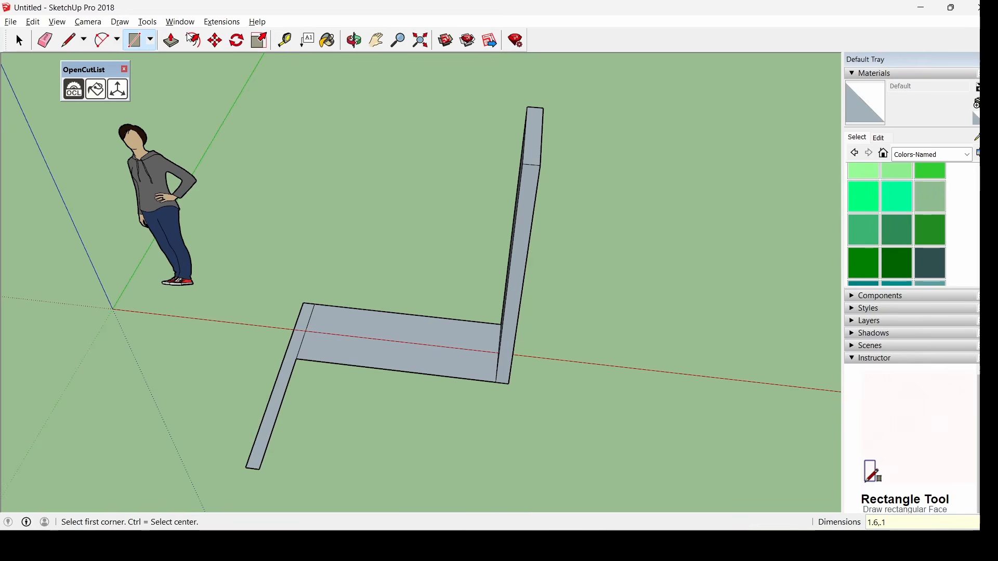
Pull the strip up 2.1 m into a wall and view both walls
left_click(171, 40)
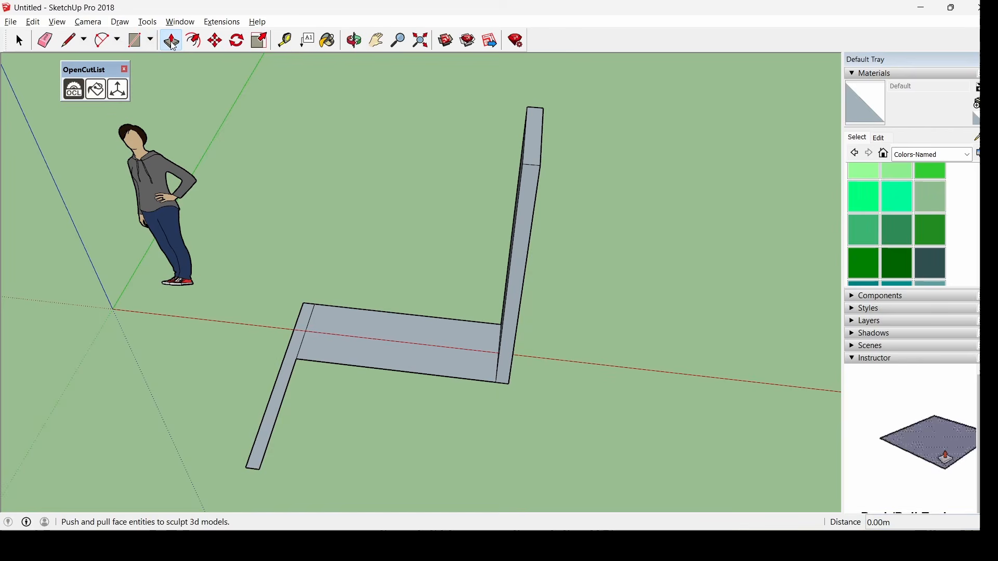
left_click(270, 416)
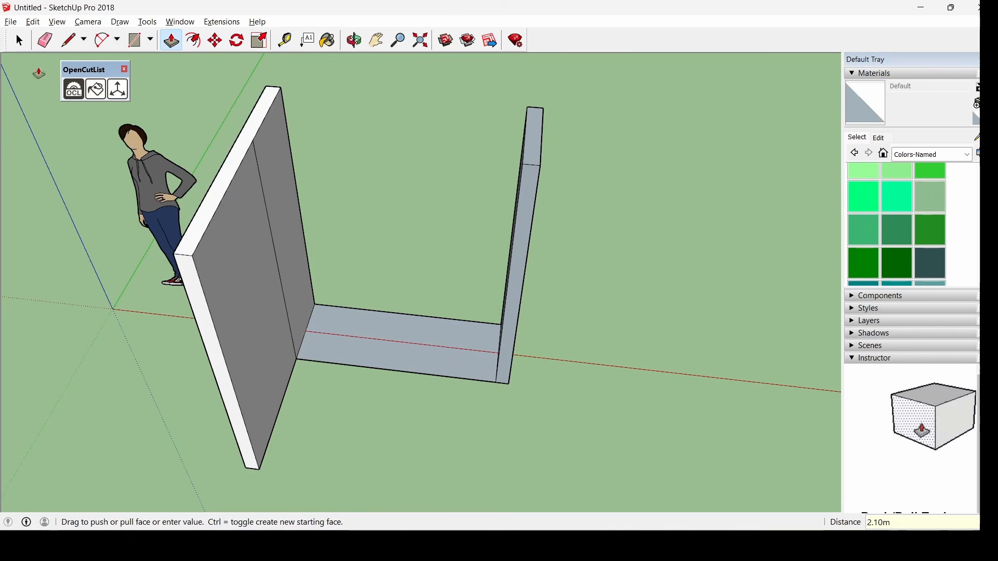
left_click(136, 40)
middle_click_drag(685, 223, 164, 273)
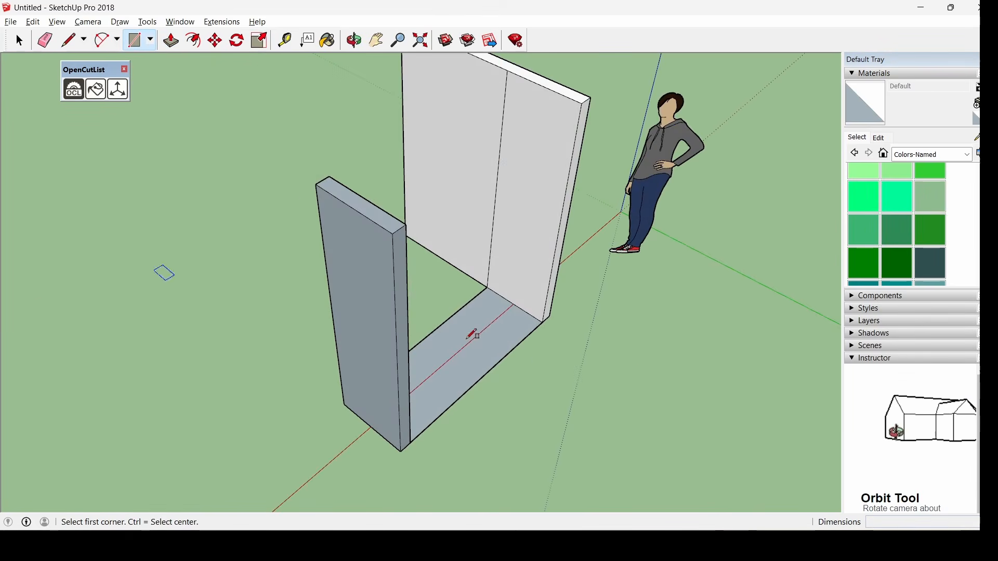
middle_click_drag(473, 334, 357, 435)
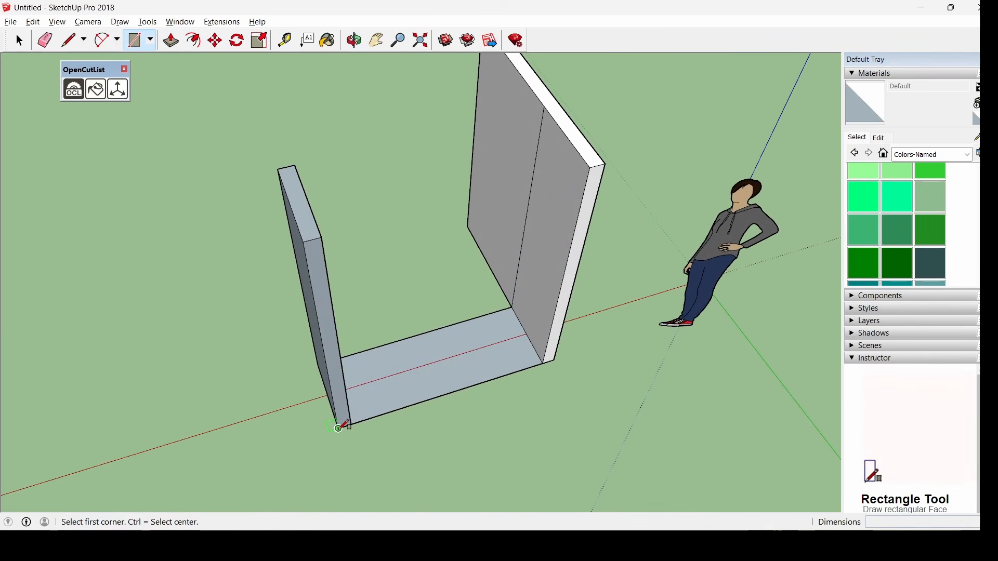
Draw an upright face spanning the two walls and pull it out 0.10 m
left_click(339, 428)
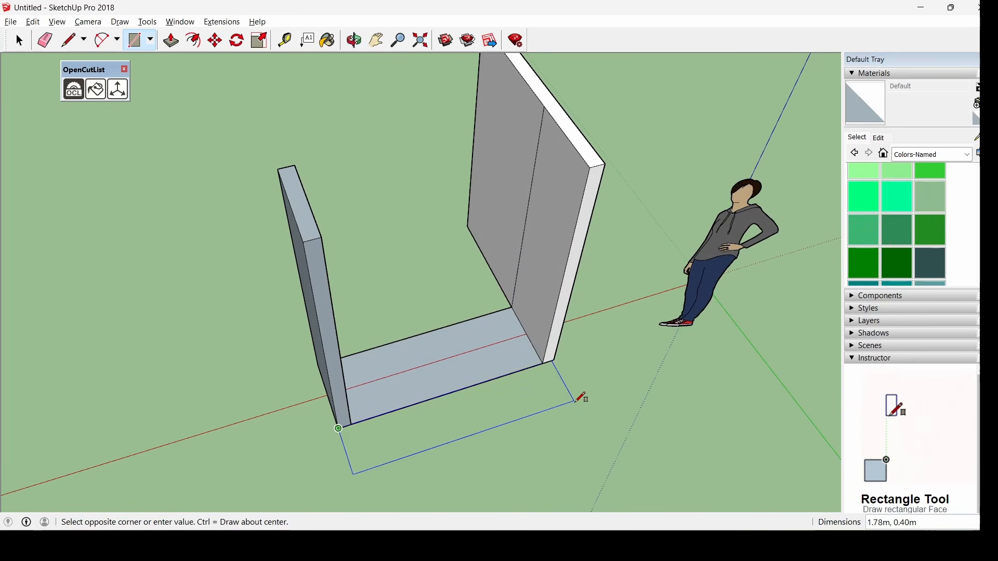
middle_click_drag(581, 397, 570, 272)
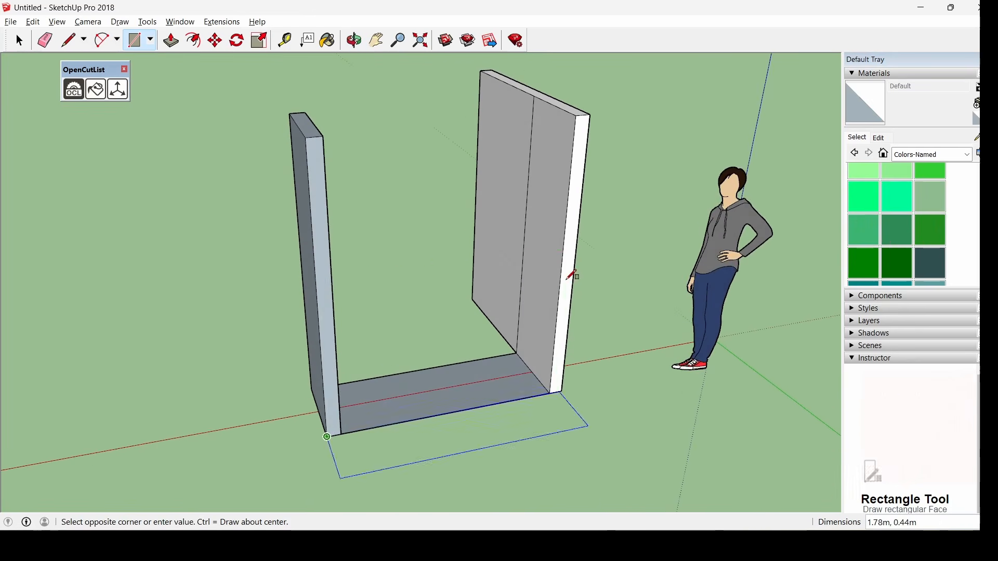
left_click(591, 113)
left_click(171, 40)
middle_click_drag(332, 244, 430, 243)
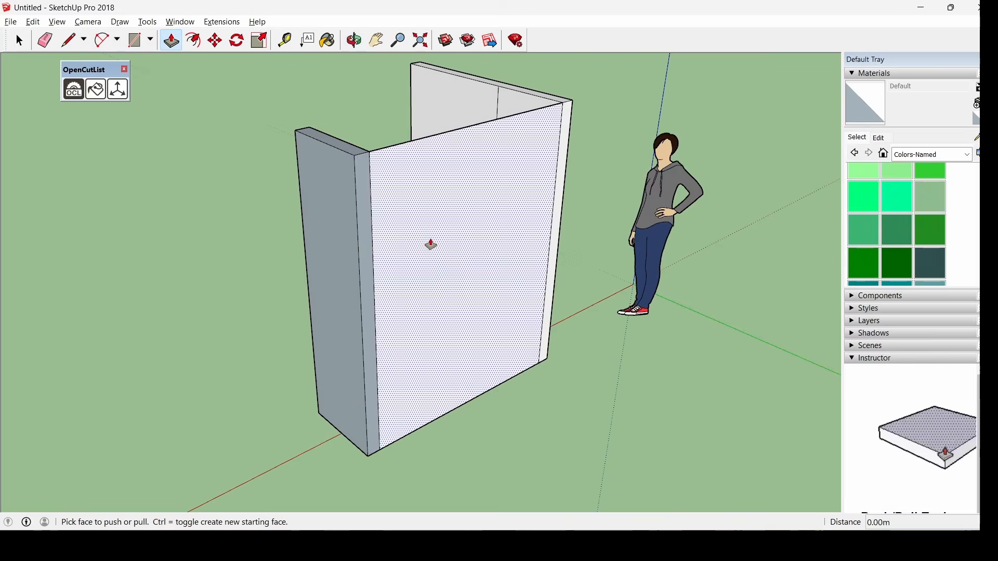
left_click(439, 247)
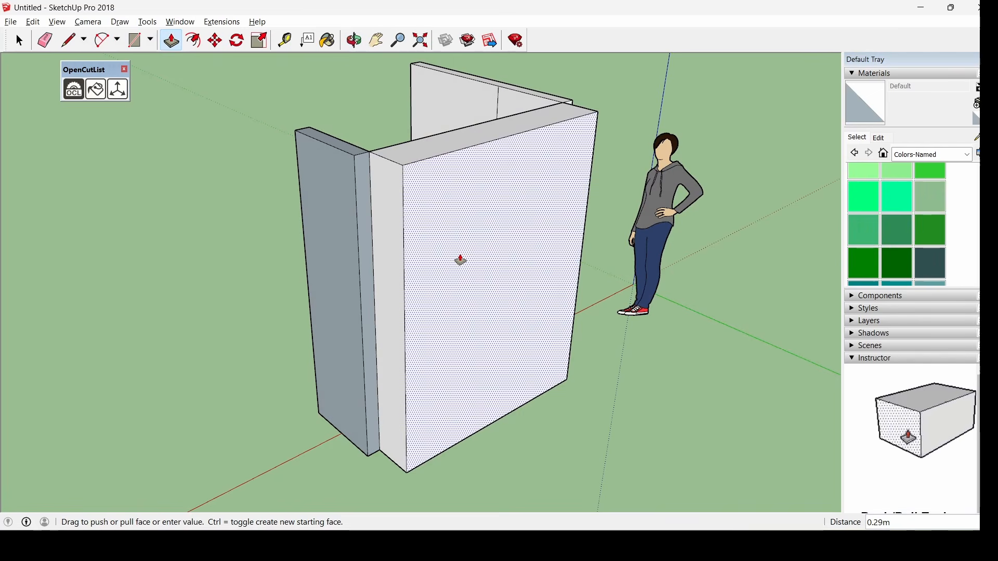
type(".1")
key("Return")
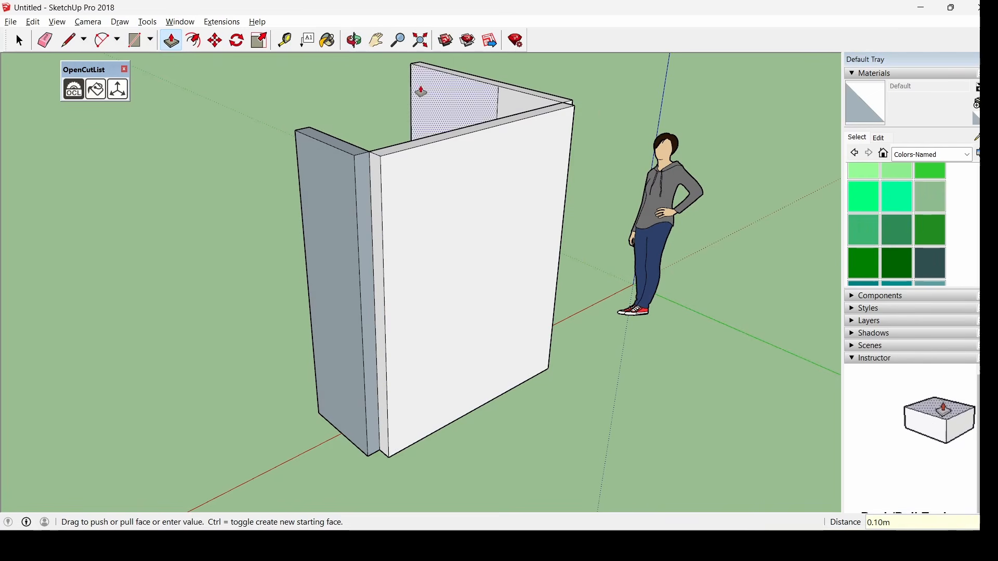
Push the new panel's narrow faces flush with the walls at the corners
middle_click_drag(420, 260, 382, 249)
left_click(351, 256)
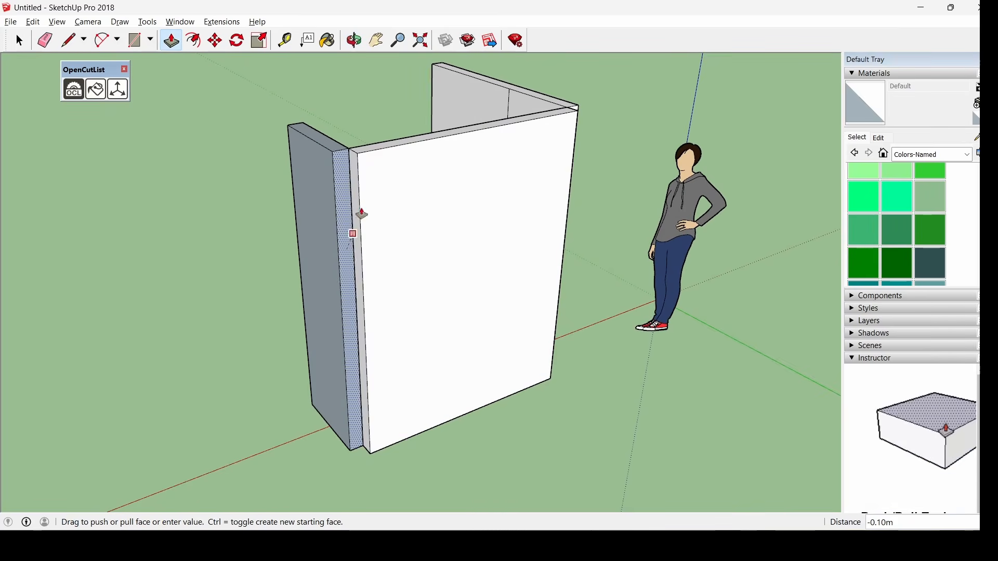
left_click(359, 156)
middle_click_drag(660, 192, 488, 225)
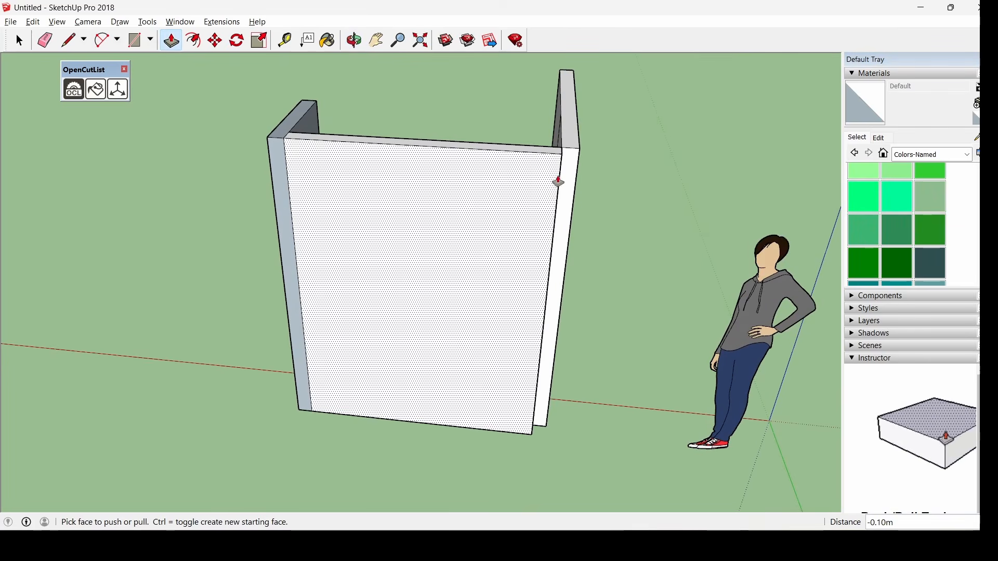
left_click(561, 175)
left_click(562, 161)
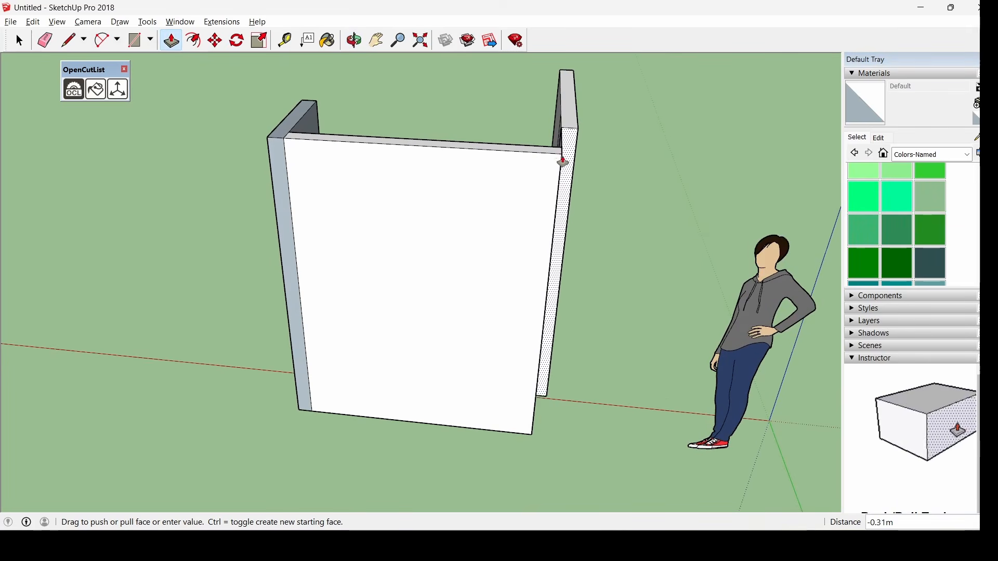
middle_click_drag(562, 160, 494, 266)
left_click(485, 263)
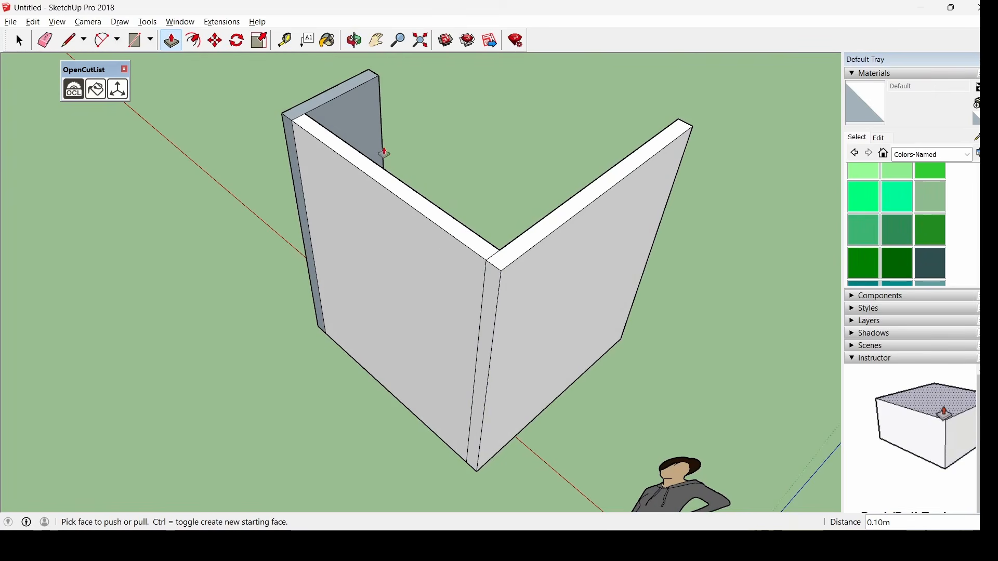
left_click(20, 41)
middle_click_drag(571, 259, 346, 450)
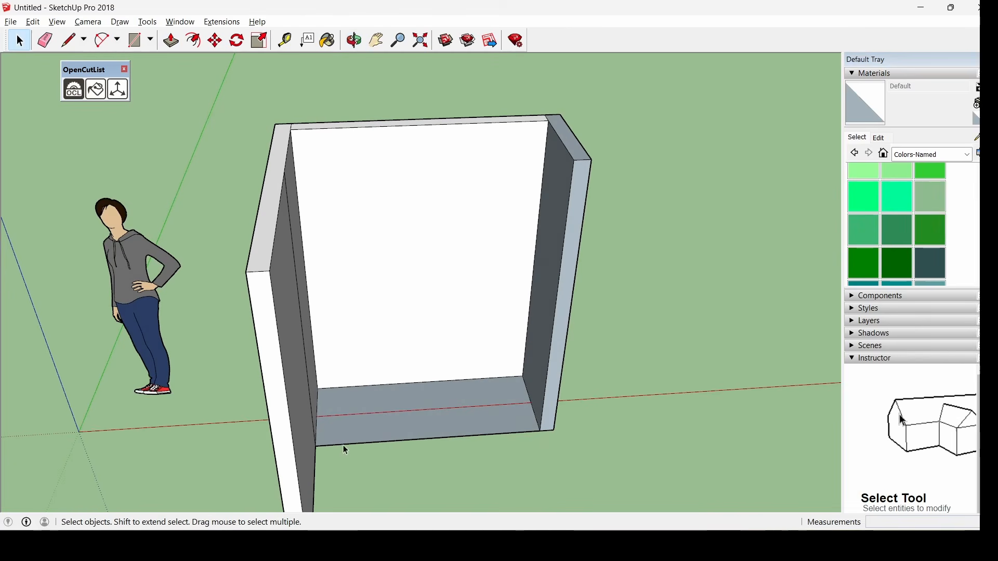
Delete the floor face between the walls
left_click(427, 426)
key("Delete")
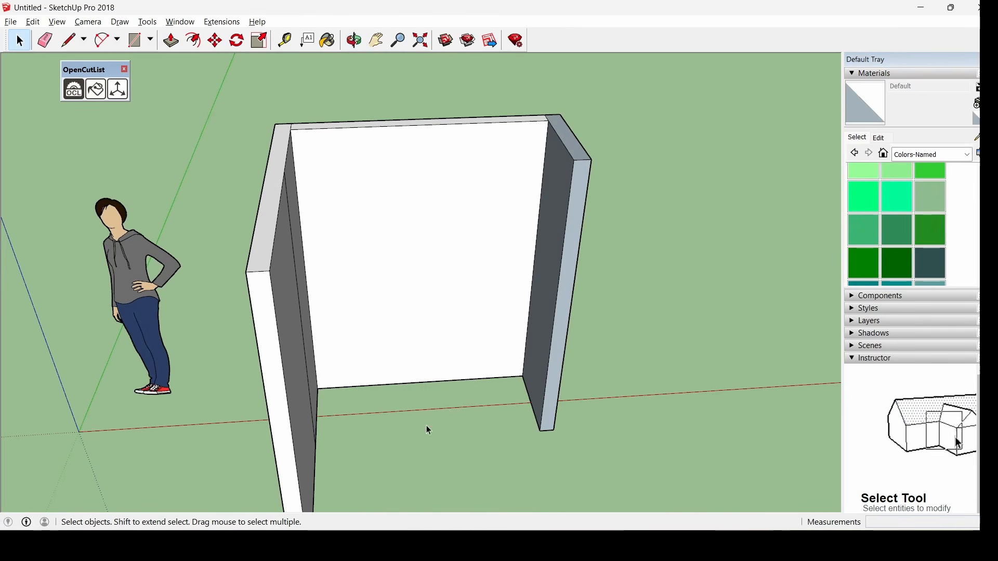
middle_click_drag(427, 425, 404, 243)
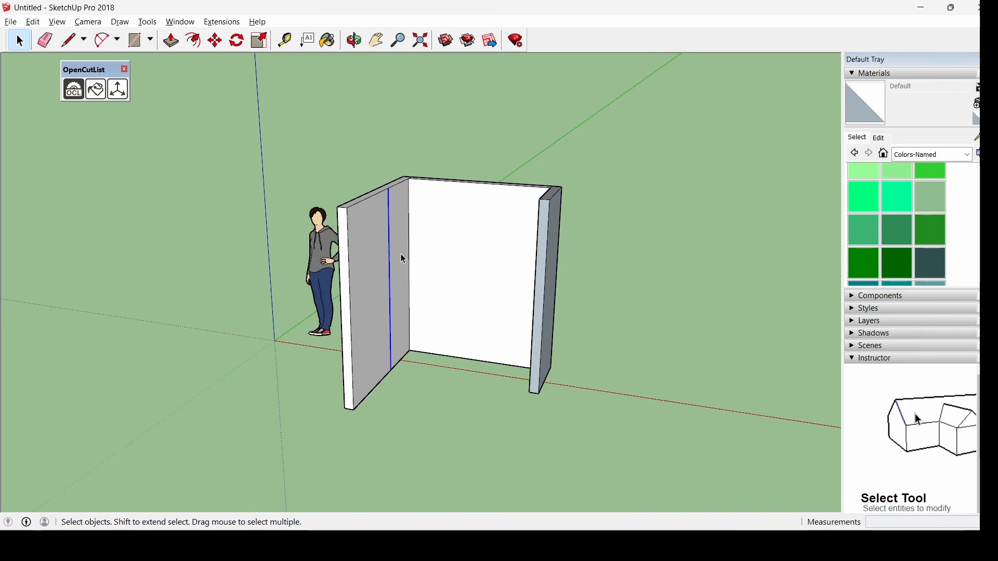
Turn all the wall geometry into a component named Muro
middle_click_drag(456, 276, 343, 147)
left_click_drag(338, 127, 615, 449)
right_click(450, 261)
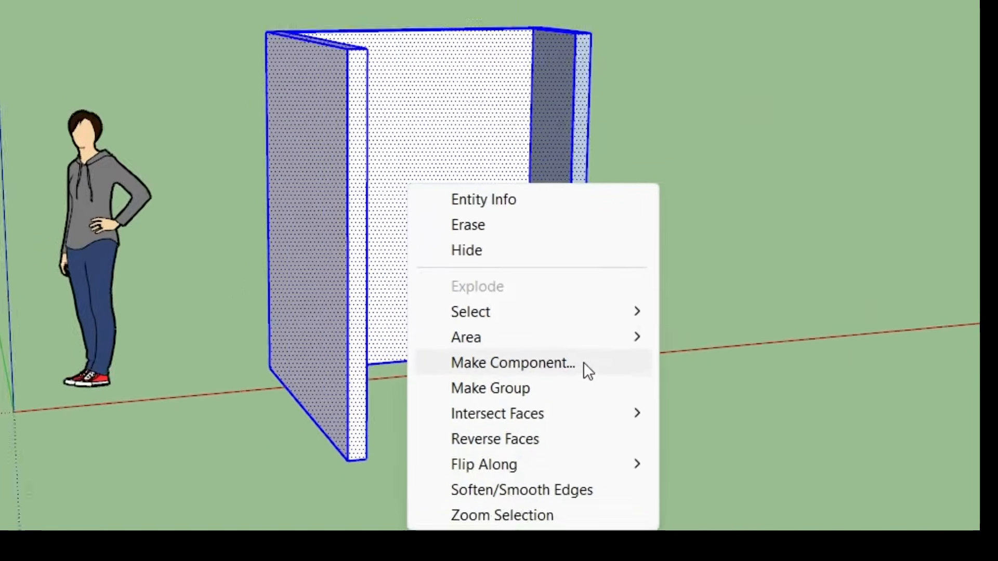
left_click(623, 368)
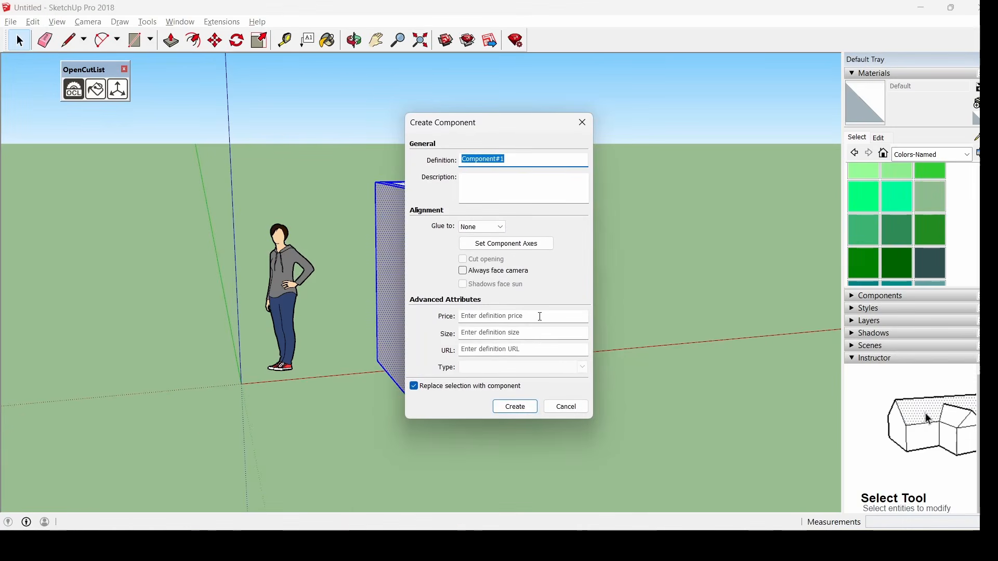
type("Muro")
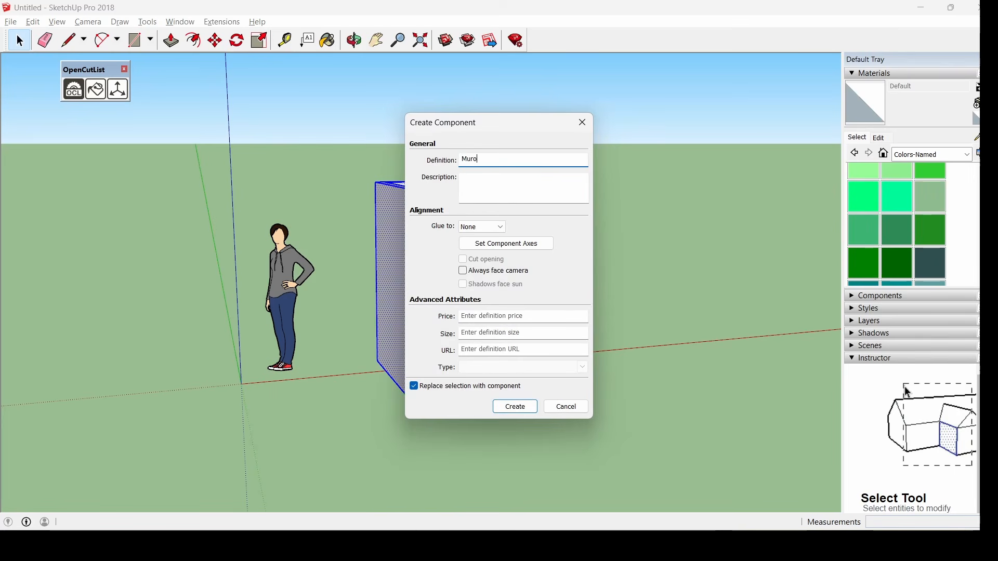
key("Return")
middle_click_drag(593, 309, 683, 368)
left_click(634, 356)
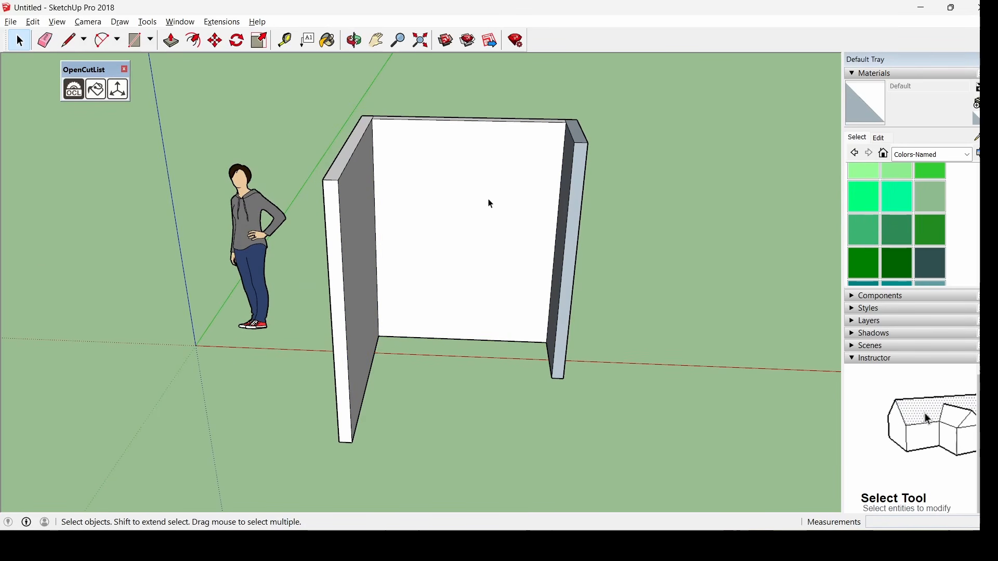
Orbit around the Muro walls and pick the Tape Measure tool with T
middle_click_drag(495, 224, 440, 152)
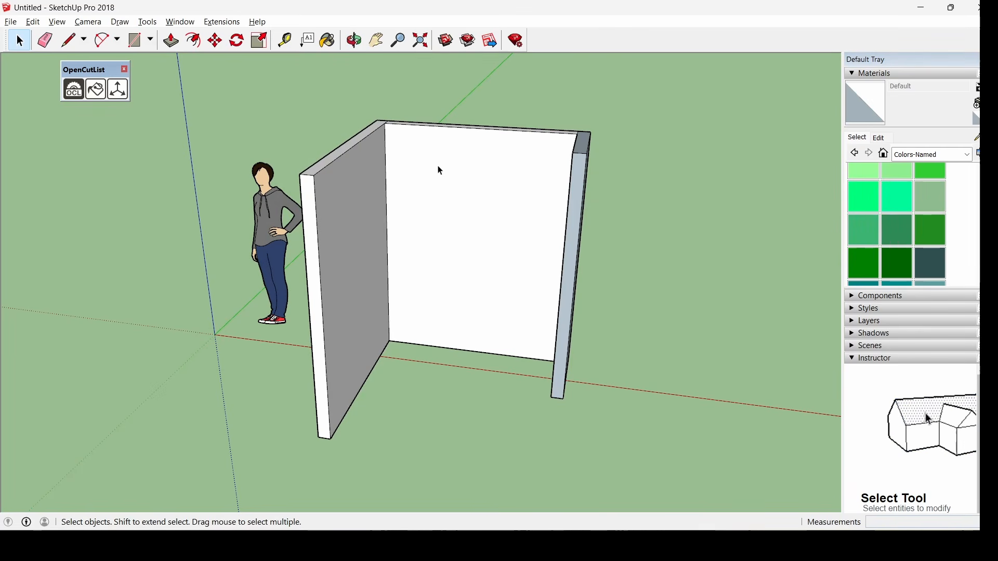
middle_click_drag(439, 171, 541, 107)
scroll(541, 108, "up", 4)
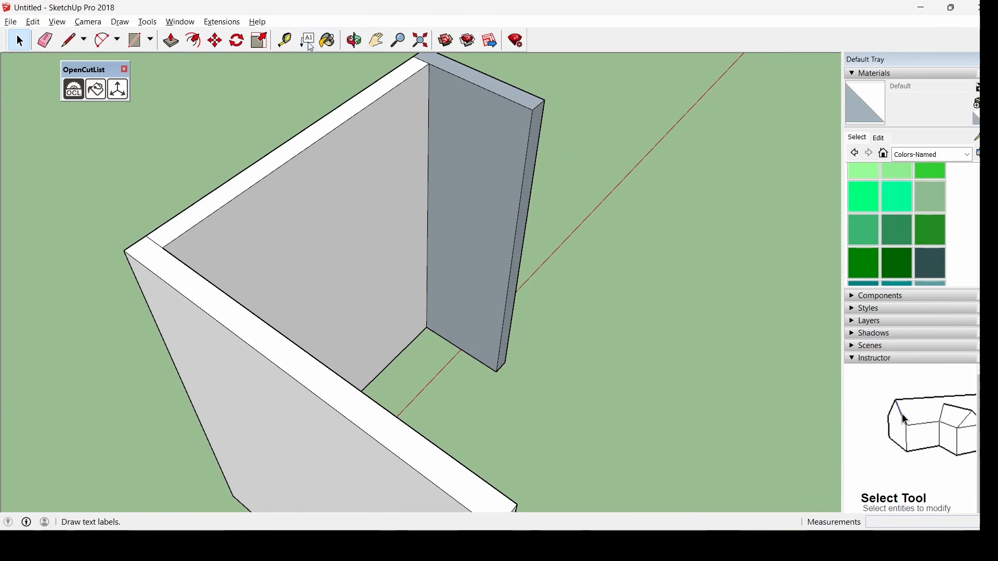
key("t")
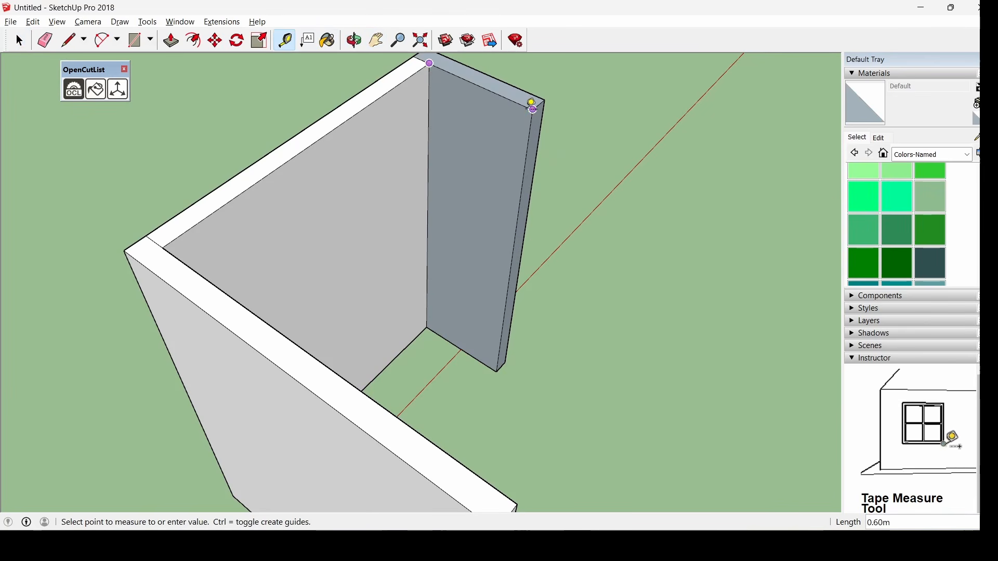
middle_click_drag(612, 172, 366, 74)
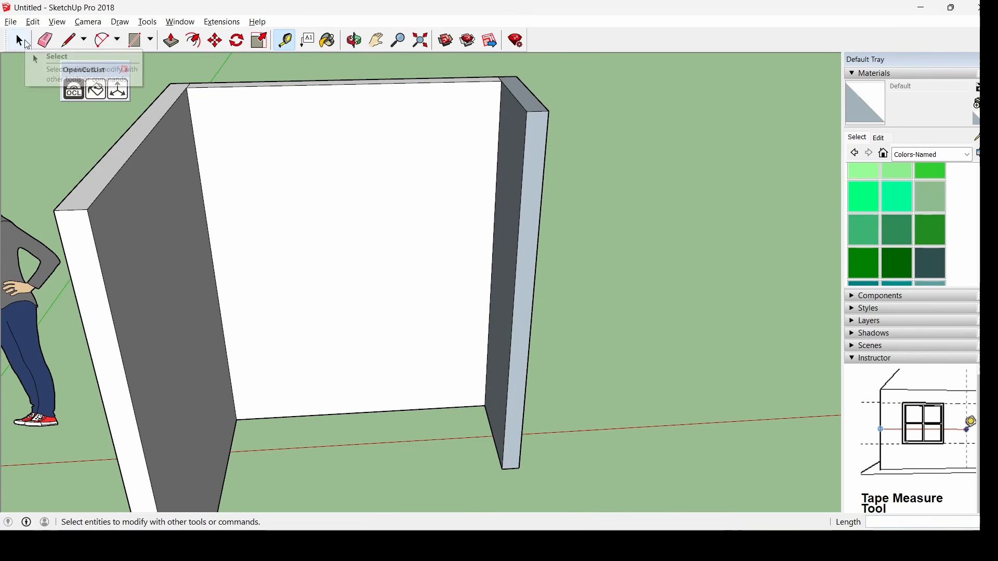
middle_click_drag(372, 224, 290, 215)
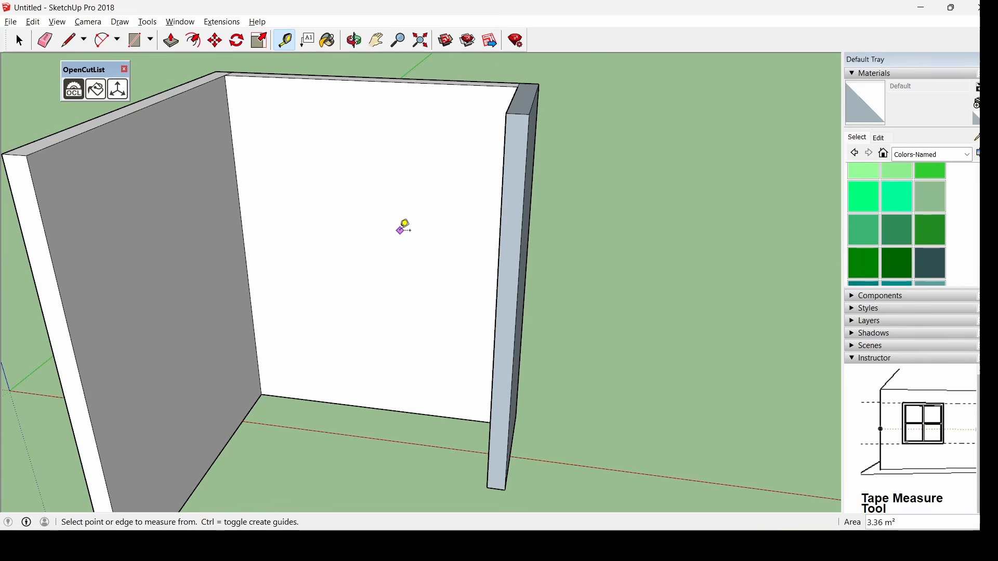
Measure the 2.10 m panel height and the 1.60 m gap between side panels
middle_click_drag(400, 230, 513, 210)
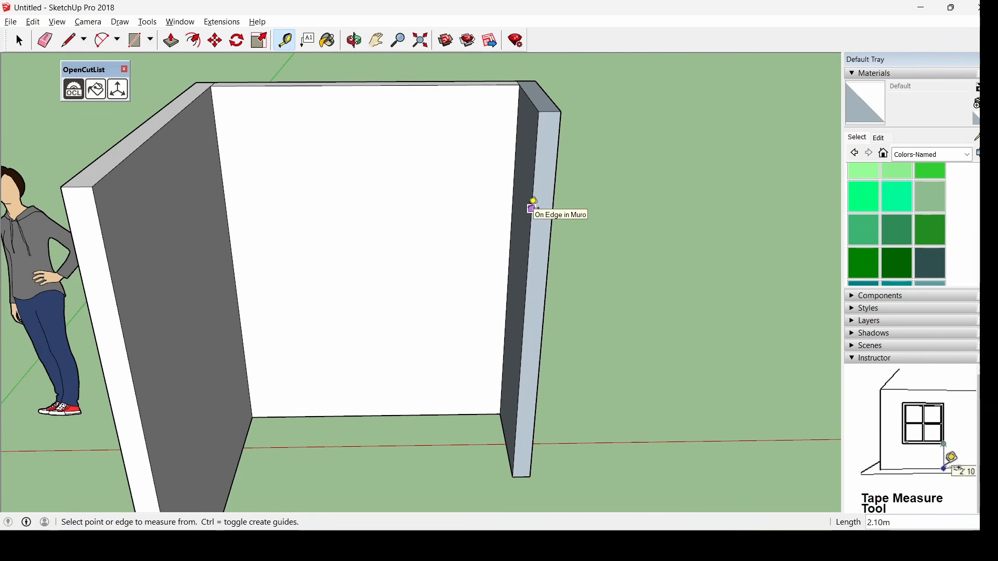
left_click(531, 208)
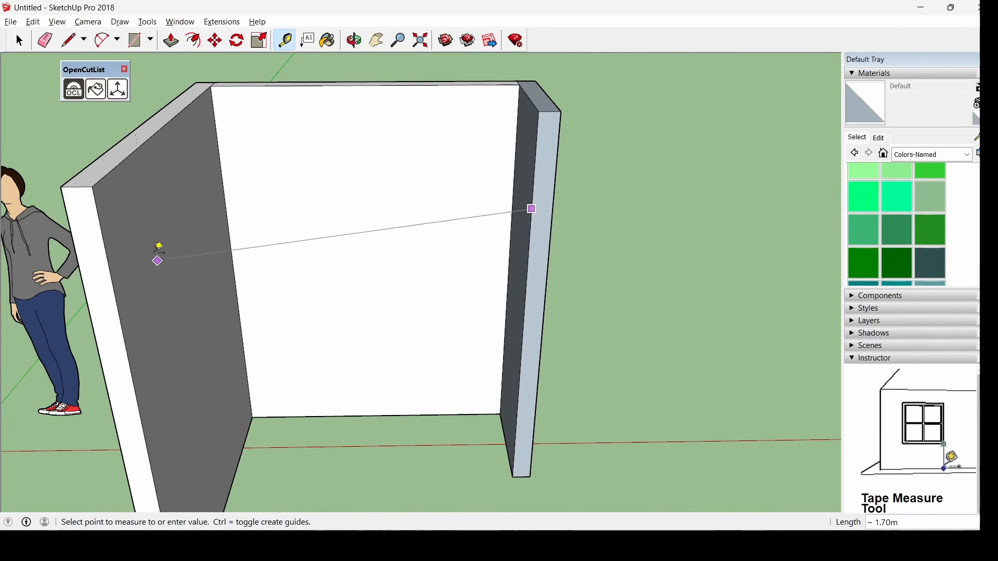
left_click(211, 86)
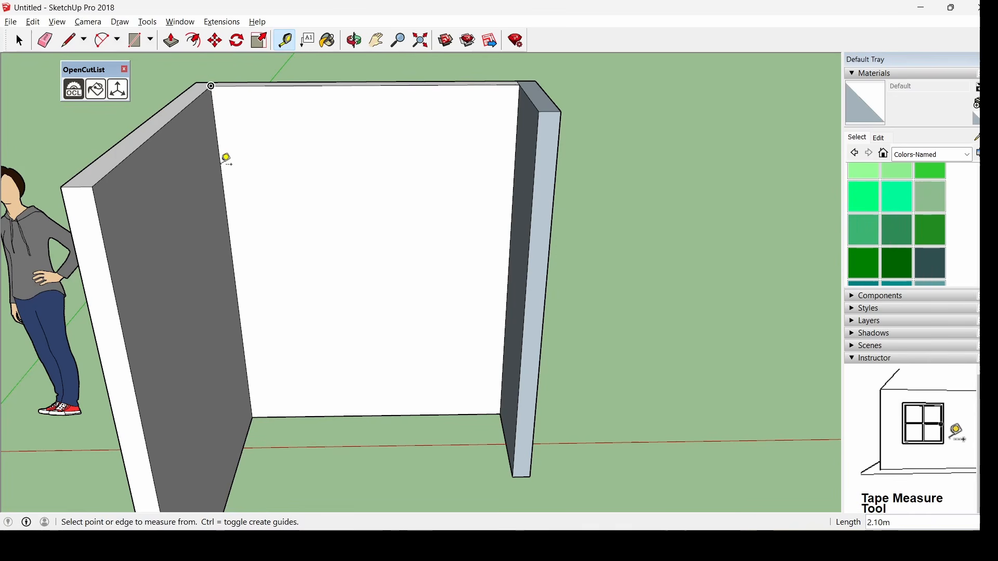
left_click(220, 163)
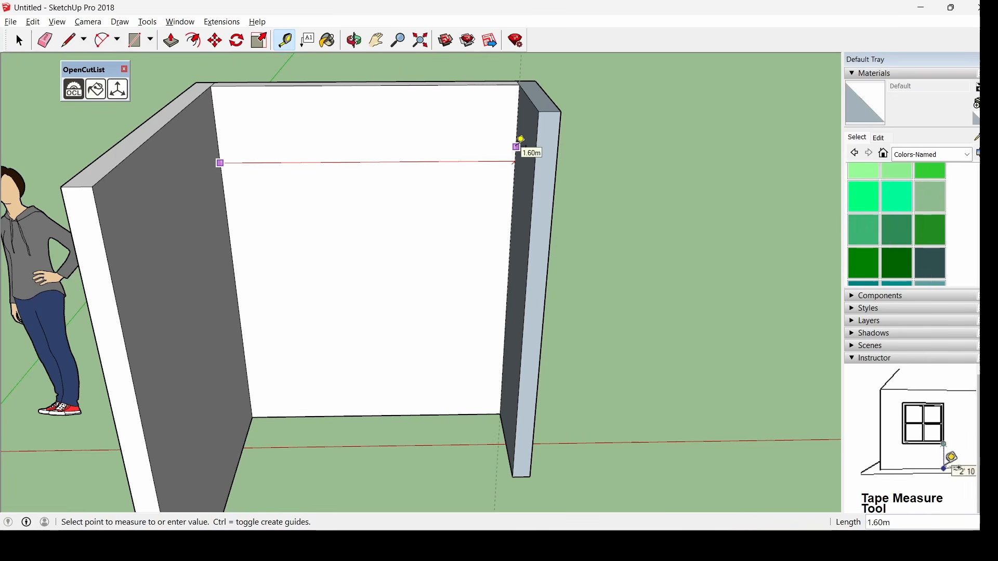
left_click(516, 146)
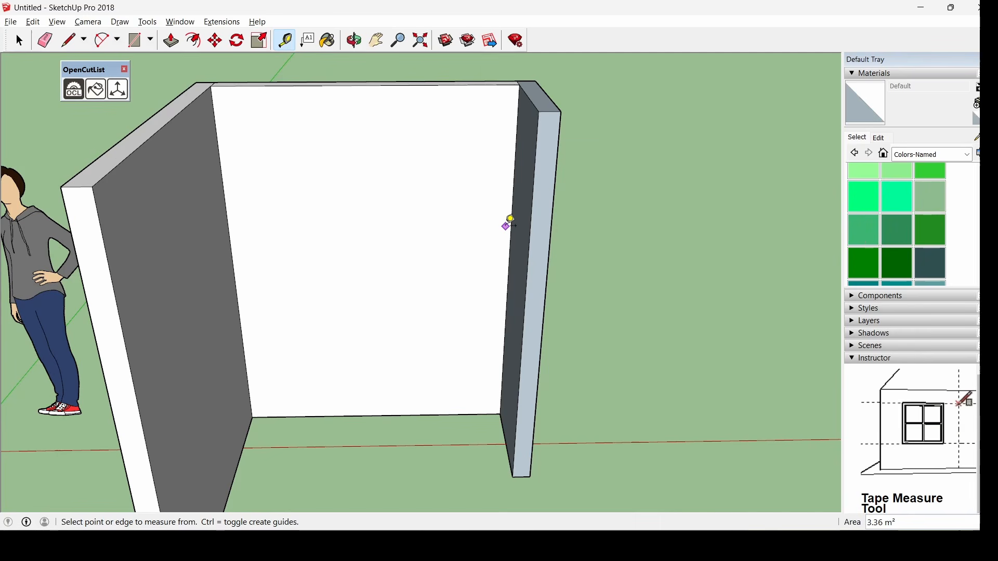
scroll(446, 151, "down", 2)
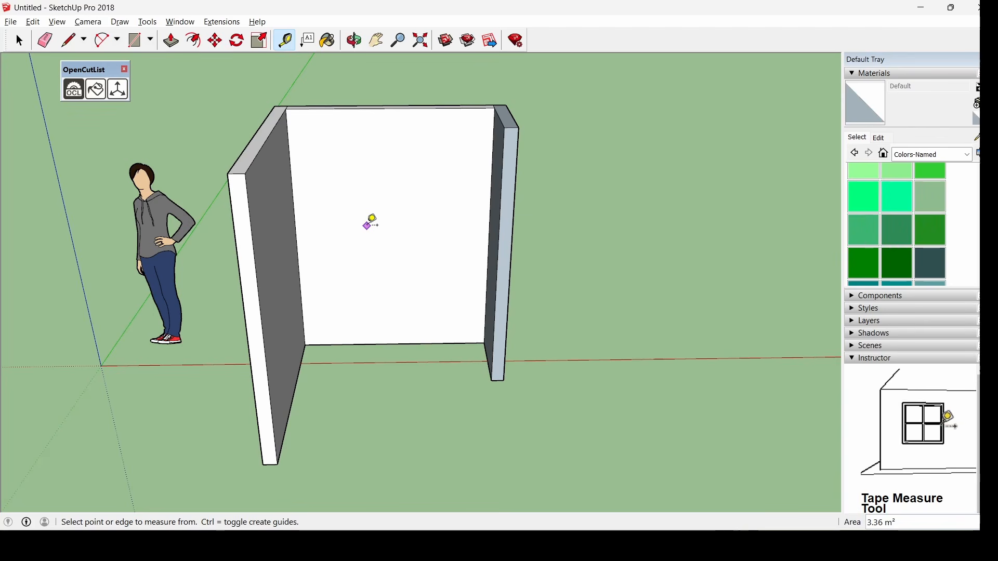
left_click(134, 40)
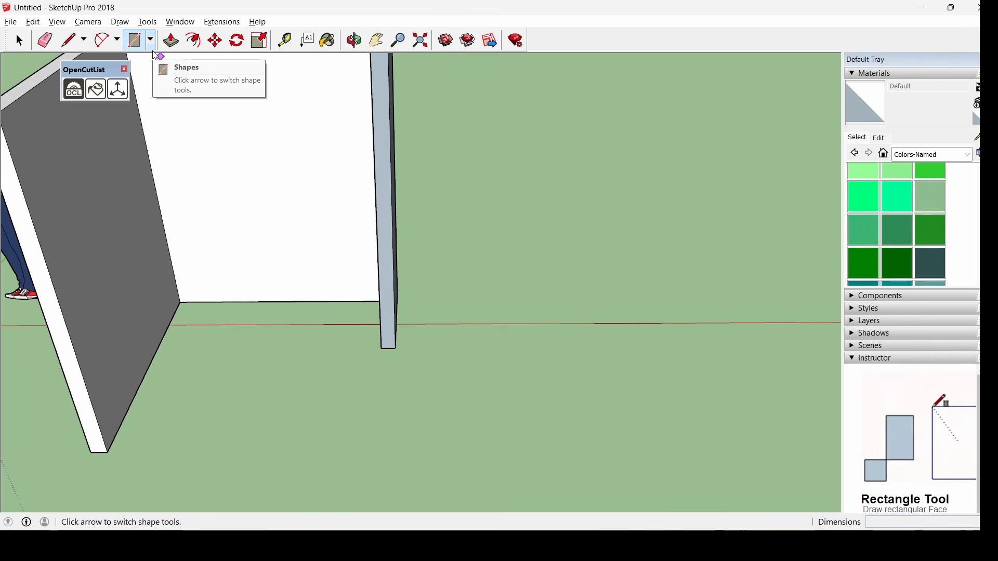
Draw a 0.8 by 0.56 m rectangle on the ground right of the carcass
left_click(467, 419)
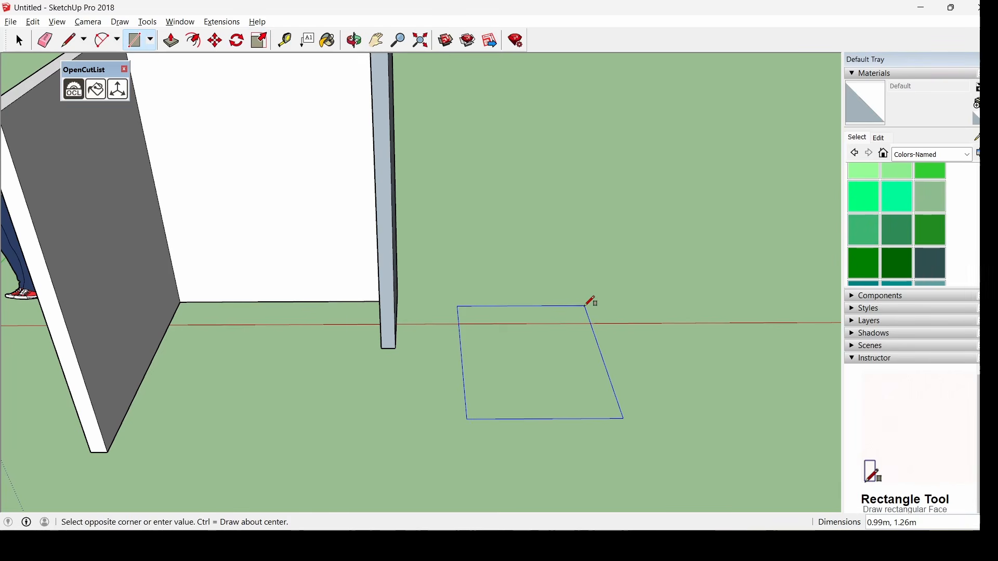
type(".8")
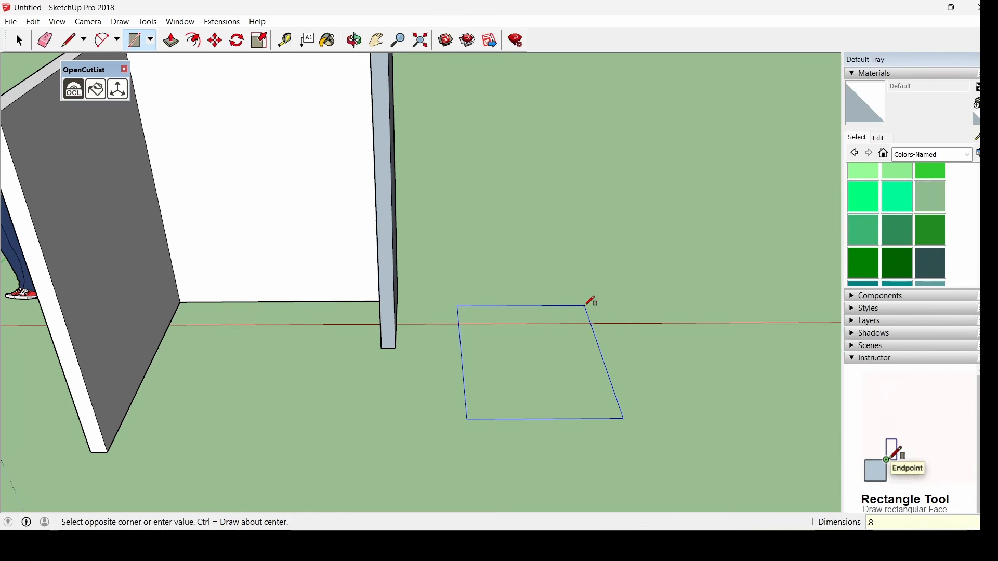
type(",.56")
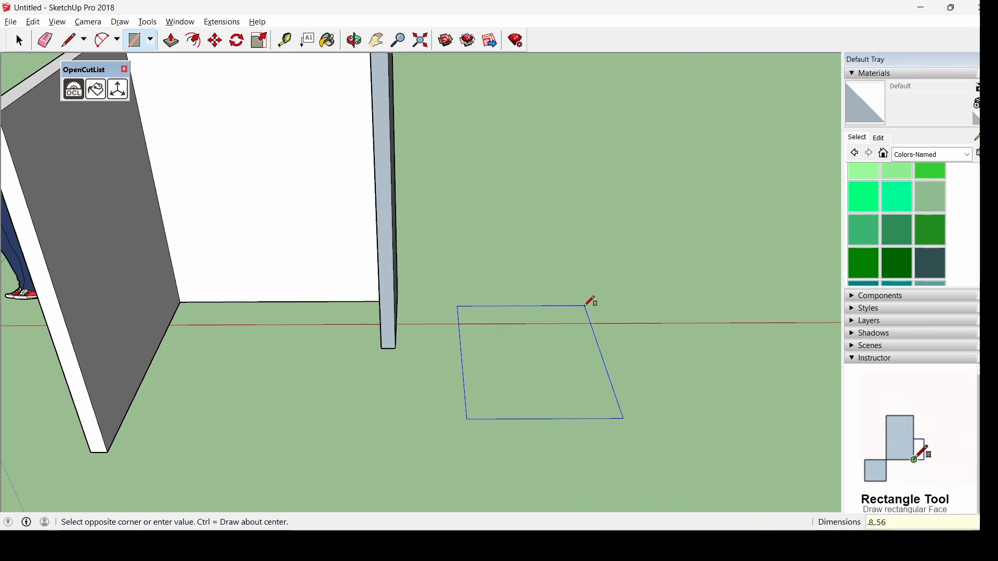
key("Return")
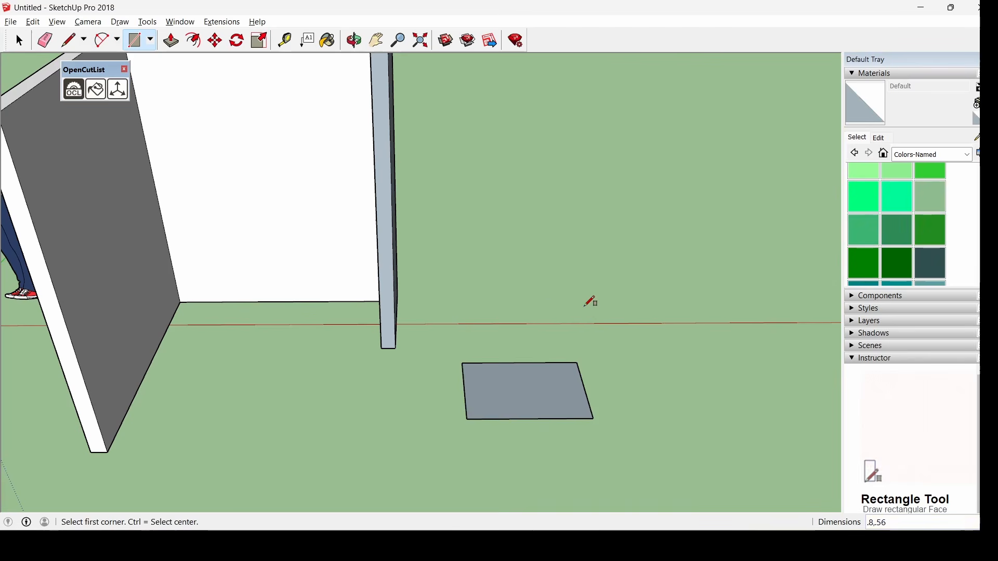
mouse_move(609, 368)
middle_mouse_down()
mouse_move(478, 341)
mouse_move(603, 367)
middle_mouse_up()
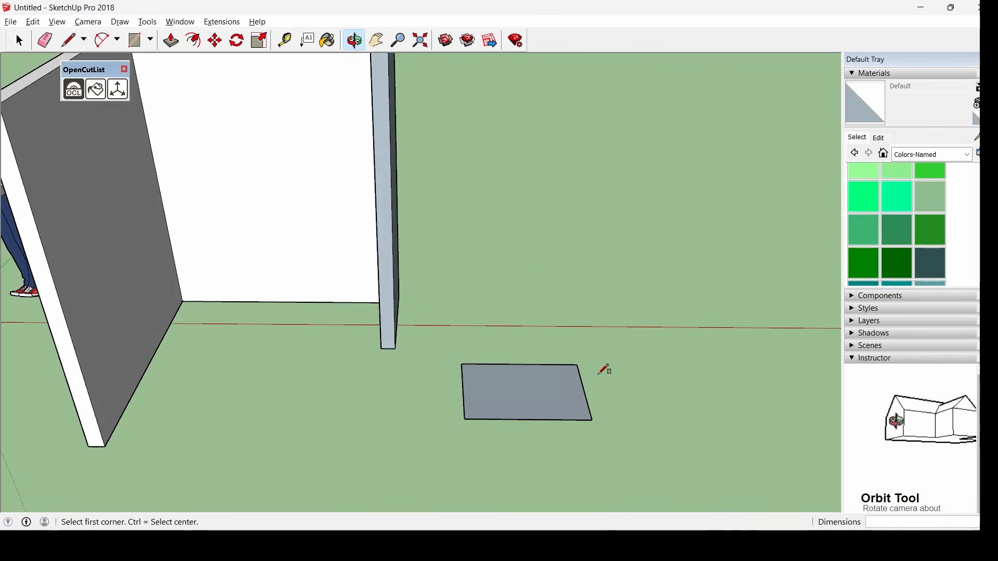
scroll(577, 410, "up", 5)
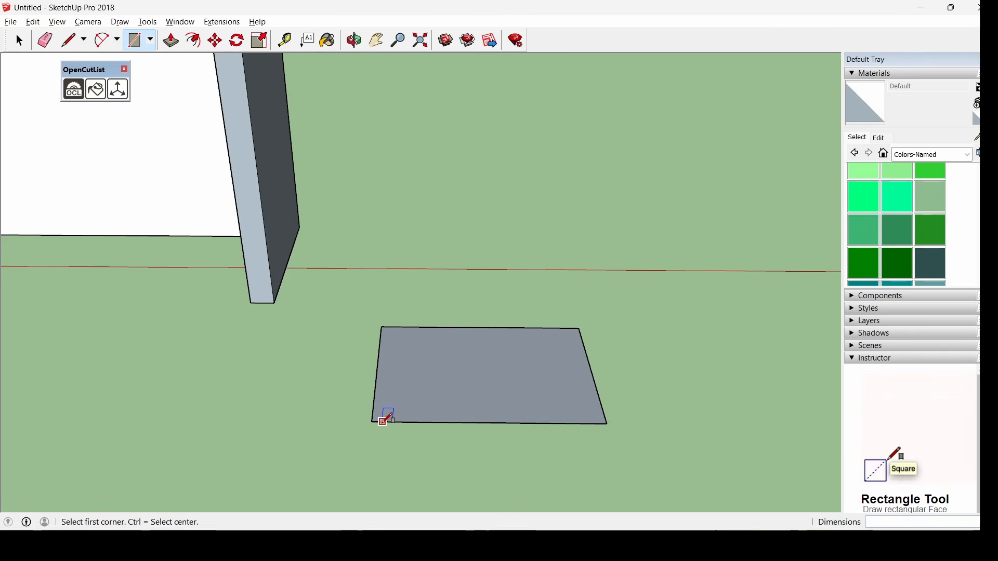
left_click(67, 46)
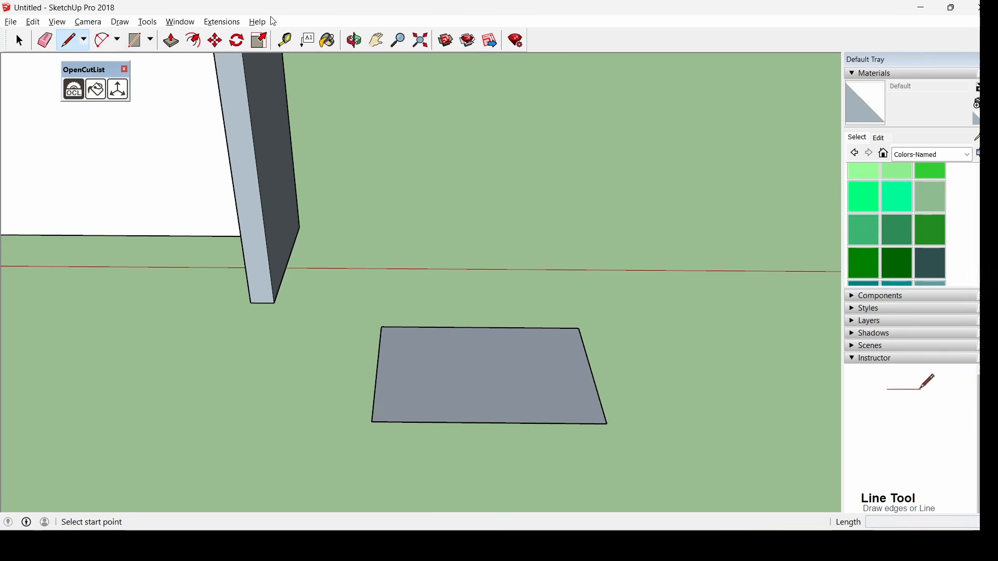
Place guide lines 0.015 m inside the rectangle's left and right edges
left_click(284, 42)
scroll(605, 384, "up", 3)
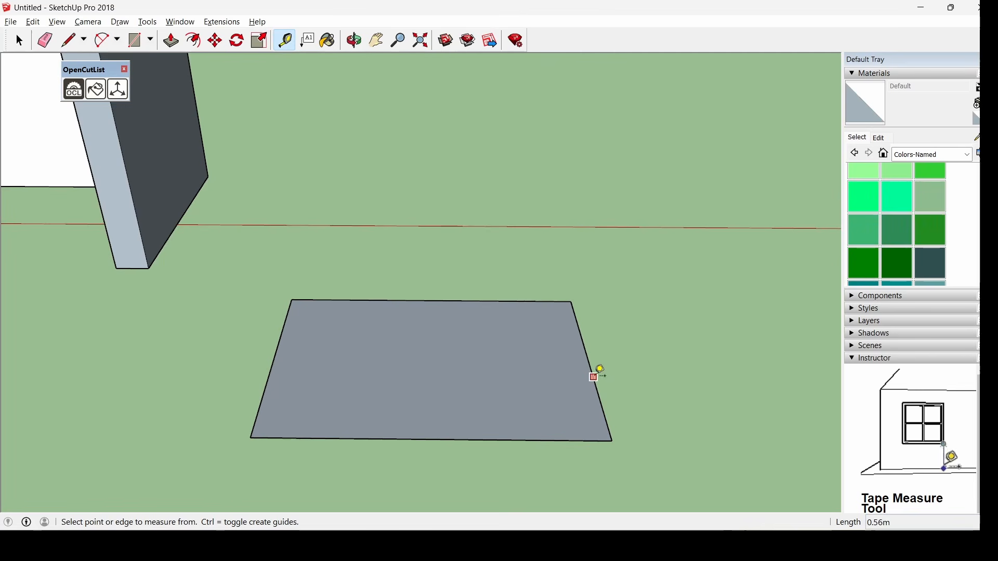
left_click(593, 376)
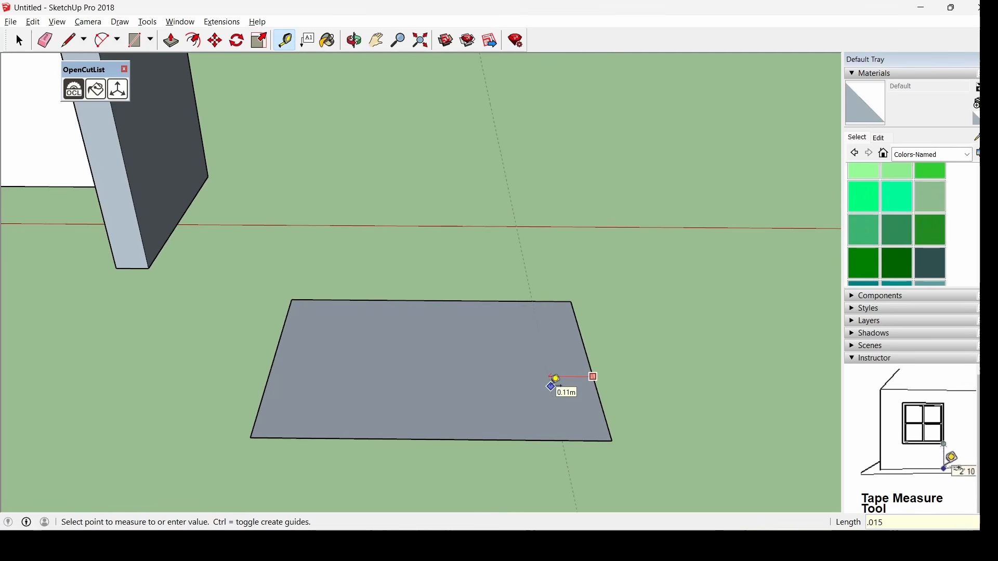
left_click(555, 383)
left_click(270, 372)
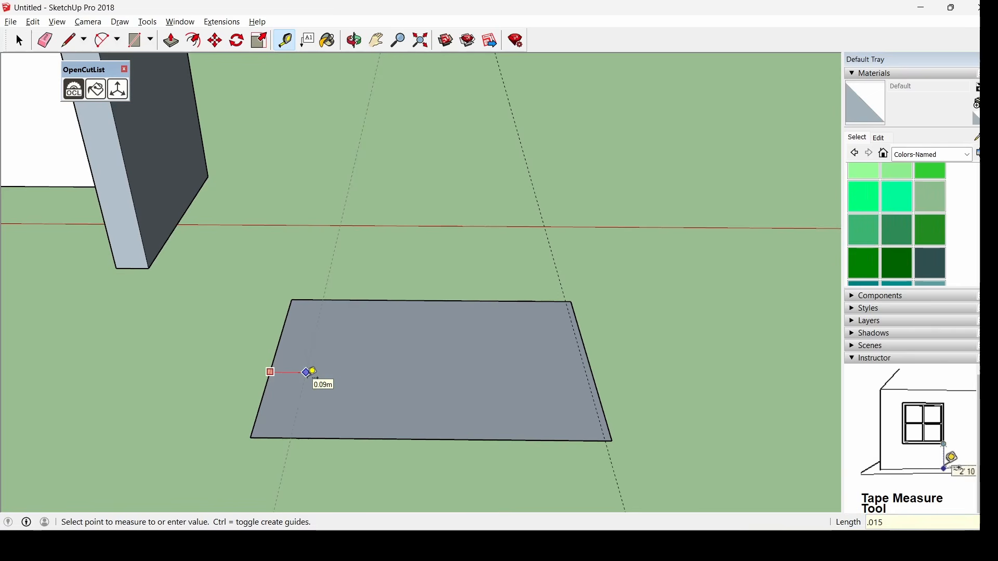
left_click(310, 372)
middle_click_drag(312, 372, 422, 312)
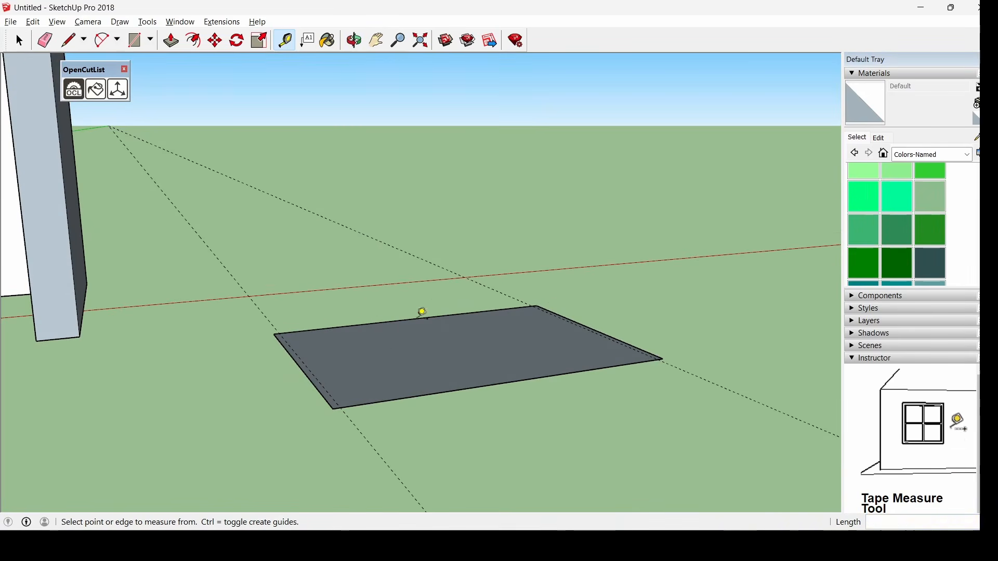
Draw a 0.77 by 0.56 m floor rectangle between the guides
key("r")
left_click(309, 307)
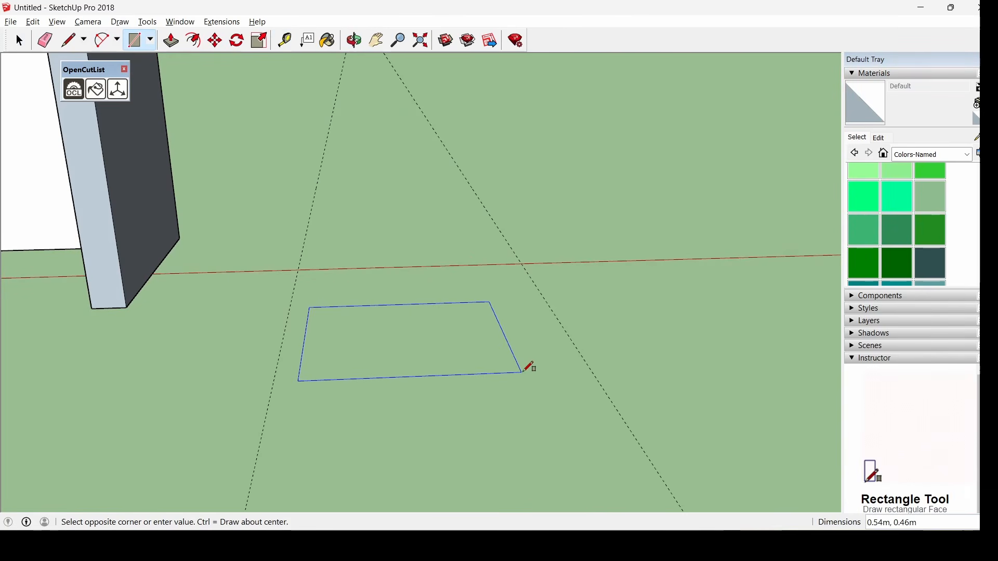
type(".77")
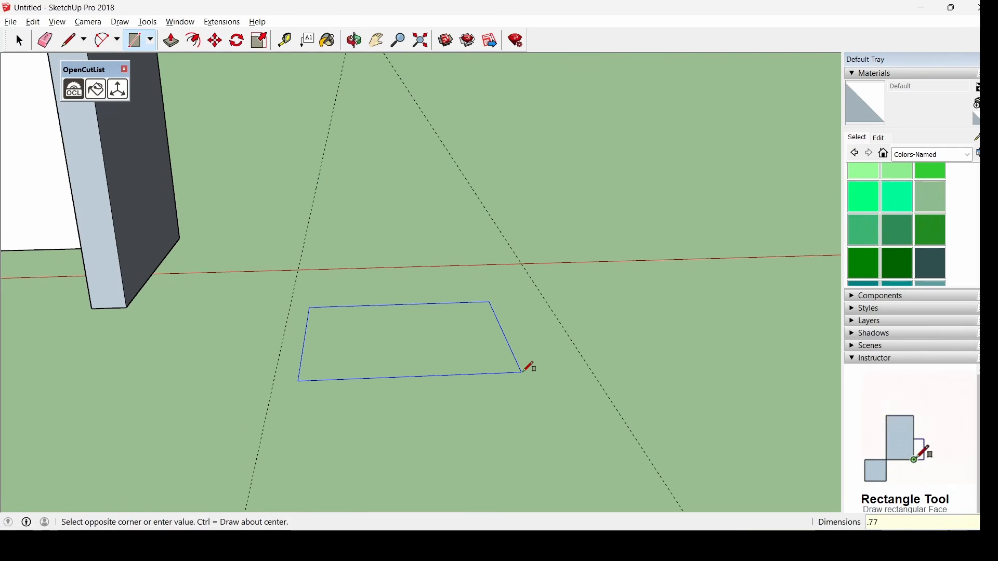
type(",.56")
key("Return")
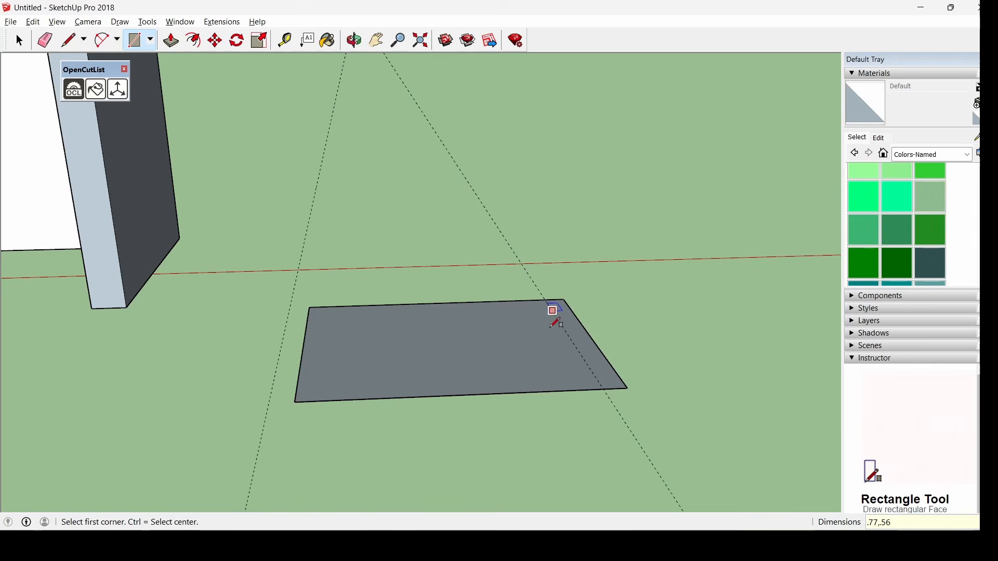
middle_click_drag(549, 315, 468, 301)
key("space")
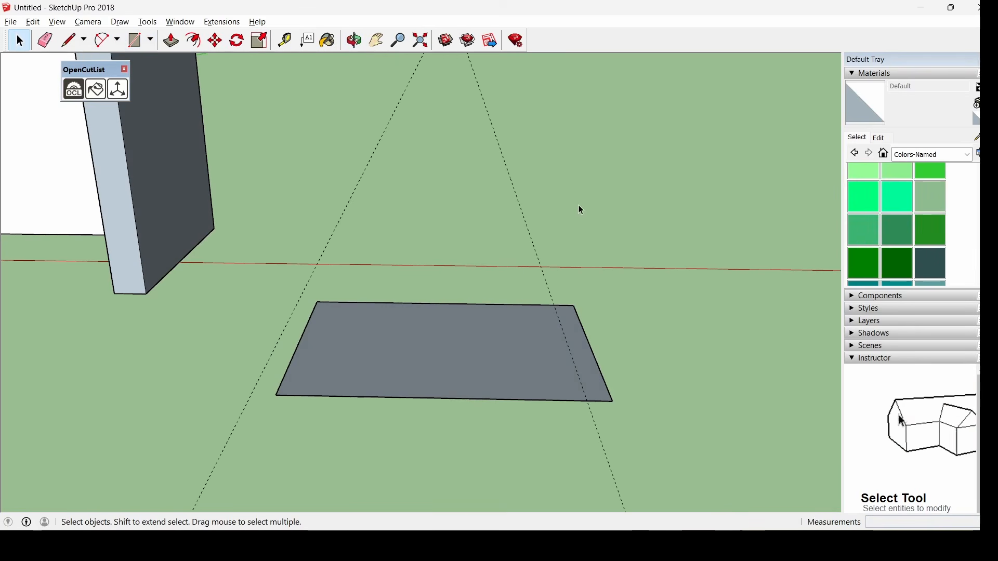
Extrude the floor rectangle into a 0.015 m thick slab
left_click_drag(419, 224, 316, 244)
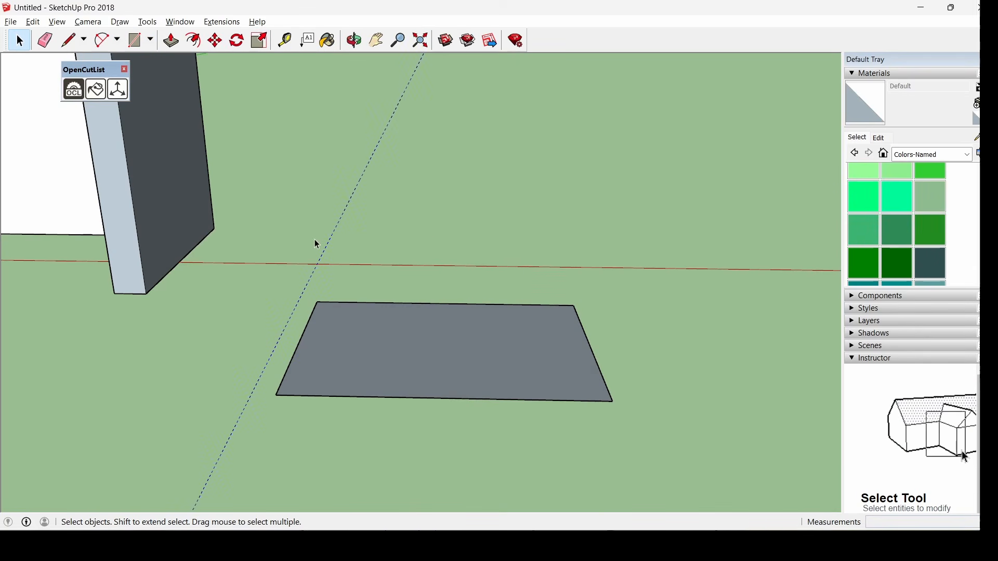
left_click(171, 40)
left_click(445, 368)
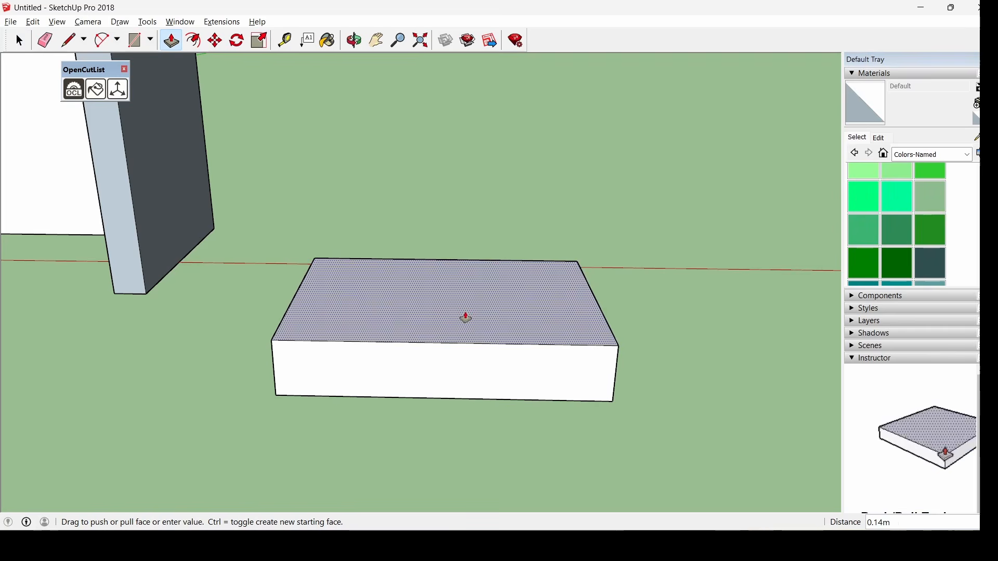
type(".015")
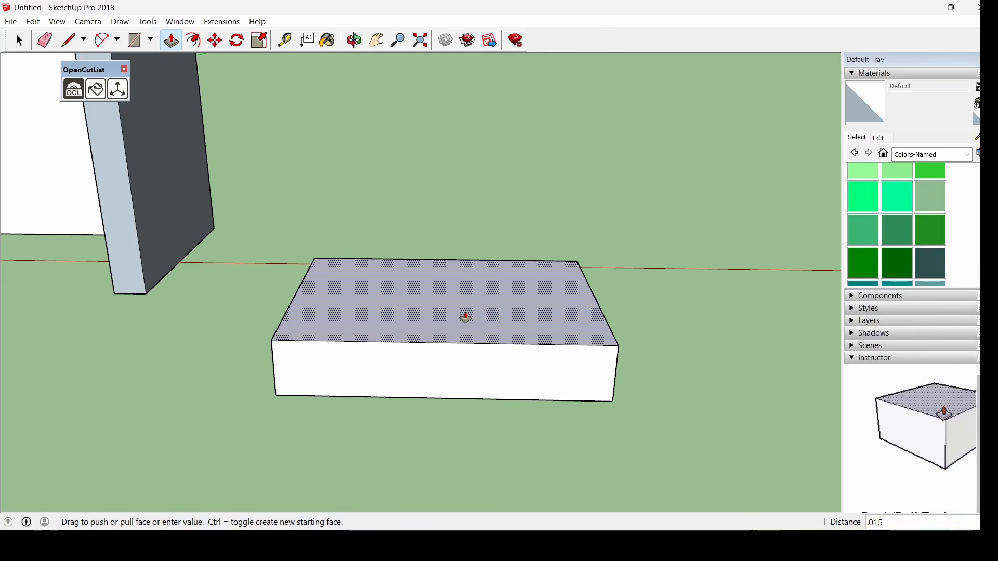
key("Return")
Make the slab a component named Base77
left_click(18, 42)
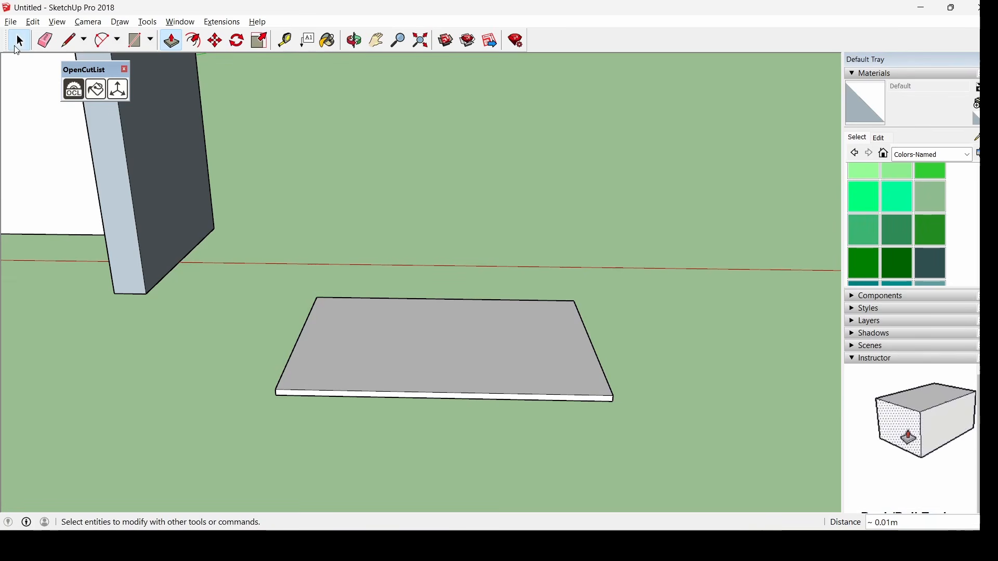
left_click_drag(244, 240, 647, 454)
right_click(504, 351)
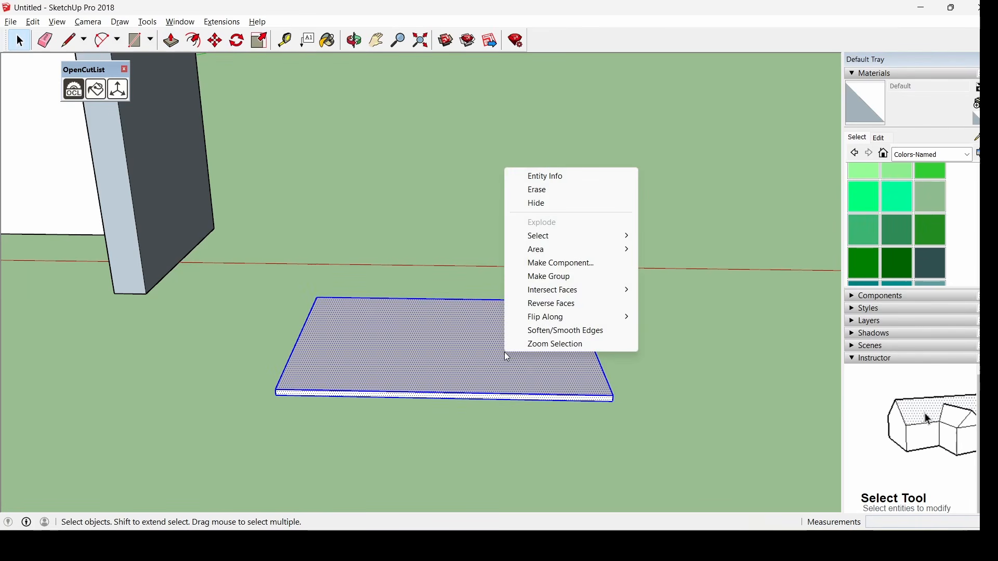
left_click(596, 264)
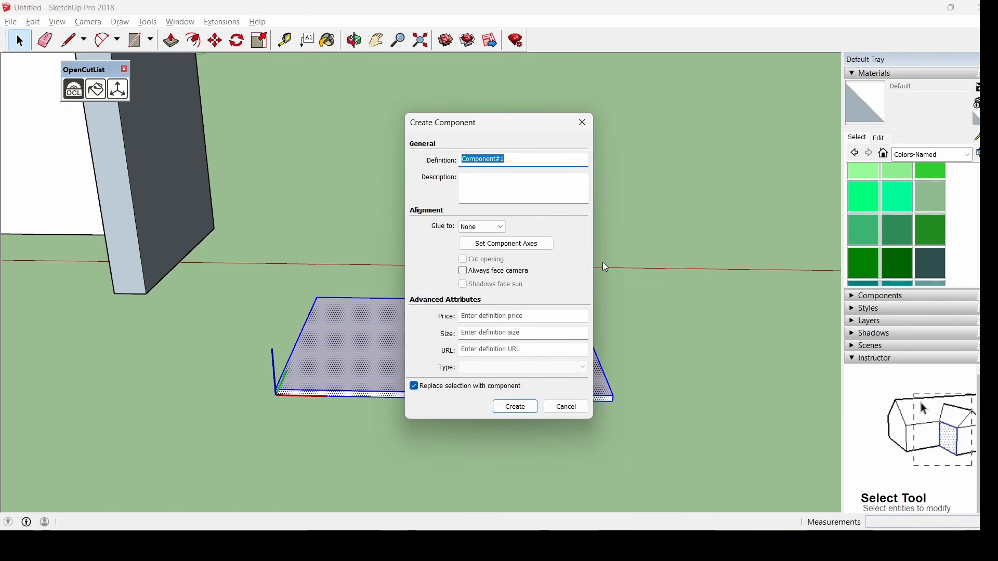
type("Base77")
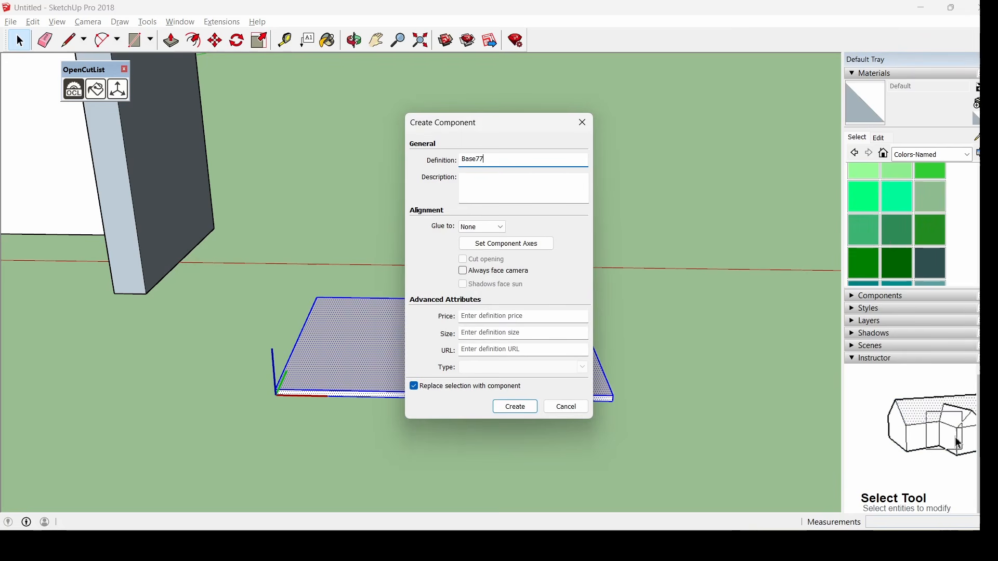
key("Return")
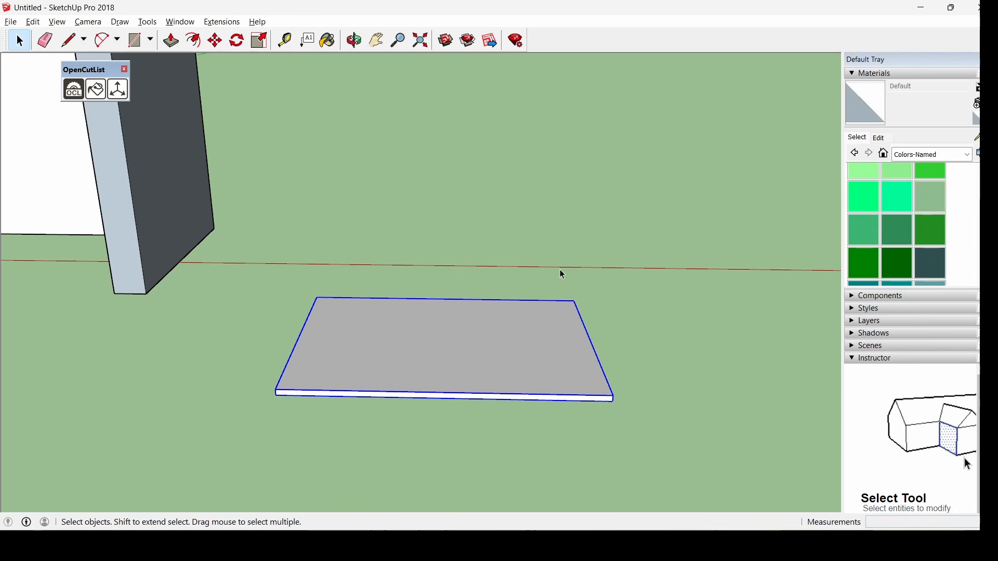
Draw a 0.015 by 0.56 m rectangle on the ground beside the base slab
left_click(134, 41)
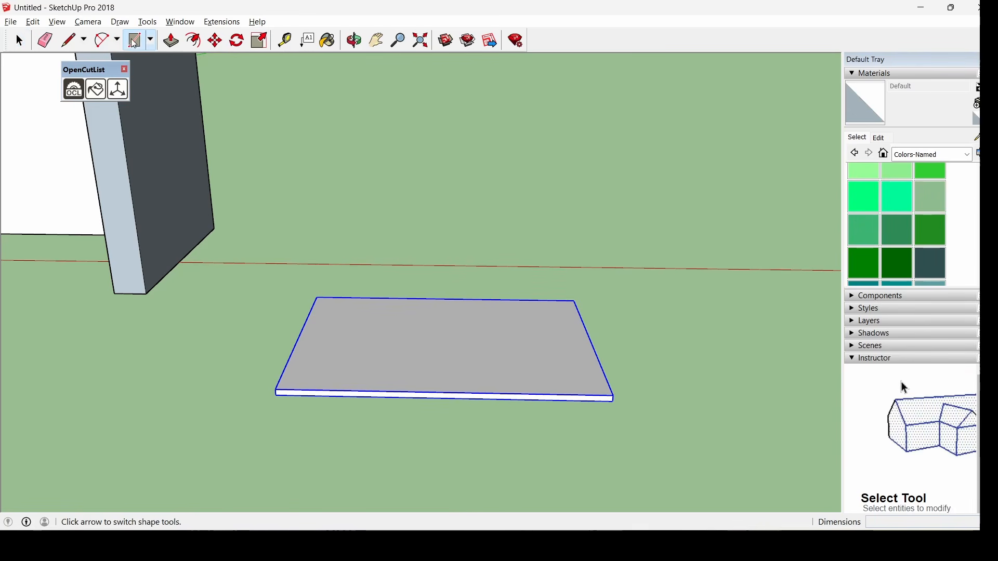
scroll(240, 388, "down", 1)
middle_click_drag(645, 424, 631, 435)
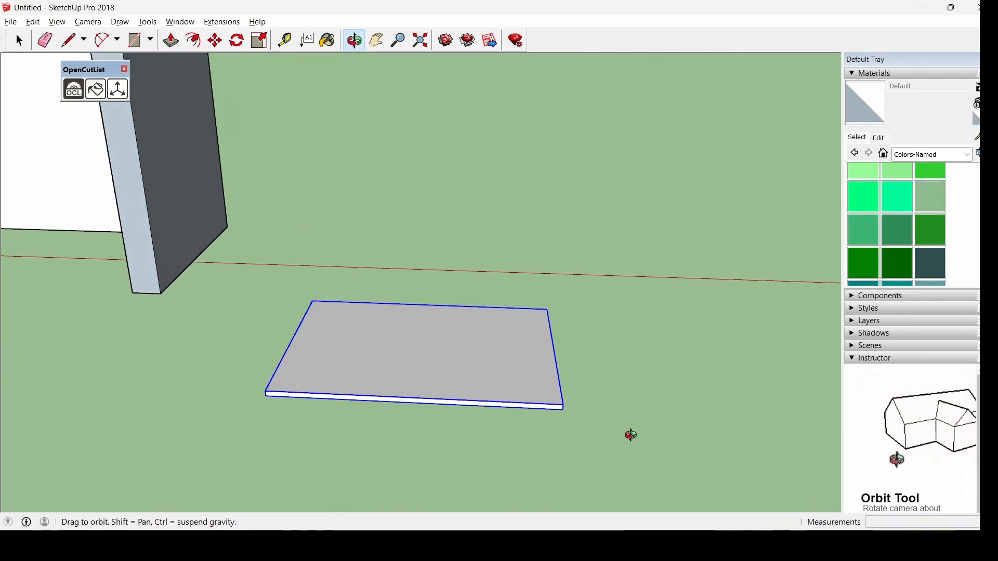
scroll(647, 400, "up", 4)
left_click(530, 266)
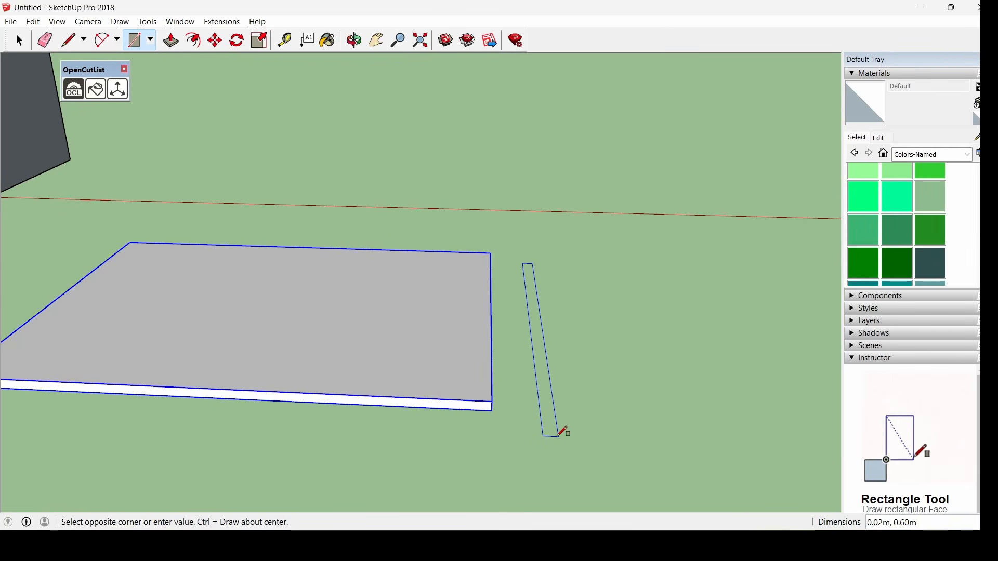
type("0.")
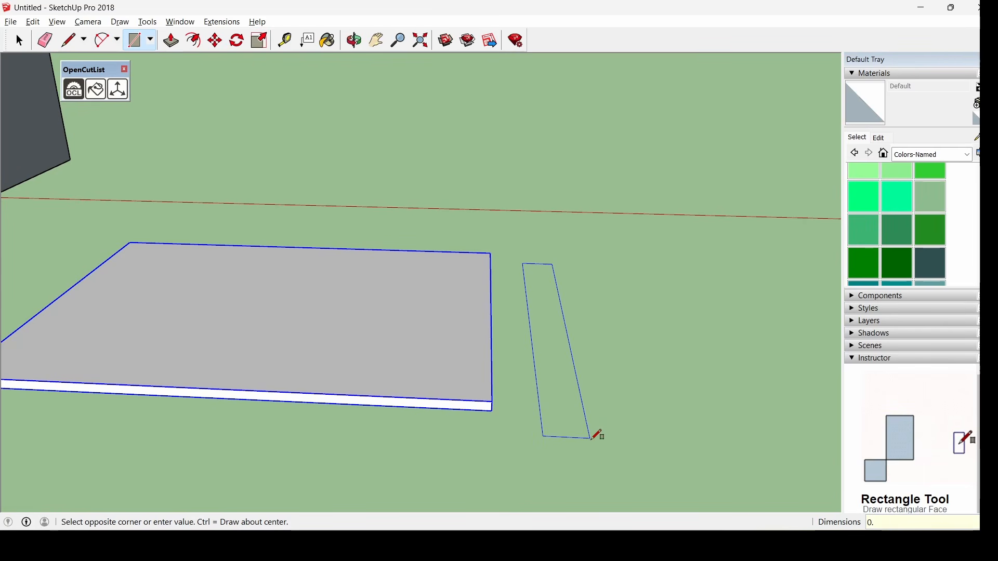
type("015,")
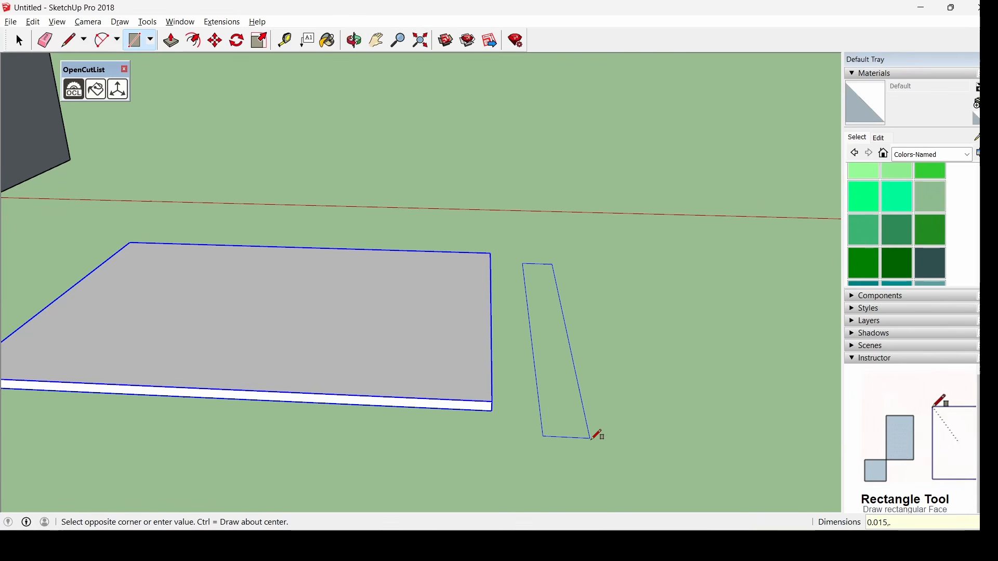
type(".56")
key("Return")
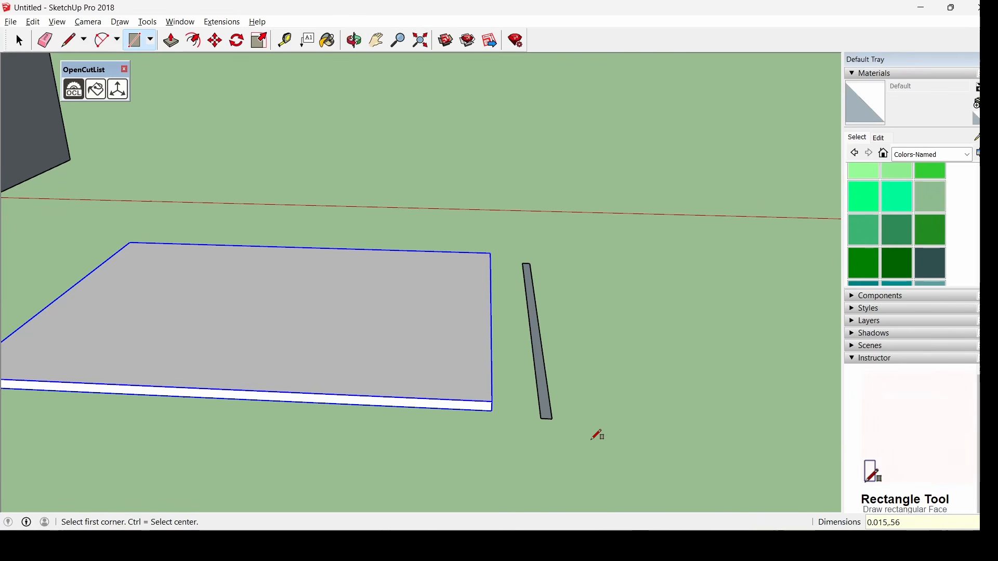
left_click(171, 40)
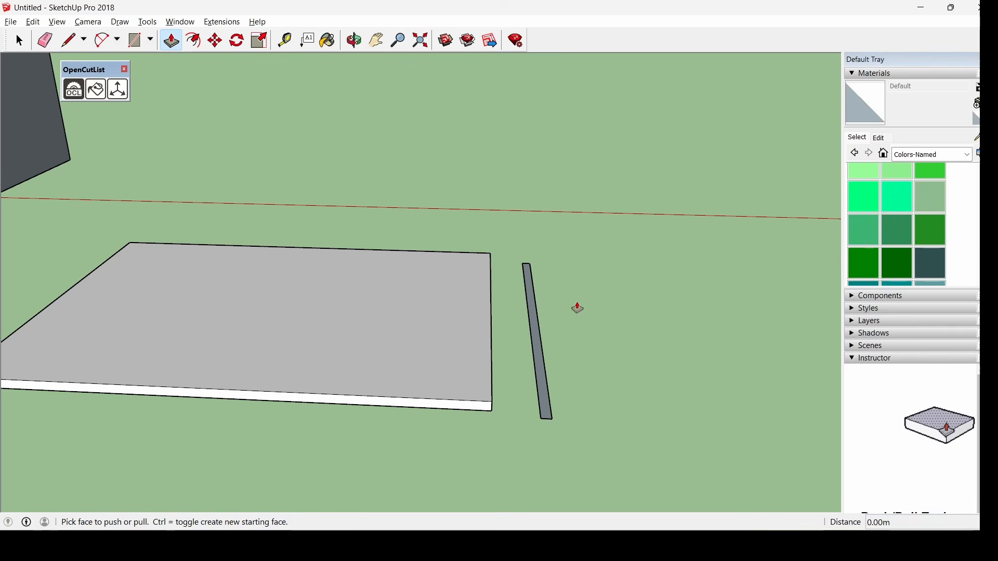
Pull the thin strip up 2 m into an upright side panel beside the base
left_click_drag(537, 352, 553, 148)
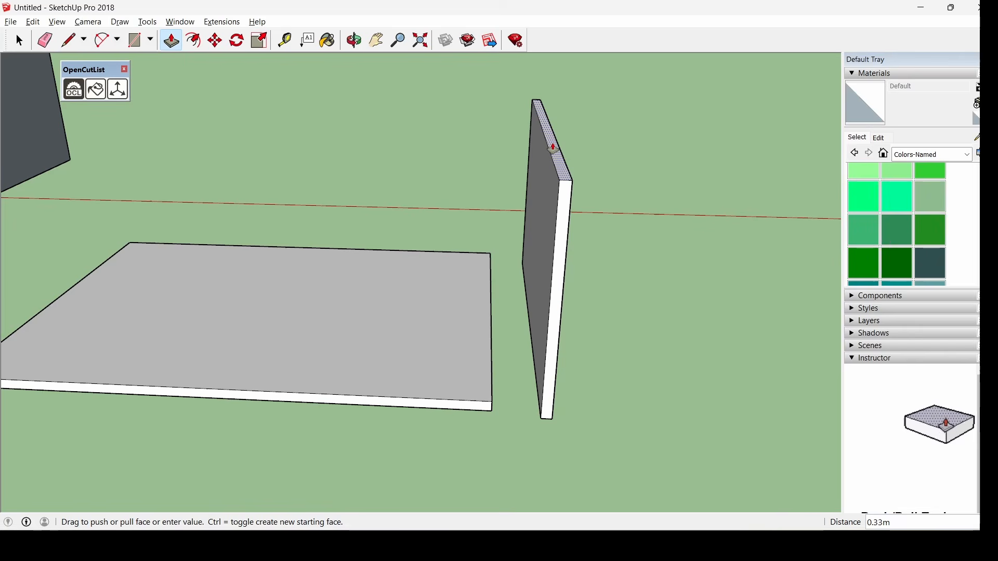
type("2")
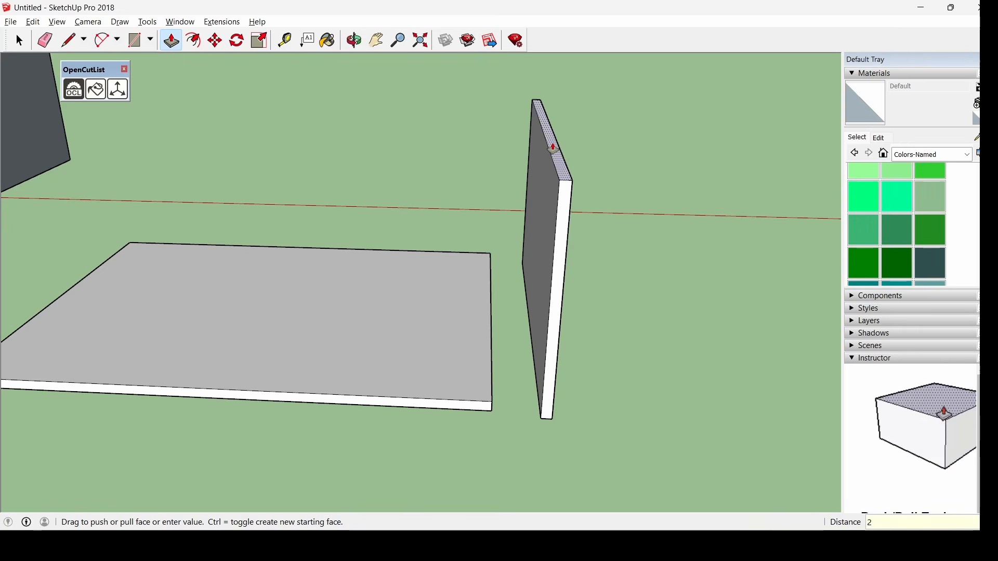
key("Return")
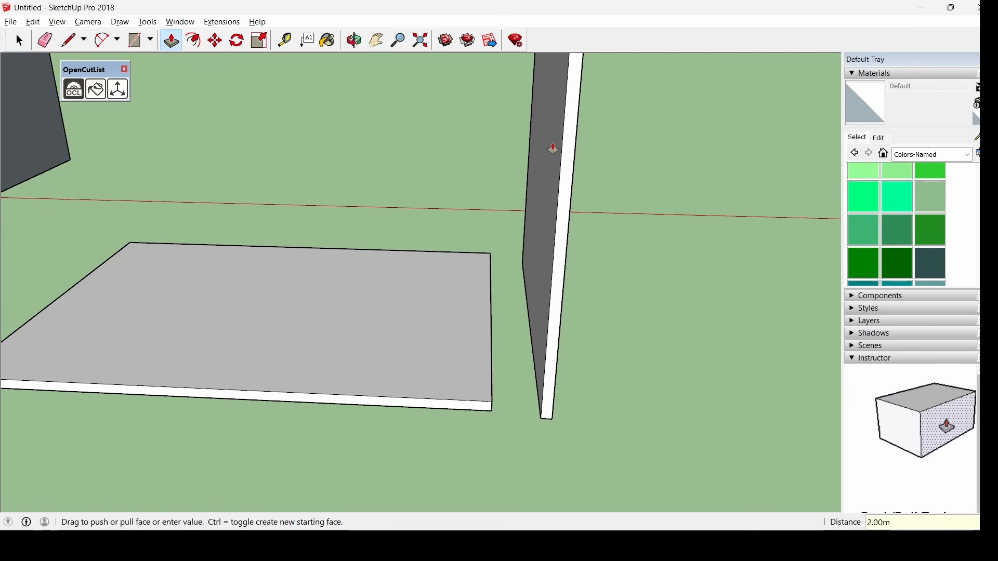
scroll(558, 375, "down", 6)
scroll(561, 373, "down", 5)
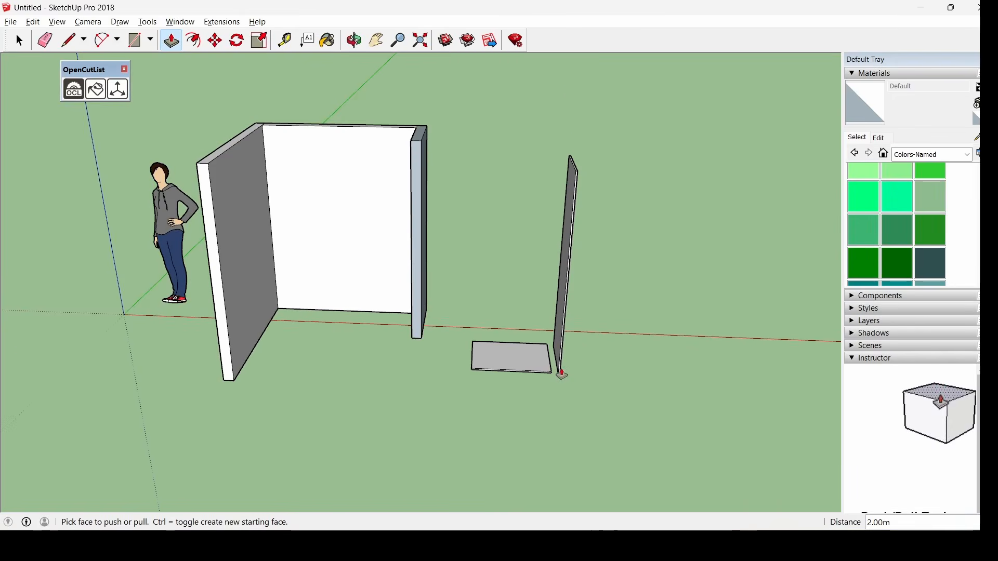
middle_click_drag(559, 372, 561, 281)
scroll(666, 249, "up", 5)
left_click(25, 48)
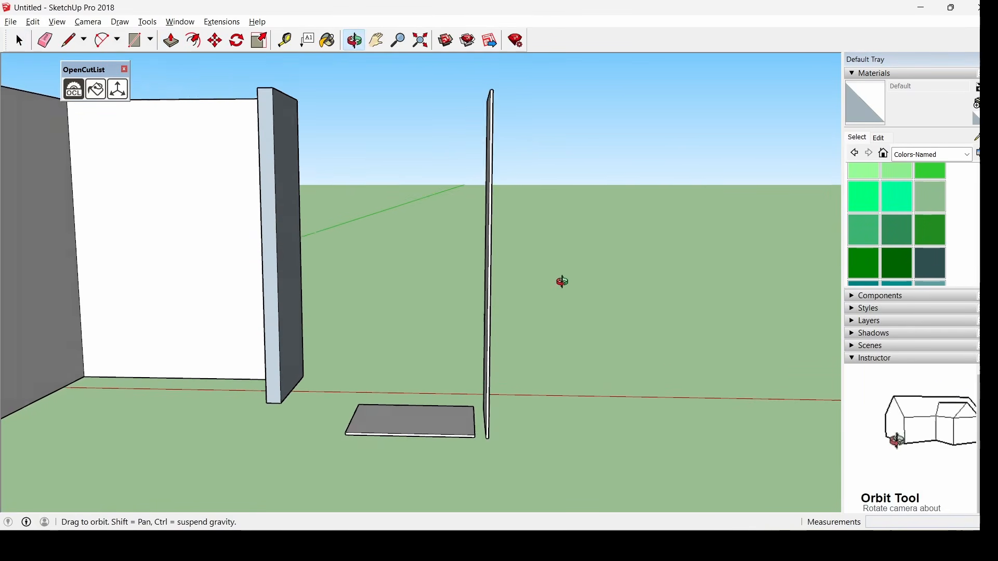
Turn the new 2 m side panel into a component
left_click_drag(460, 72, 590, 498)
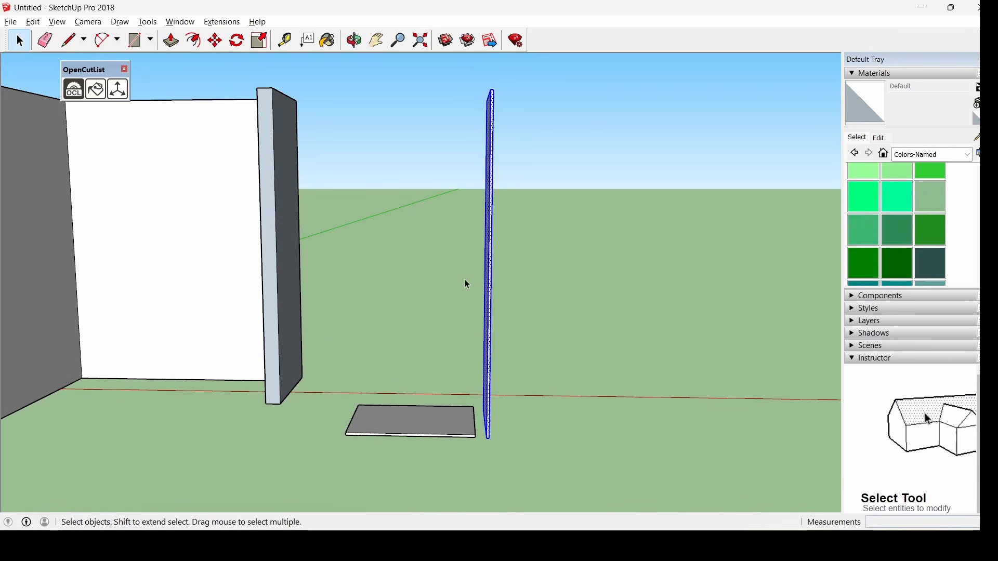
right_click(488, 290)
left_click(570, 390)
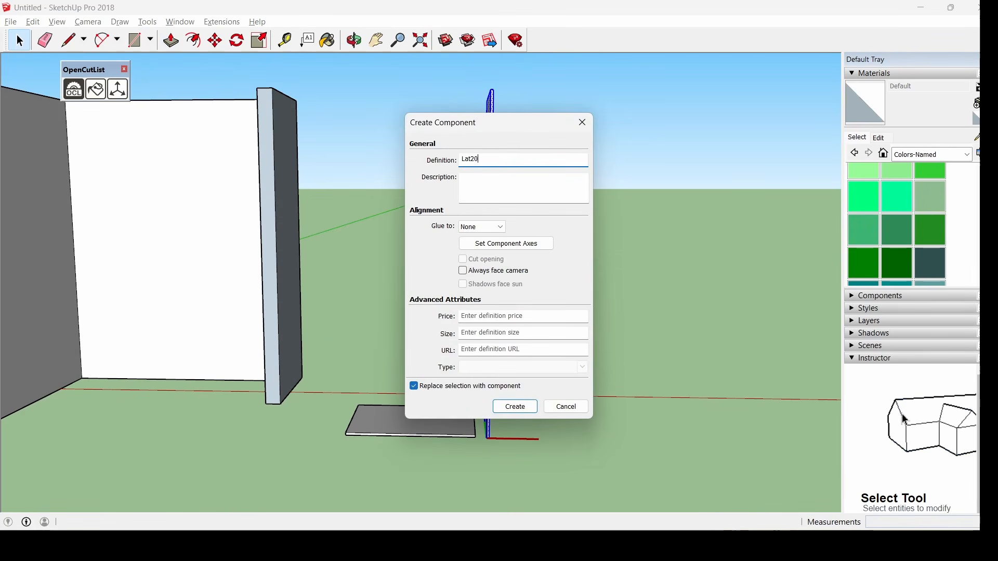
key("Return")
middle_click_drag(565, 362, 561, 441)
Copy and paste a second side panel next to the base
key("ctrl+c")
key("ctrl+v")
scroll(338, 439, "up", 4)
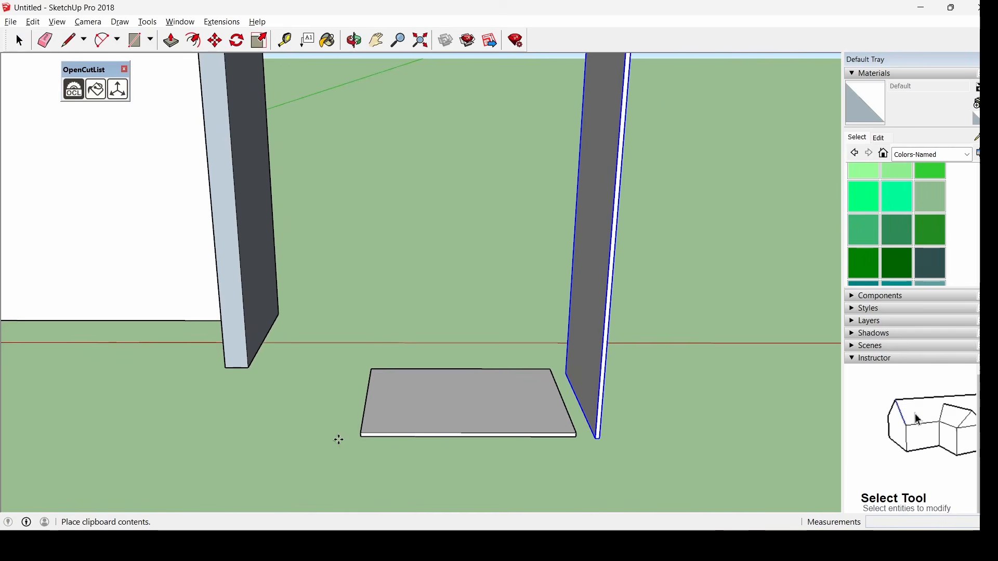
left_click(344, 439)
Move the left side panel so its bottom corner sits on the base's corner
key("m")
scroll(359, 439, "up", 2)
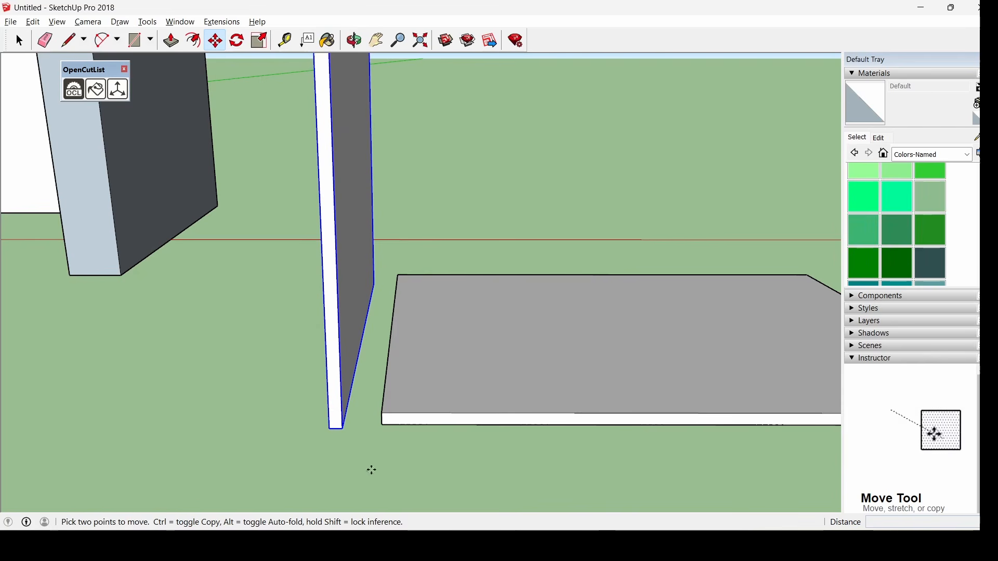
left_click(343, 427)
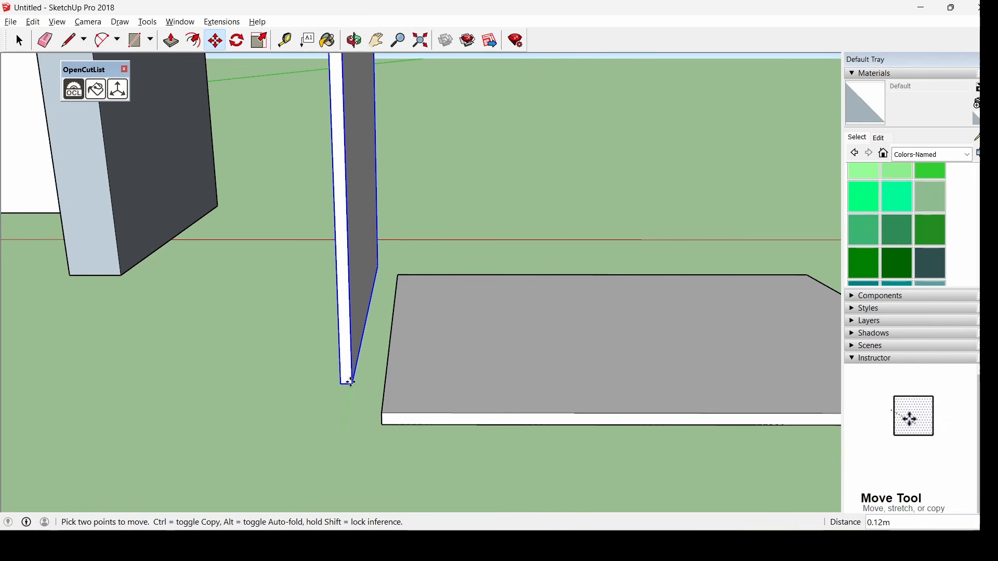
left_click(383, 422)
scroll(312, 416, "down", 3)
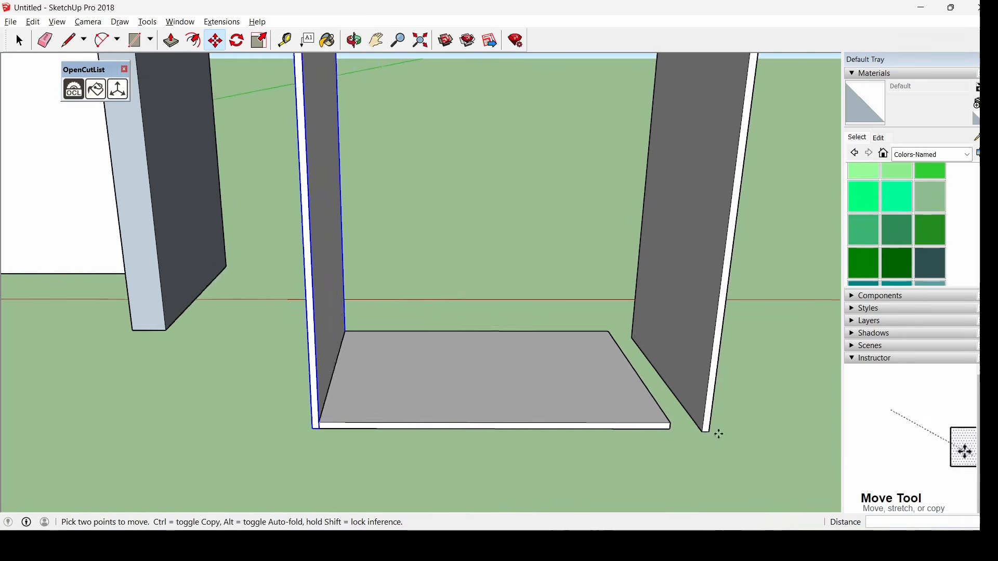
scroll(719, 434, "up", 1)
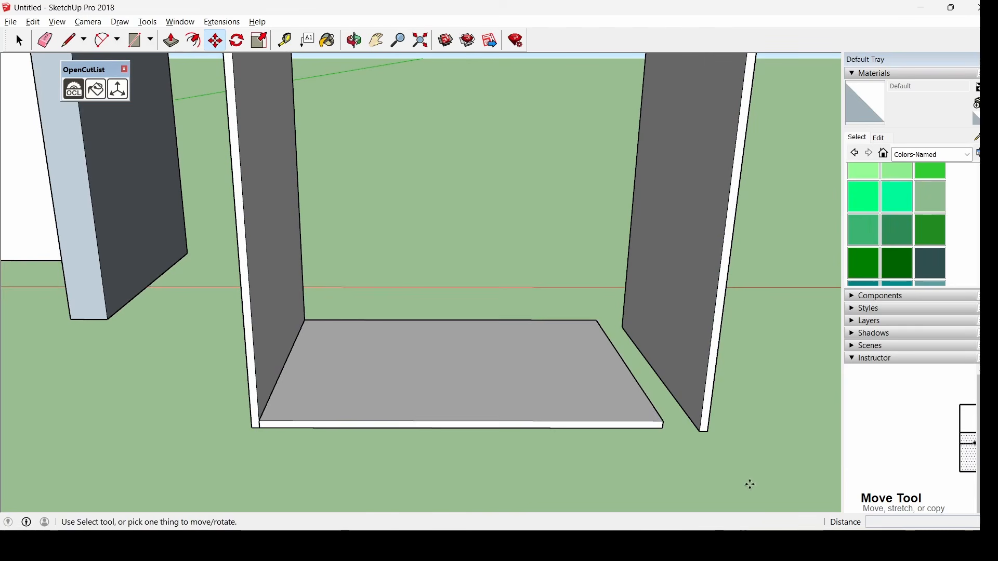
scroll(749, 485, "up", 1)
Snap the right side panel's bottom corner onto the base's opposite corner
left_click(695, 427)
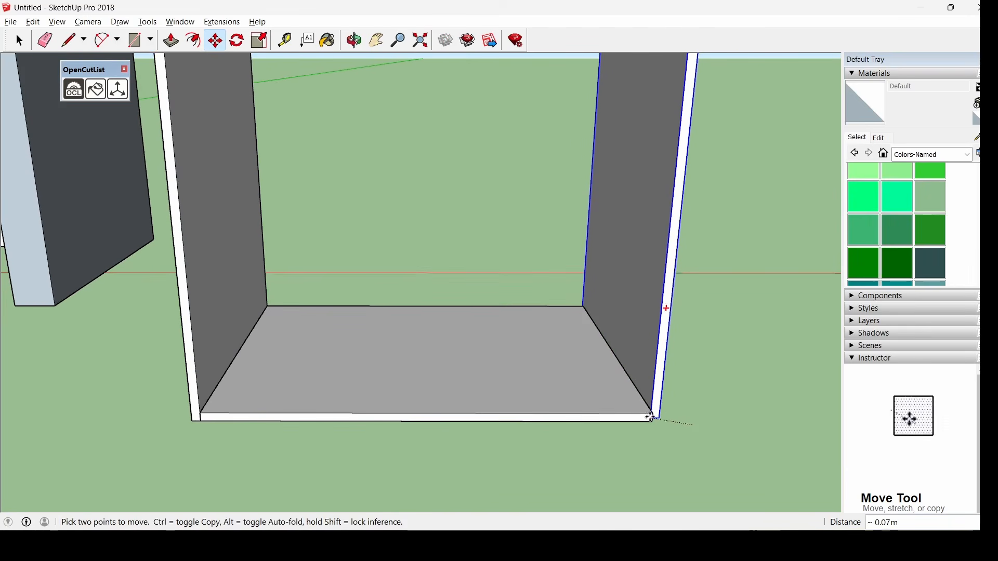
scroll(665, 418, "up", 2)
scroll(665, 417, "up", 1)
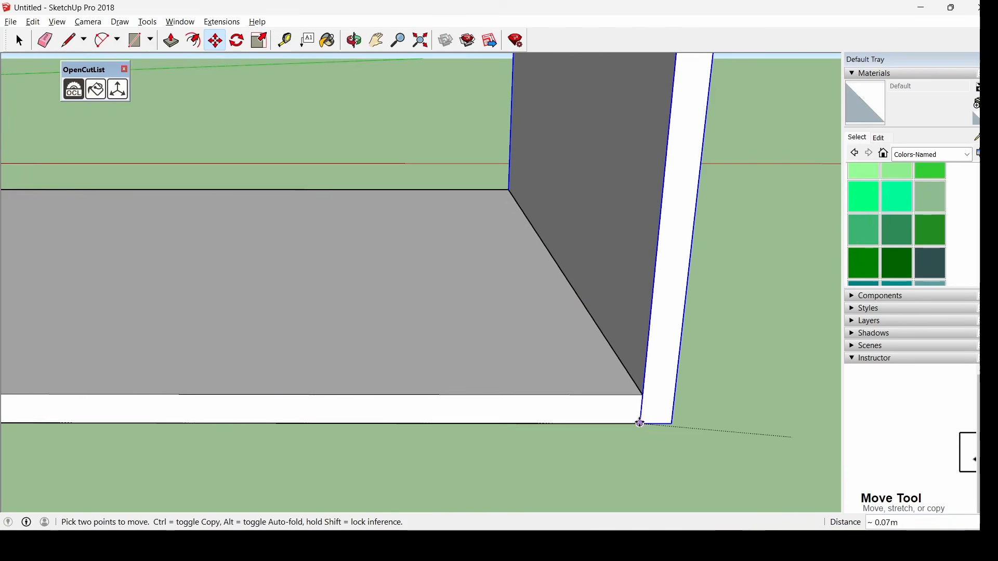
left_click(644, 422)
scroll(546, 296, "down", 5)
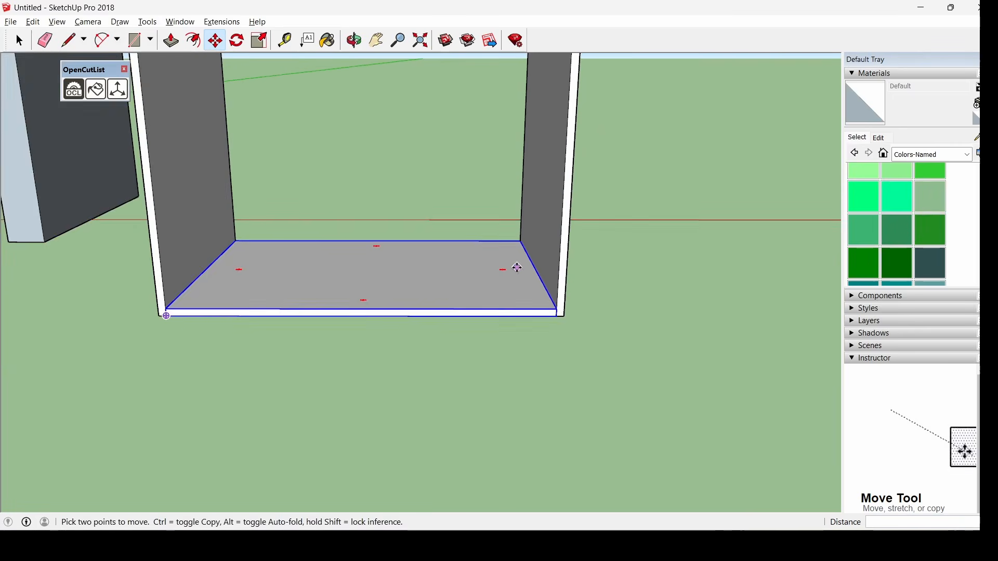
scroll(450, 288, "down", 5)
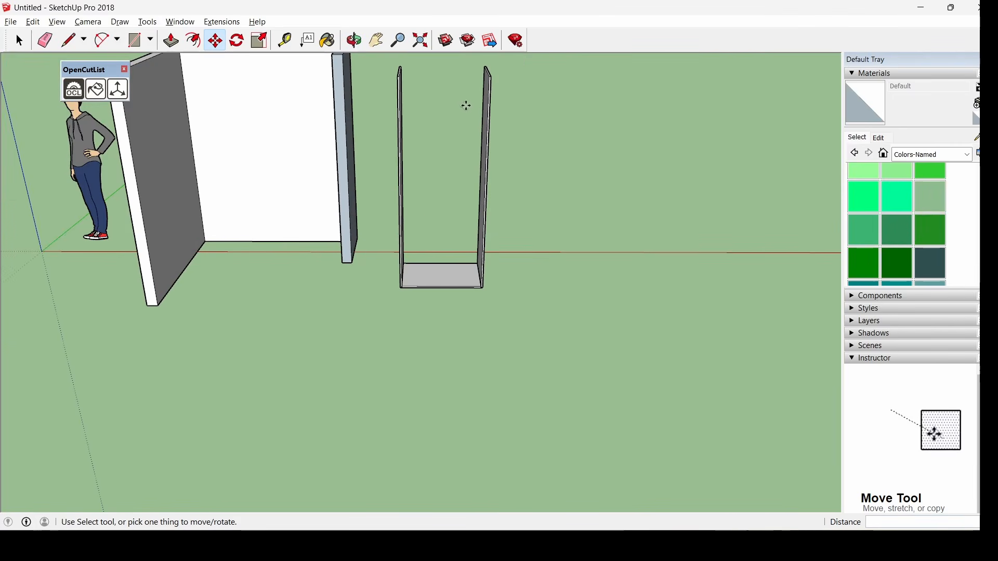
scroll(466, 103, "up", 3)
scroll(465, 116, "down", 2)
scroll(410, 92, "up", 1)
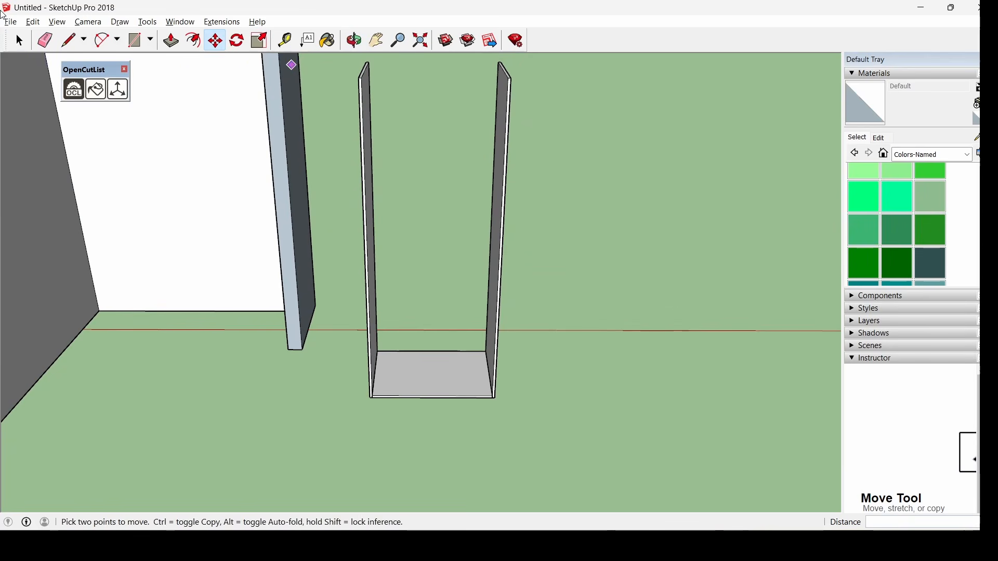
key("space")
left_click(417, 378)
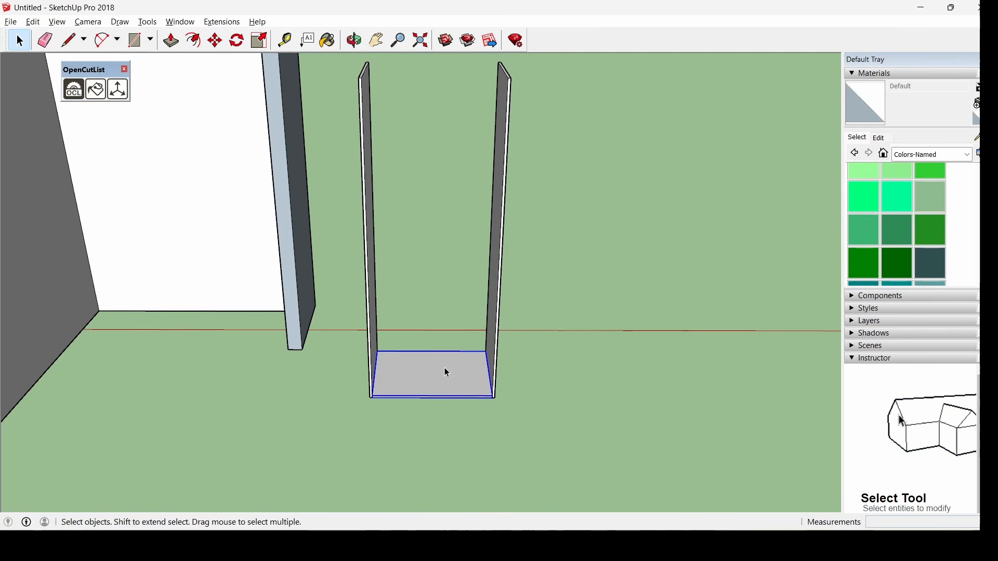
Paste a copy of the base panel near the top corner of the carcass
key("ctrl+v")
scroll(405, 113, "up", 2)
scroll(404, 113, "up", 2)
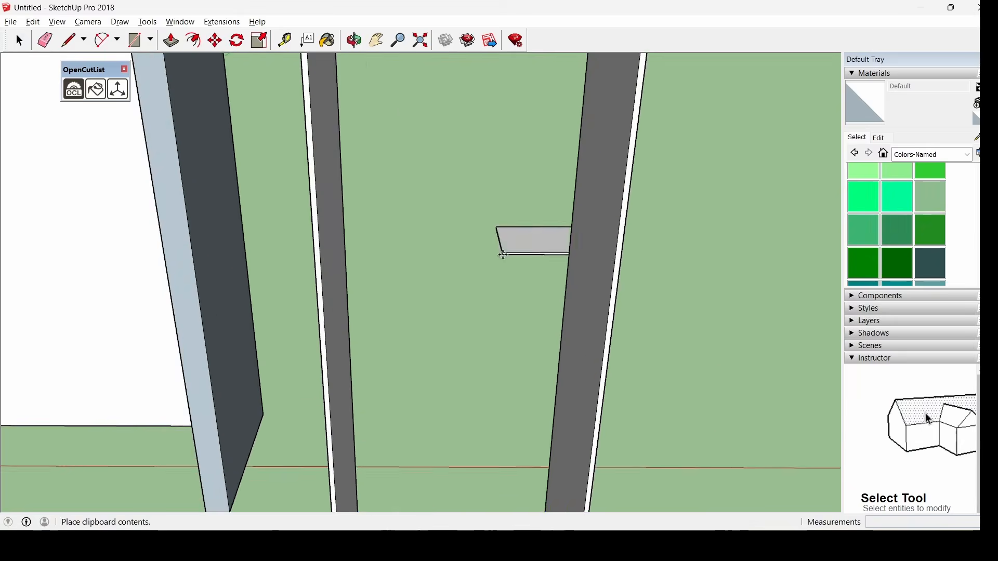
scroll(502, 252, "down", 3)
scroll(397, 101, "up", 4)
left_click(411, 189)
middle_click_drag(407, 185, 354, 162)
scroll(405, 176, "up", 2)
middle_click_drag(408, 185, 370, 169)
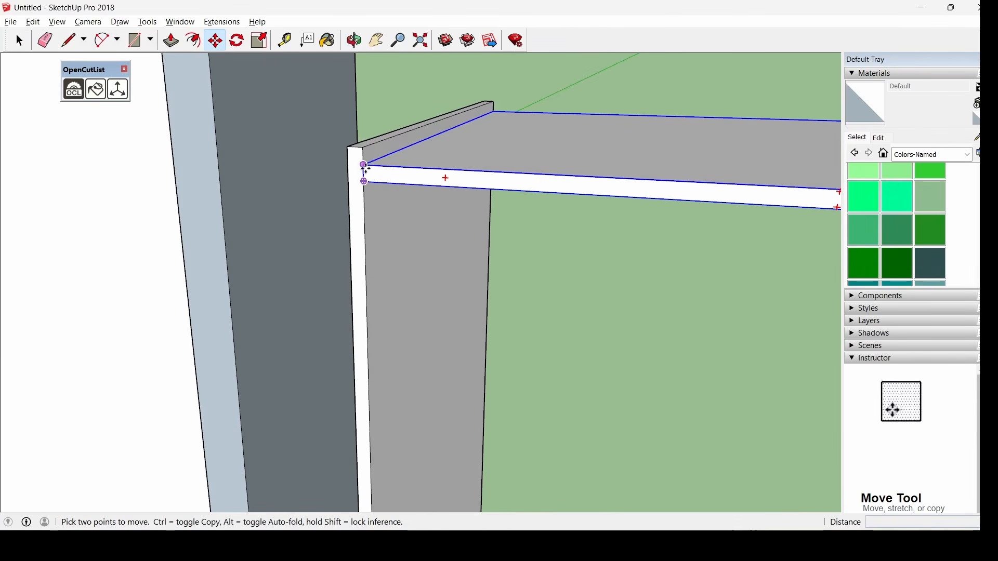
Move the copied panel down so it rests on top of both side panels
left_click(365, 166)
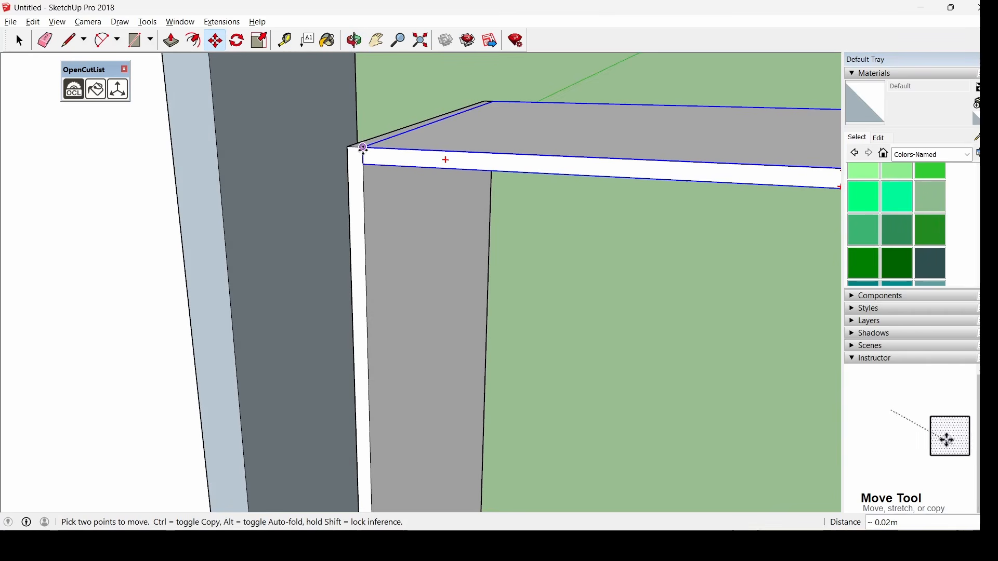
left_click(364, 149)
key("space")
scroll(574, 217, "down", 8)
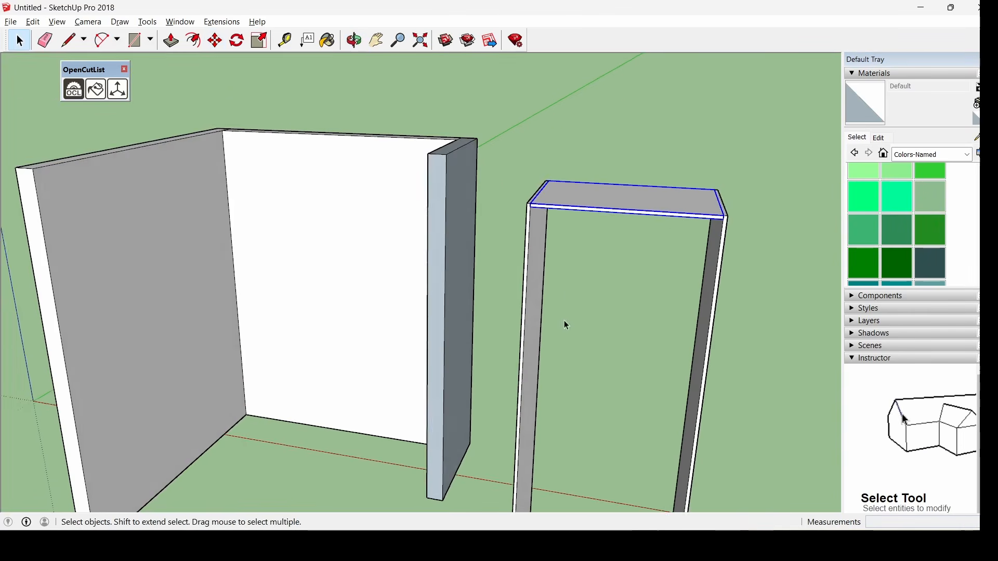
scroll(563, 320, "down", 3)
middle_click_drag(728, 387, 735, 397)
scroll(759, 419, "up", 4)
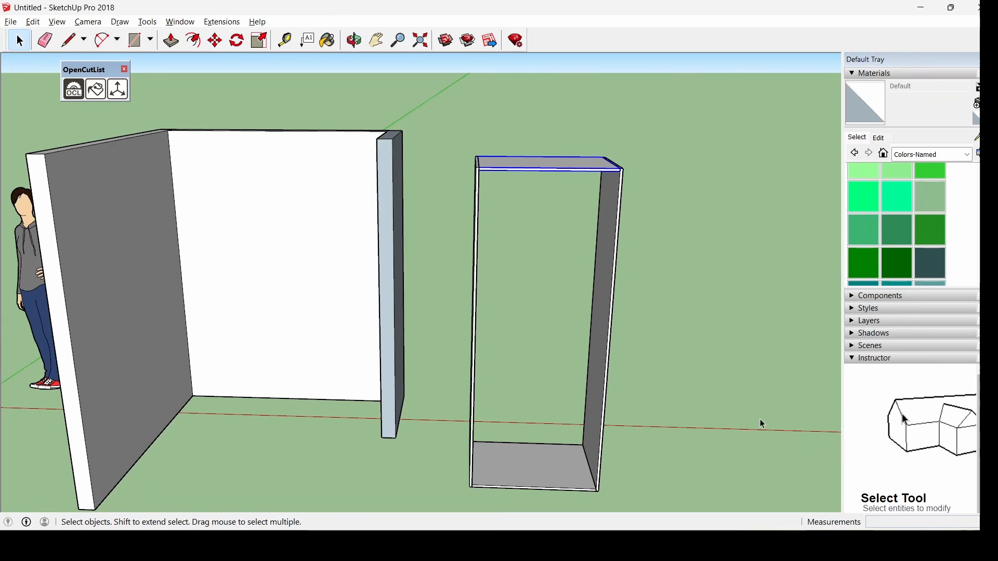
left_click(730, 403)
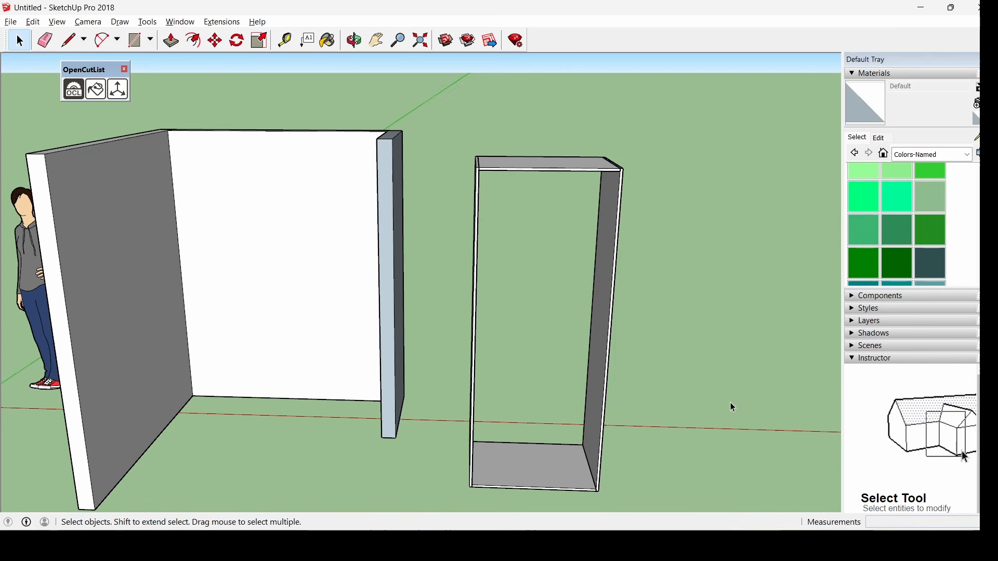
scroll(495, 316, "down", 3)
scroll(672, 435, "up", 6)
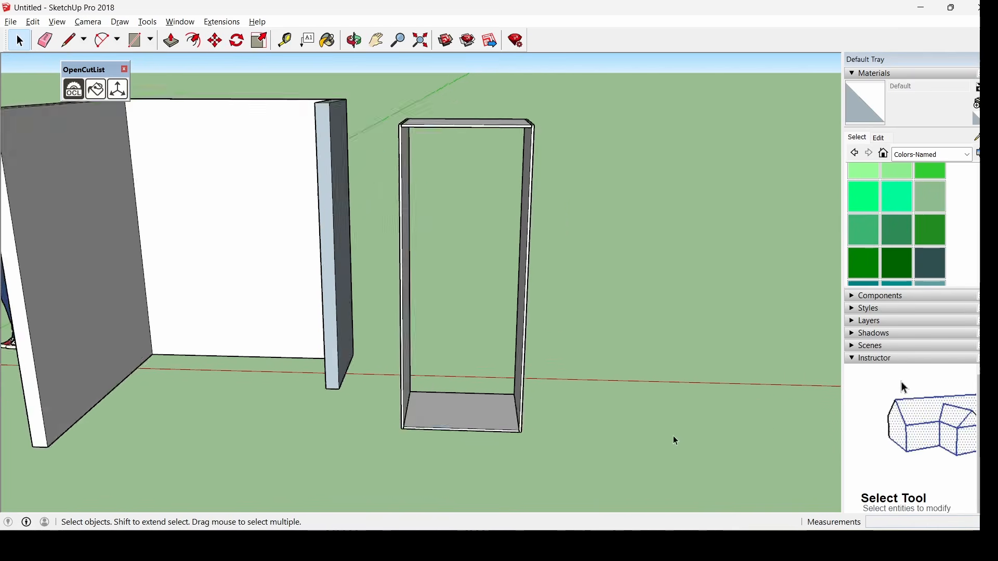
scroll(637, 426, "up", 2)
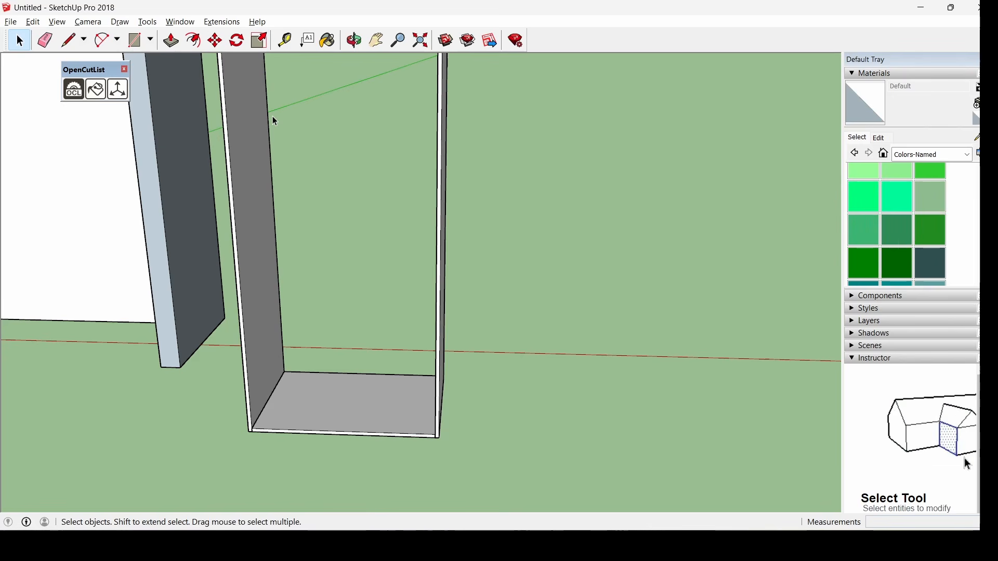
left_click(136, 42)
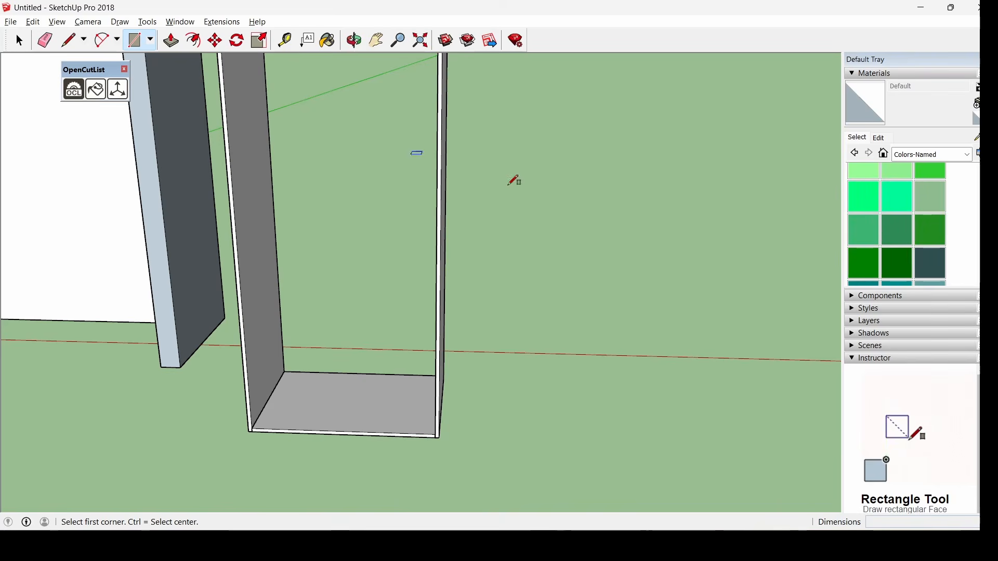
Draw a 0.76 by 0.56 m rectangle on the ground beside the carcass
scroll(545, 439, "up", 3)
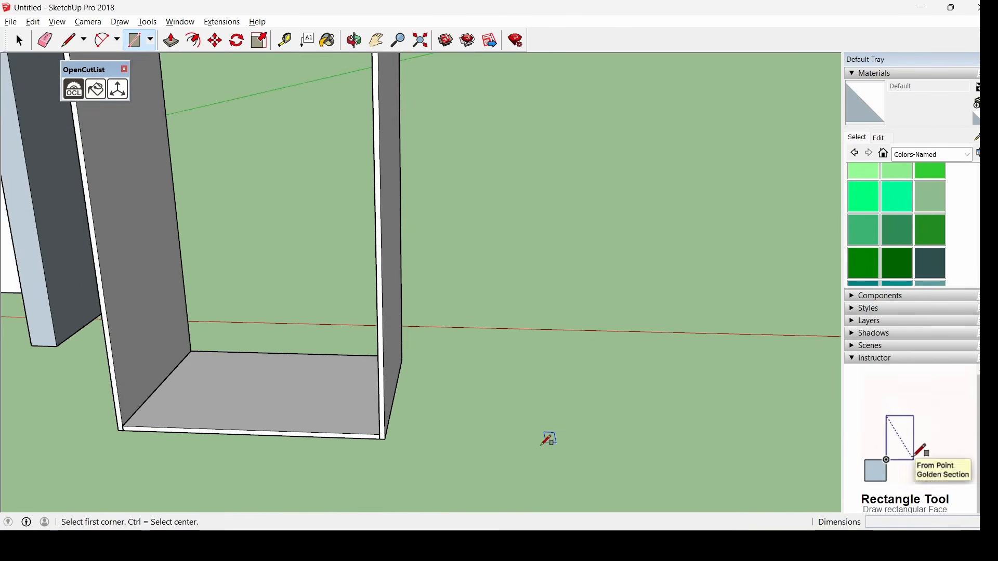
left_click(446, 367)
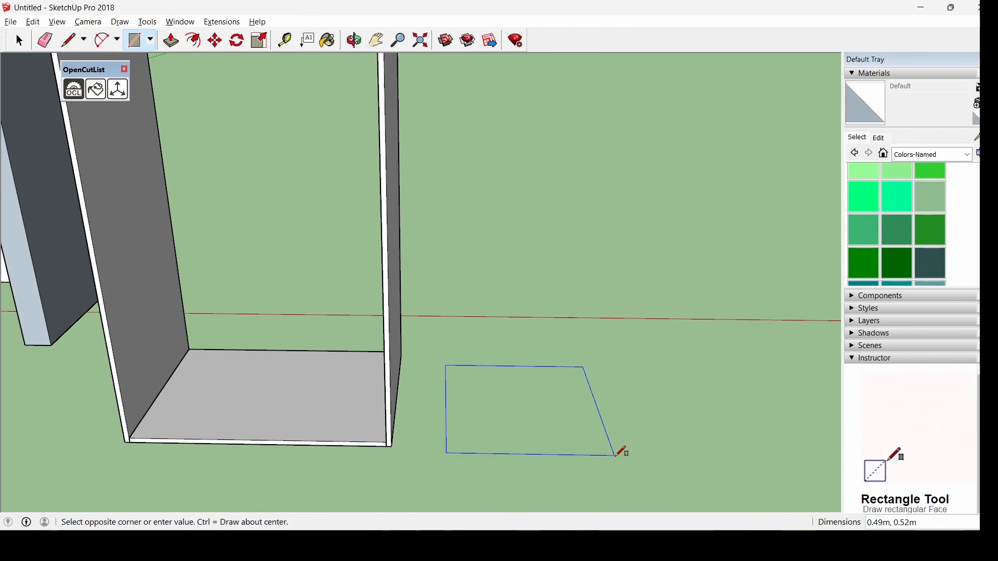
type(".,")
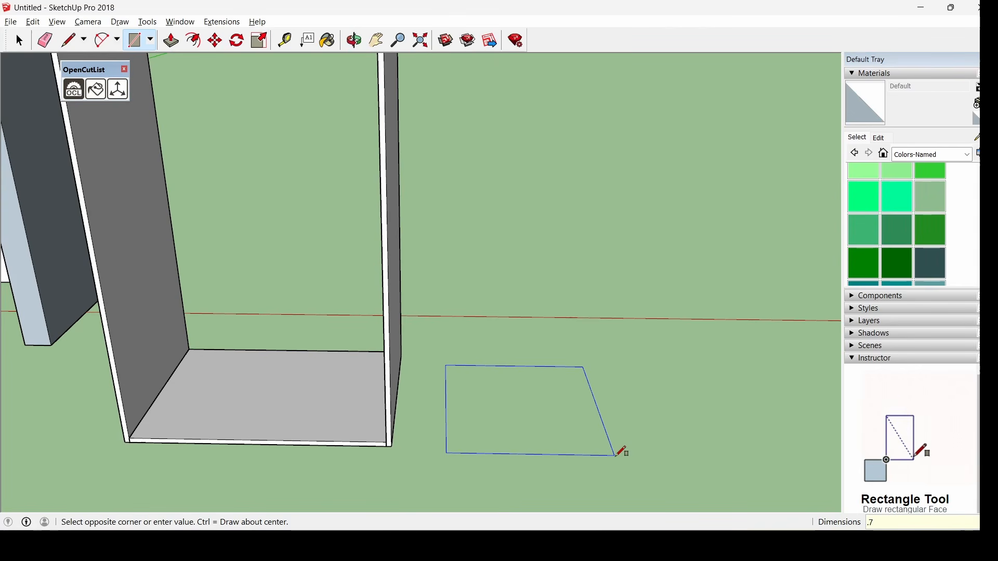
type("76,56")
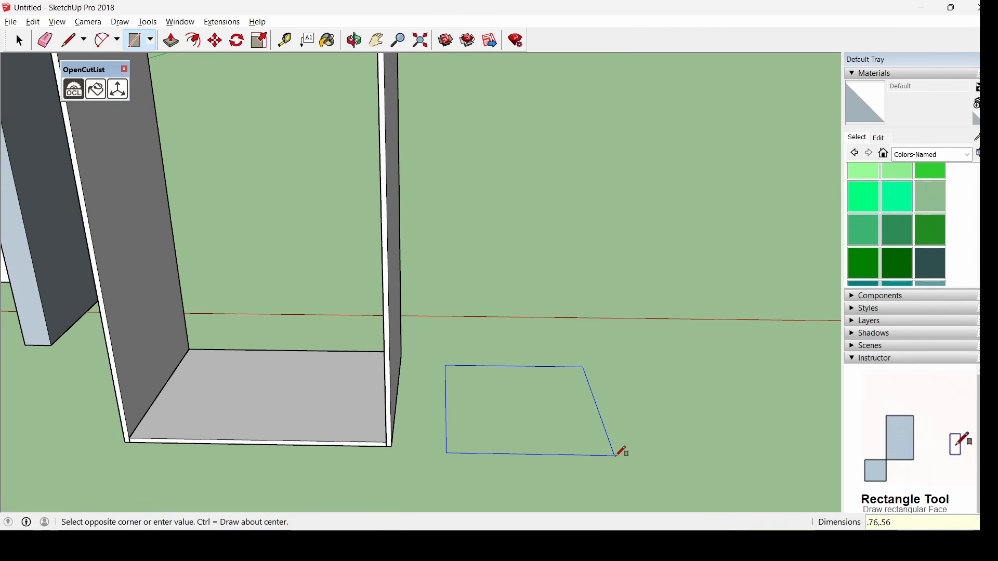
key("Return")
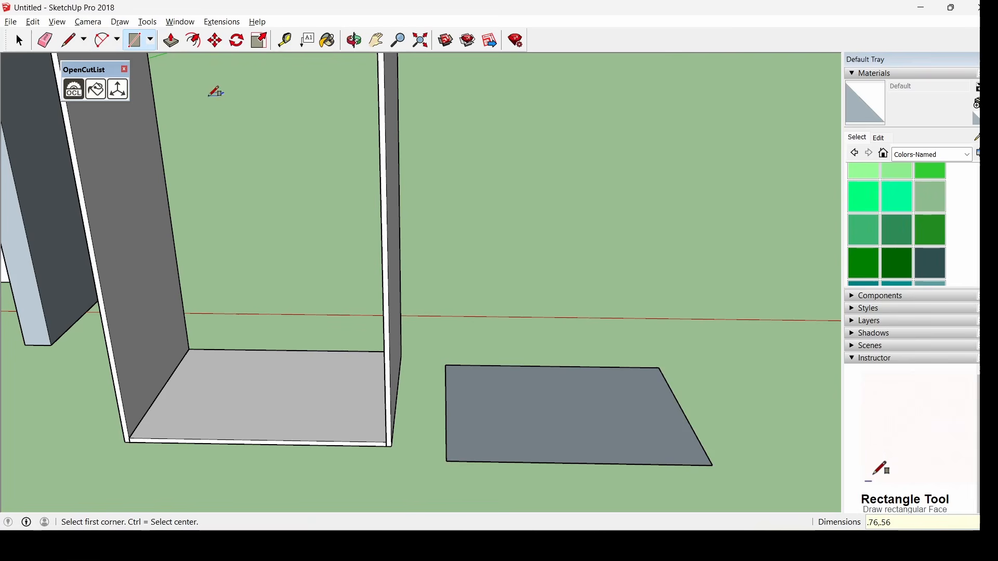
Push/pull the rectangle up 0.015 m into a thin slab
left_click(172, 40)
left_click(577, 427)
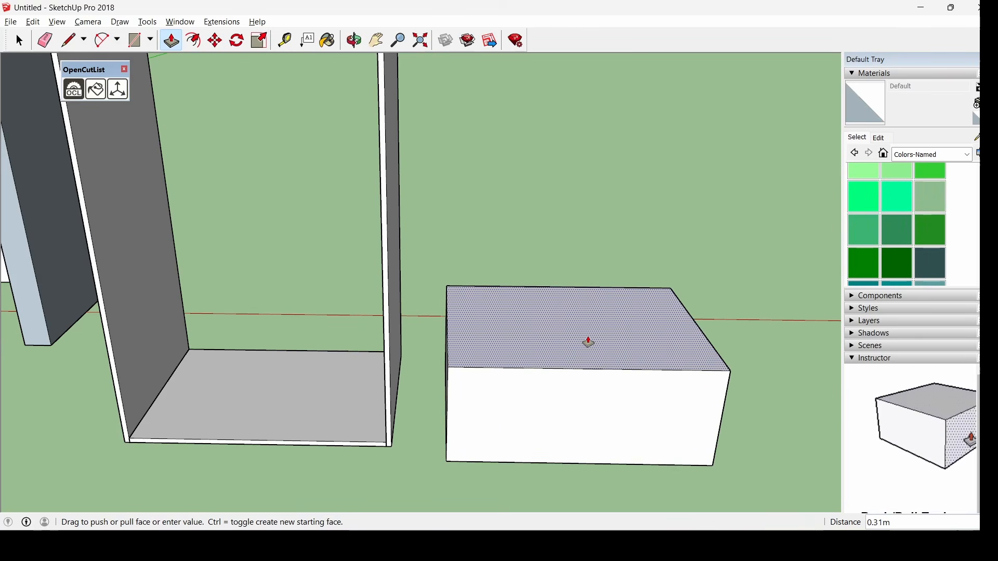
type(".015")
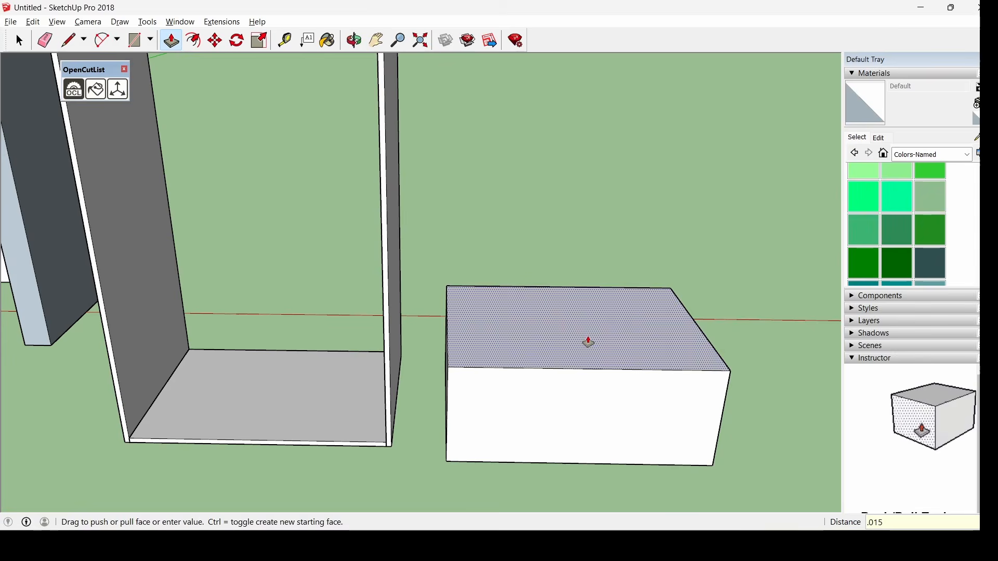
key("Return")
Select the new slab and choose Make Component for it
left_click(19, 40)
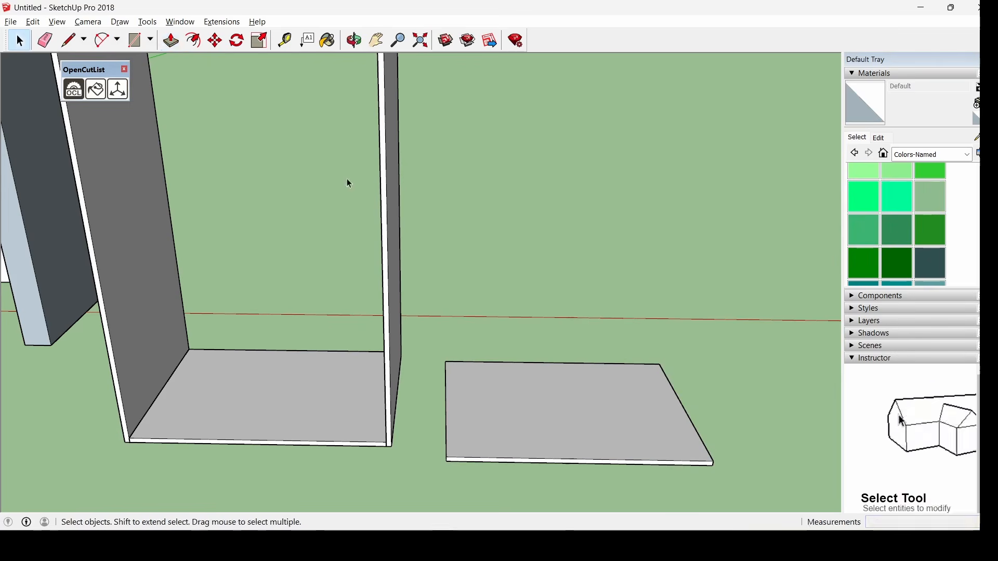
scroll(475, 289, "down", 1)
middle_click_drag(592, 494, 386, 294)
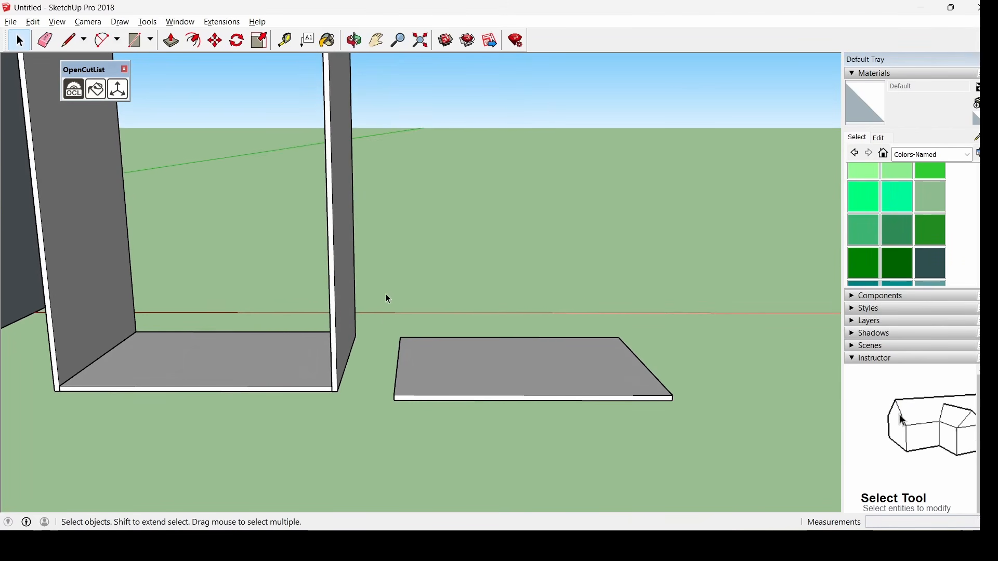
left_click_drag(386, 291, 698, 446)
right_click(516, 366)
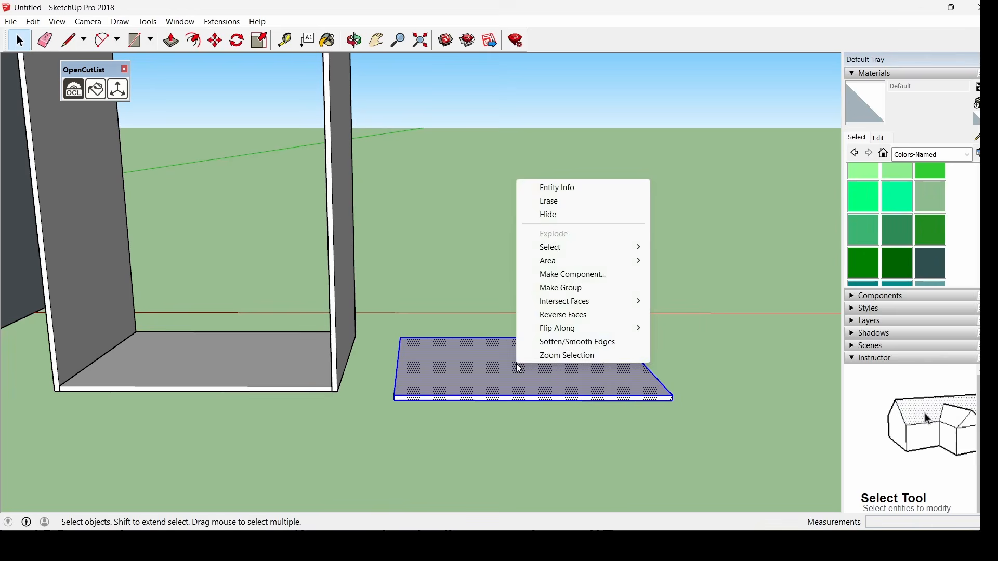
left_click(594, 276)
Name the slab component 'Bas' and confirm its creation
type("Base76")
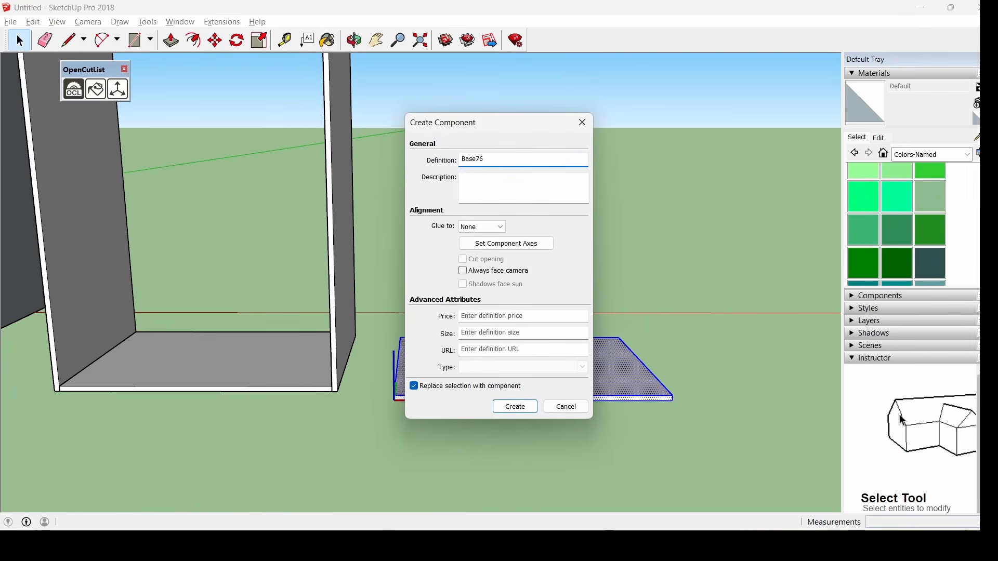
key("Return")
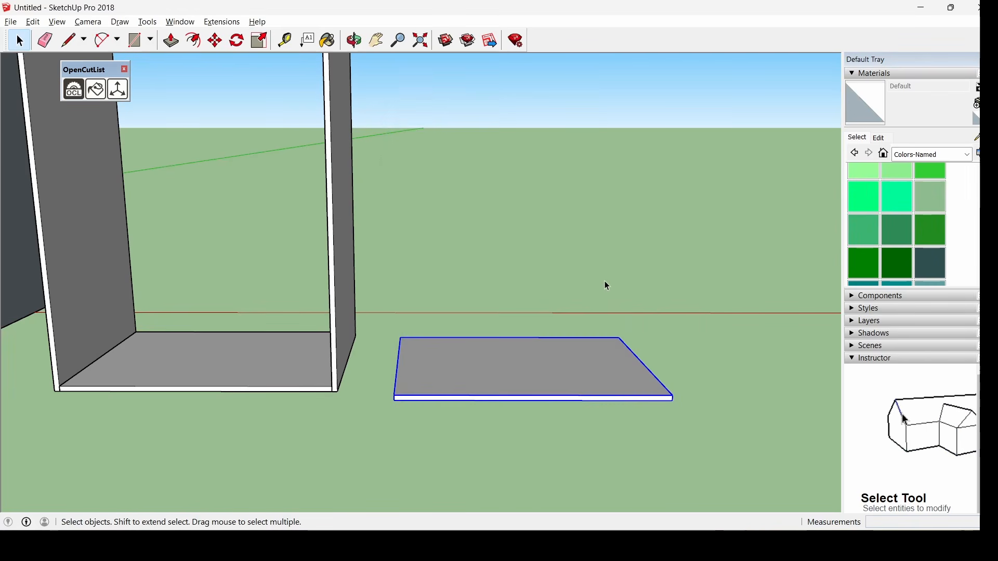
middle_click_drag(401, 346, 338, 345)
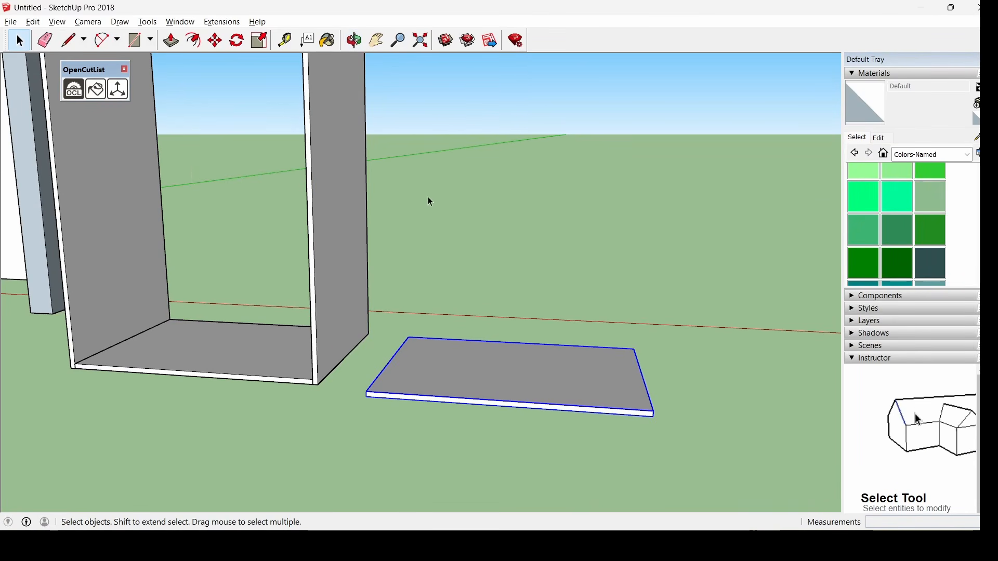
Paste two copies of the side panel at the slab's right and left ends
left_click(342, 257)
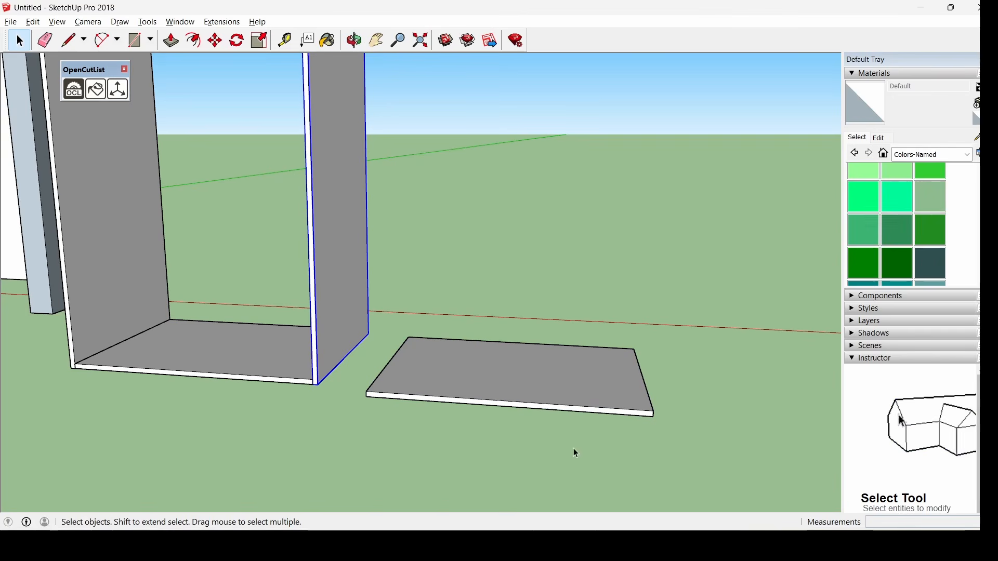
key("ctrl+v")
scroll(696, 416, "up", 4)
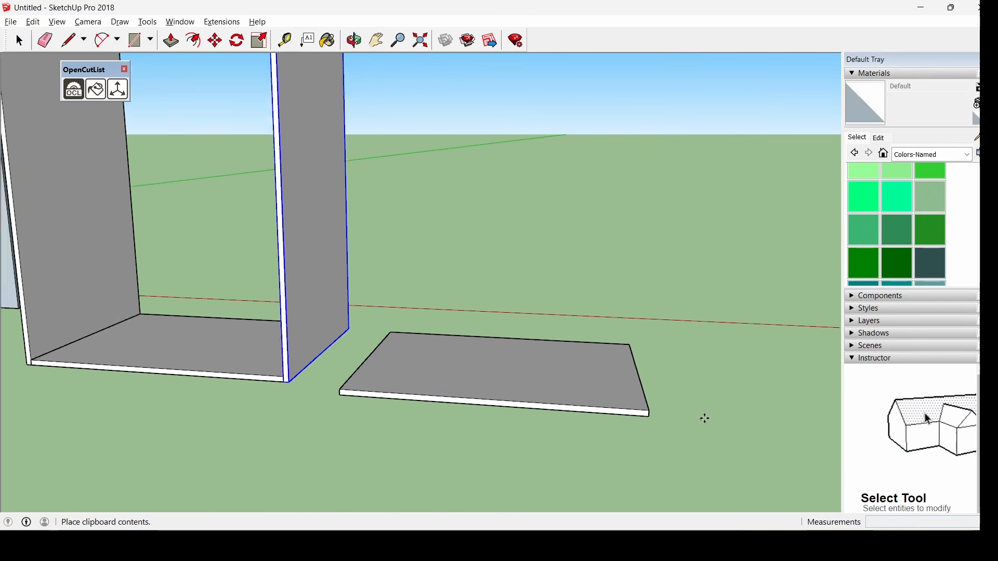
left_click(630, 416)
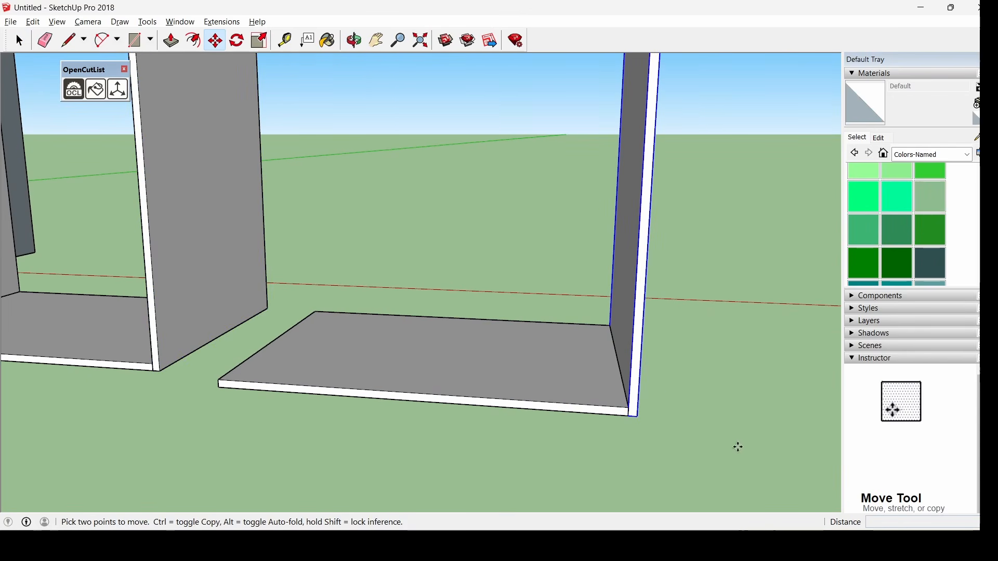
key("ctrl+v")
scroll(241, 423, "up", 4)
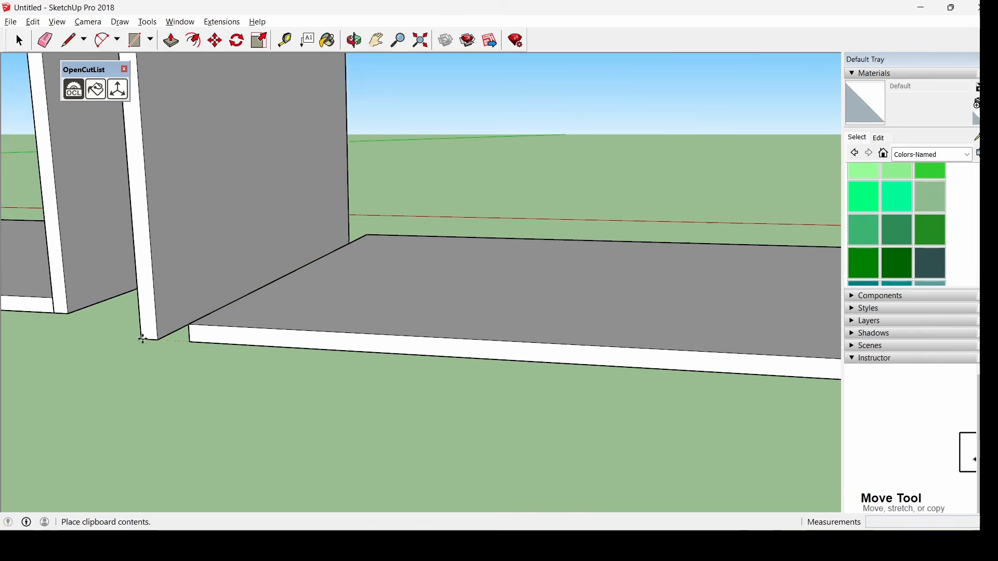
left_click(148, 342)
Snap the left panel's bottom corner onto the slab's corner
scroll(194, 299, "up", 2)
scroll(194, 299, "down", 2)
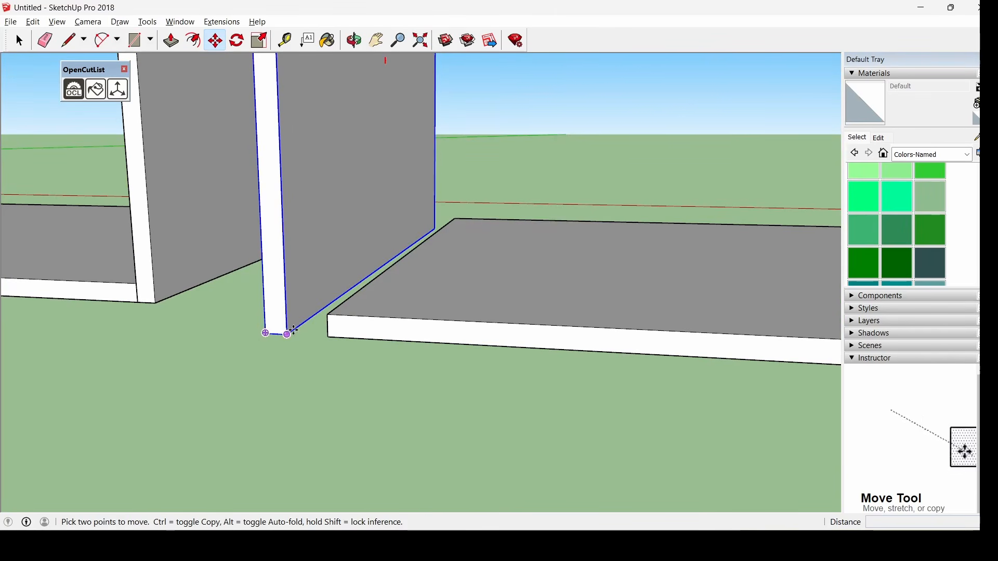
left_click(288, 334)
left_click(327, 336)
scroll(508, 444, "down", 3)
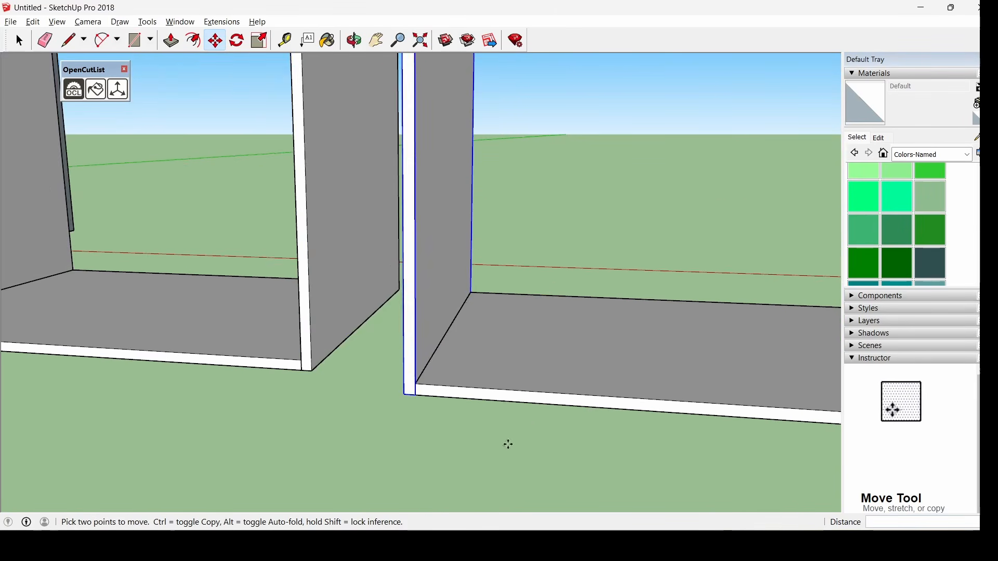
scroll(507, 444, "down", 2)
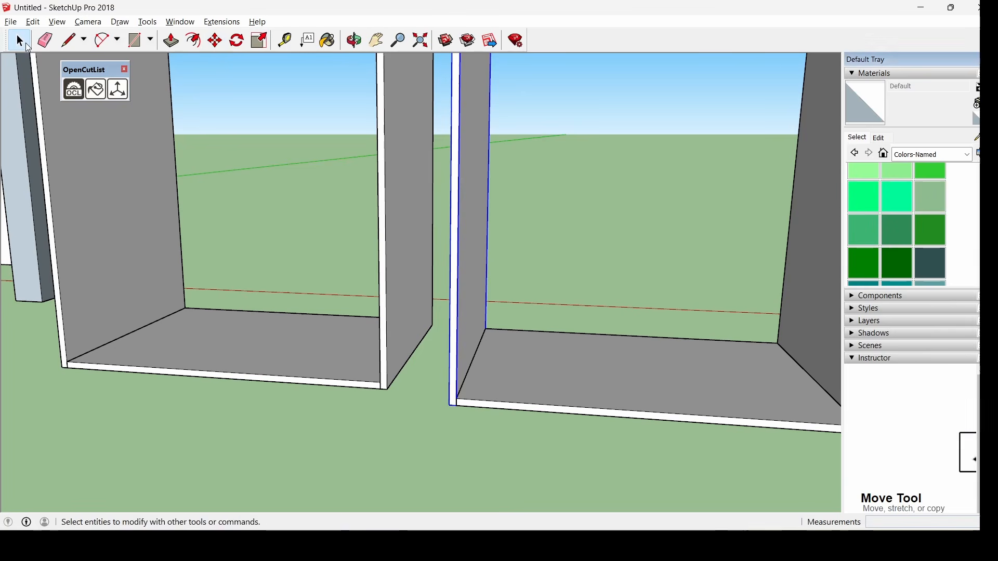
left_click(20, 40)
Paste a copy of the bottom slab as the second cabinet's top panel
left_click(606, 379)
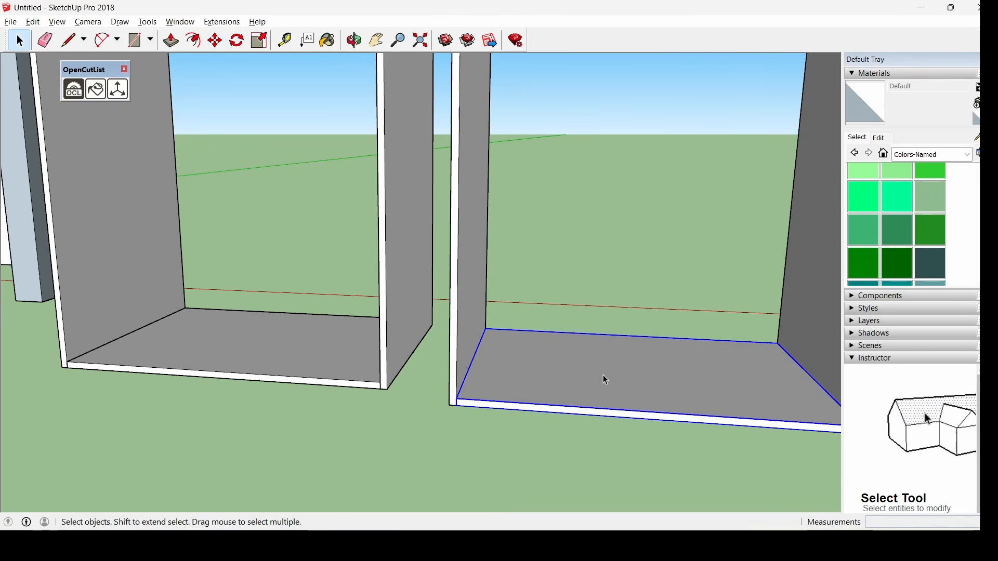
scroll(603, 375, "down", 6)
scroll(643, 102, "up", 5)
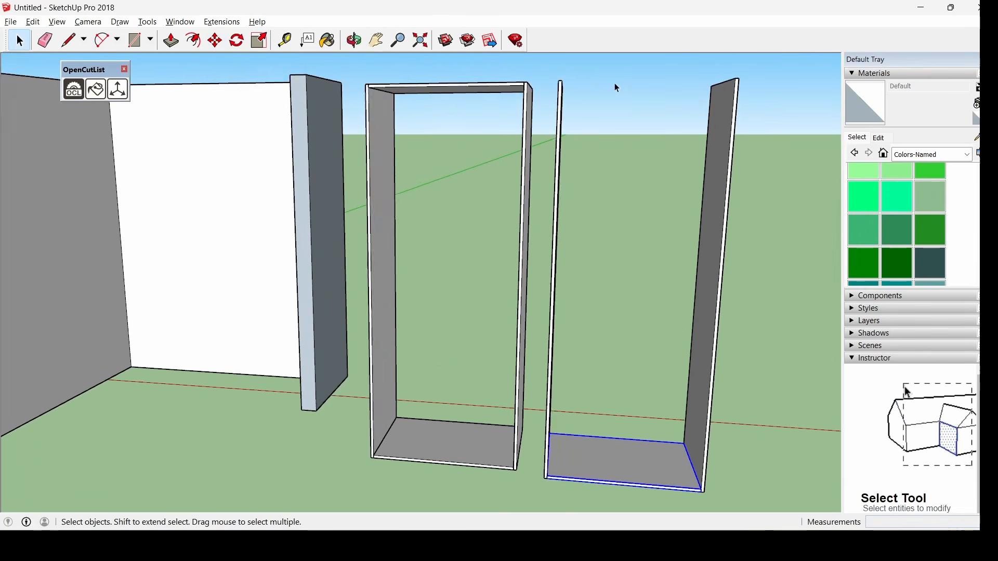
key("ctrl+v")
left_click(521, 89)
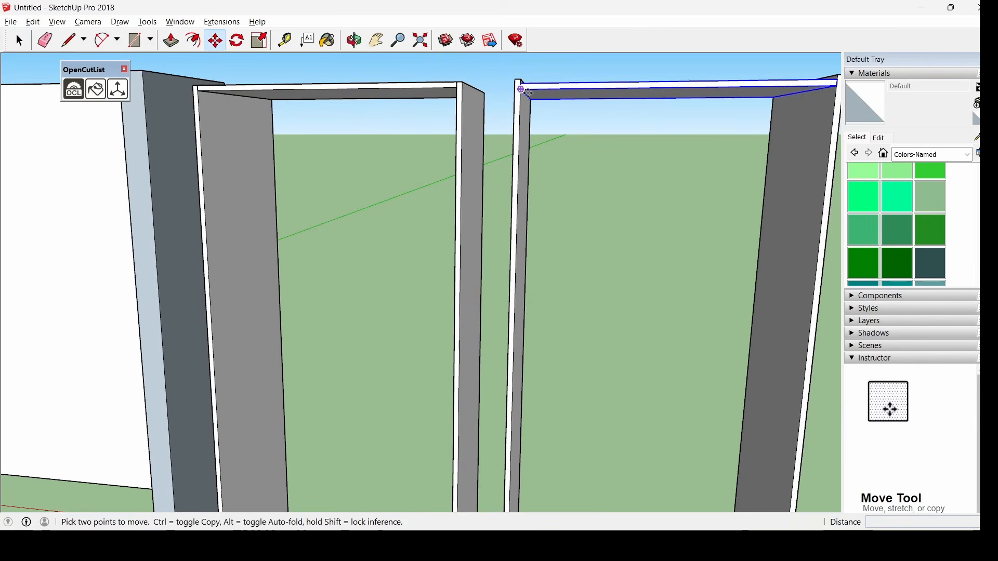
middle_click_drag(520, 90, 514, 170)
scroll(532, 114, "up", 3)
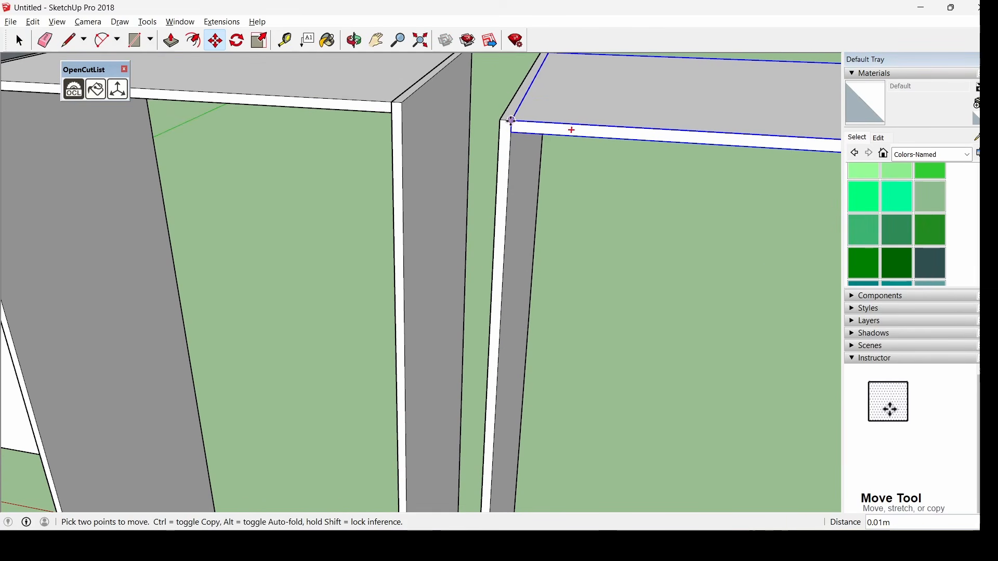
key("space")
scroll(659, 269, "down", 2)
scroll(659, 269, "down", 5)
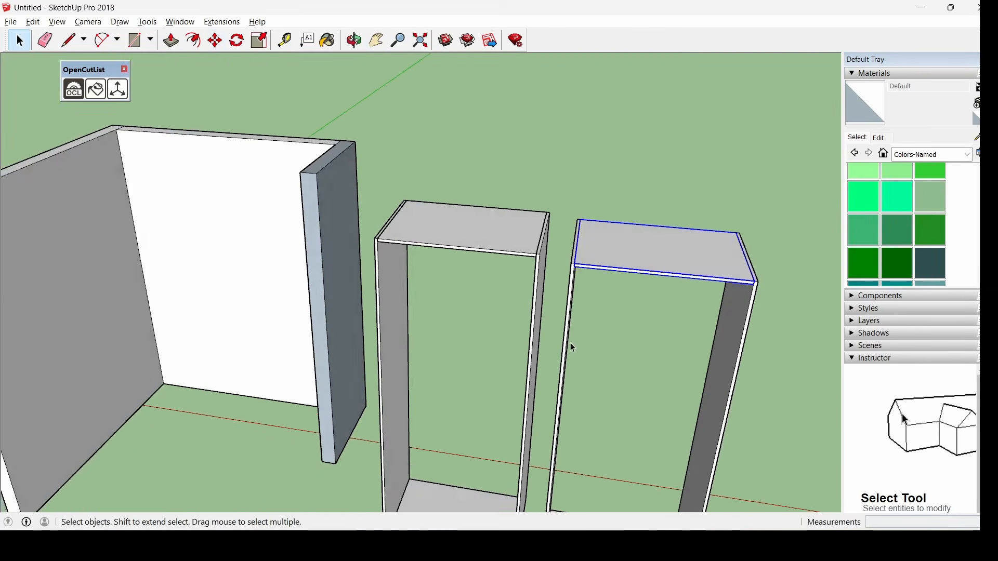
middle_click_drag(570, 345, 664, 326)
scroll(728, 374, "up", 2)
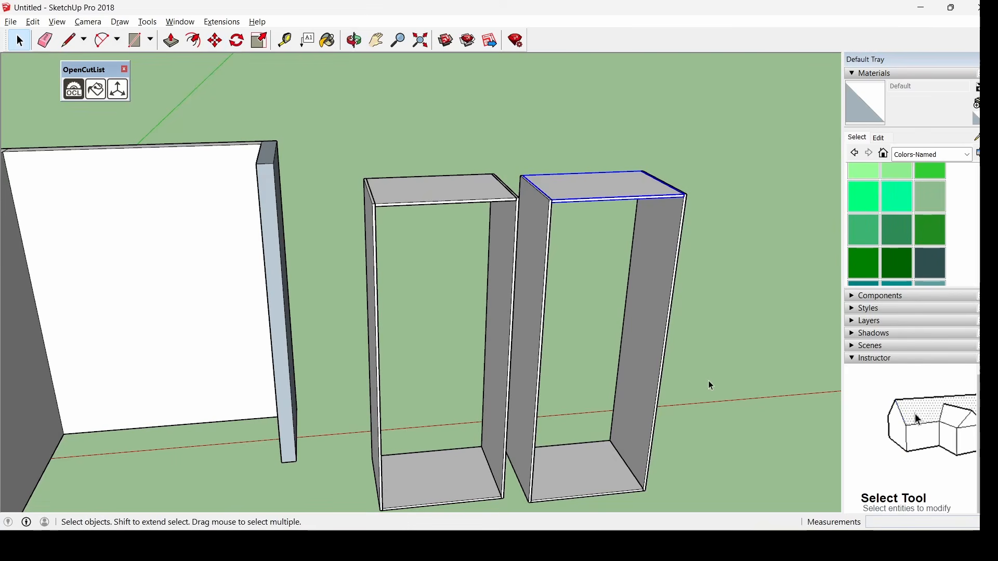
mouse_move(709, 385)
middle_mouse_down()
mouse_move(643, 285)
mouse_move(717, 376)
middle_mouse_up()
scroll(715, 378, "down", 2)
Window-select the left cabinet's base, sides and top and make them one group
scroll(703, 450, "up", 2)
middle_click_drag(703, 450, 416, 400)
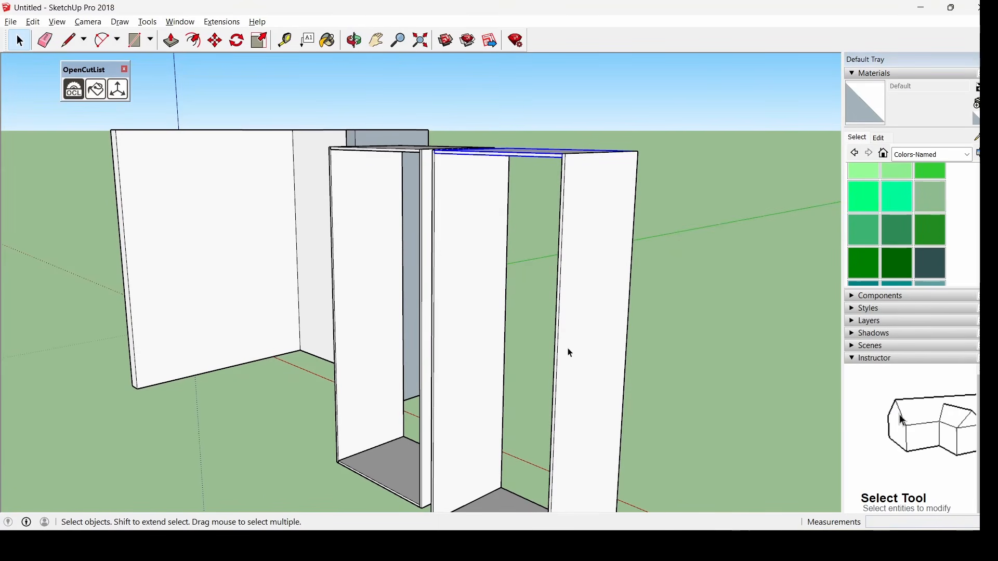
middle_click_drag(413, 311, 493, 235)
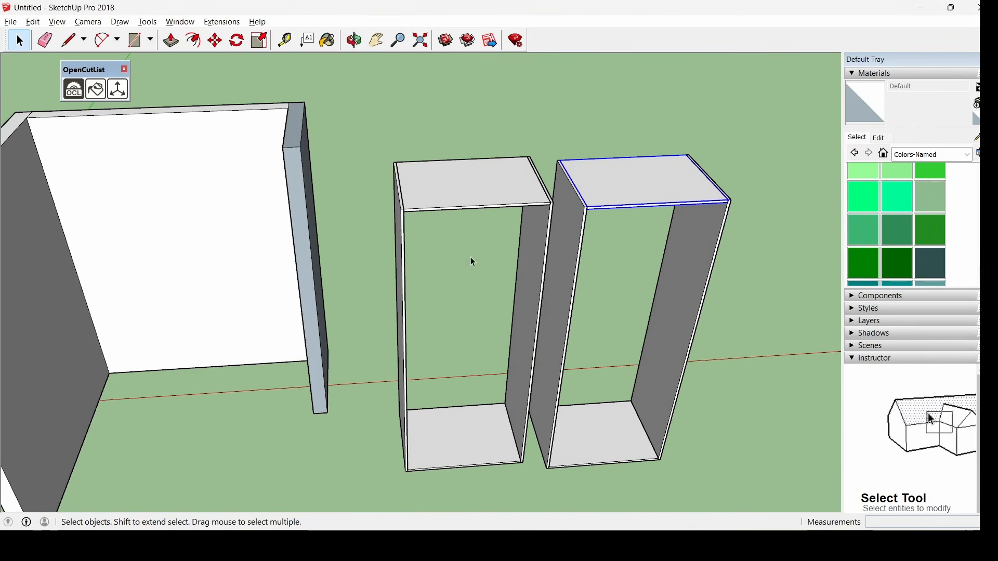
middle_click_drag(709, 252, 530, 192)
left_click(781, 310)
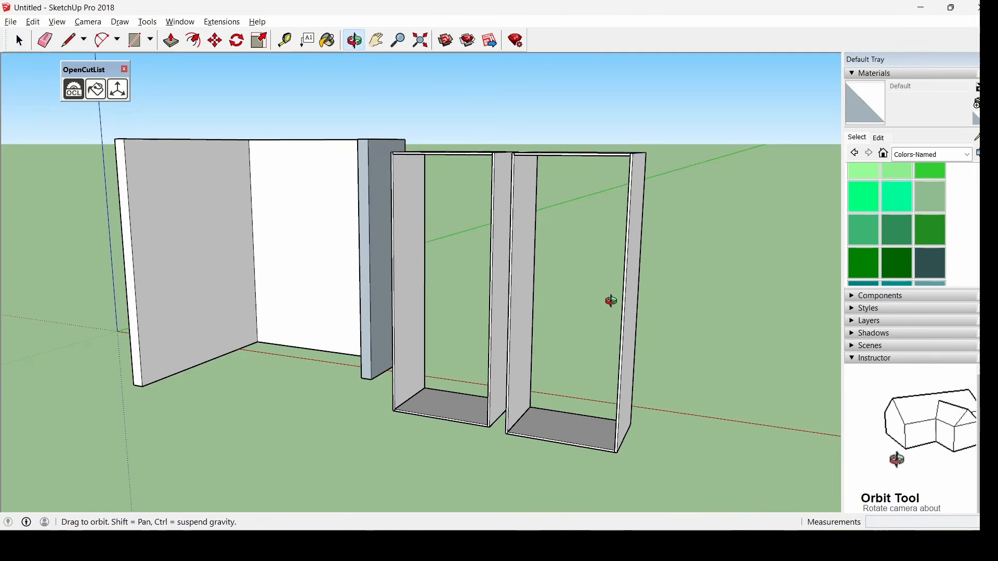
middle_click_drag(610, 301, 740, 339)
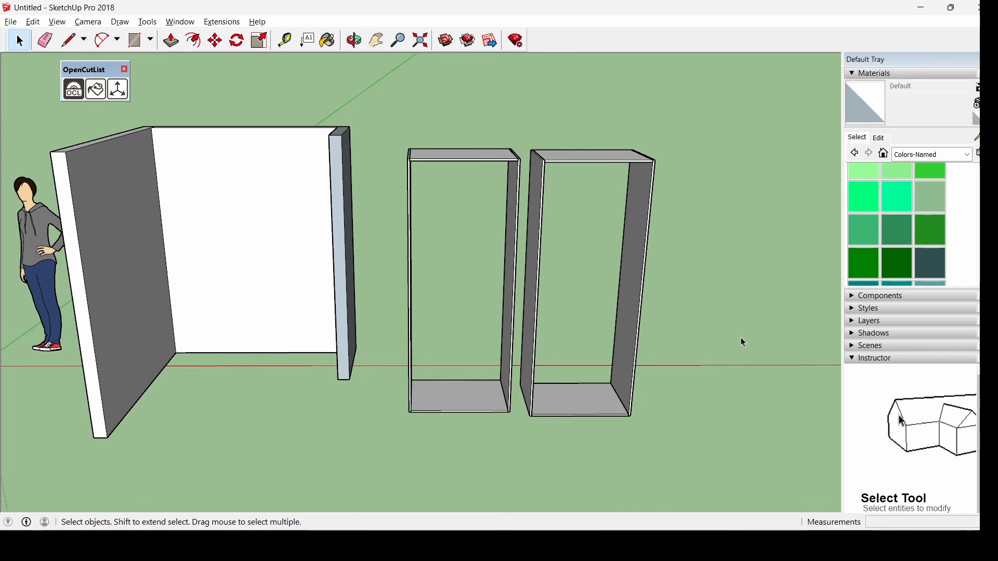
middle_click_drag(674, 228, 564, 188)
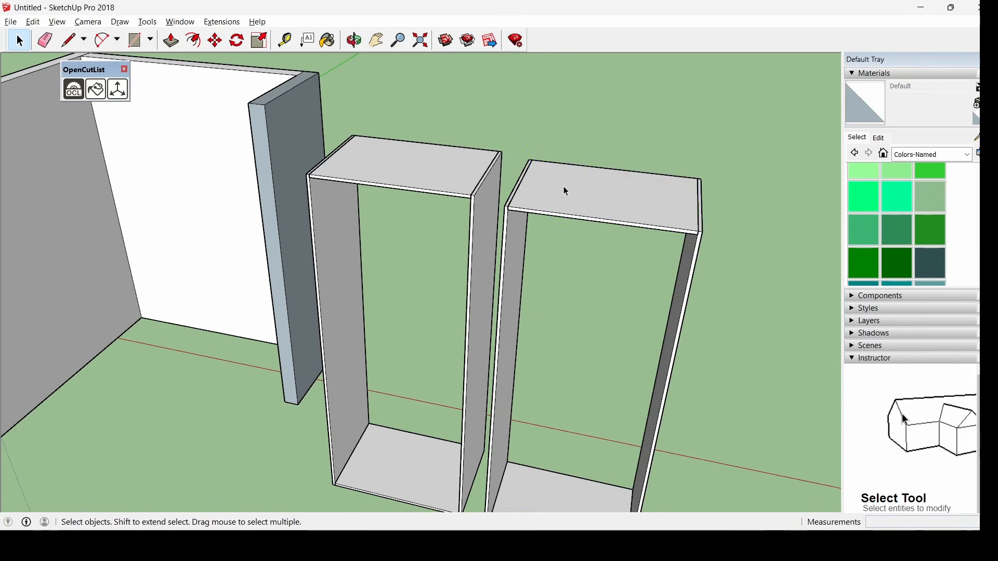
left_click(563, 189)
middle_click_drag(593, 258, 409, 151)
left_click_drag(392, 140, 530, 475)
right_click(453, 168)
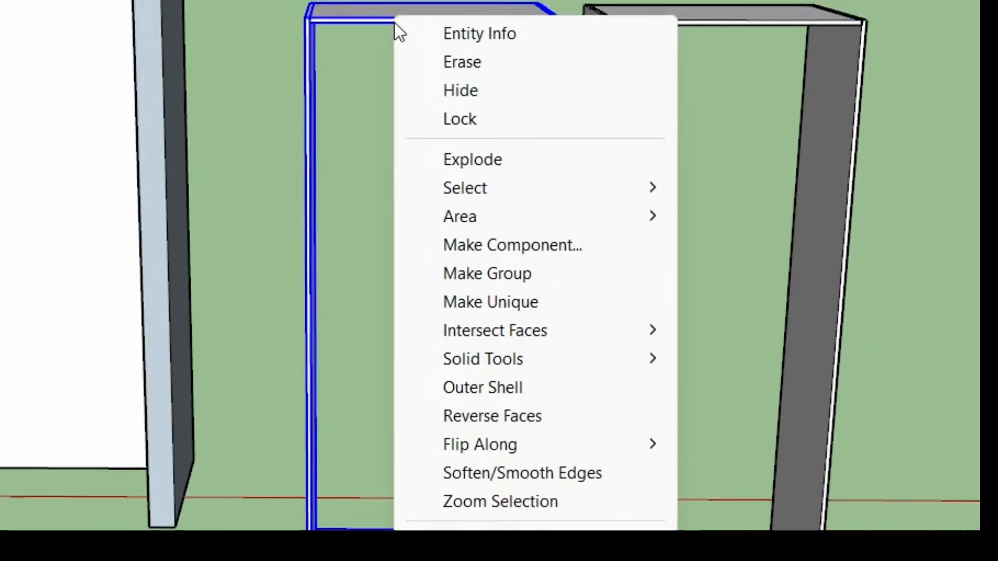
left_click(513, 271)
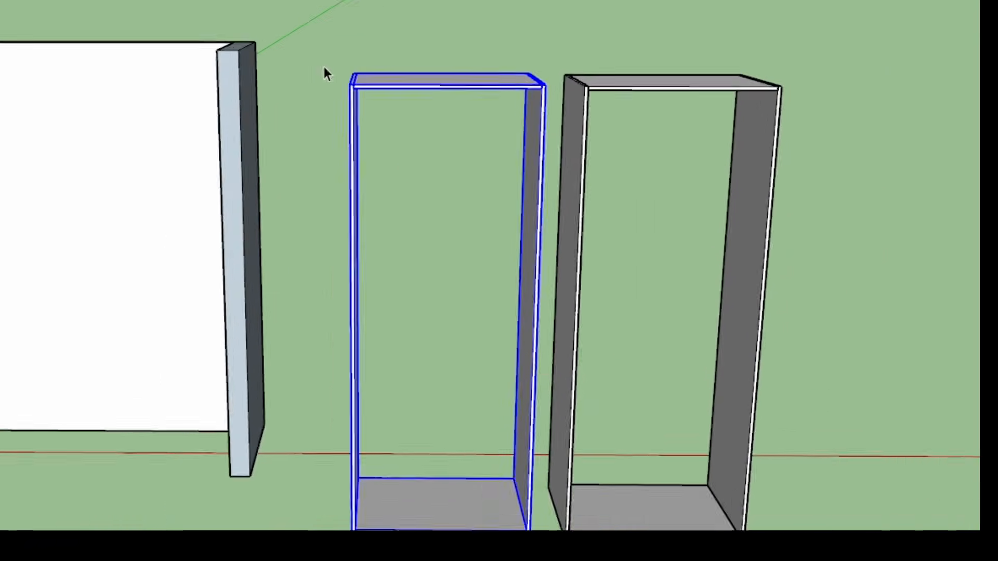
left_click(406, 26)
middle_click_drag(498, 204, 594, 170)
Select all of the right cabinet's panels and make them a group
left_click(556, 135)
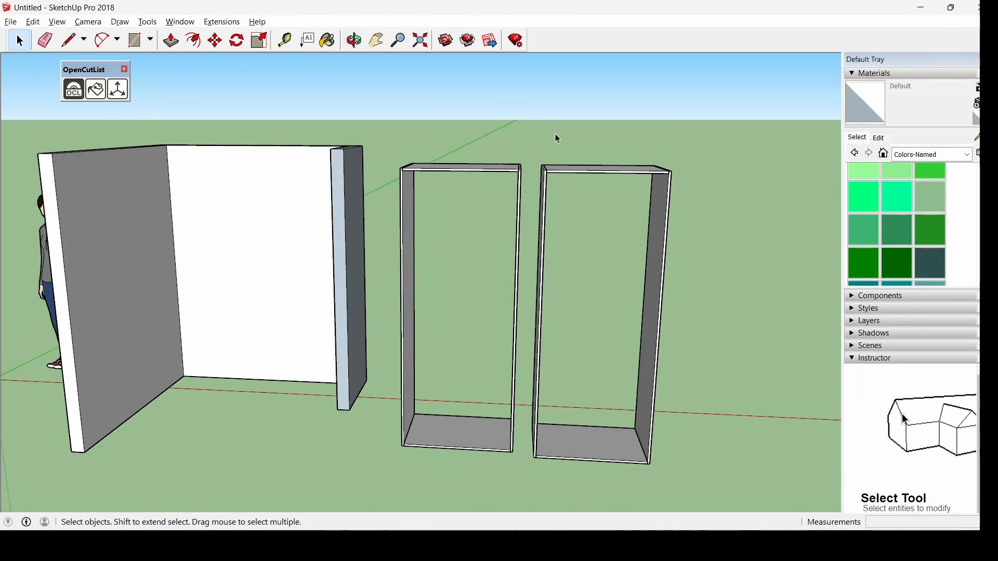
left_click_drag(542, 152, 673, 468)
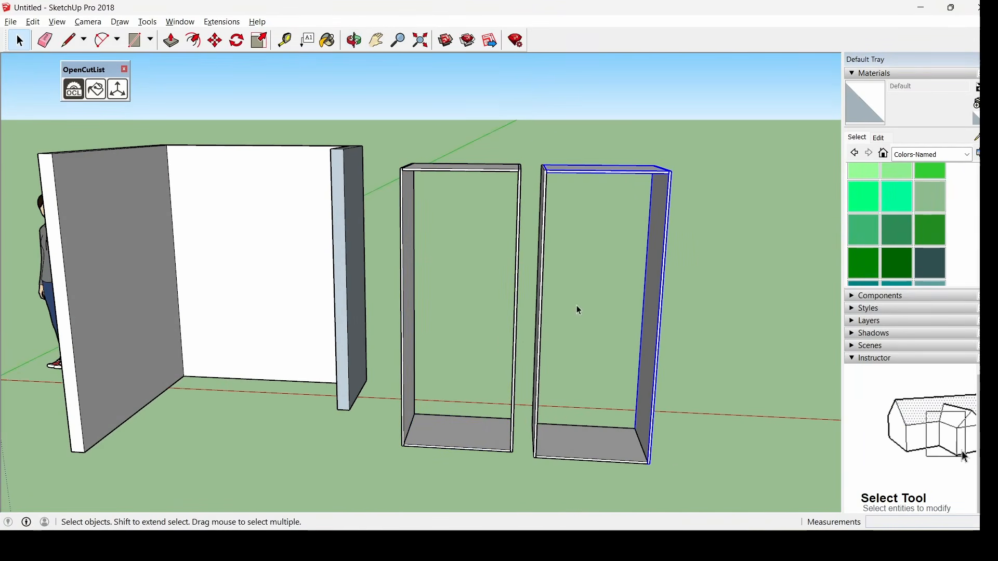
left_click(539, 463, "shift")
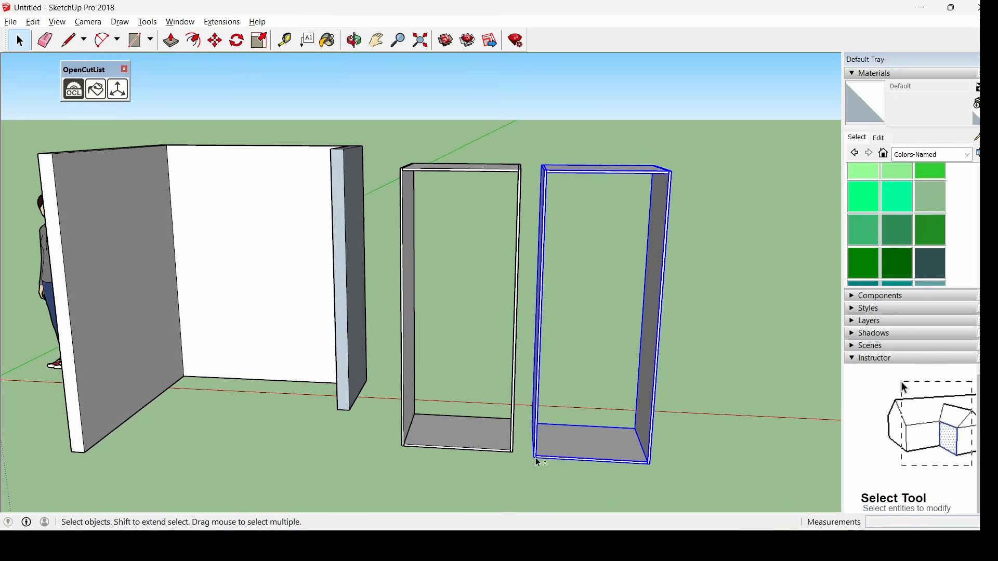
right_click(545, 188)
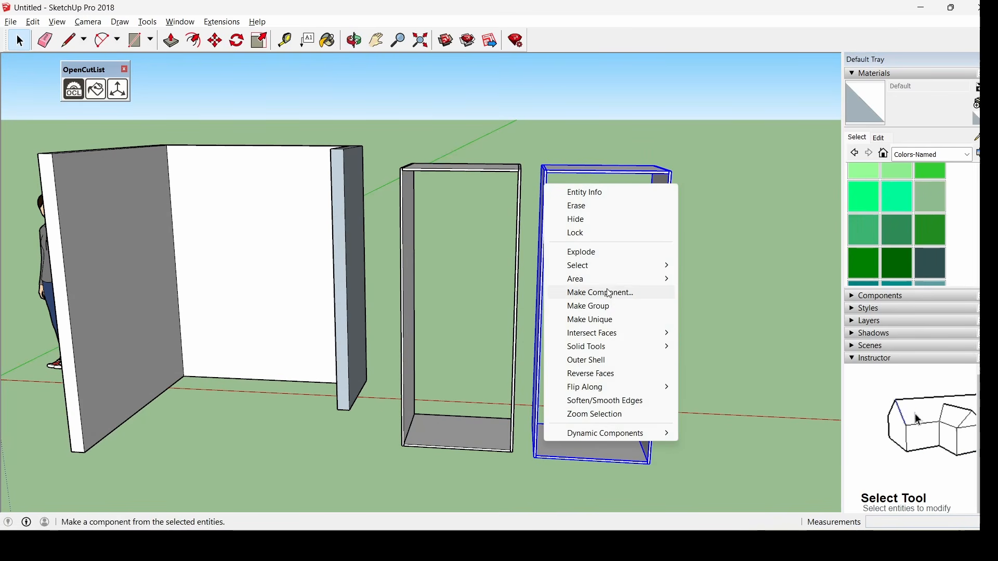
left_click(604, 315)
mouse_move(594, 309)
middle_mouse_down()
mouse_move(499, 348)
mouse_move(602, 356)
mouse_move(576, 304)
middle_mouse_up()
middle_click_drag(574, 214, 593, 233)
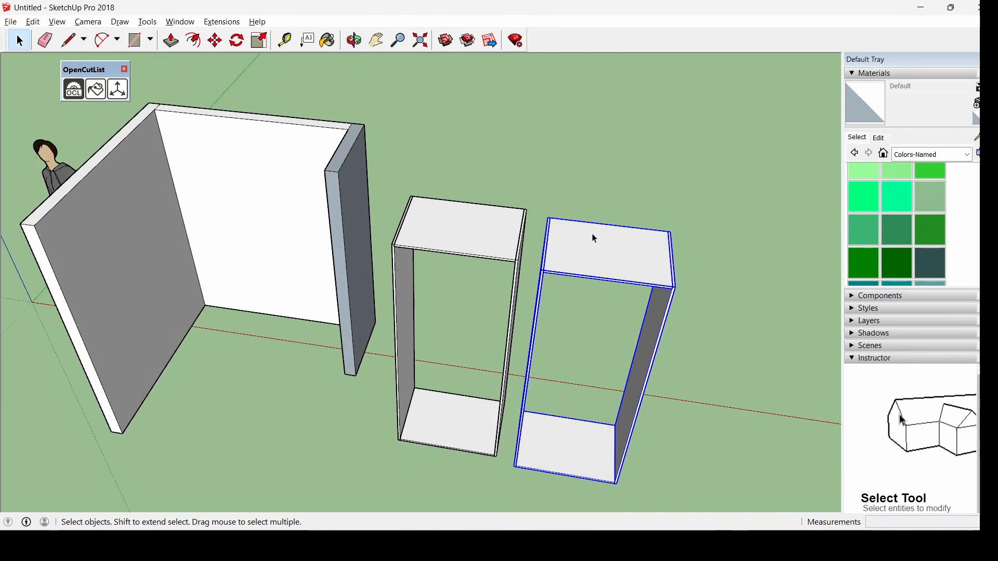
scroll(581, 271, "up", 3)
Move the right cabinet by its top corner flush against the left cabinet
left_click(215, 42)
scroll(469, 311, "up", 3)
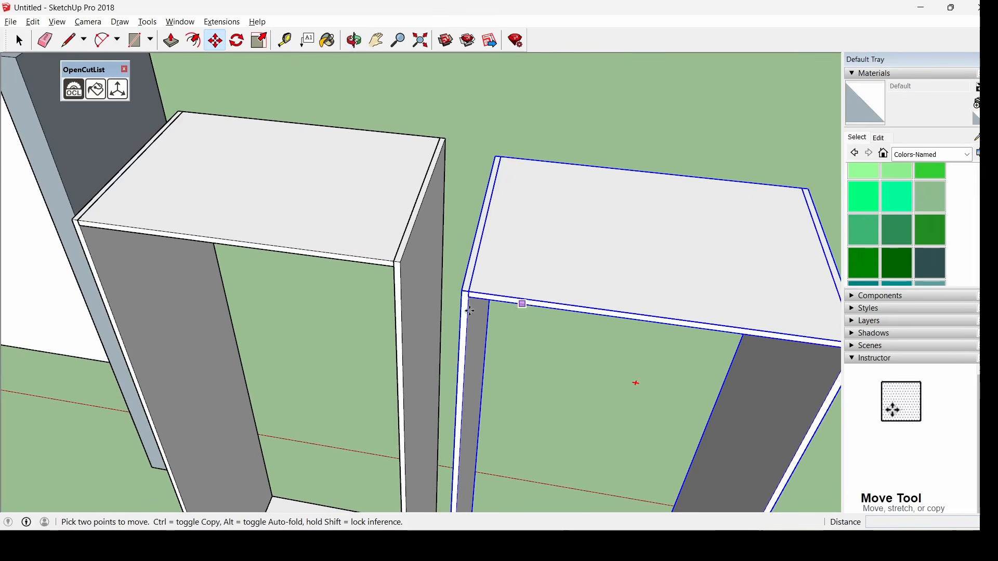
left_click(462, 291)
left_click(404, 265)
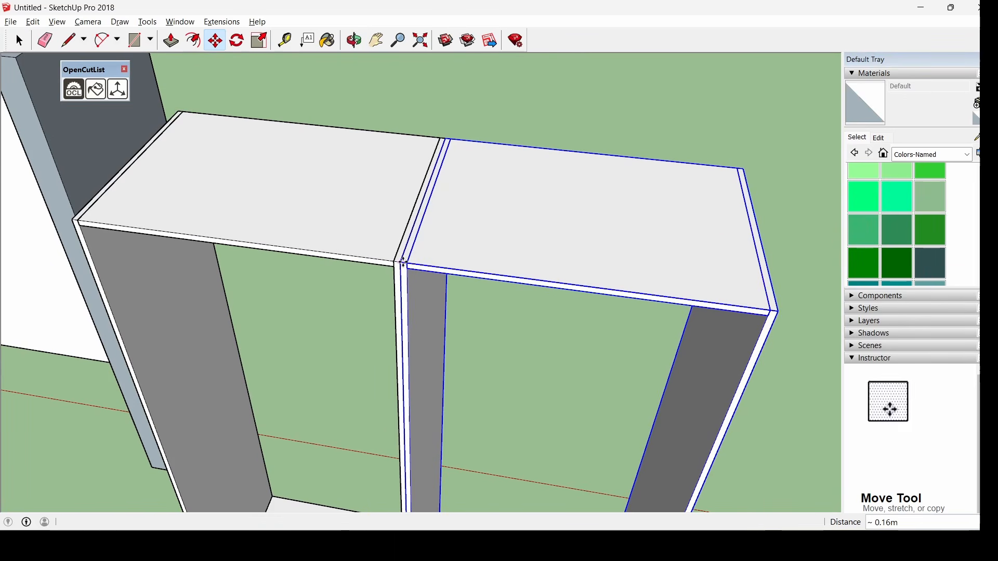
left_click(19, 40)
left_click(593, 130)
middle_click_drag(648, 261, 707, 295)
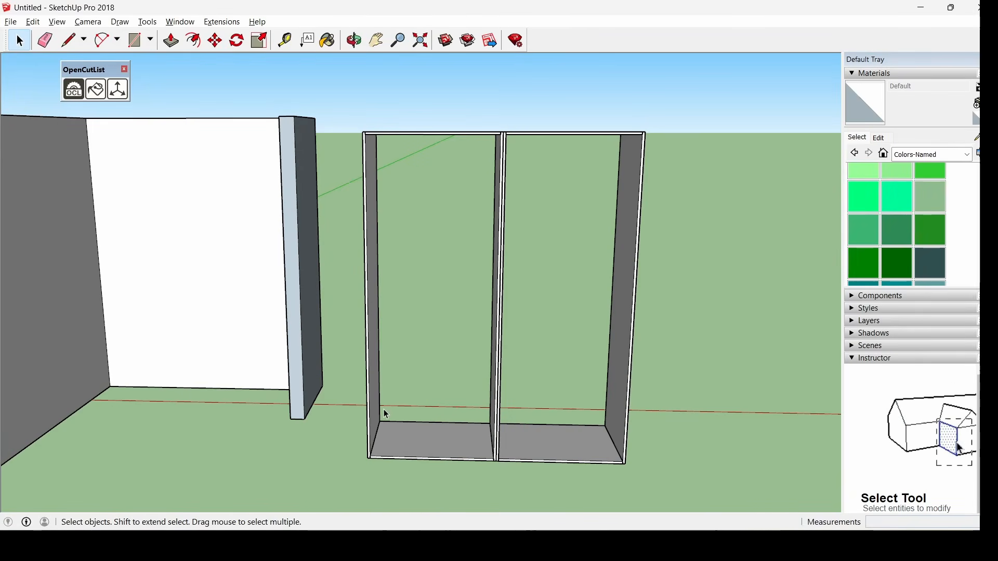
middle_click_drag(567, 280, 592, 274)
Pull a Tape Measure guide 0.06 m down from the left side panel's top edge
middle_click_drag(553, 435, 490, 372)
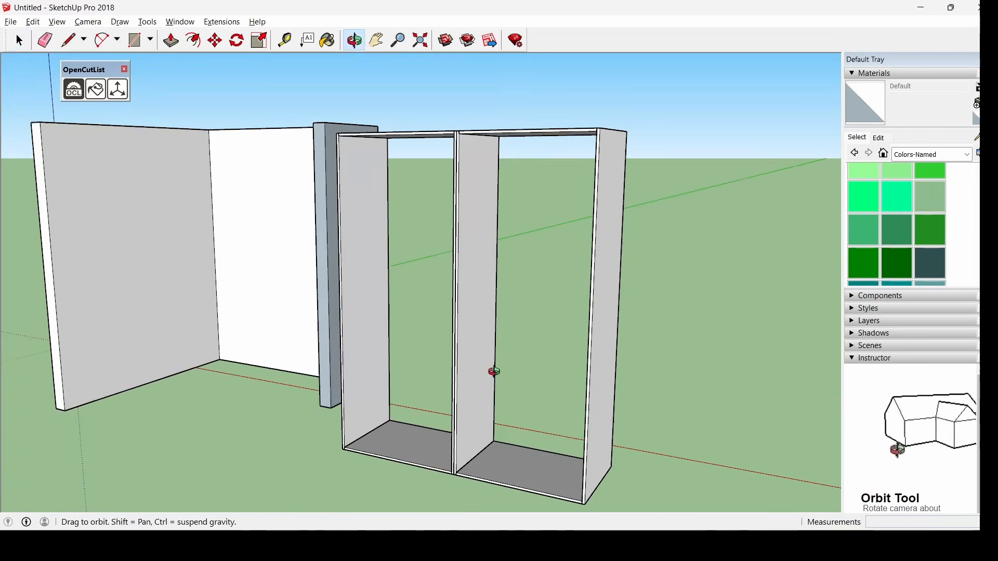
scroll(386, 161, "up", 5)
middle_click_drag(386, 160, 367, 178)
scroll(333, 102, "up", 4)
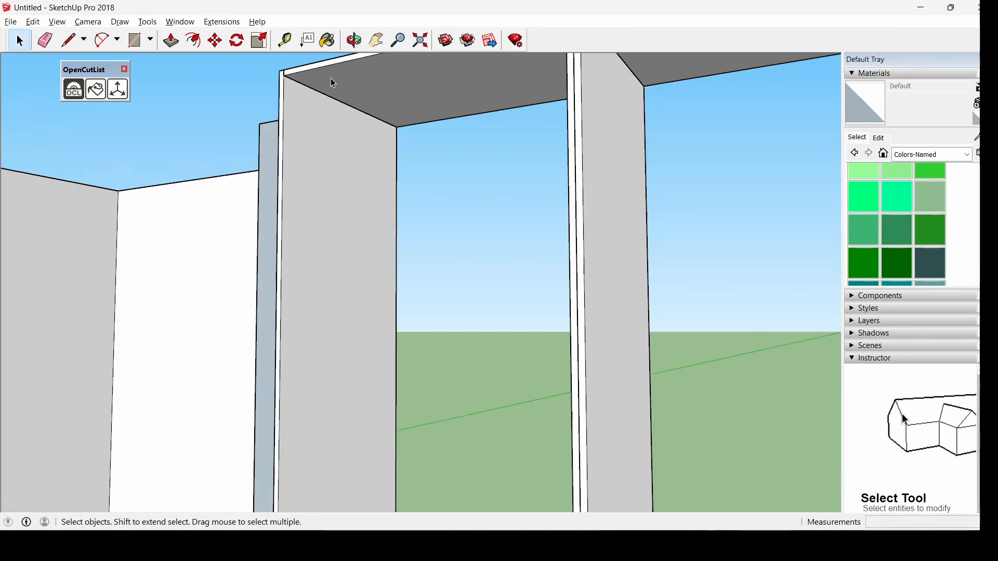
scroll(341, 109, "up", 1)
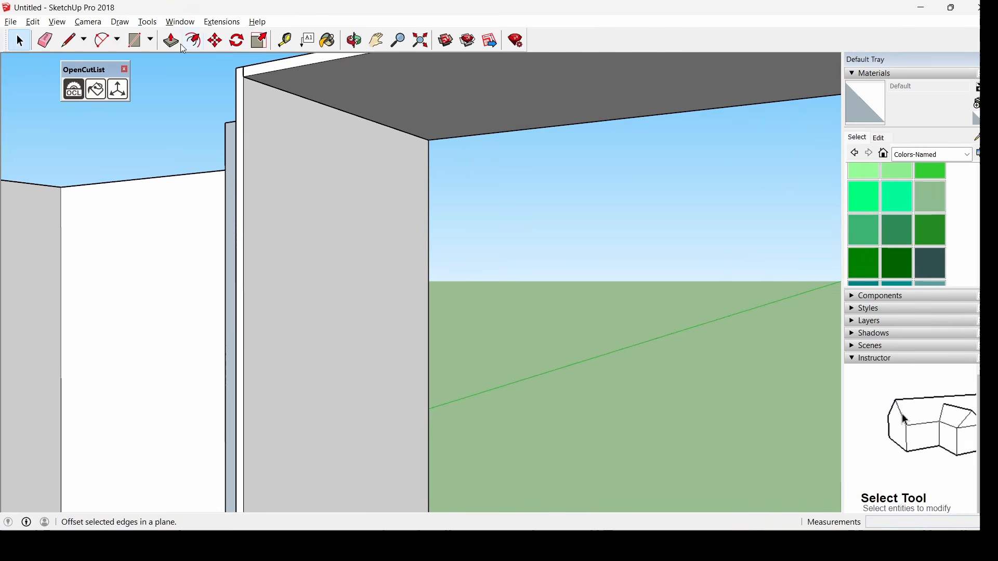
left_click(284, 41)
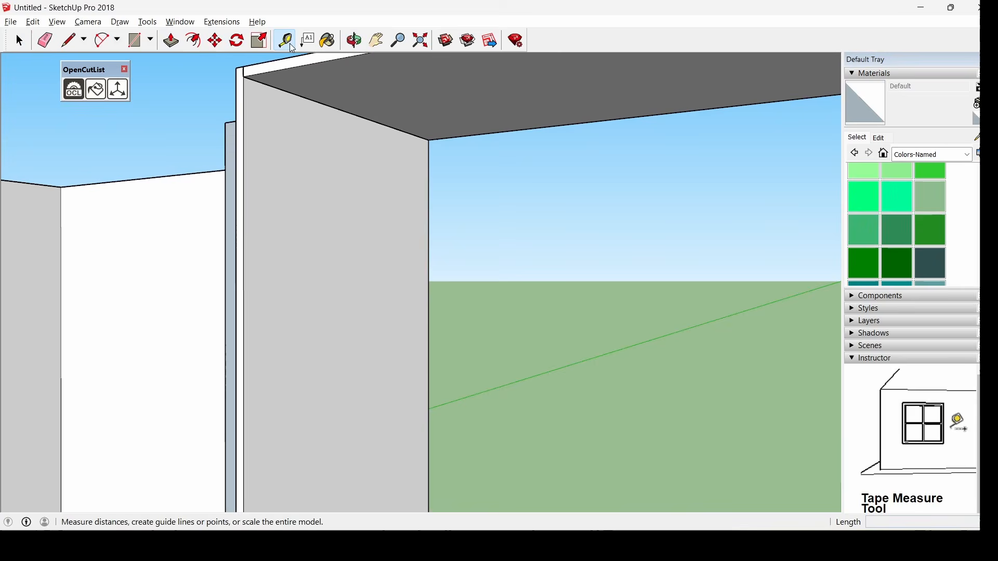
left_click(354, 112)
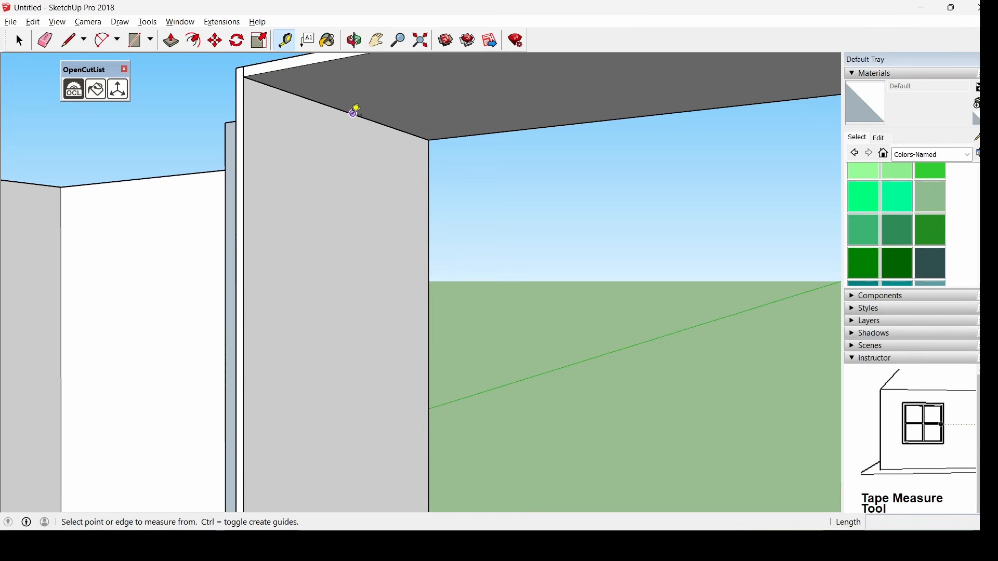
left_click(363, 115)
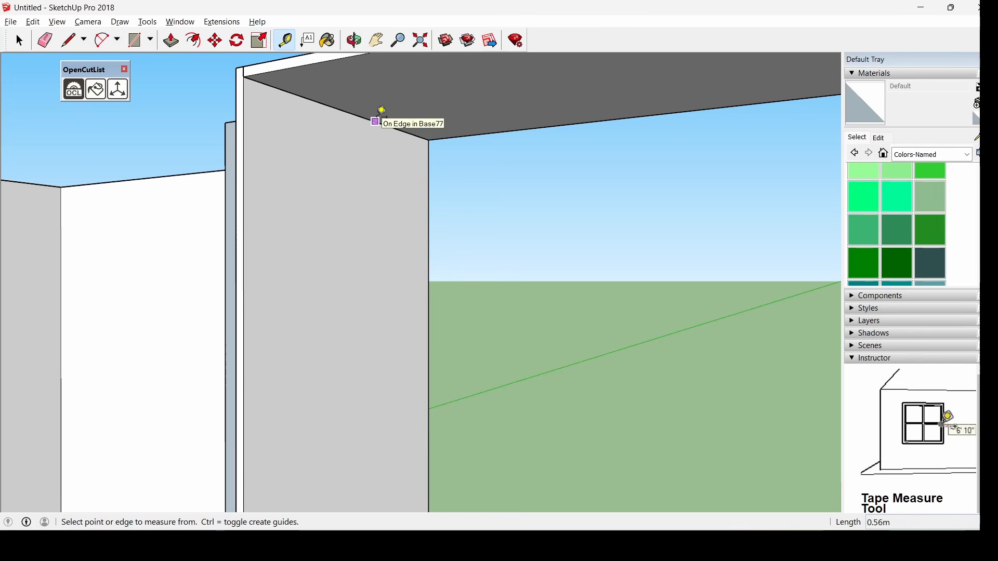
left_click(378, 121)
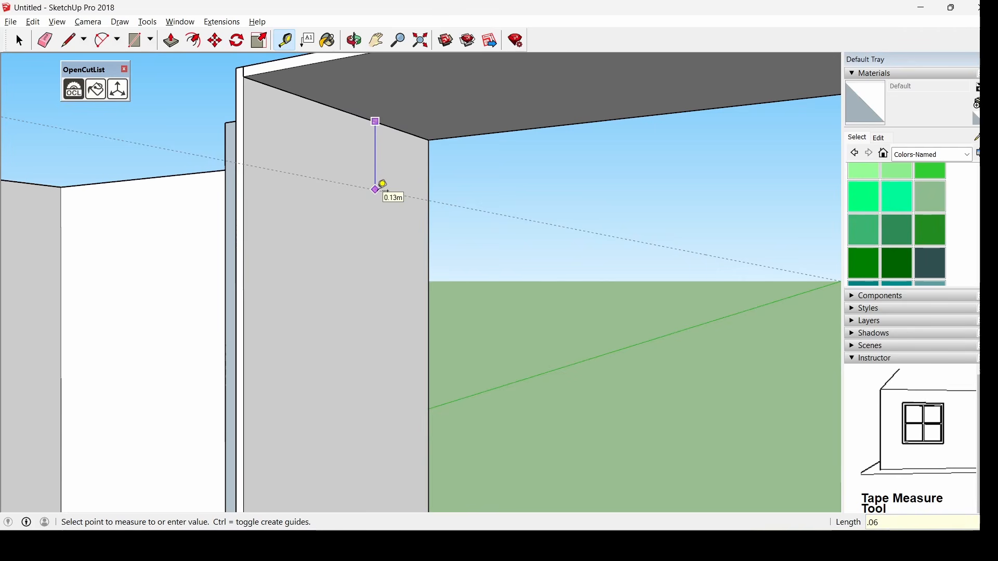
Pull a second guide 0.28 m in from the panel's front edge
left_click(245, 177)
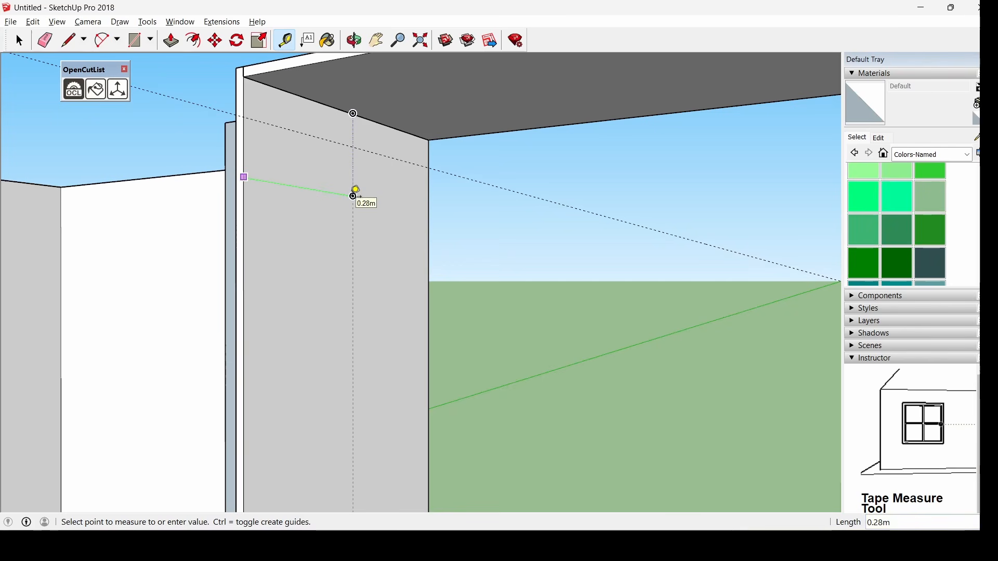
left_click(353, 196)
scroll(349, 148, "down", 2)
scroll(382, 196, "up", 1)
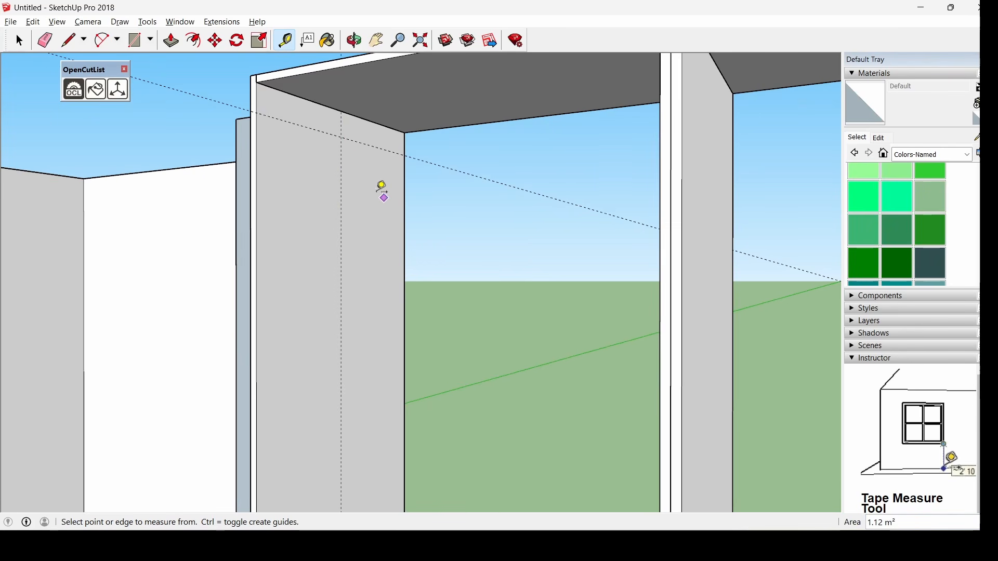
left_click(343, 137)
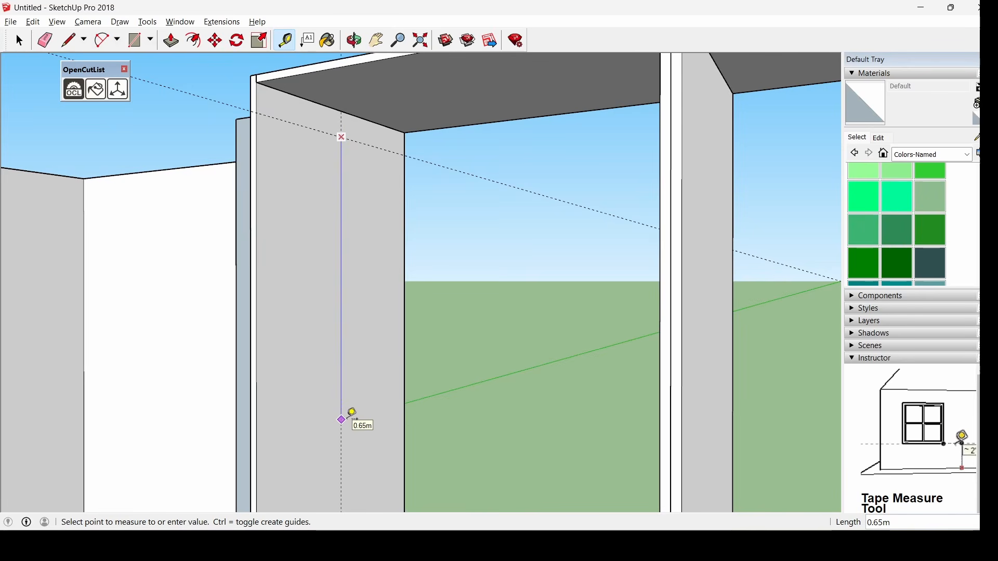
key("Escape")
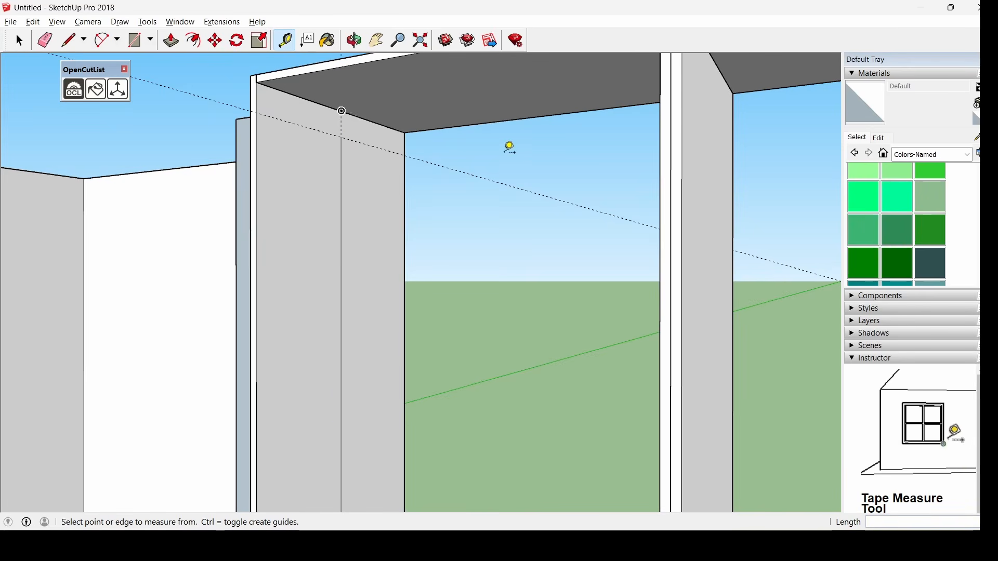
scroll(504, 152, "down", 3)
scroll(456, 384, "up", 2)
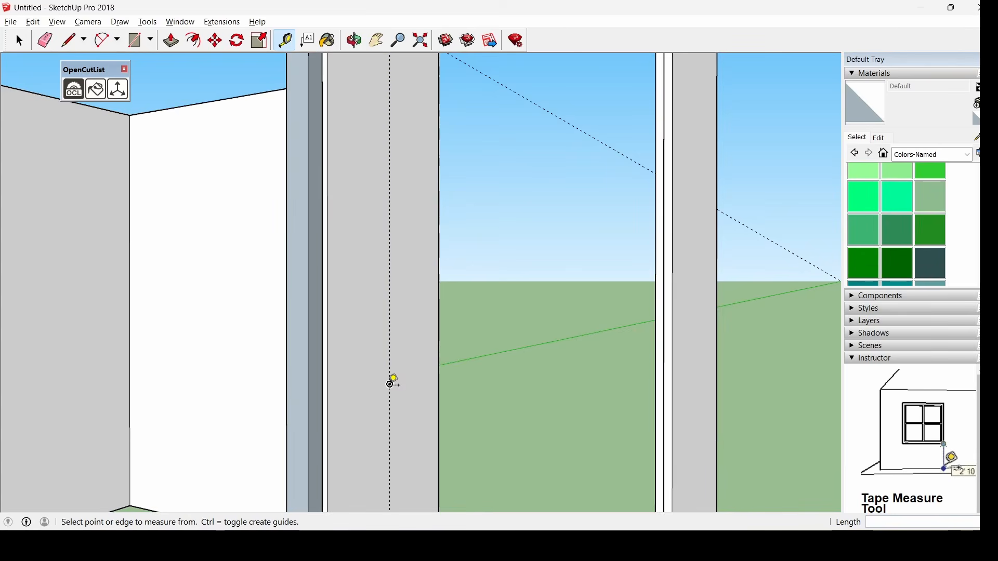
Draw a 0.01 m circle at the guide intersection and push it 0.77 m into the upper rod
middle_click_drag(394, 382, 368, 149)
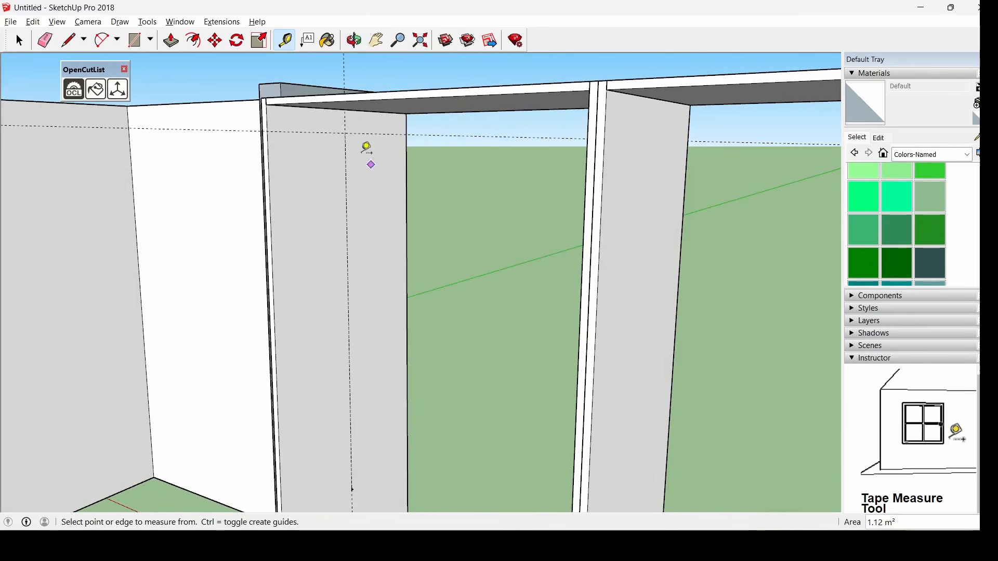
left_click(151, 41)
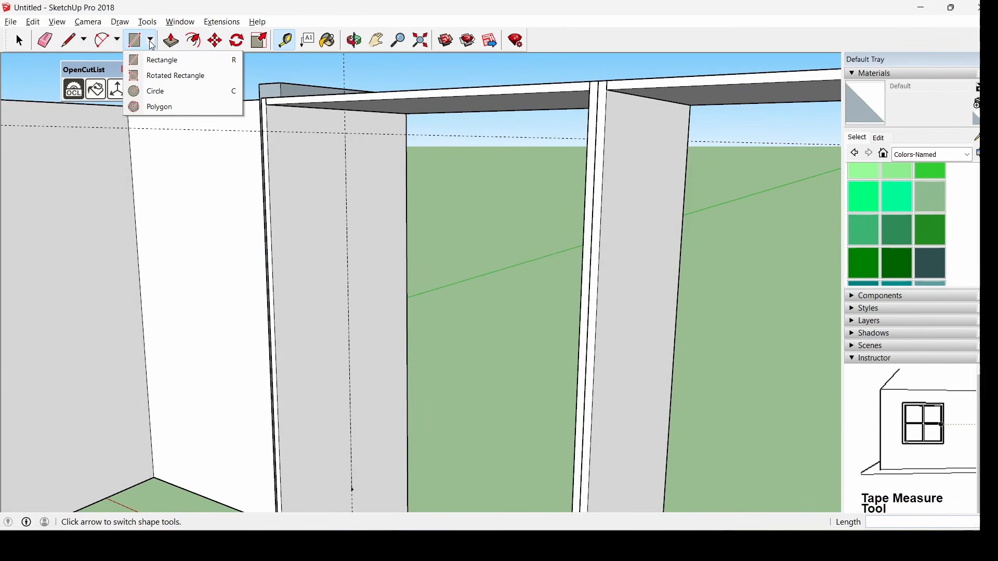
left_click(167, 92)
scroll(348, 130, "up", 3)
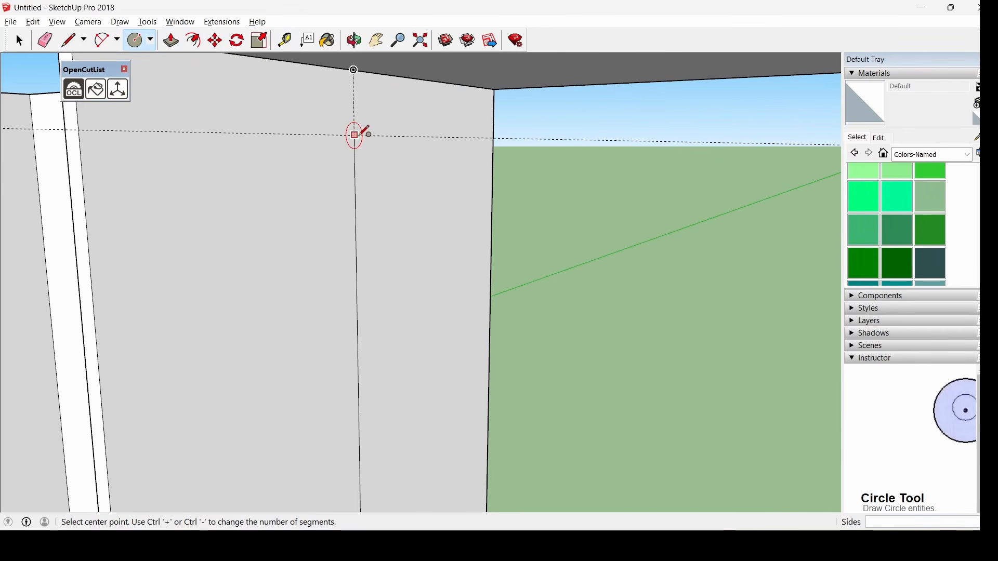
left_click(354, 135)
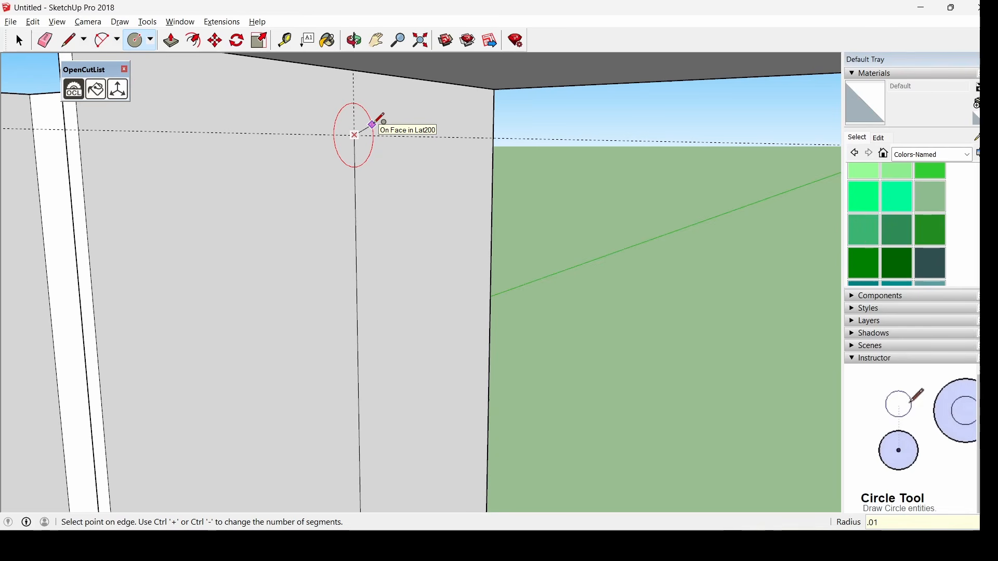
key("Return")
left_click(171, 40)
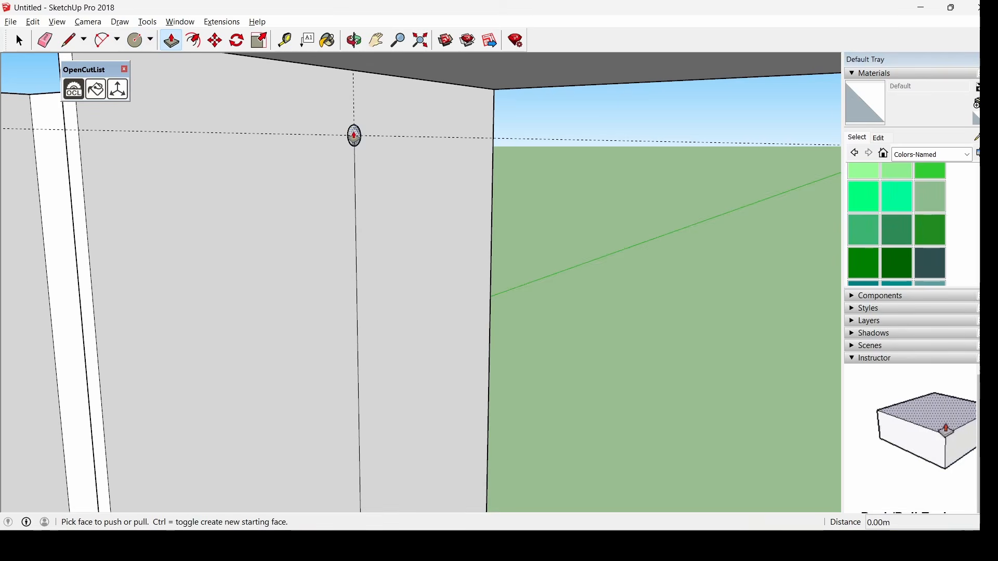
left_click(354, 135)
scroll(374, 211, "down", 6)
middle_click_drag(374, 212, 502, 291)
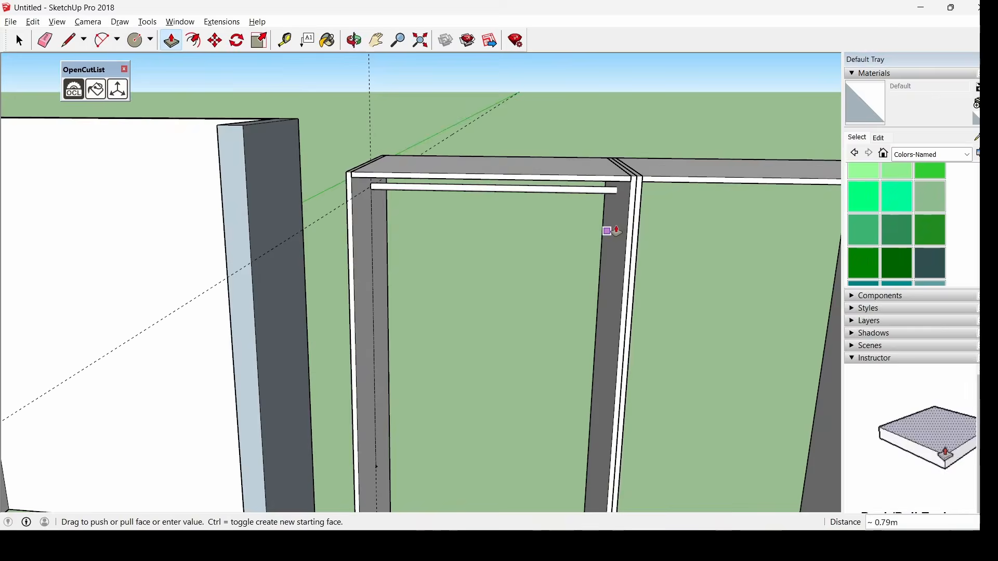
middle_click_drag(615, 231, 631, 194)
left_click(633, 185)
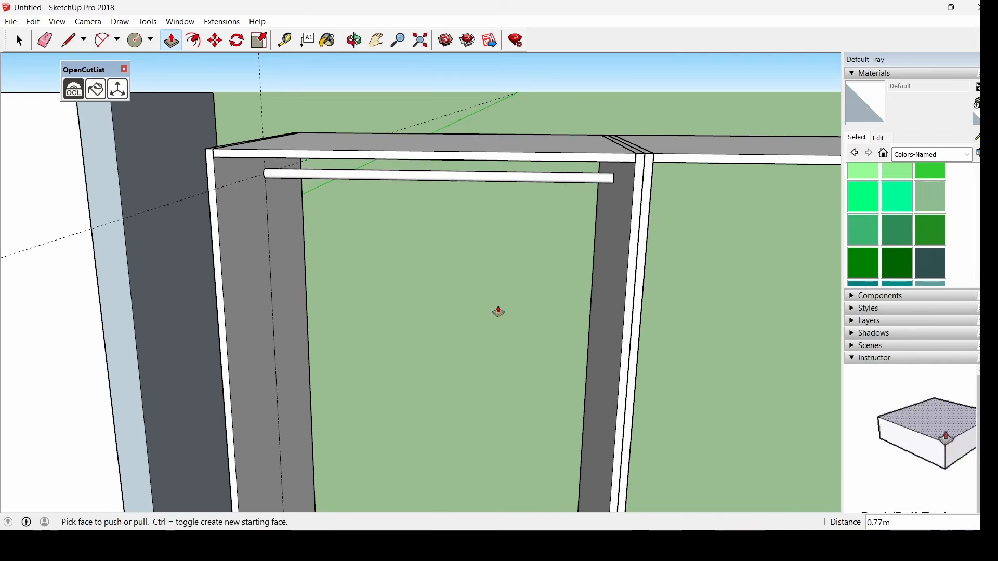
middle_click_drag(497, 312, 436, 265)
Draw a second 0.01 m circle lower on the panel and extrude it to the far panel
left_click(136, 43)
scroll(357, 282, "down", 3)
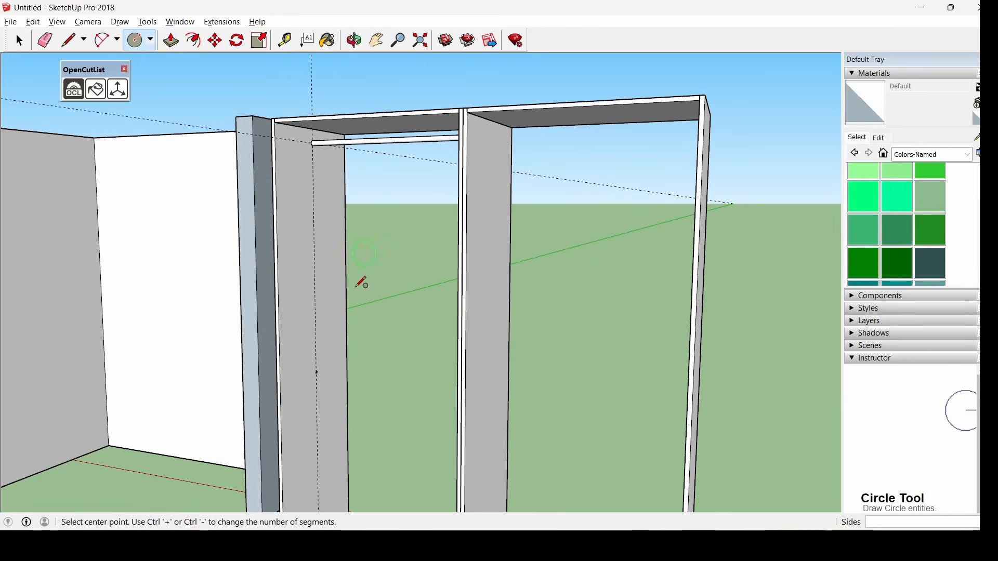
scroll(341, 379, "up", 7)
left_click(283, 387)
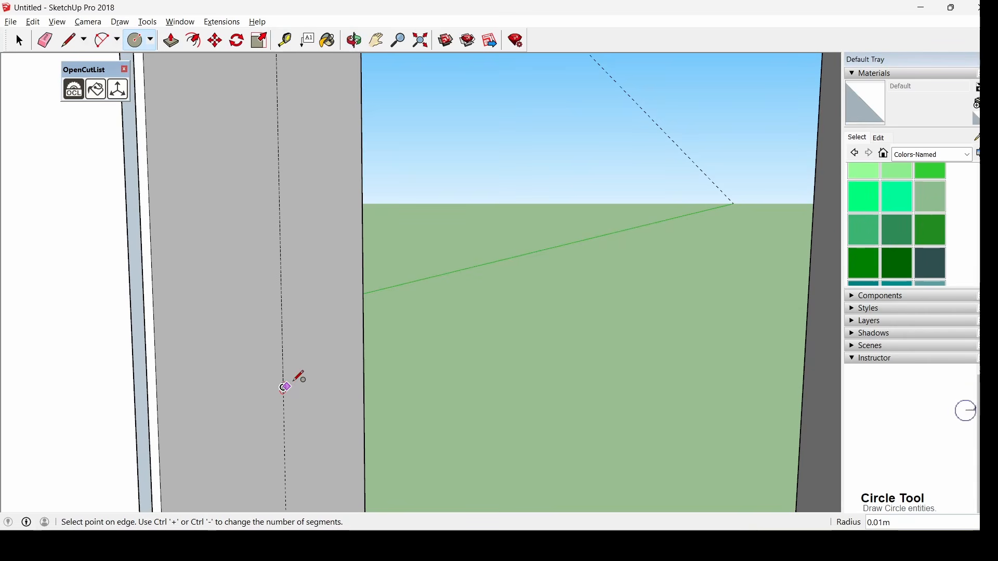
type(".01")
key("Return")
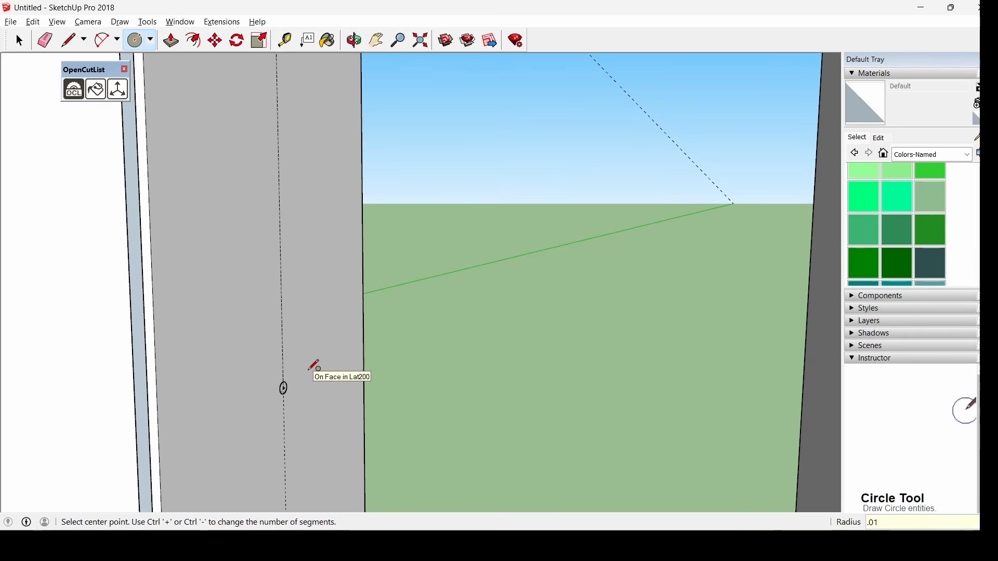
key("p")
left_click(284, 389)
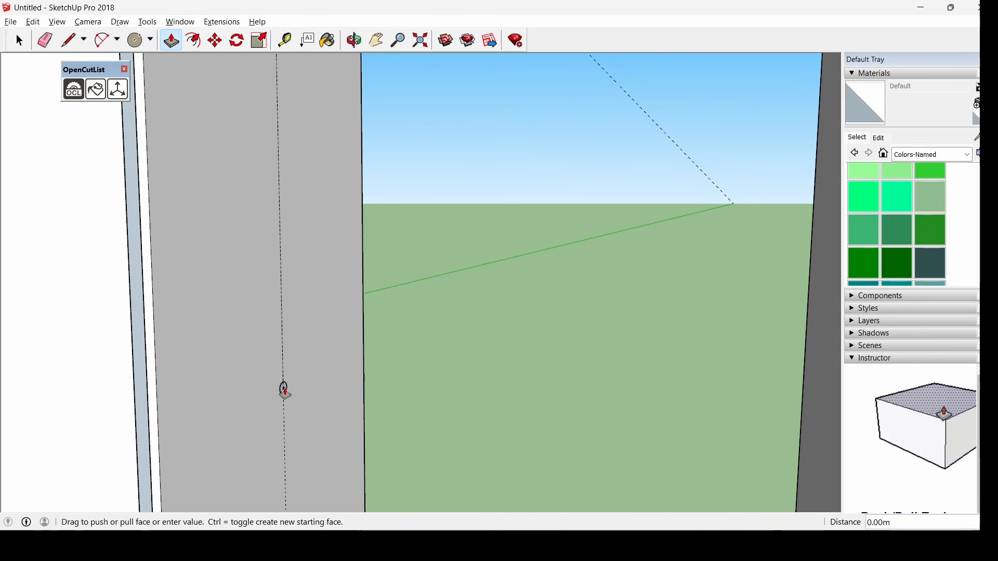
scroll(543, 397, "down", 5)
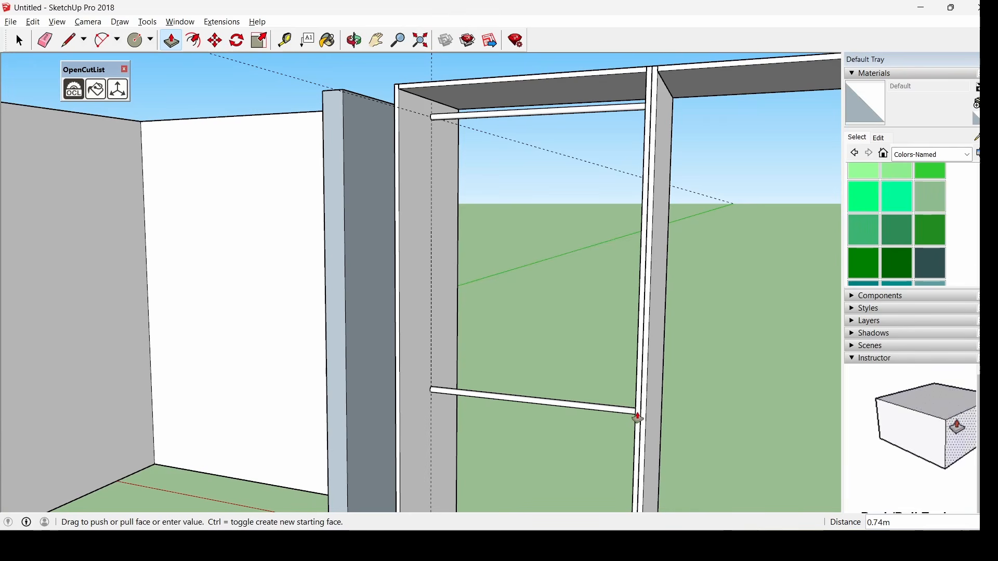
mouse_move(636, 417)
middle_mouse_down()
mouse_move(726, 421)
mouse_move(644, 410)
middle_mouse_up()
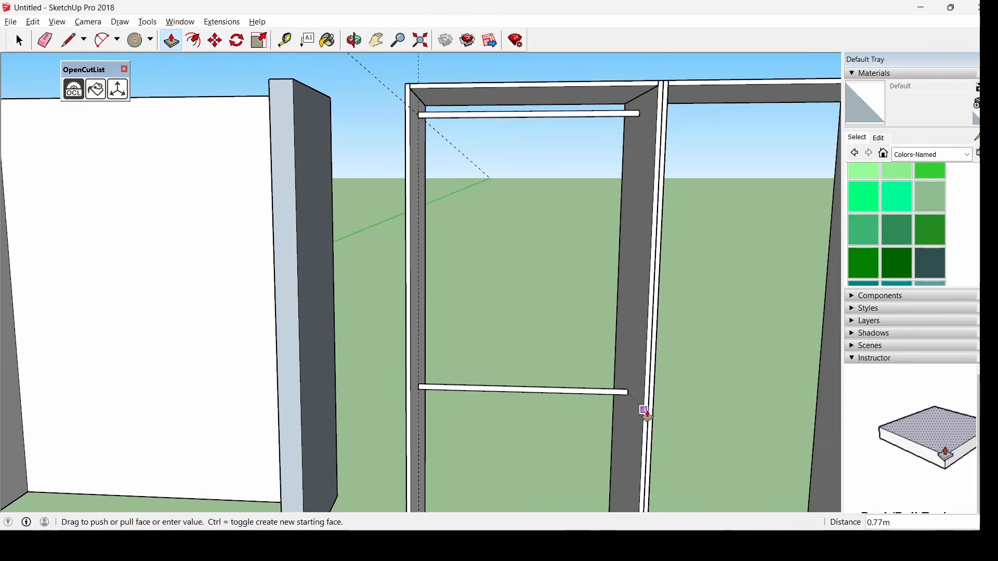
left_click(644, 412)
left_click(354, 40)
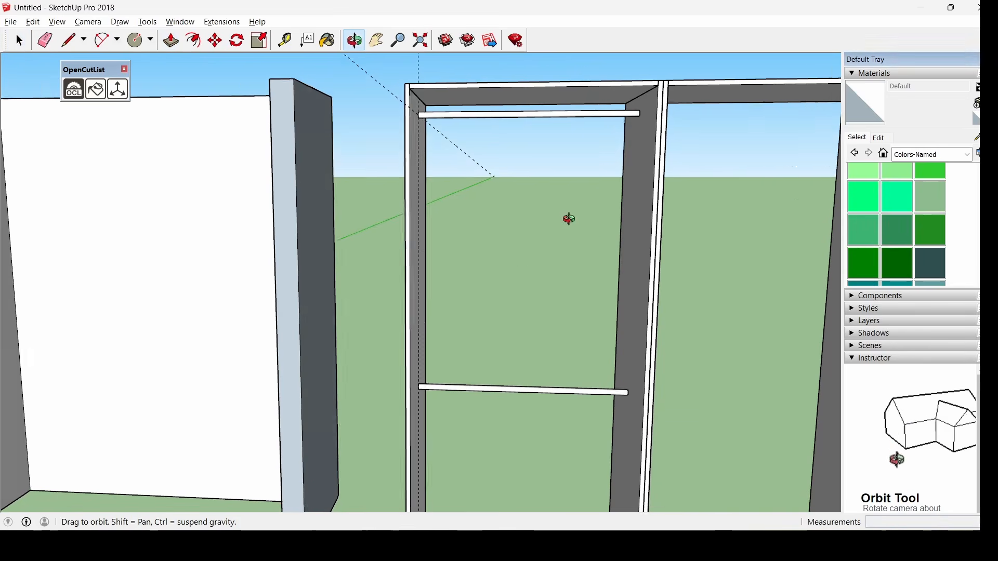
left_click_drag(566, 216, 526, 255)
key("space")
scroll(502, 232, "down", 5)
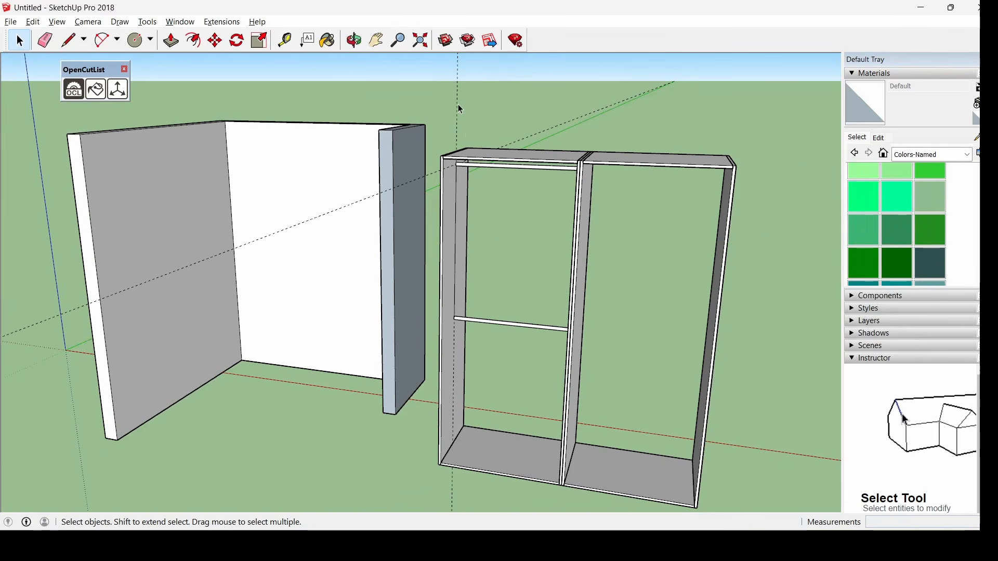
Place a Tape Measure guide 0.18 m up from the left bay's floor corner
scroll(458, 106, "up", 2)
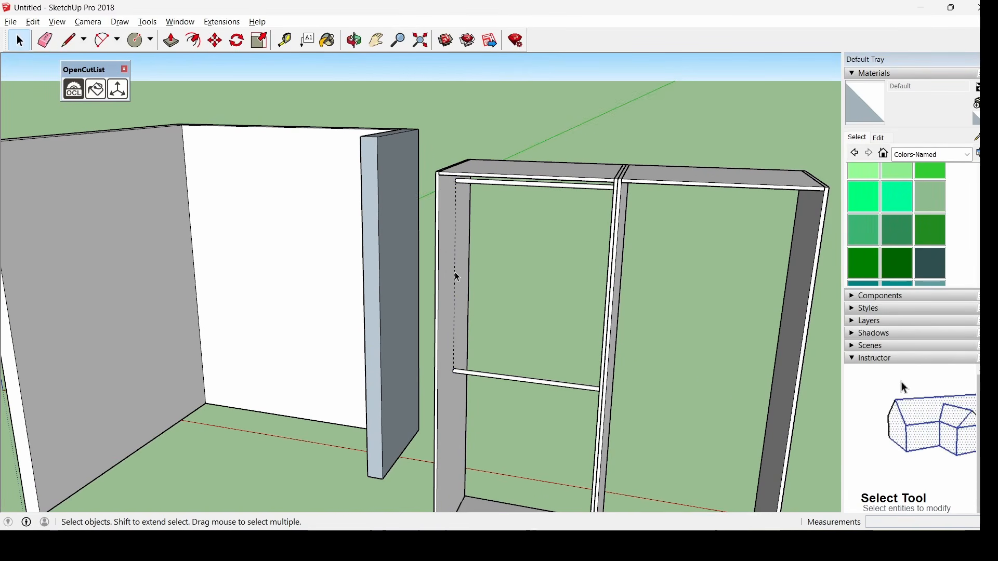
scroll(455, 274, "down", 3)
scroll(621, 424, "up", 4)
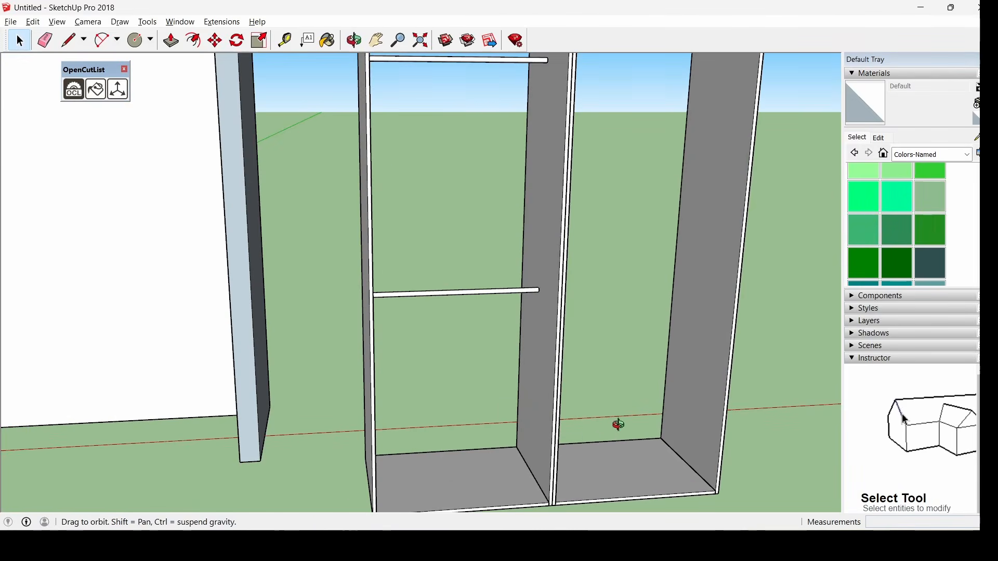
scroll(421, 426, "up", 4)
middle_click_drag(373, 437, 332, 371)
left_click(285, 40)
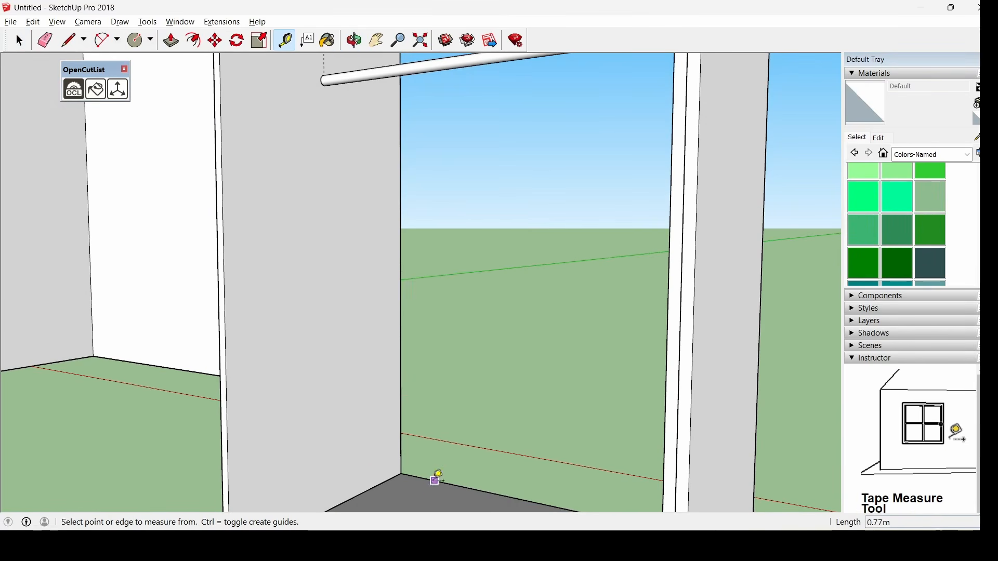
left_click(370, 489)
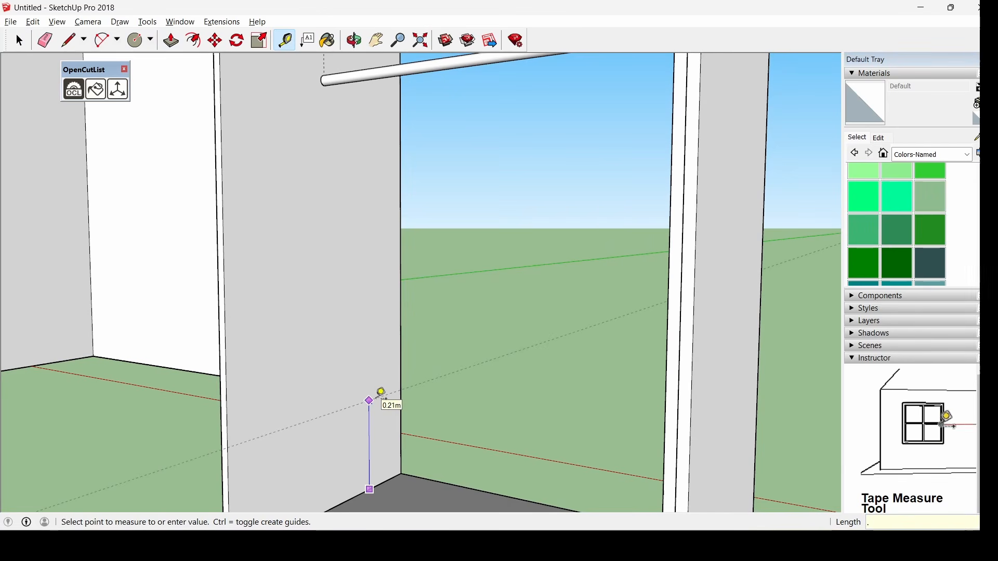
key("Escape")
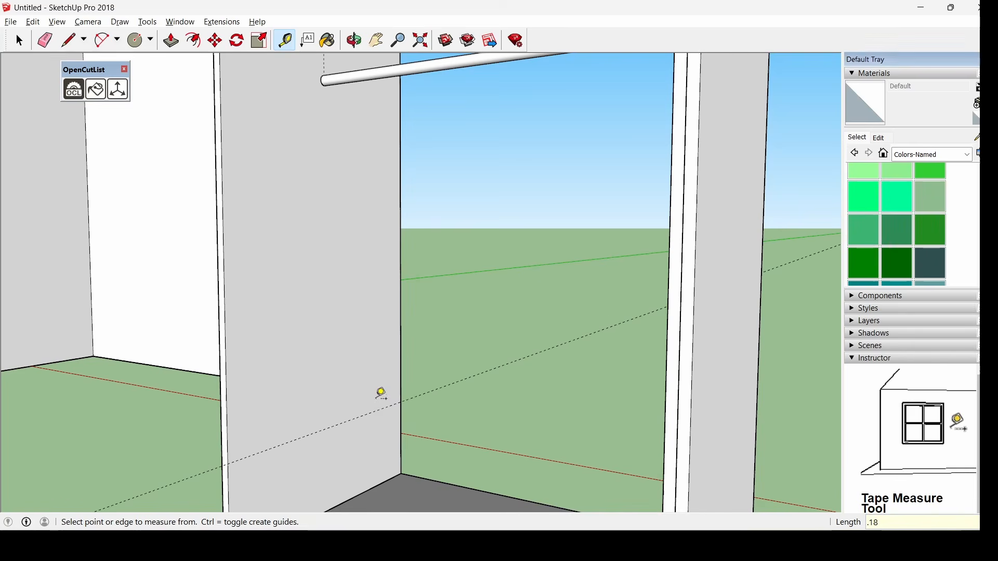
middle_click_drag(396, 403, 339, 367)
scroll(394, 463, "up", 2)
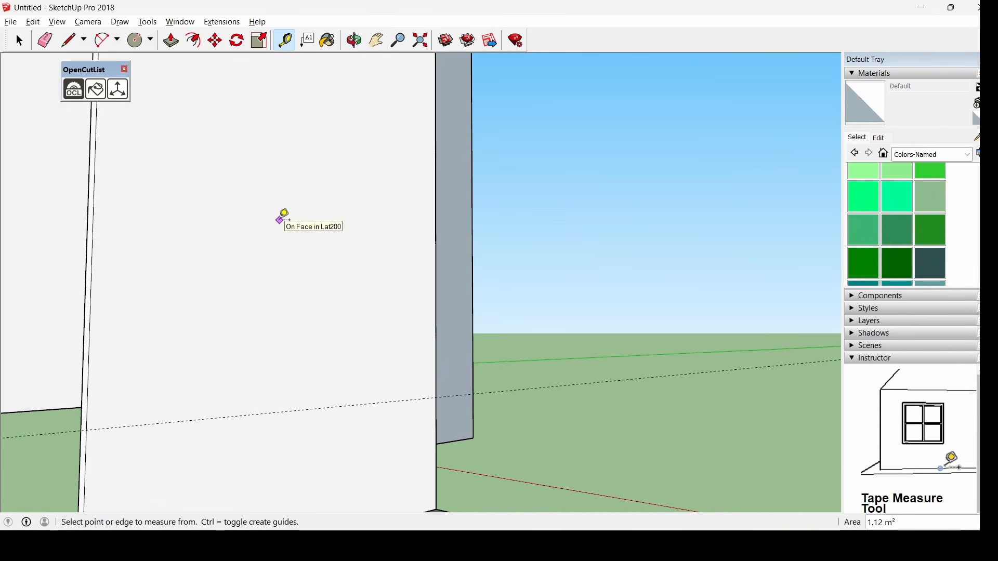
middle_click_drag(299, 198, 314, 452)
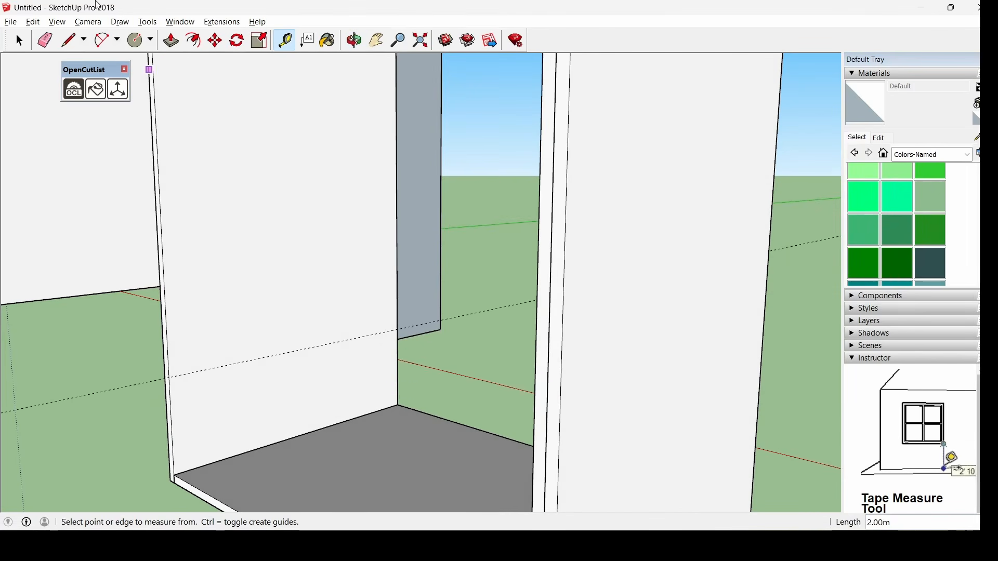
Draw a 0.015 by 0.35 rectangle on the side panel at the low shelf height
left_click(155, 46)
left_click(167, 58)
scroll(398, 329, "up", 2)
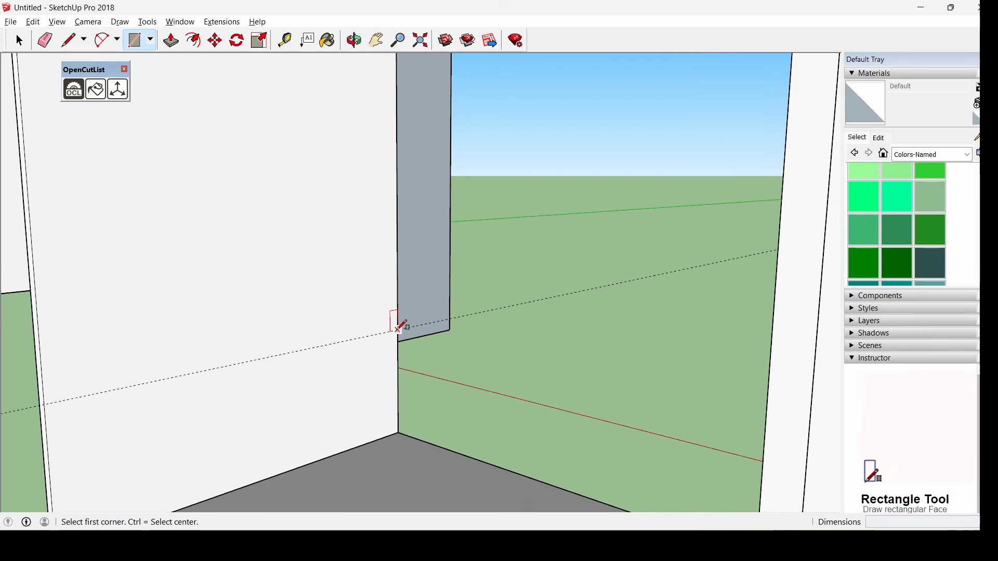
left_click(398, 329)
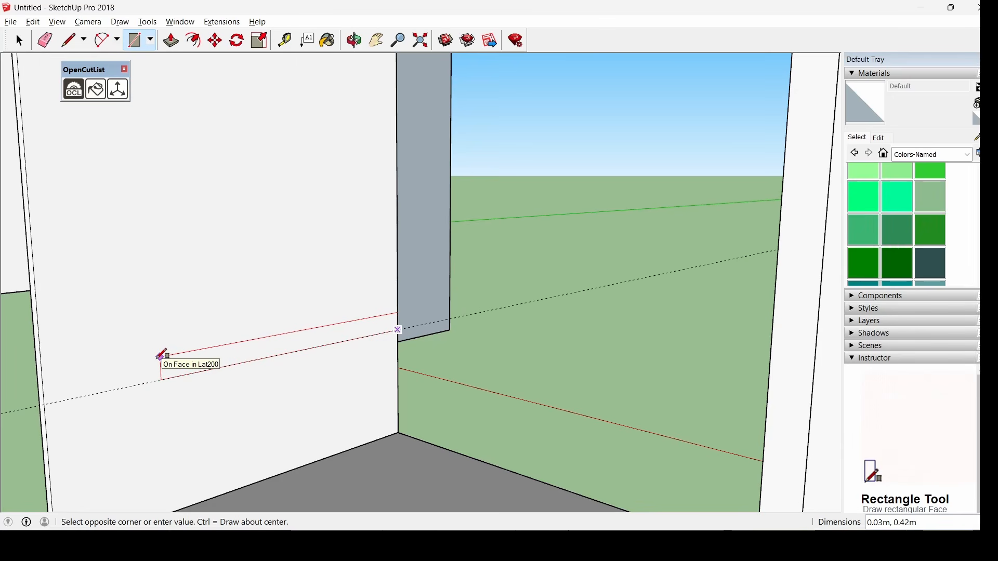
type(".015,")
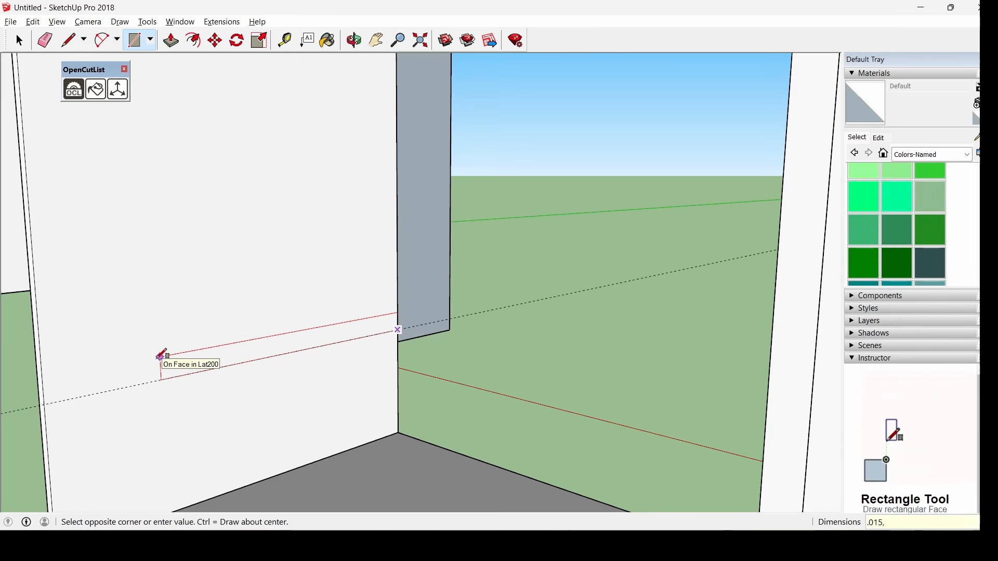
type(",35")
key("Return")
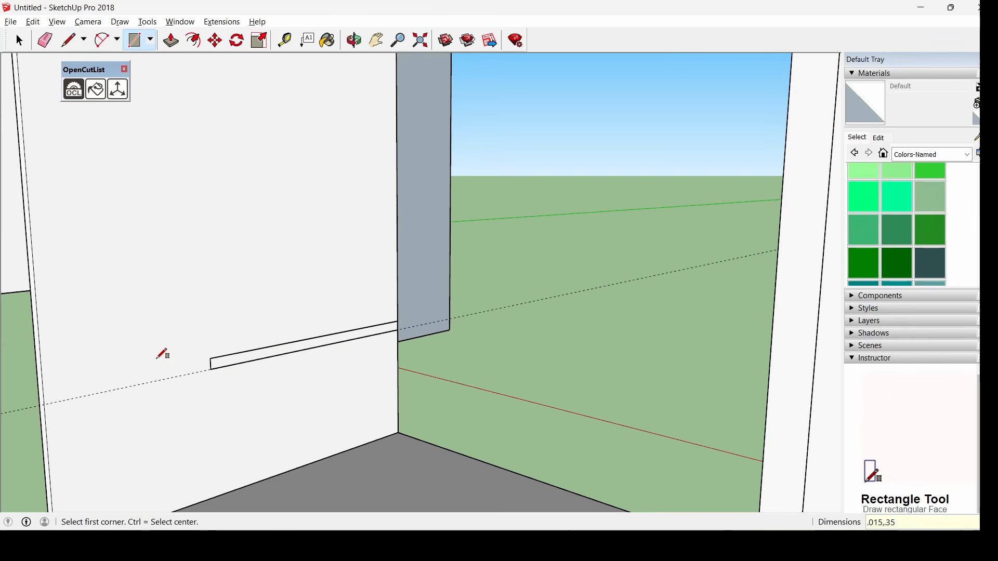
Push/Pull the rectangle 0.77 m across the bay to form the shelf
key("p")
scroll(258, 363, "up", 1)
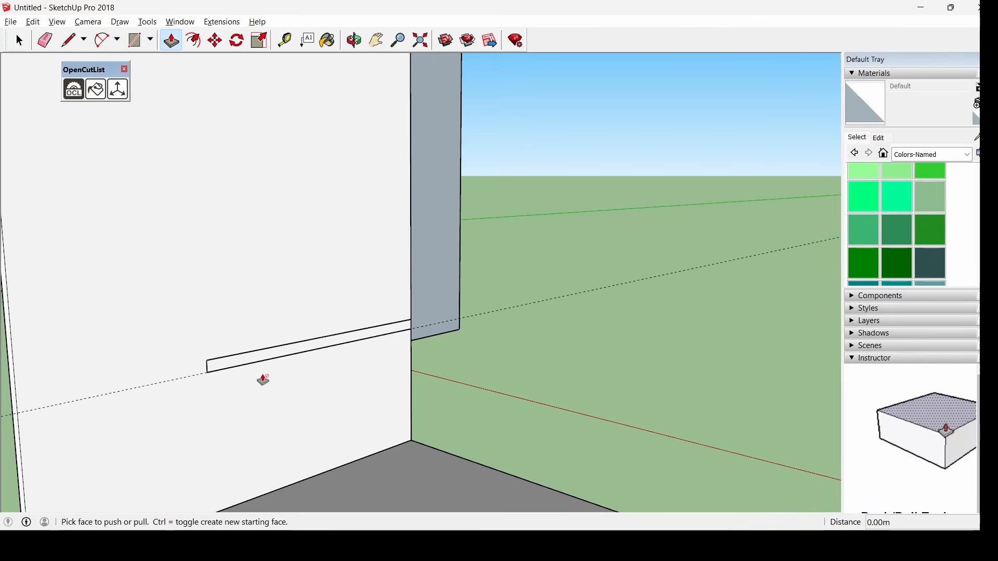
left_click(250, 362)
scroll(297, 402, "down", 3)
middle_click_drag(299, 402, 567, 366)
scroll(416, 375, "down", 2)
scroll(396, 377, "down", 2)
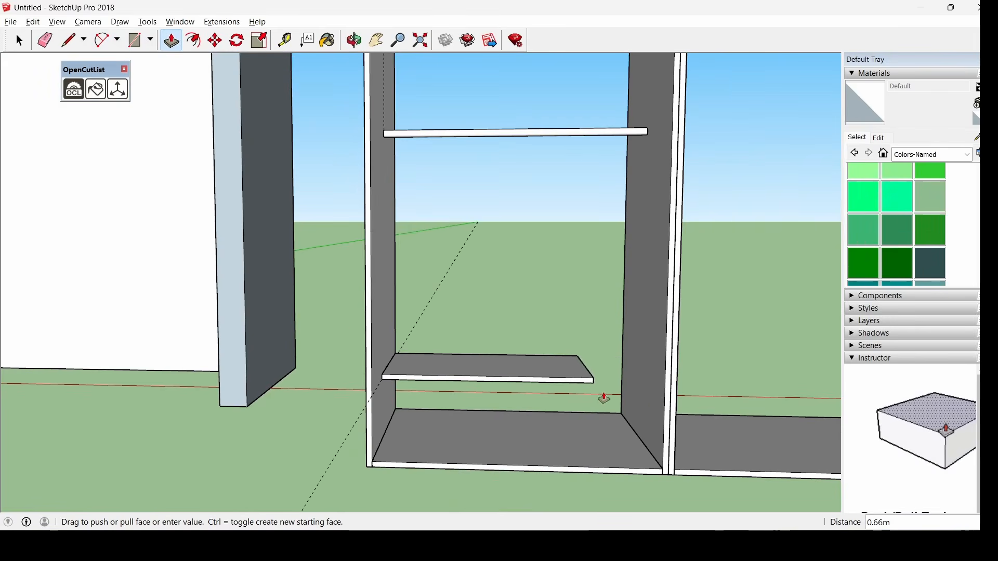
left_click(664, 400)
key("space")
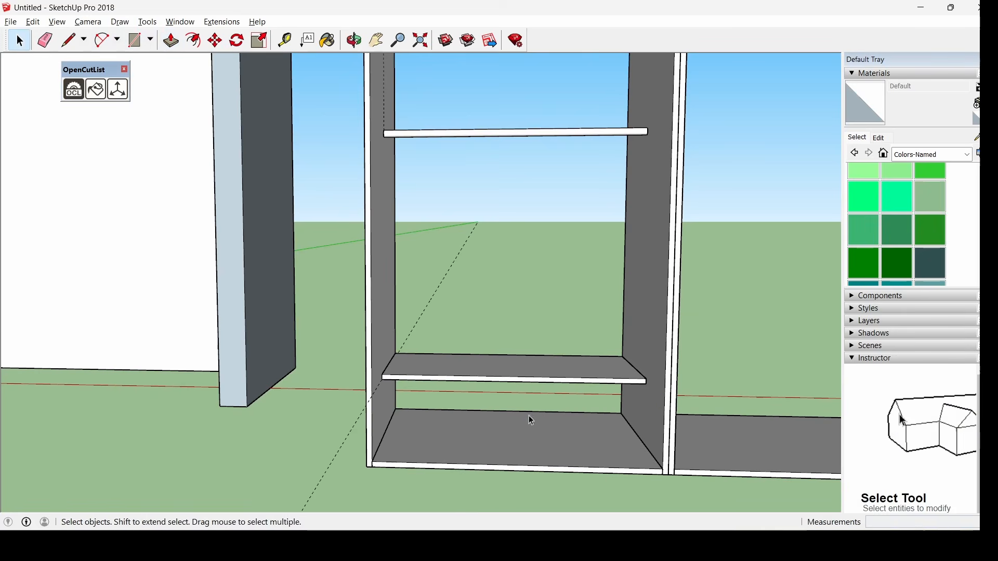
Make the low shelf a component named repisa
middle_click_drag(529, 416, 247, 408)
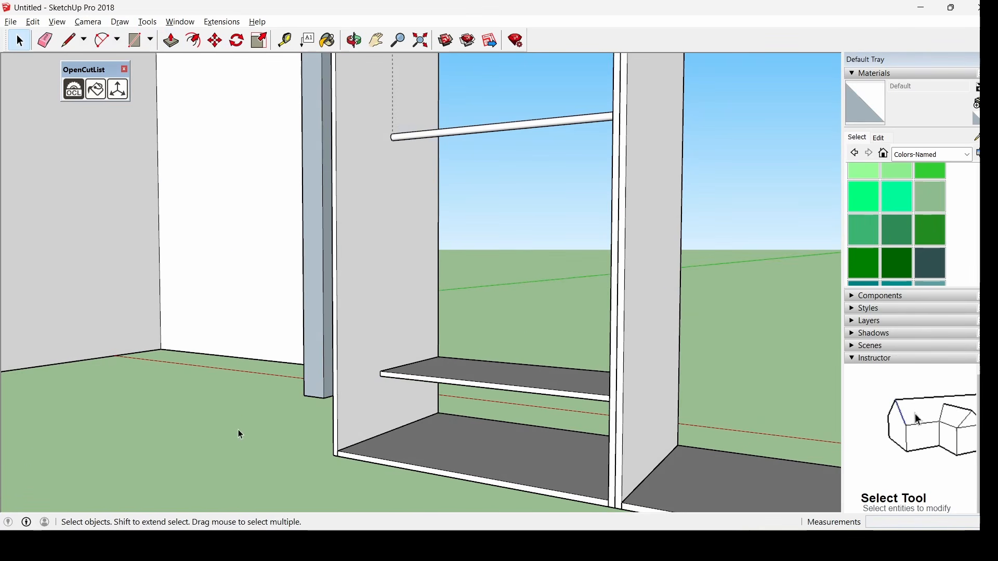
middle_click_drag(276, 450, 310, 327)
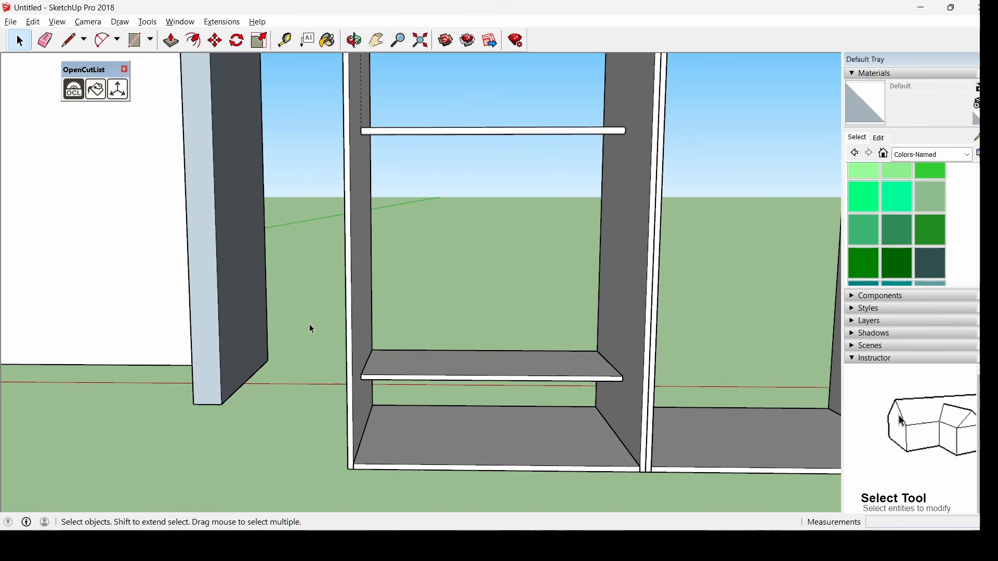
left_click_drag(311, 282, 670, 409)
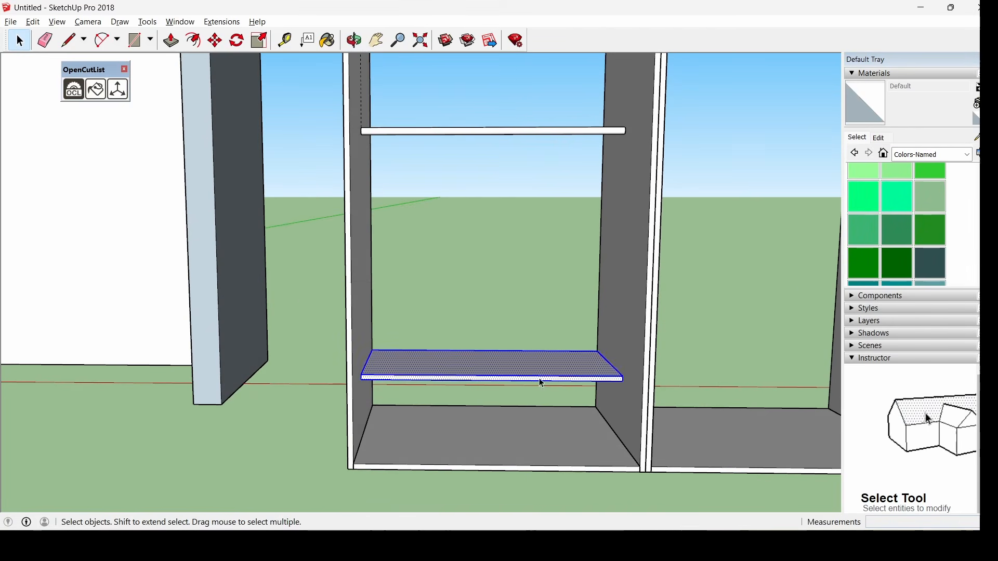
right_click(539, 194)
left_click(593, 288)
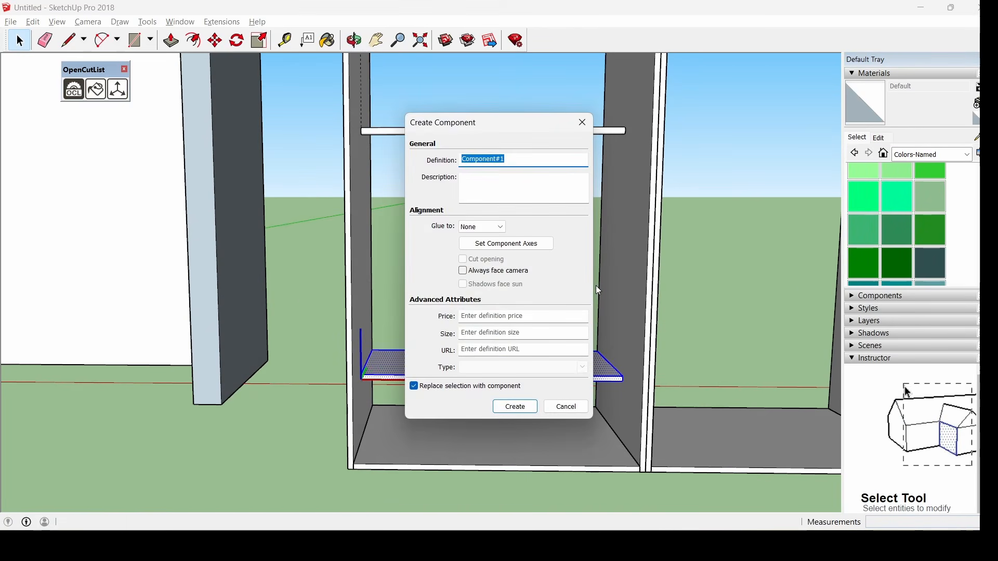
type("repisa3")
key("Return")
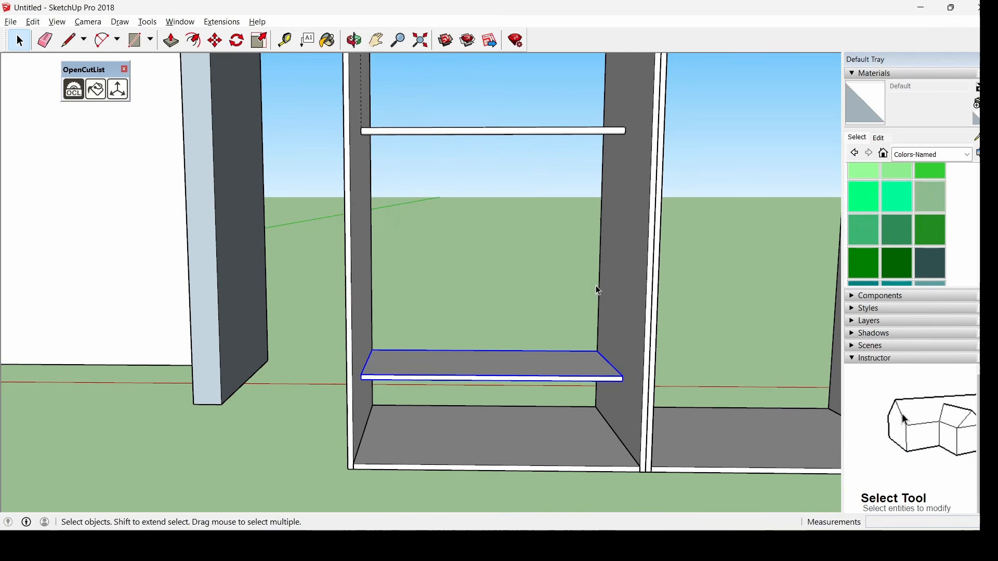
Make the lower hanging rod a component, typing 'bar' as its name
left_click_drag(322, 104, 732, 171)
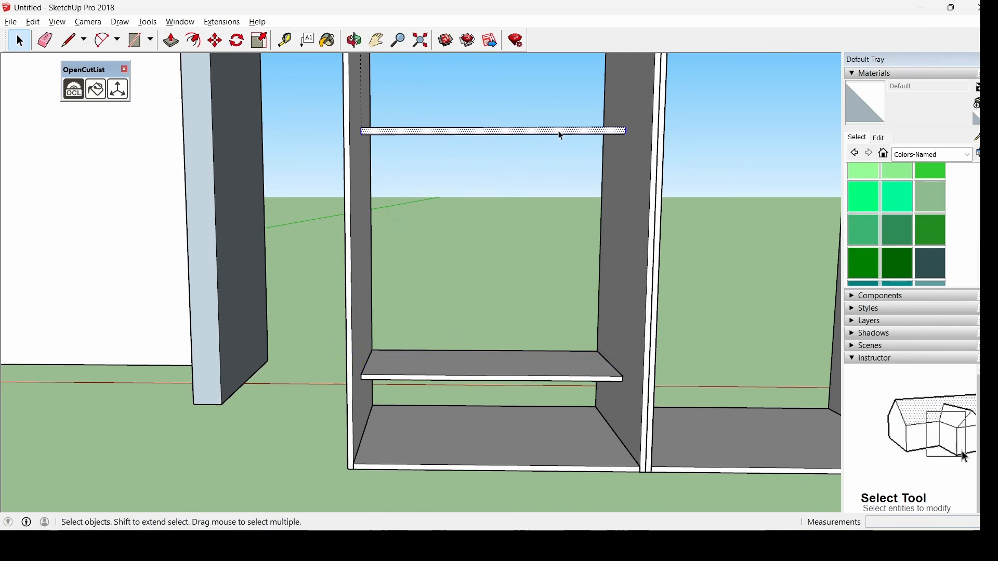
right_click(559, 134)
left_click(656, 228)
type("barra1")
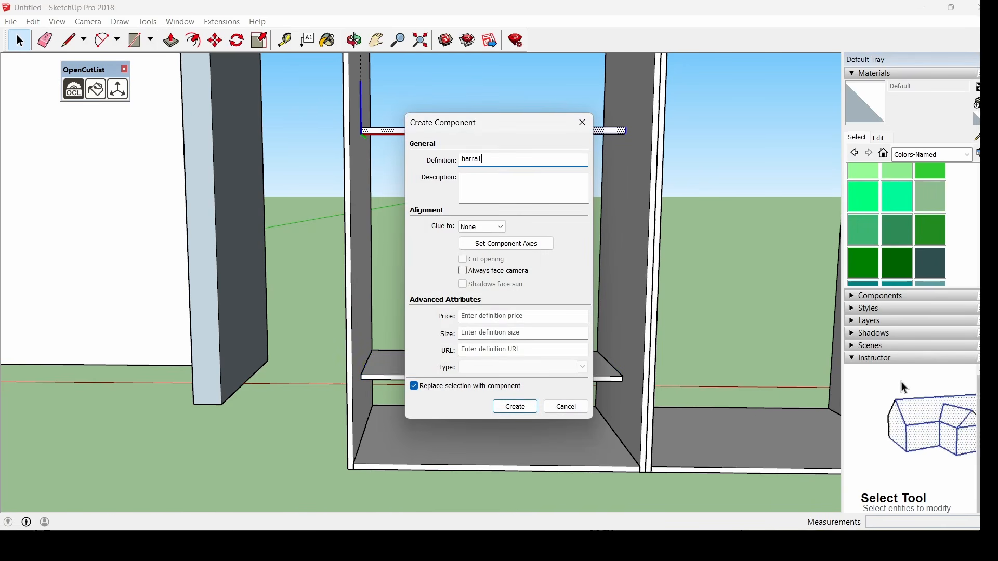
key("Return")
scroll(600, 236, "down", 6)
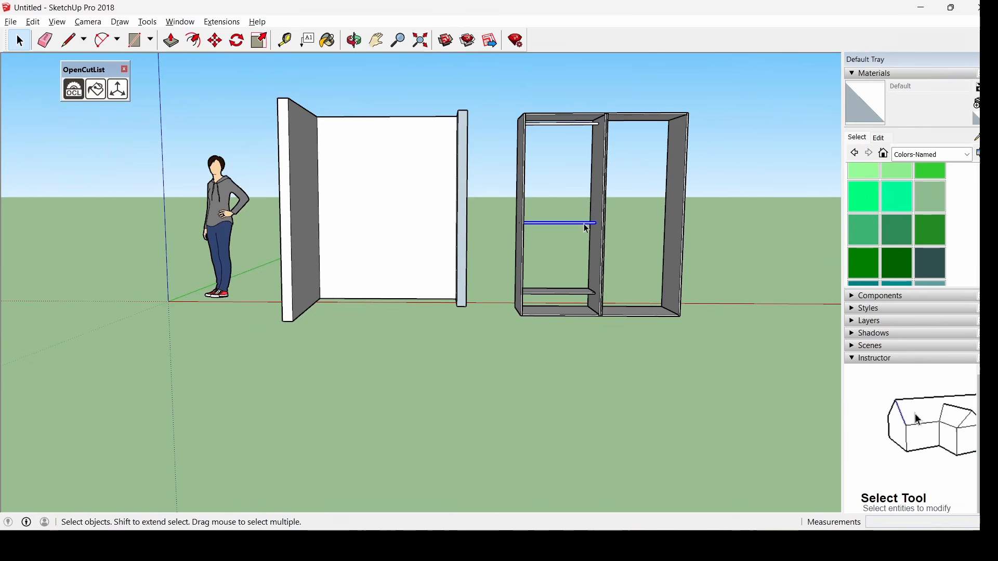
scroll(570, 115, "up", 3)
Make the top hanging rod a component named barra
left_click_drag(457, 83, 670, 167)
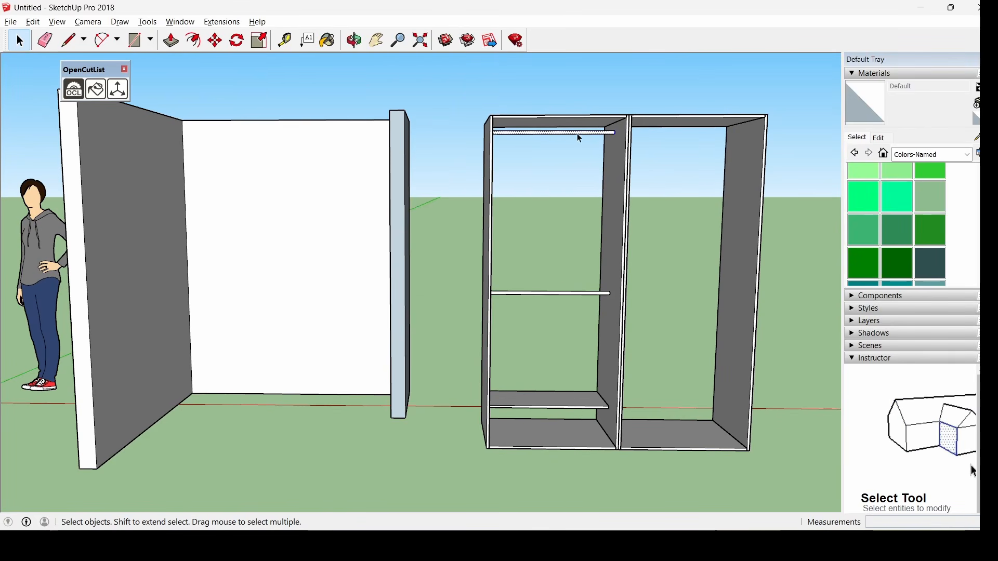
right_click(579, 134)
left_click(664, 229)
type("ba")
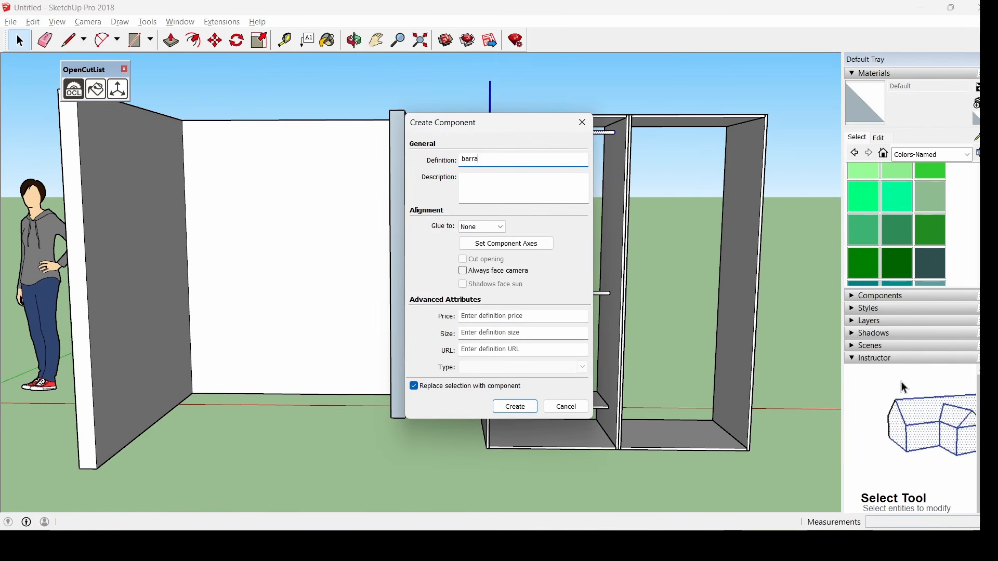
type("rra")
key("Return")
middle_click_drag(664, 228, 577, 260)
scroll(571, 263, "down", 3)
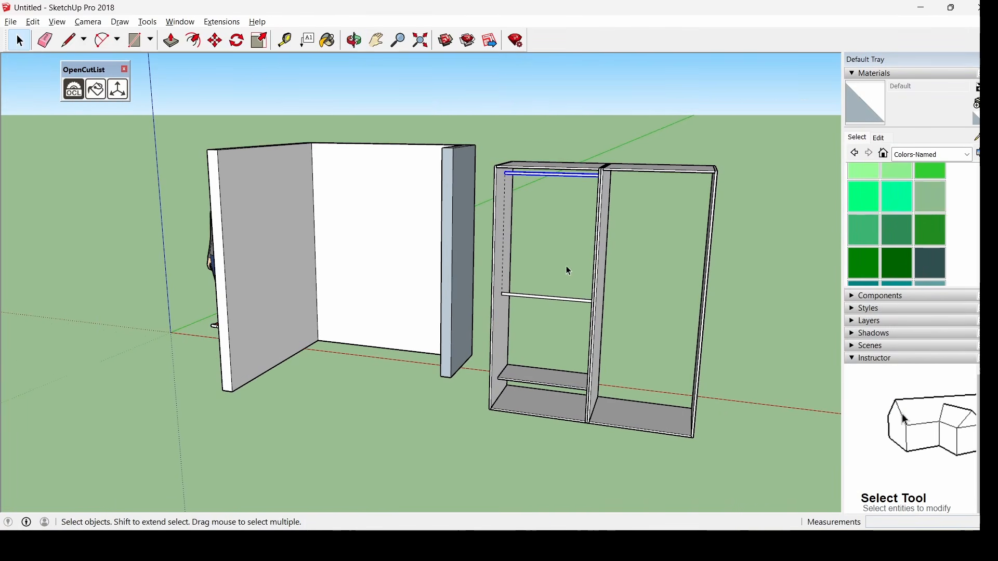
scroll(607, 304, "down", 2)
scroll(674, 339, "up", 5)
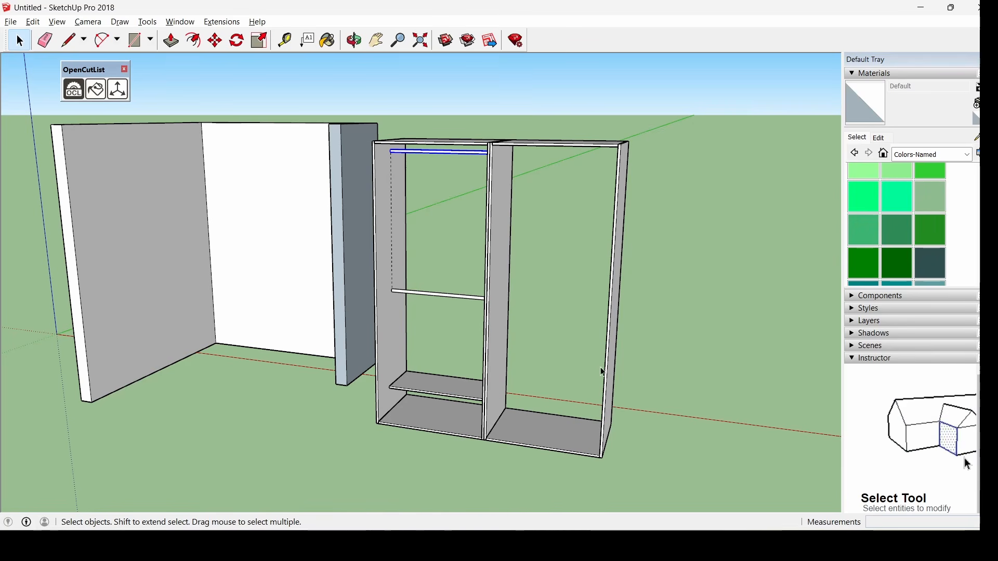
scroll(481, 429, "up", 5)
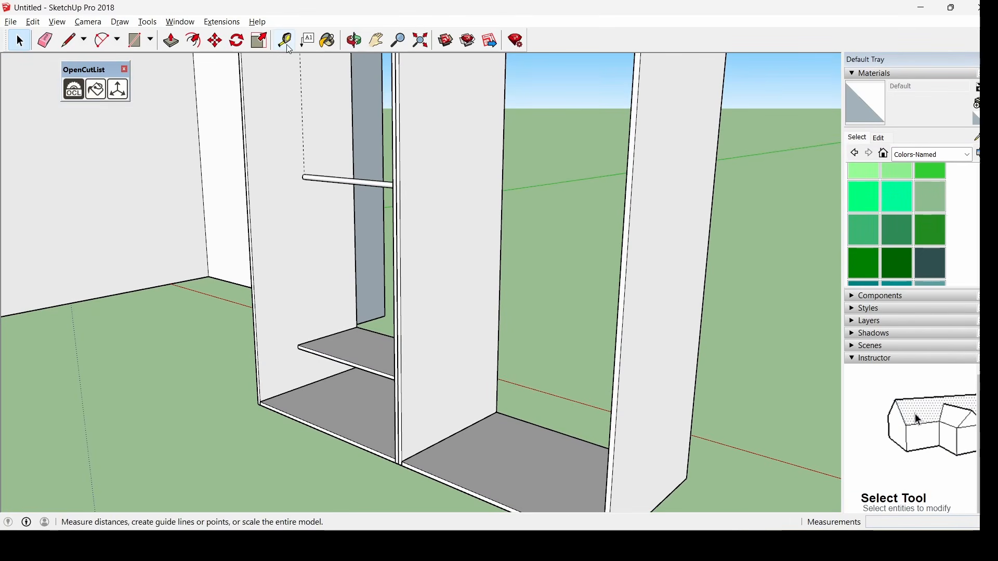
Place a guide 0.8 m above the right bay's base midpoint
left_click(287, 45)
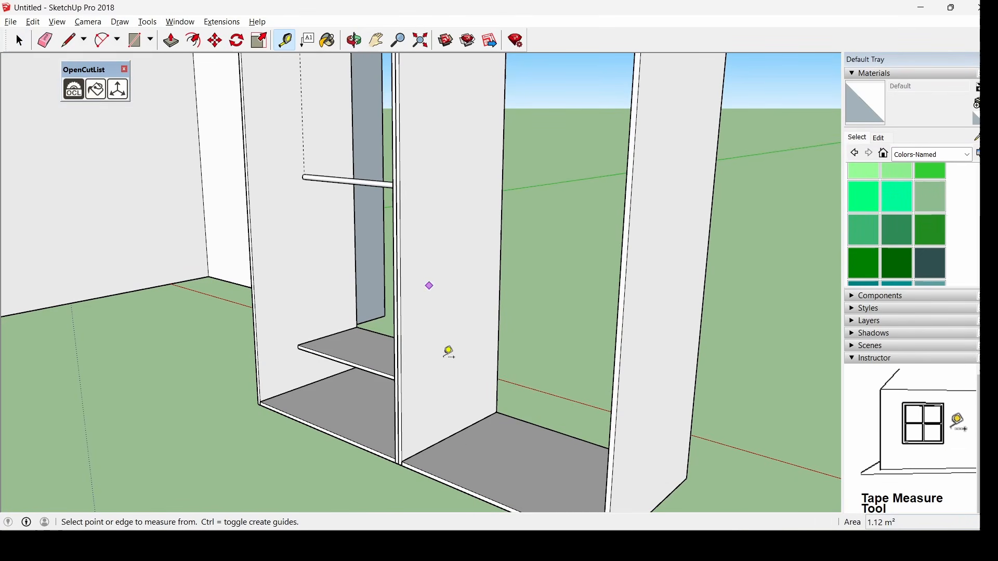
left_click(453, 434)
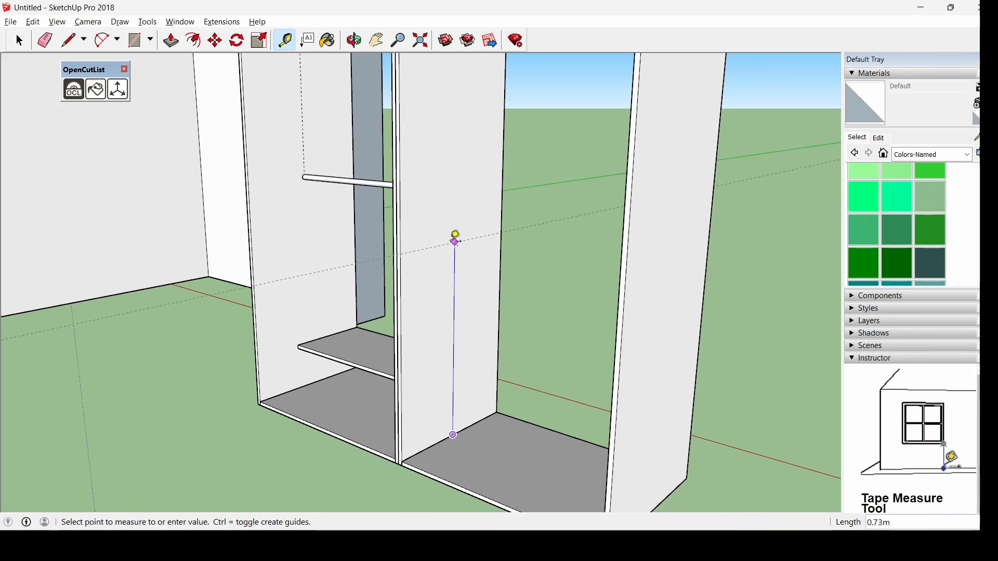
type(".8")
key("Return")
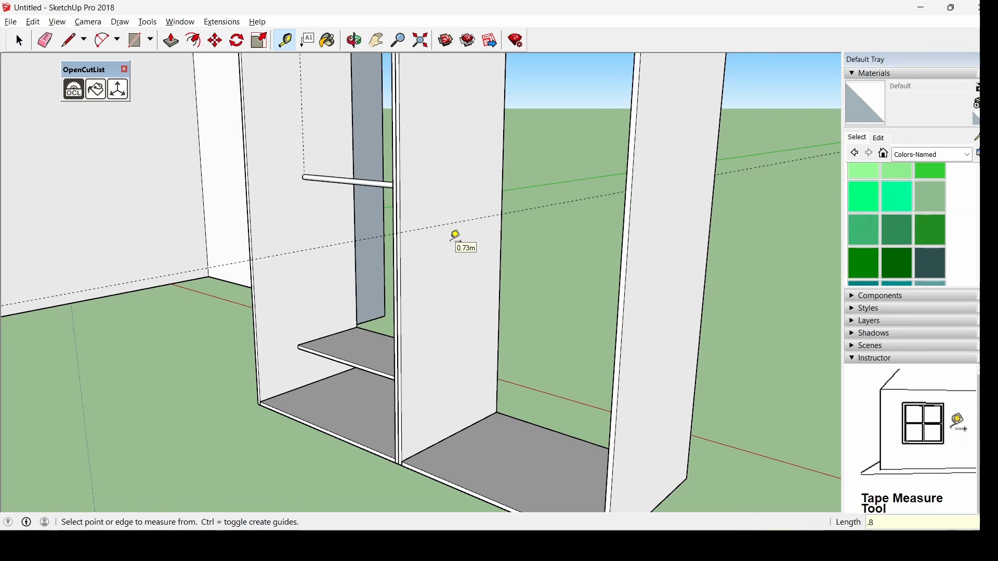
middle_click_drag(456, 237, 470, 203)
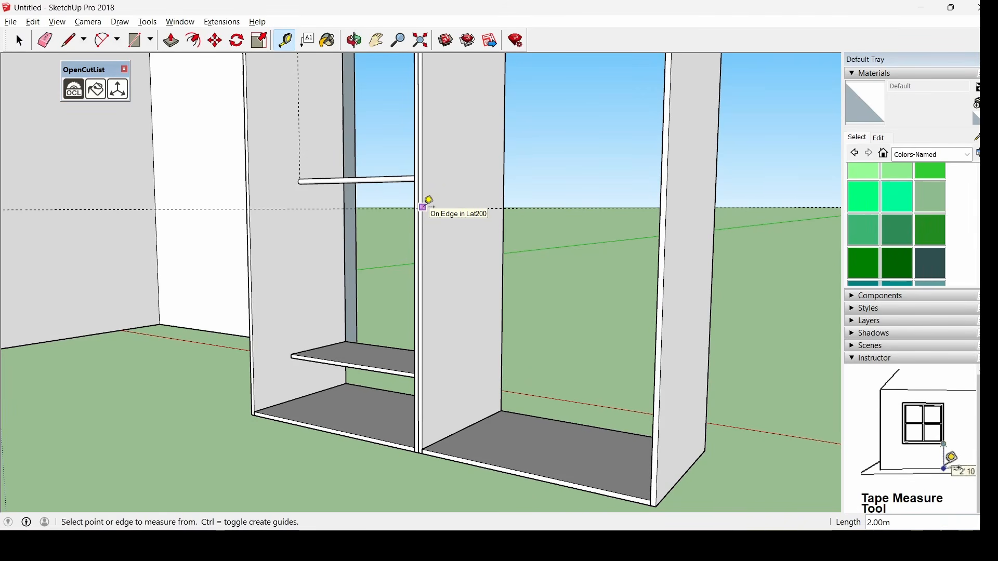
scroll(427, 214, "down", 4)
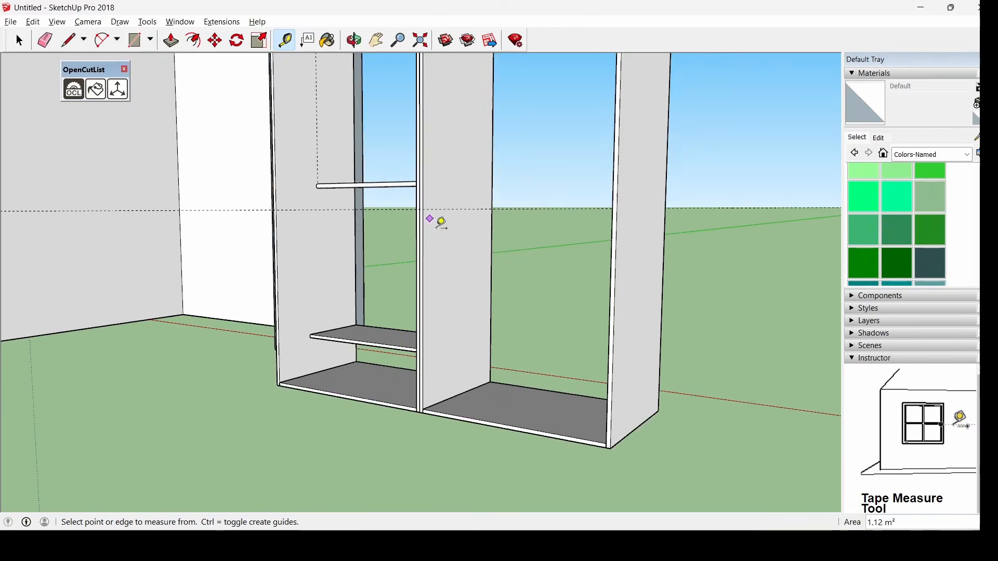
scroll(471, 152, "up", 4)
middle_click_drag(446, 207, 390, 215)
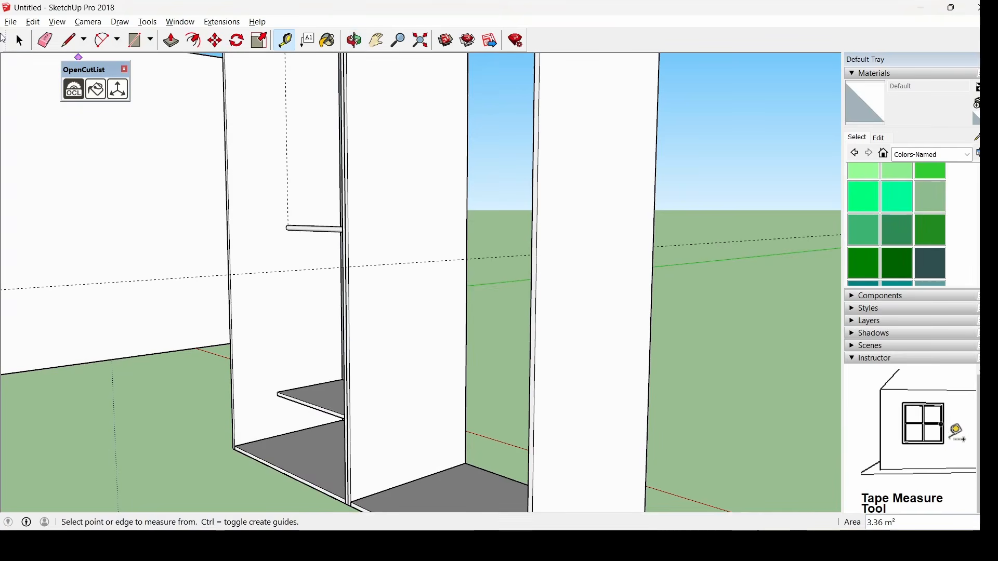
left_click(20, 40)
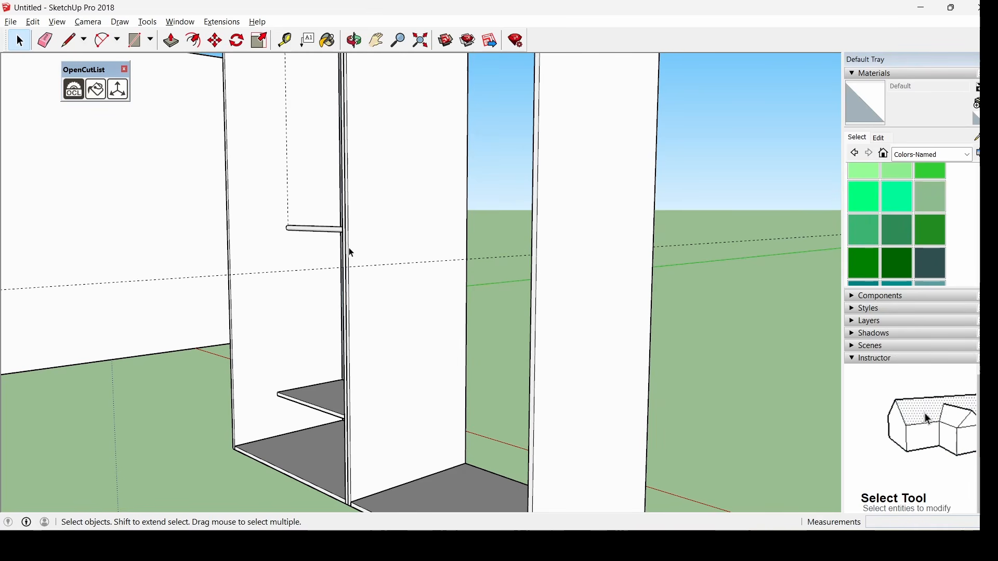
middle_click_drag(338, 239, 390, 258)
Open the right cabinet group and copy its bottom panel
scroll(372, 221, "down", 3)
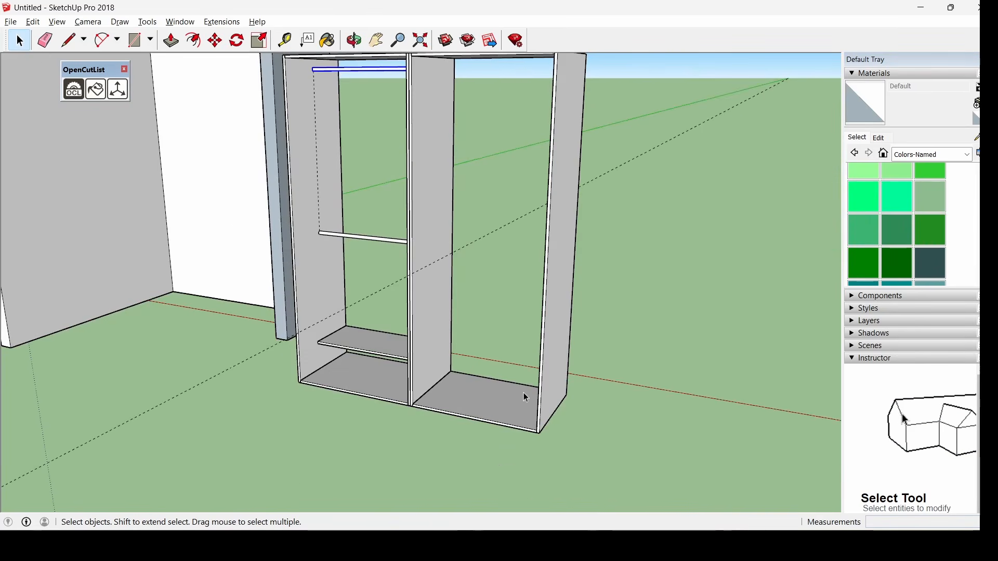
scroll(523, 394, "up", 3)
left_click(447, 390)
double_click(451, 411)
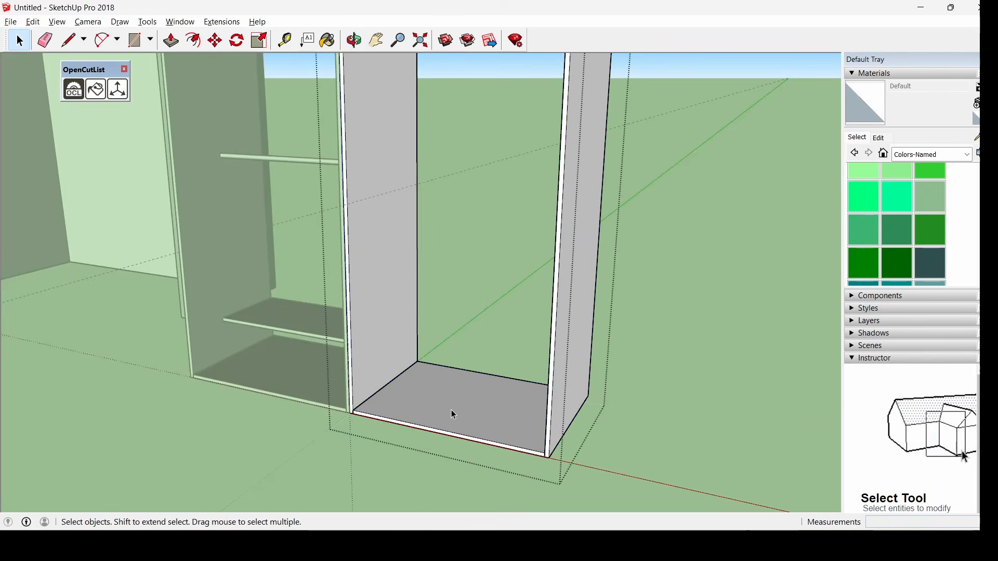
middle_click_drag(484, 411, 425, 405)
left_click(445, 398)
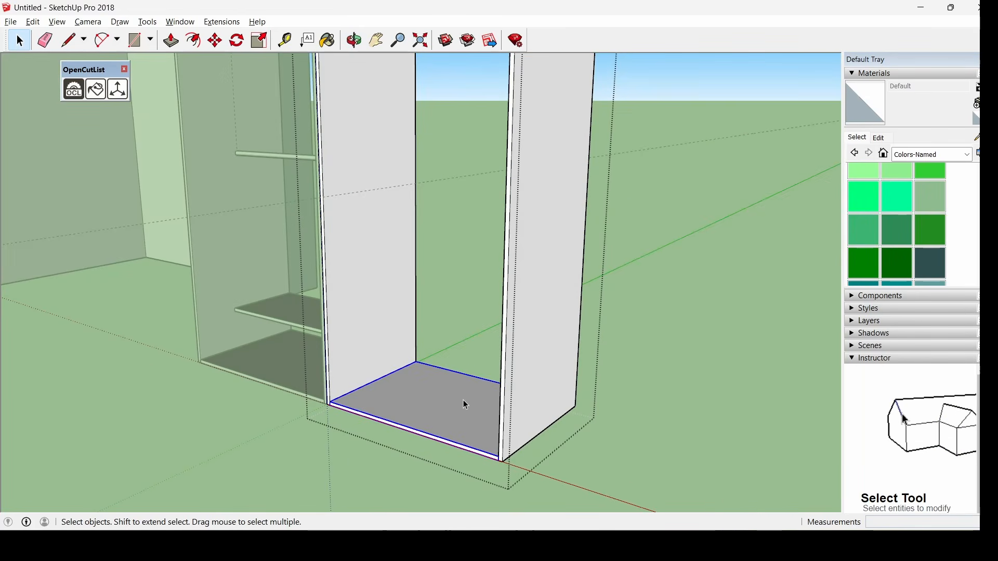
key("ctrl+c")
Paste the bottom panel copy as a shelf at the right bay's 0.8 m mark
scroll(408, 302, "up", 4)
key("ctrl+v")
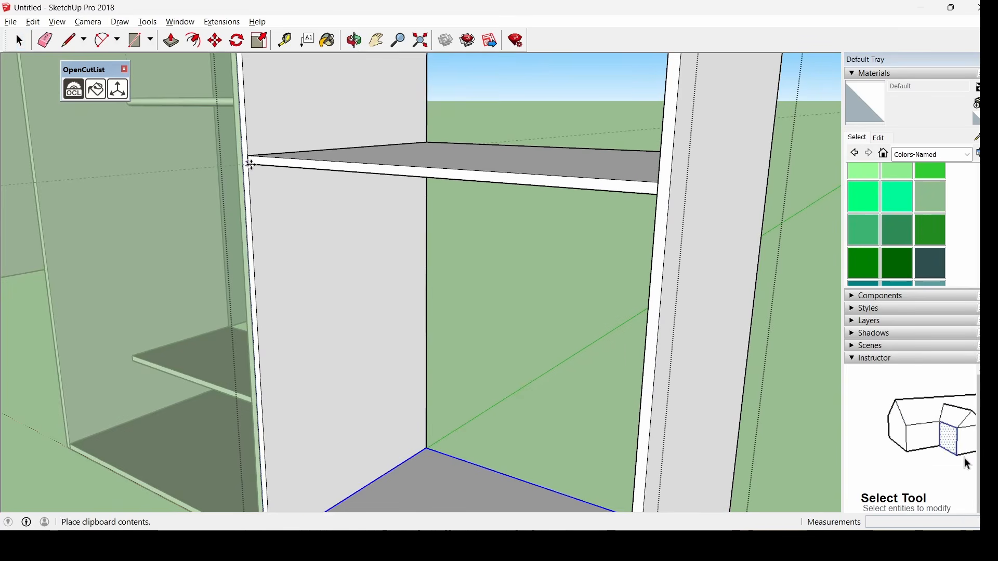
left_click(250, 164)
middle_click_drag(383, 223, 360, 196)
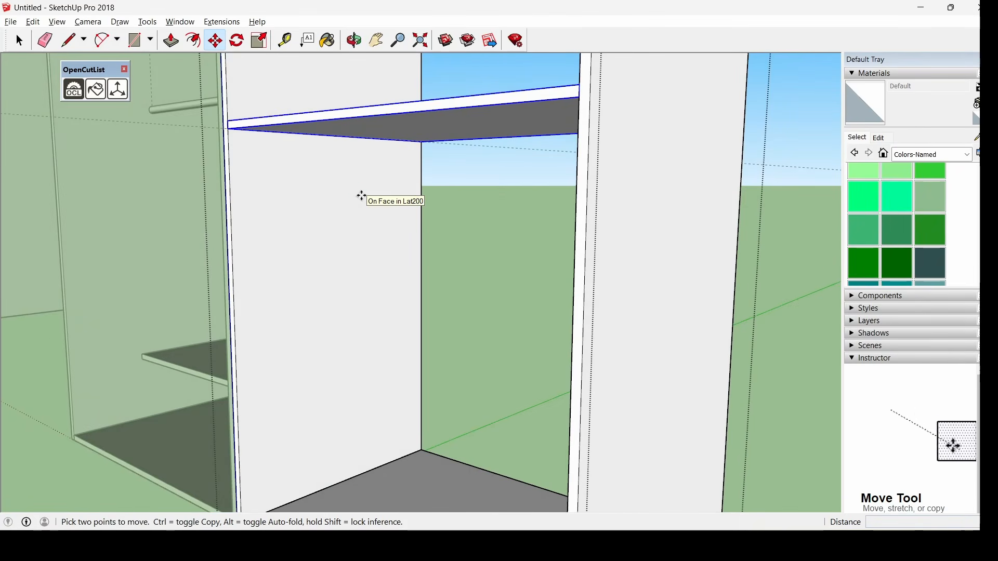
scroll(358, 202, "down", 5)
key("space")
left_click(693, 271)
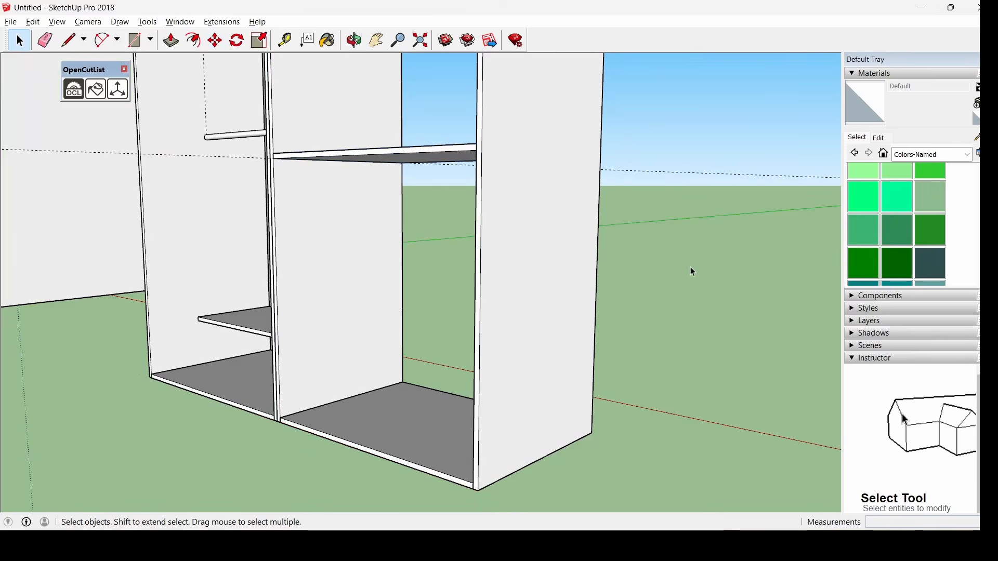
scroll(448, 303, "down", 3)
middle_click_drag(448, 303, 341, 358)
scroll(524, 312, "down", 2)
scroll(470, 292, "up", 5)
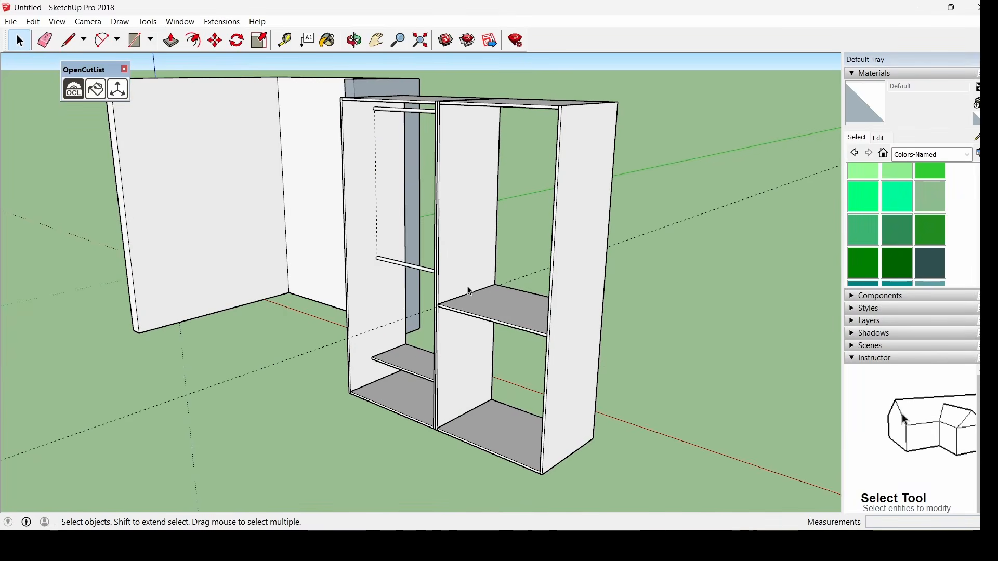
Mark a 0.29 m Tape Measure guide above the first right-bay shelf's front edge
scroll(469, 276, "up", 4)
scroll(481, 214, "up", 2)
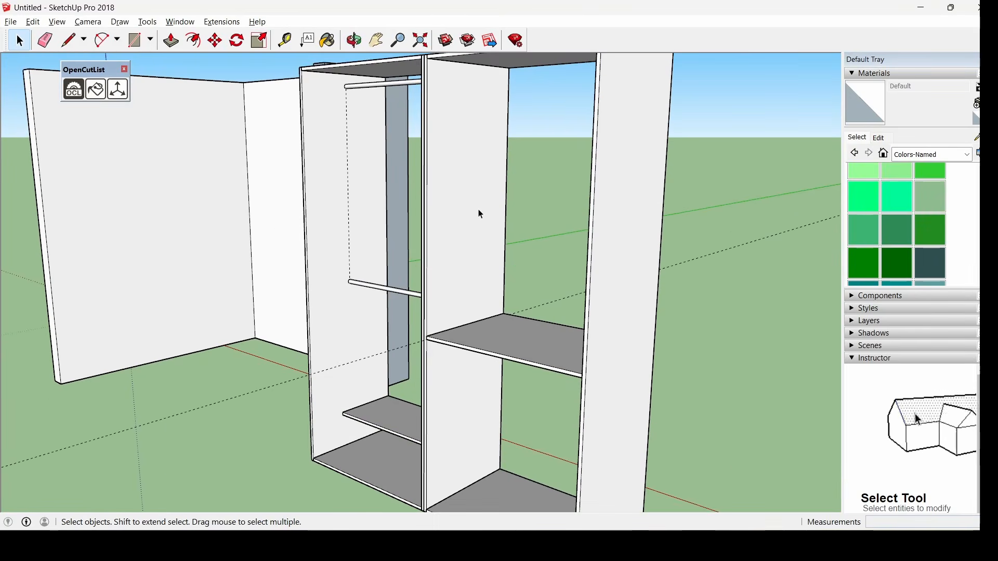
scroll(474, 96, "down", 3)
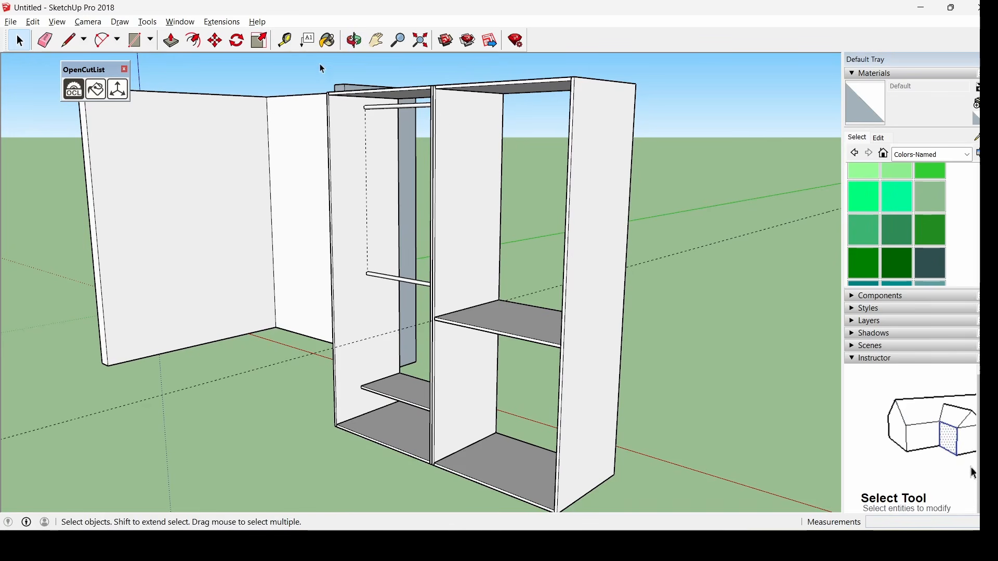
left_click(284, 42)
left_click(448, 319)
scroll(459, 236, "up", 3)
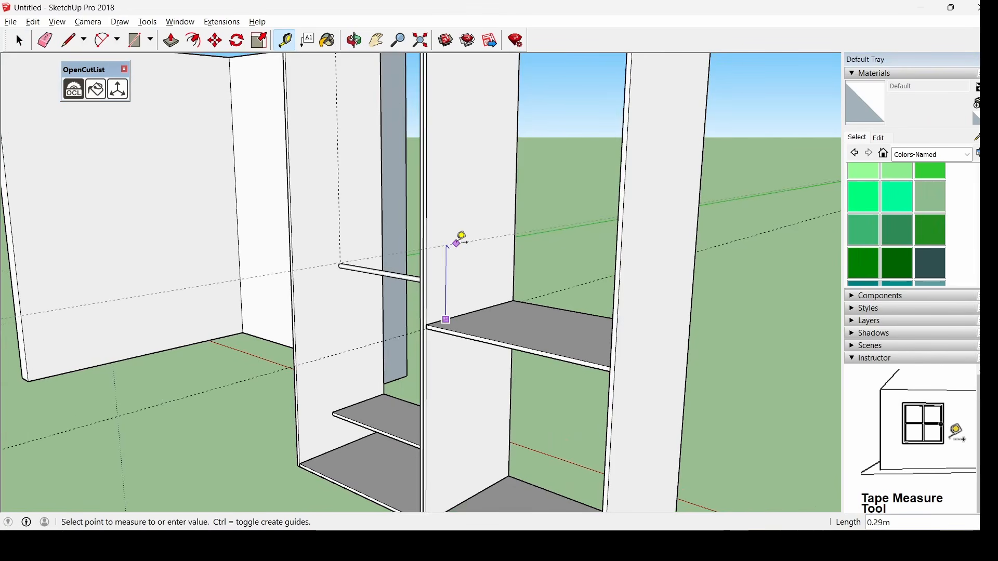
scroll(475, 99, "down", 3)
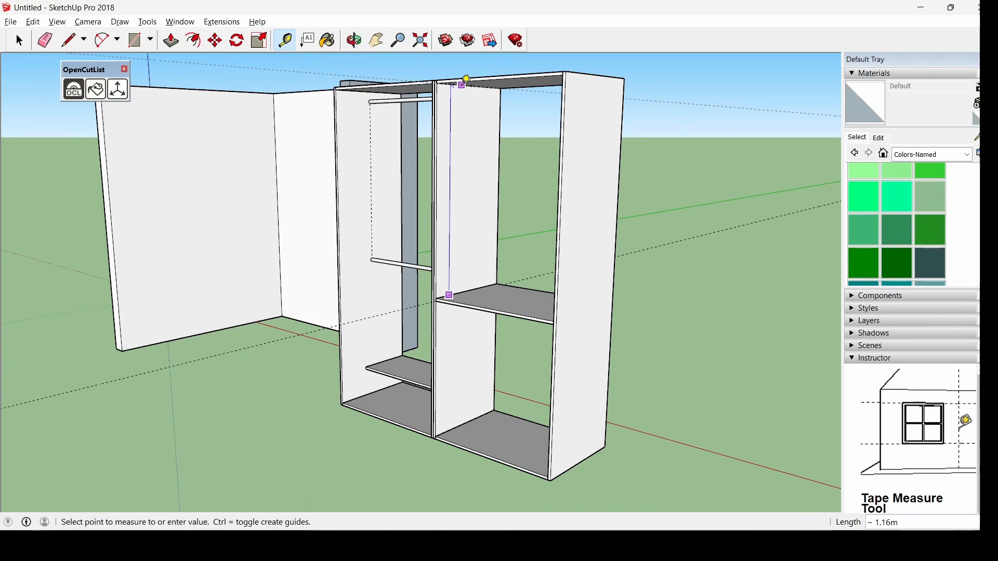
key("Escape")
scroll(447, 237, "up", 3)
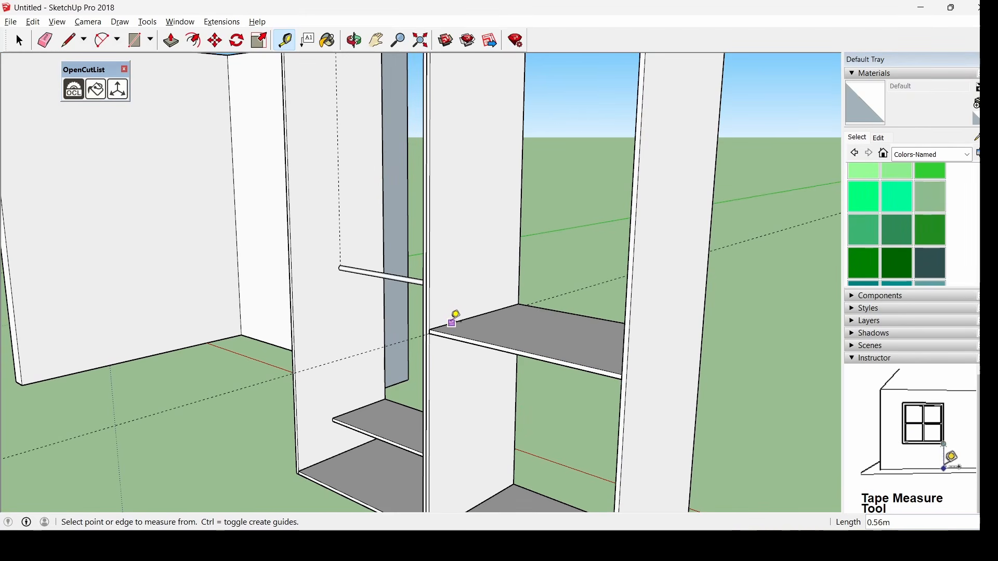
left_click(452, 323)
type(".29")
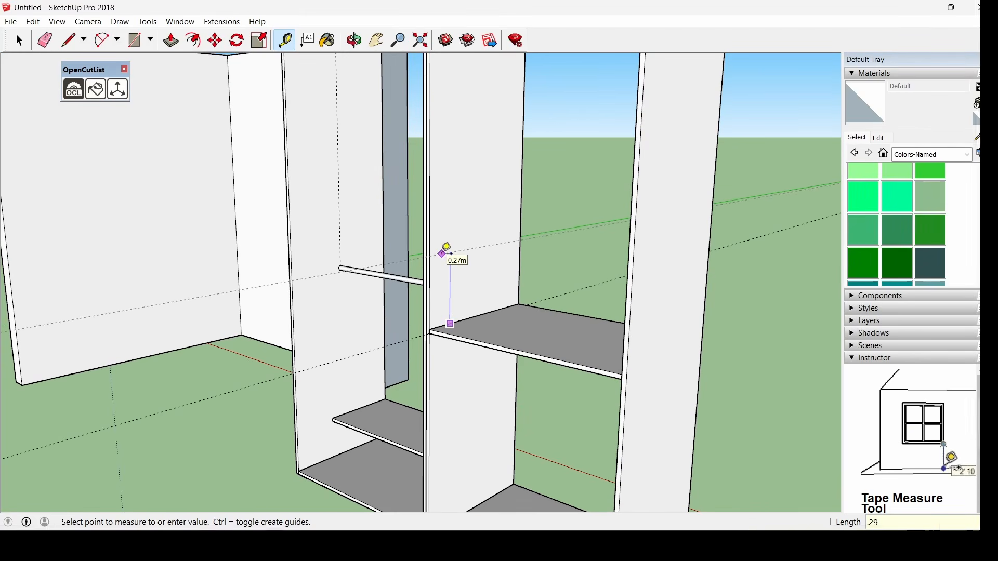
key("Return")
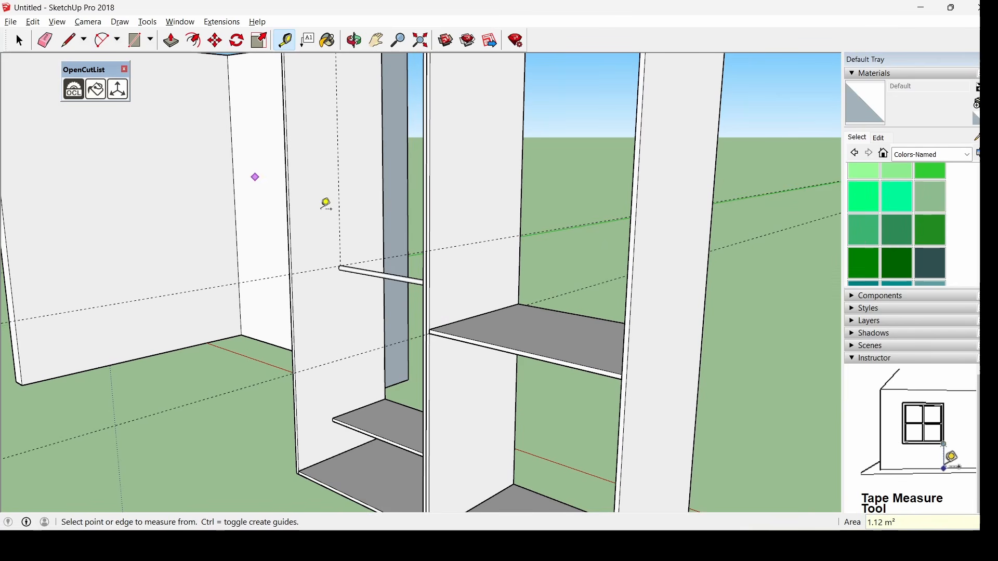
Paste a copy of the shelf onto the new 0.29 m guide
key("ctrl+v")
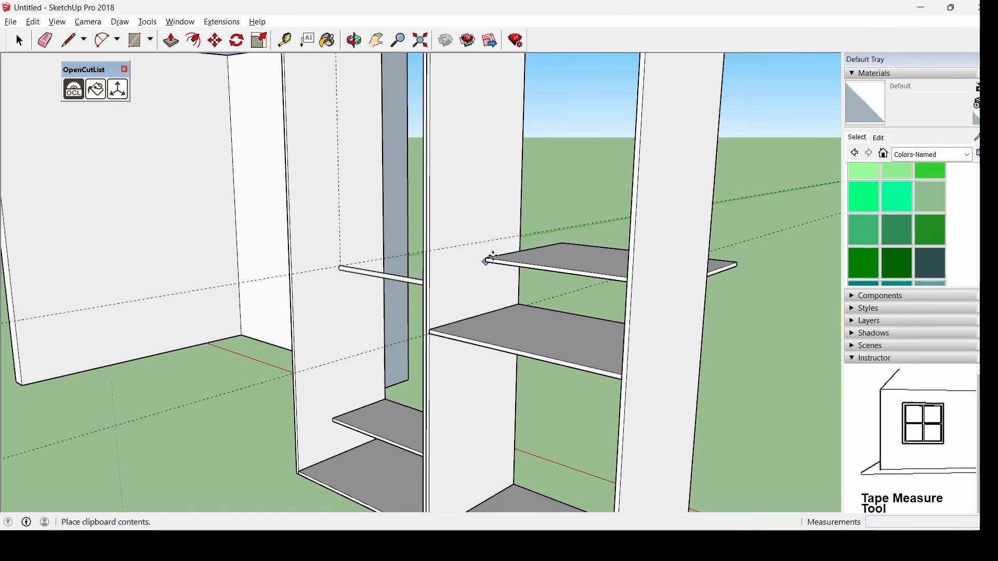
scroll(481, 237, "up", 5)
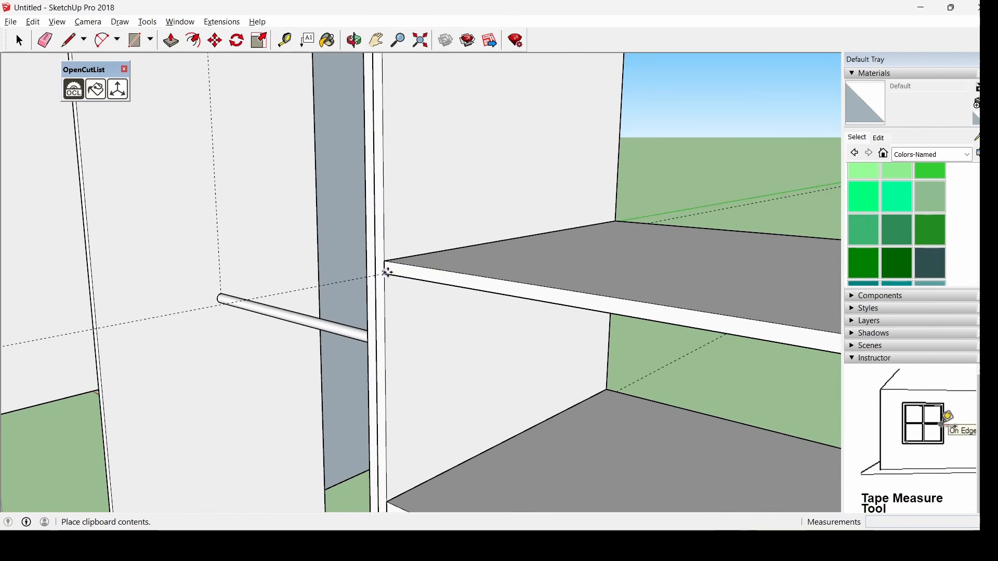
left_click(388, 272)
Mark a 0.28 m guide above the newly placed shelf
left_click(285, 40)
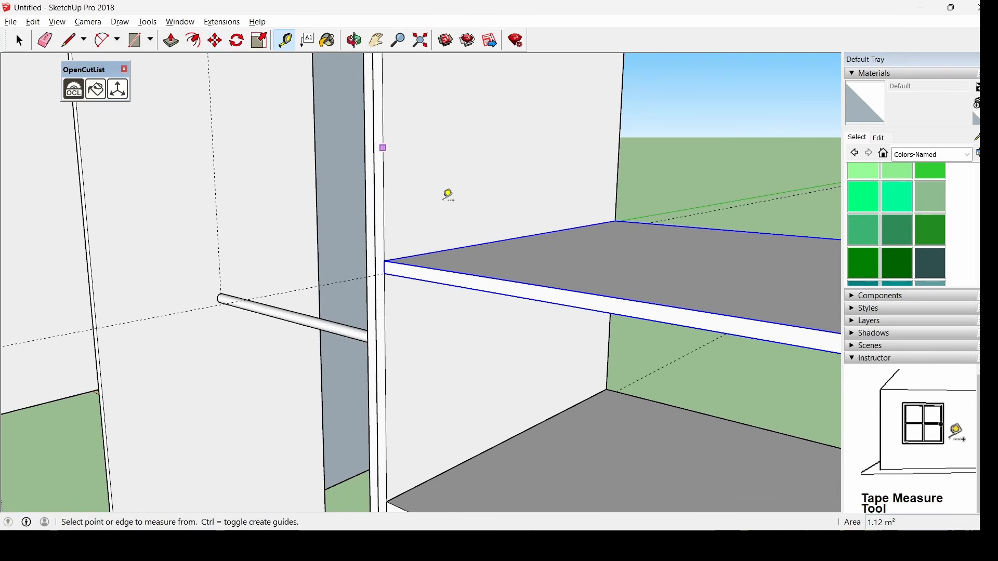
left_click(431, 253)
type(".")
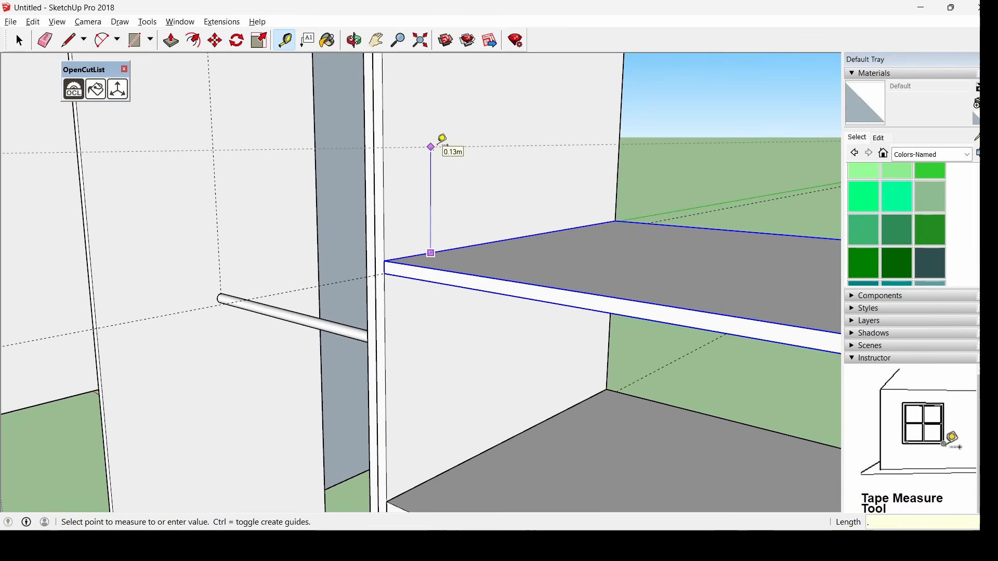
type("28")
key("Return")
scroll(440, 147, "down", 5)
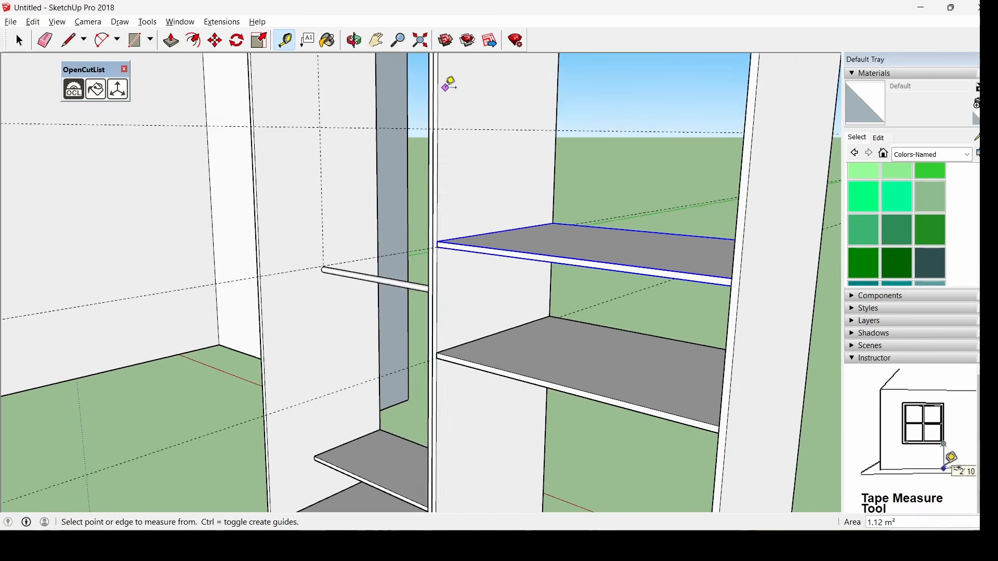
Paste a third shelf copy onto the upper 0.28 m guide
scroll(445, 88, "up", 3)
key("ctrl+v")
left_click(433, 149)
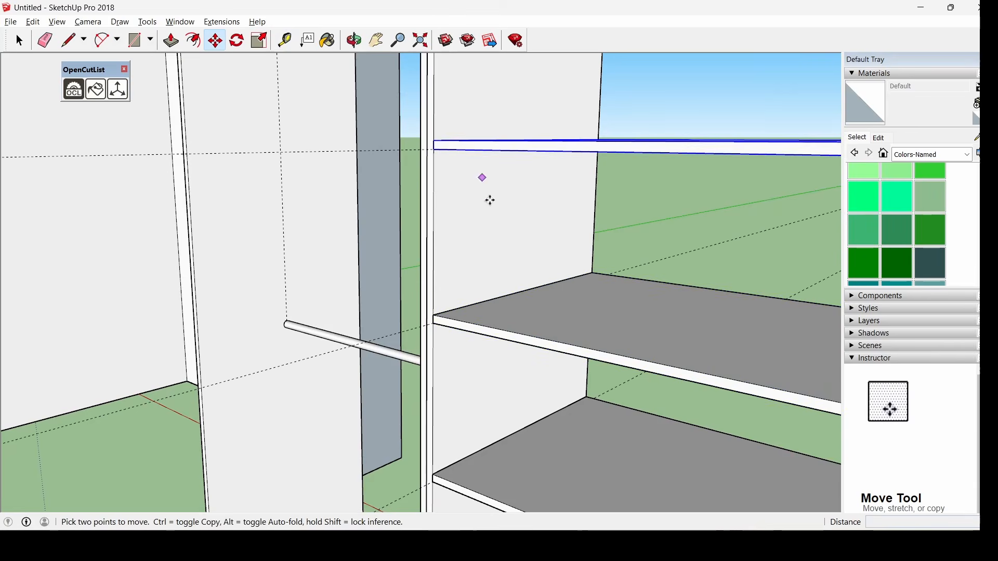
scroll(490, 200, "down", 5)
scroll(490, 267, "up", 4)
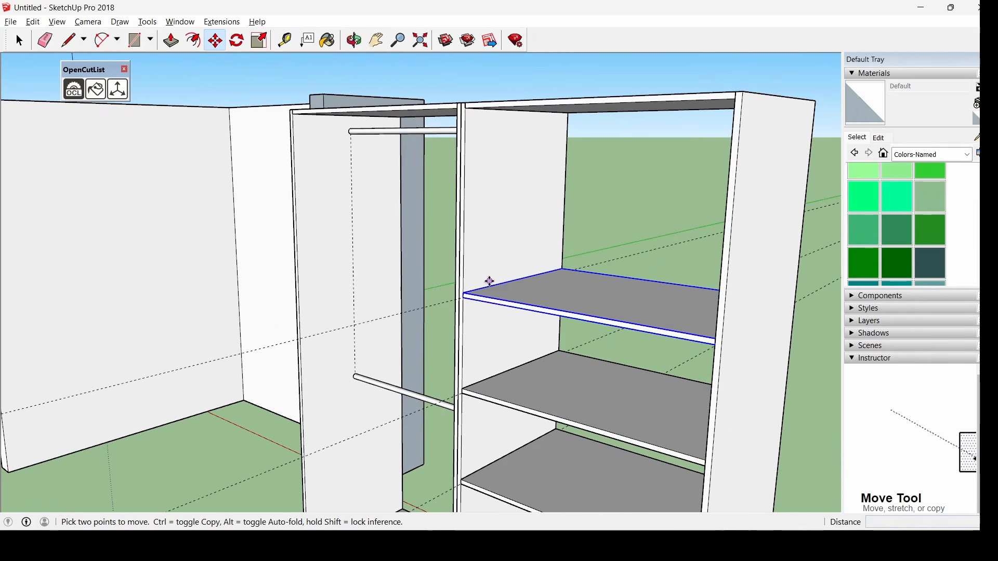
left_click(489, 286)
key("Escape")
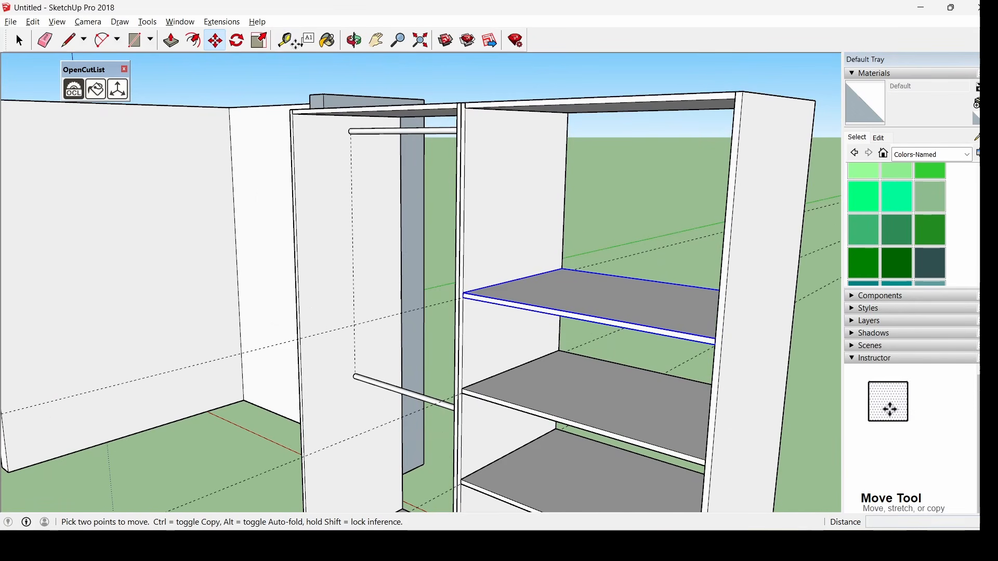
Mark a 0.29 m guide above that top shelf's edge
left_click(284, 40)
left_click(501, 284)
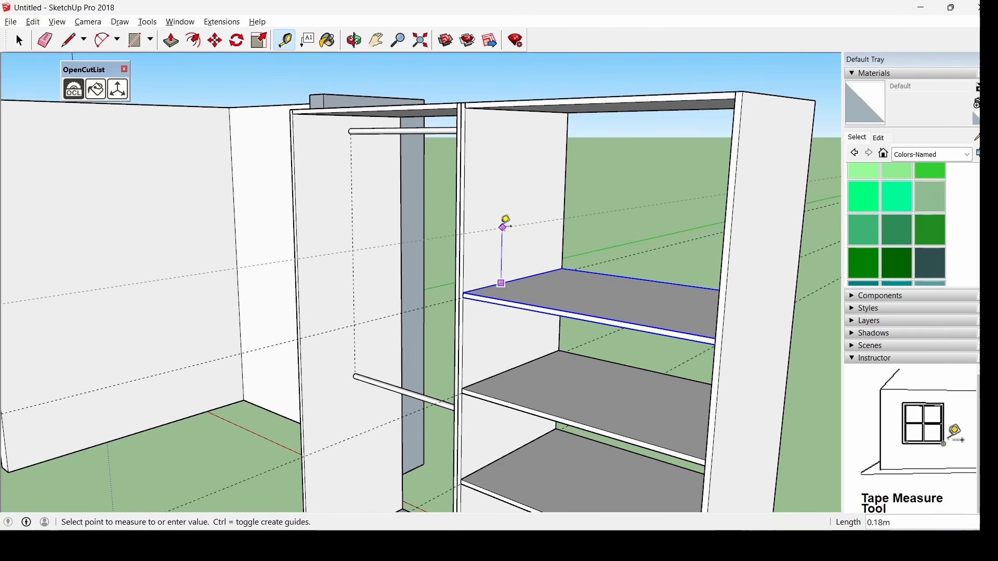
type(".29")
key("Return")
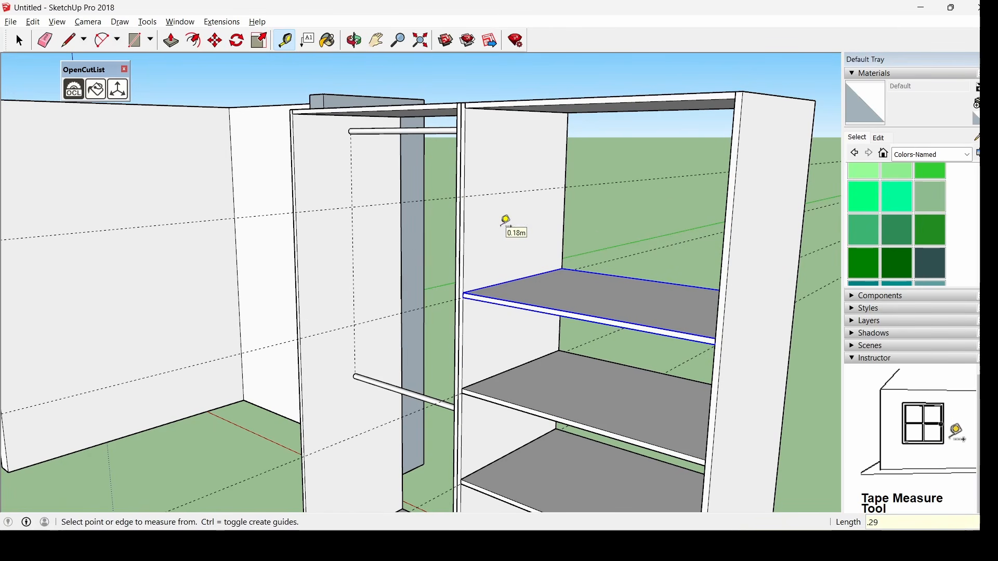
Paste a fourth shelf at the top guide, clear the selection and view the whole cabinet
key("ctrl+v")
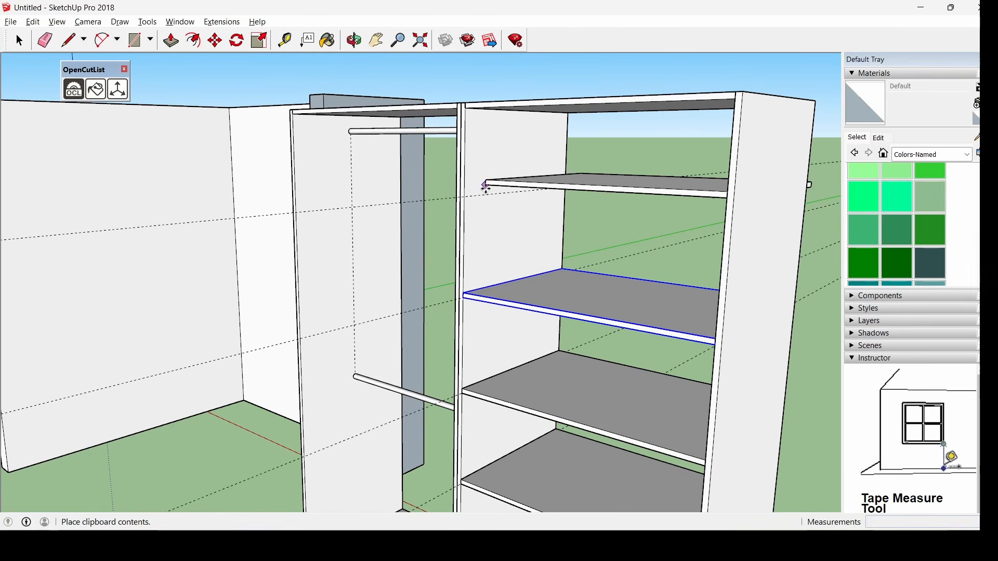
scroll(465, 194, "up", 3)
left_click(457, 191)
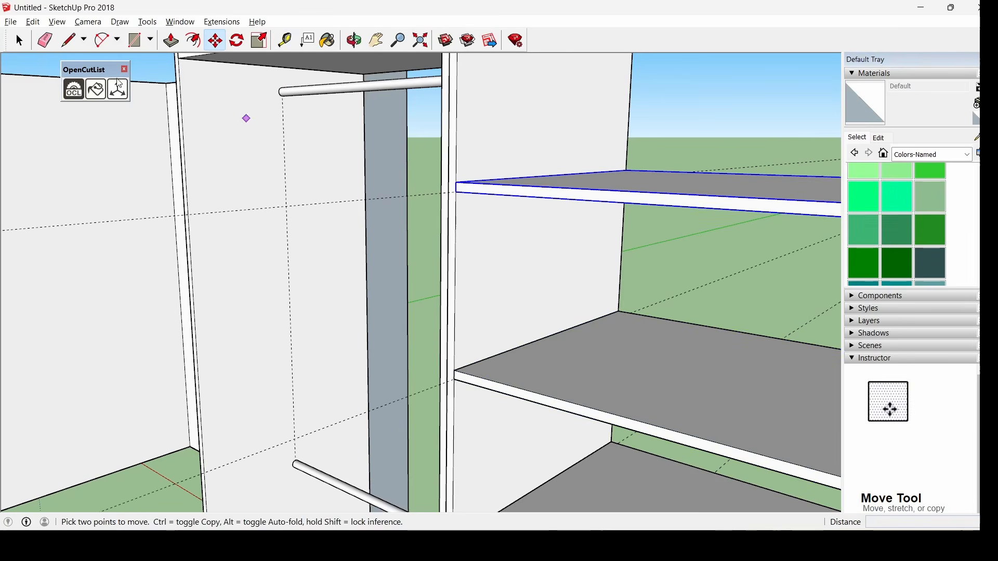
left_click(19, 40)
scroll(470, 224, "down", 7)
left_click(289, 381)
middle_click_drag(289, 381, 154, 321)
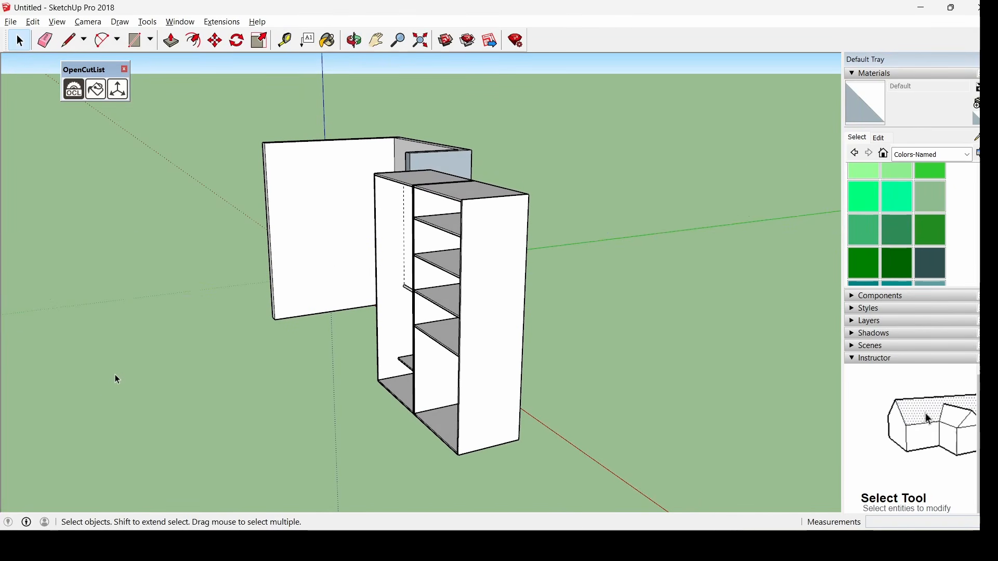
View the right bay's bottom from the front and start measuring from its inner bottom-left corner
middle_click_drag(426, 281, 628, 269)
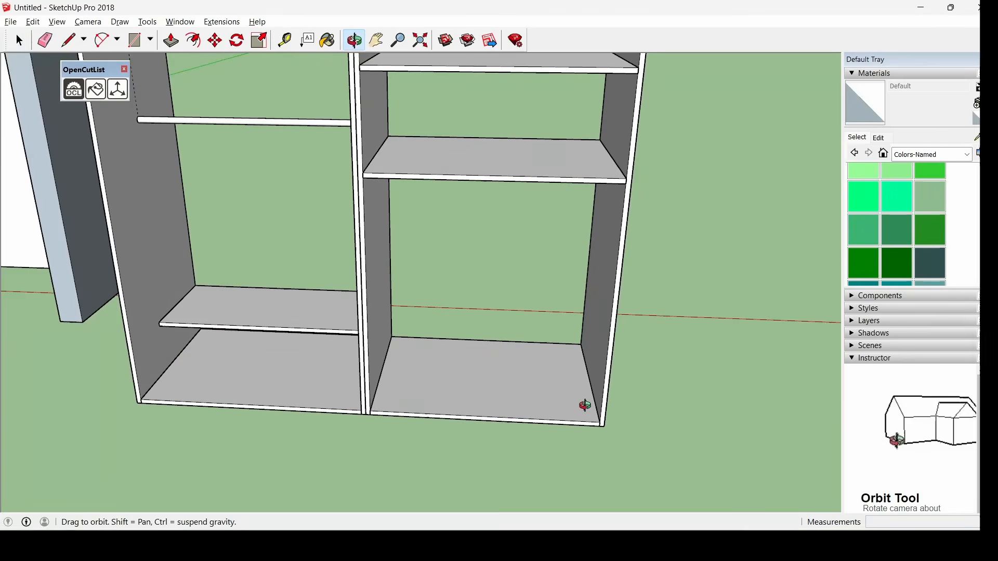
middle_click_drag(585, 406, 587, 407)
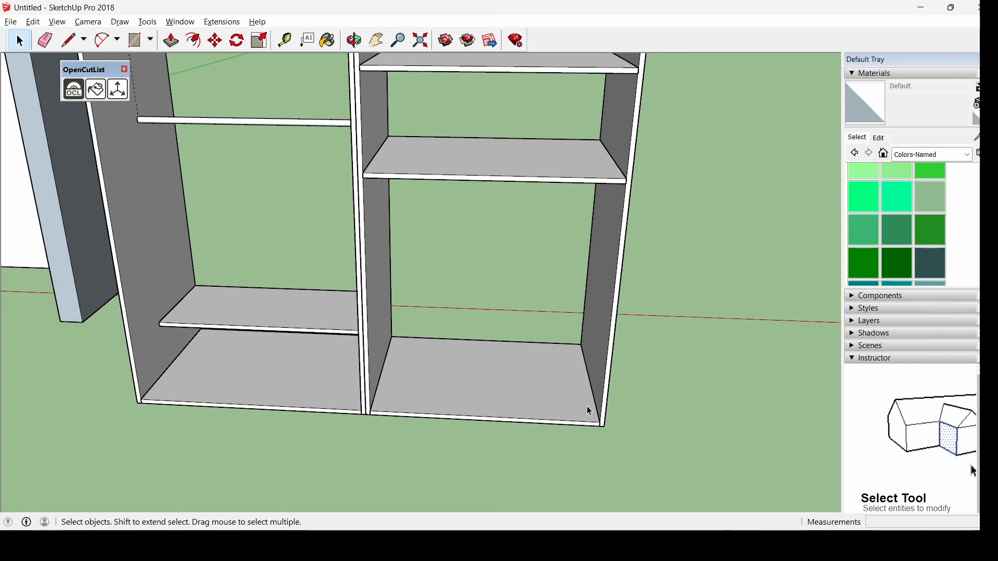
middle_click_drag(588, 408, 601, 412)
scroll(602, 414, "up", 2)
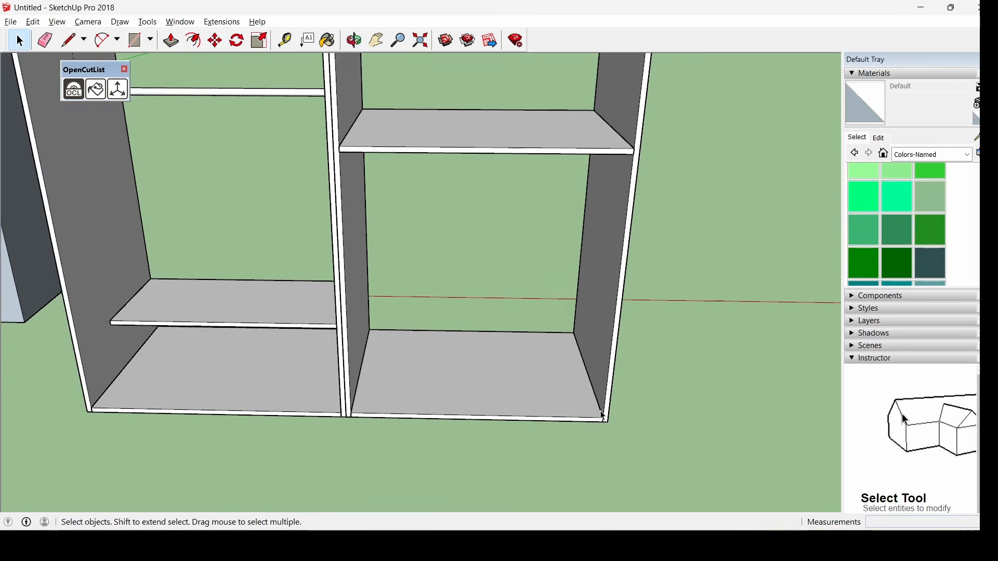
scroll(601, 415, "up", 3)
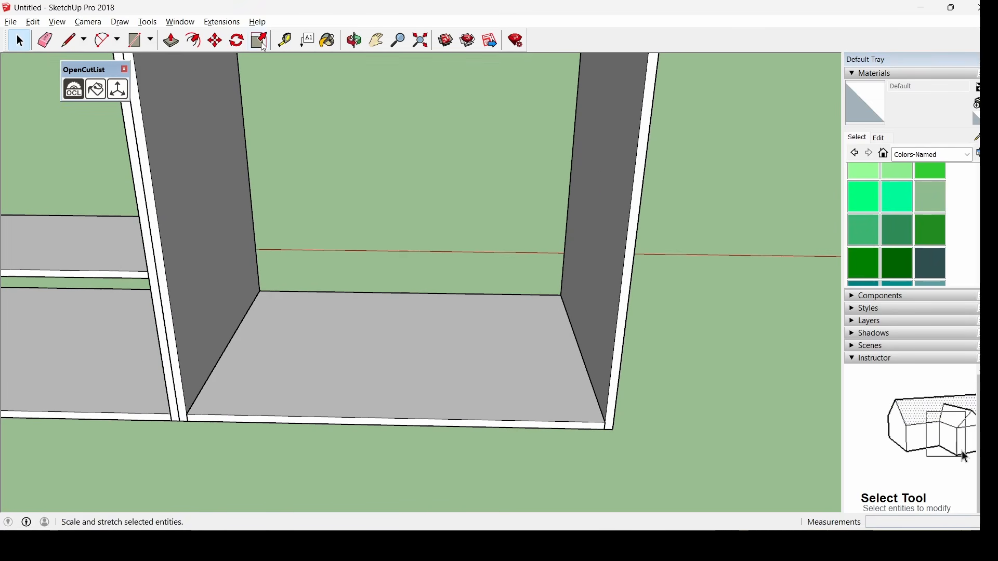
left_click(284, 40)
left_click(212, 373)
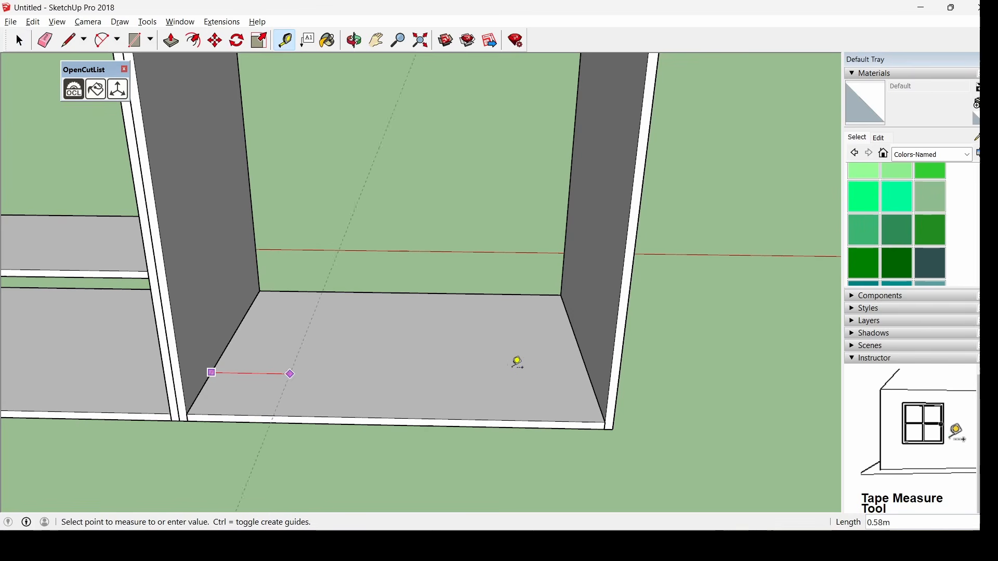
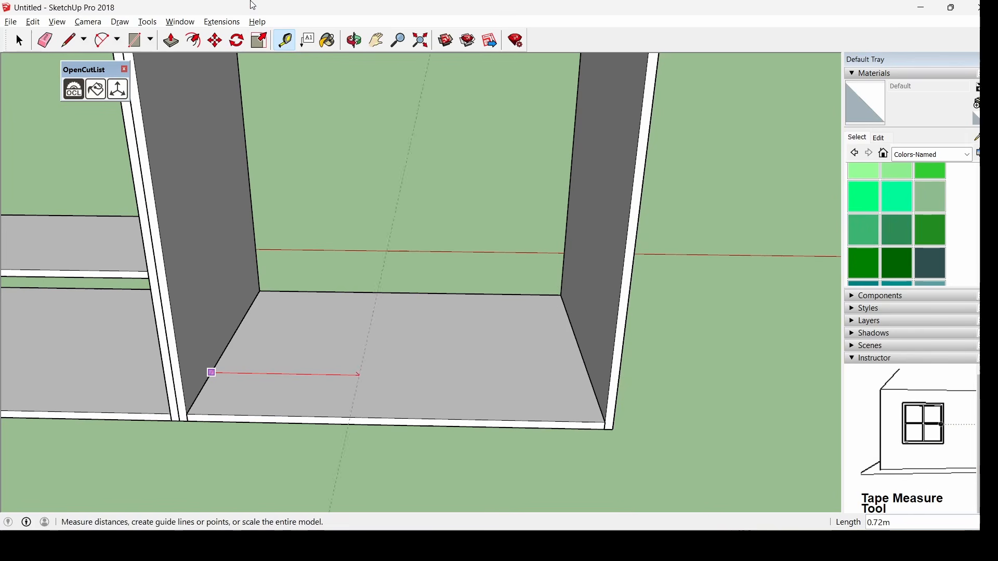
Place an inset guide along the right bay floor's left edge
left_click(283, 39)
scroll(229, 353, "up", 2)
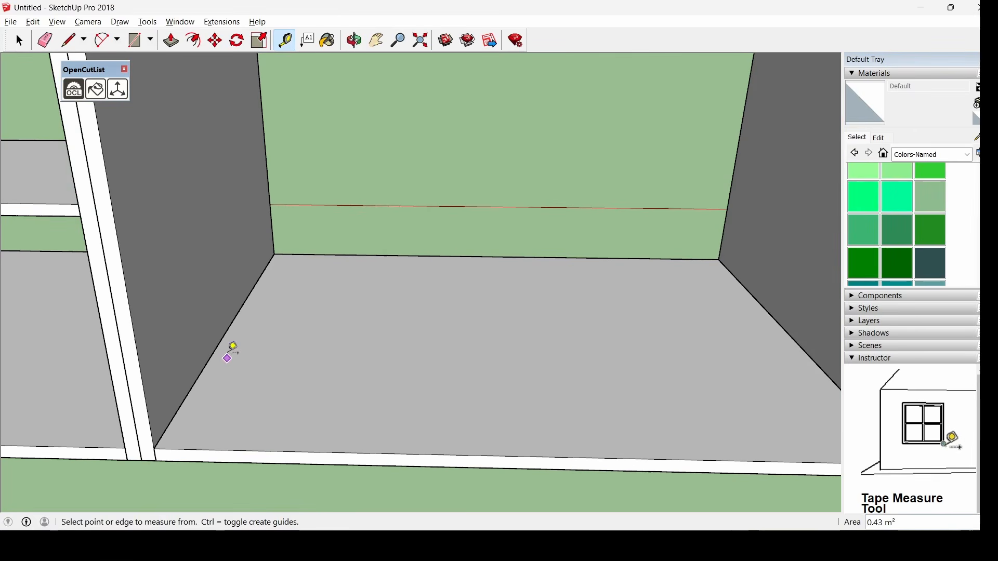
left_click(219, 344)
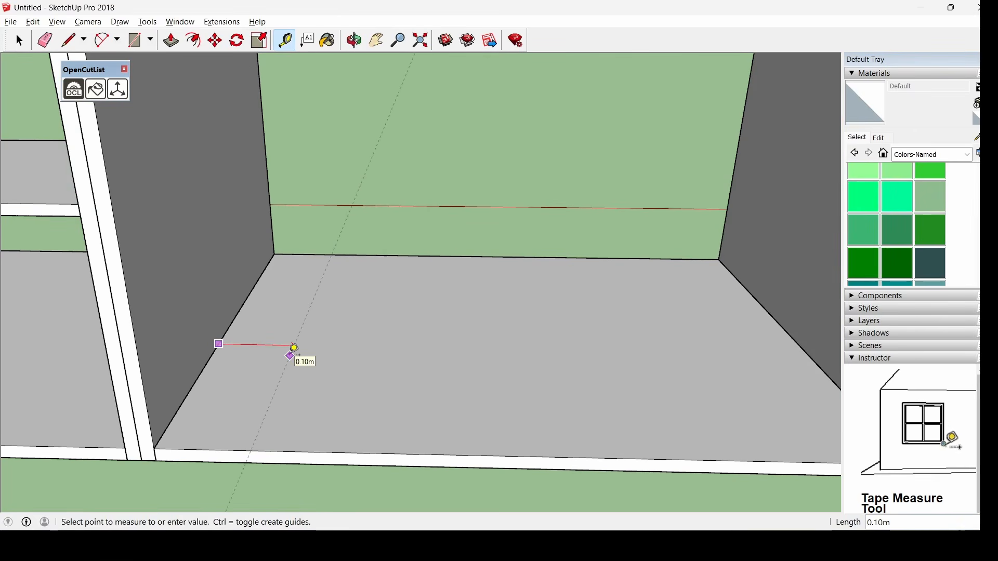
type(".013")
key("Return")
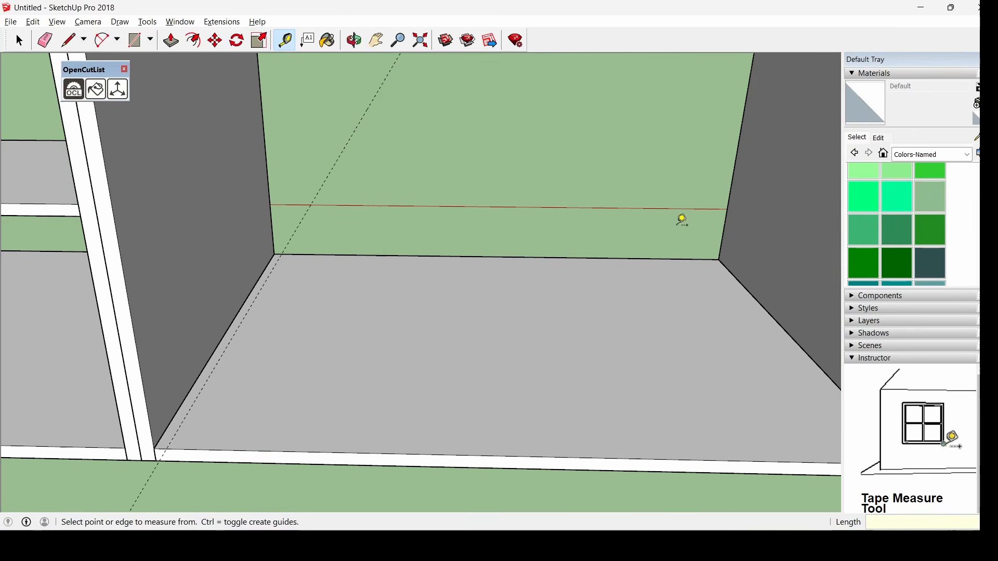
Place a guide just inside the floor's right edge
left_click(806, 352)
type(".")
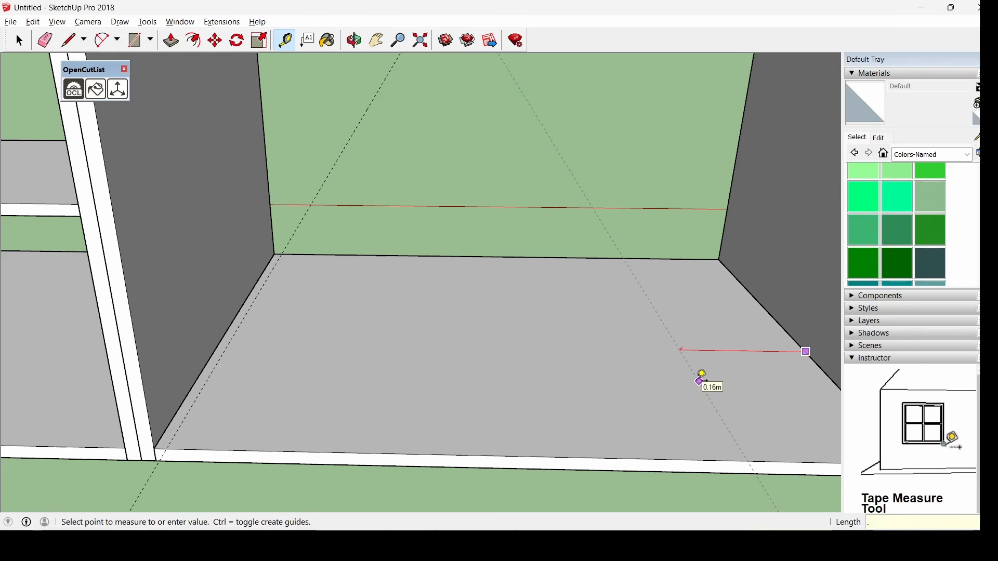
type("014")
key("Return")
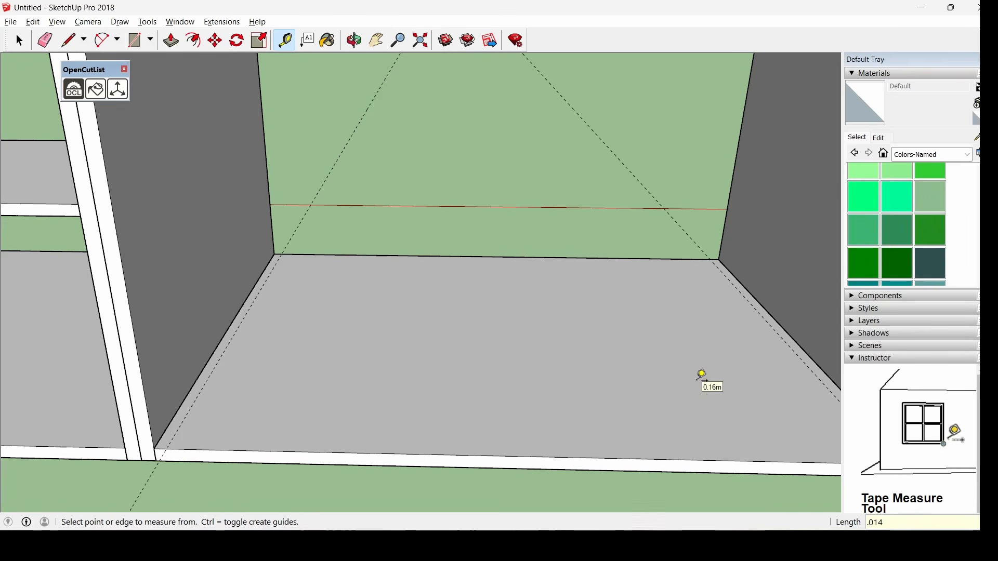
scroll(384, 321, "down", 2)
scroll(615, 356, "up", 2)
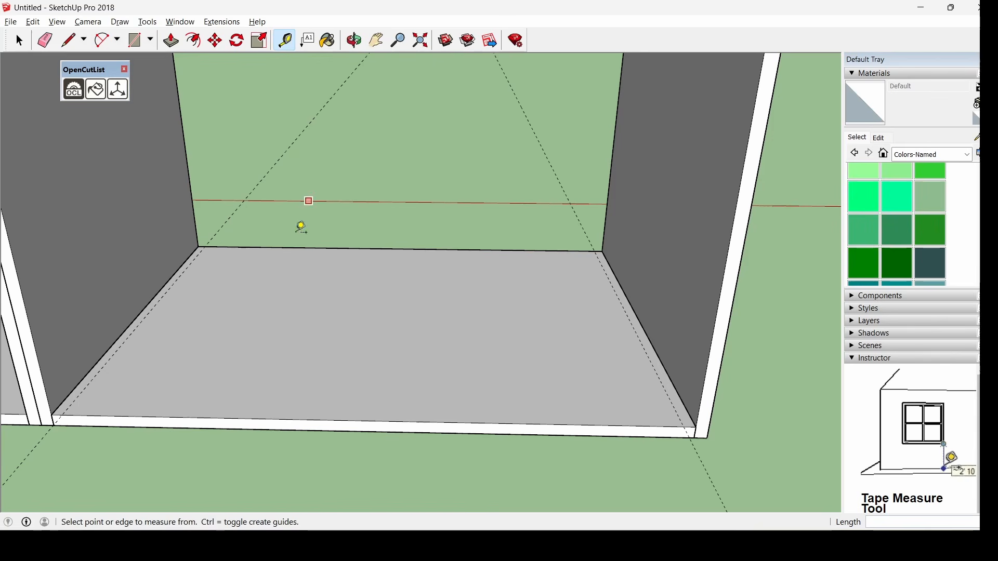
Add 0.015 m guides parallel to the floor's left and right edges
left_click(157, 304)
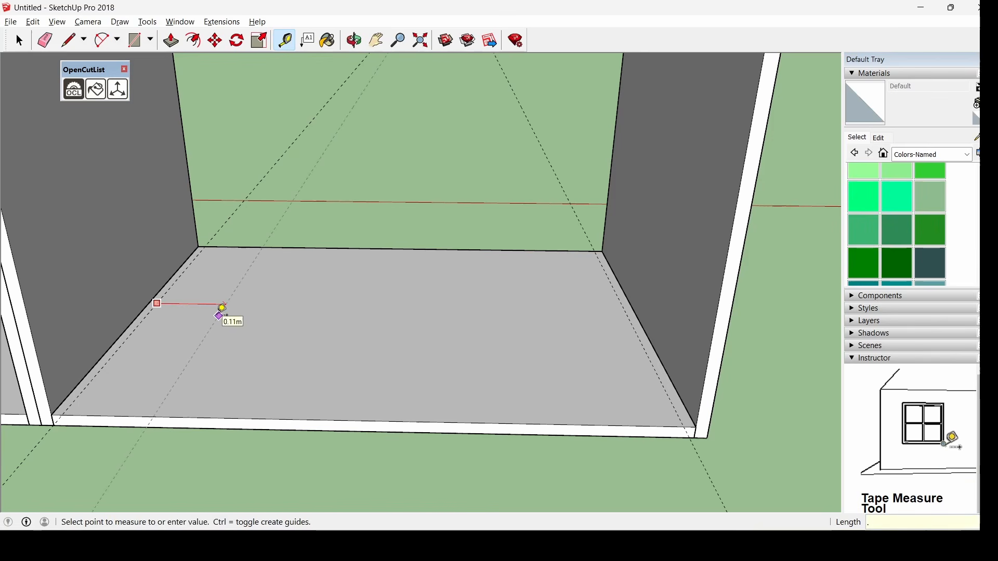
left_click(223, 308)
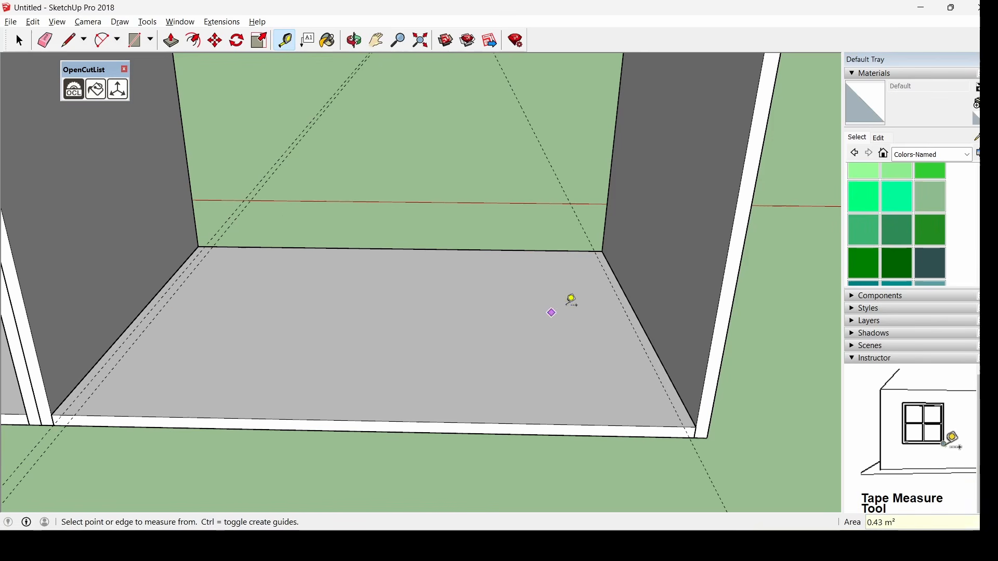
left_click(632, 323)
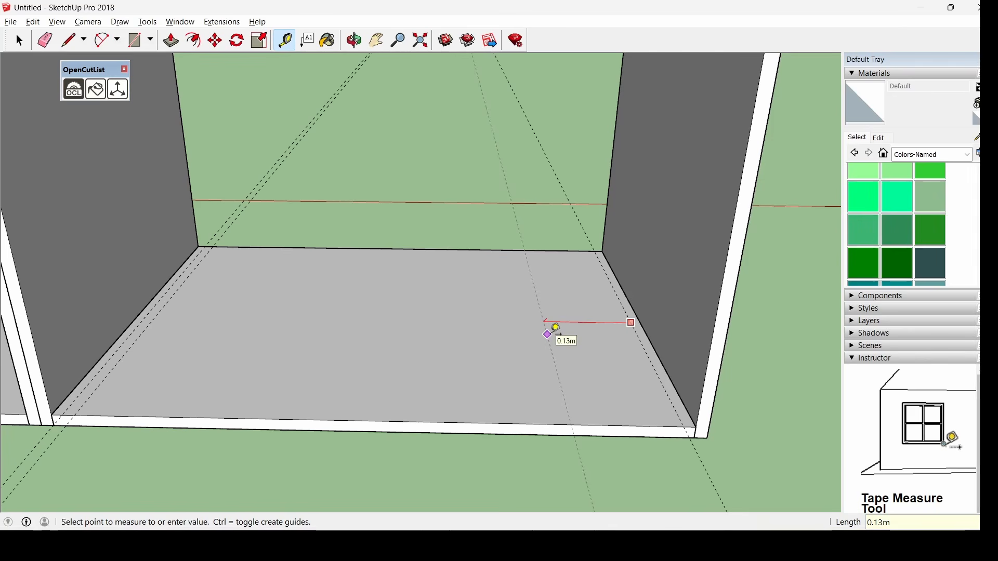
type(".015")
key("Return")
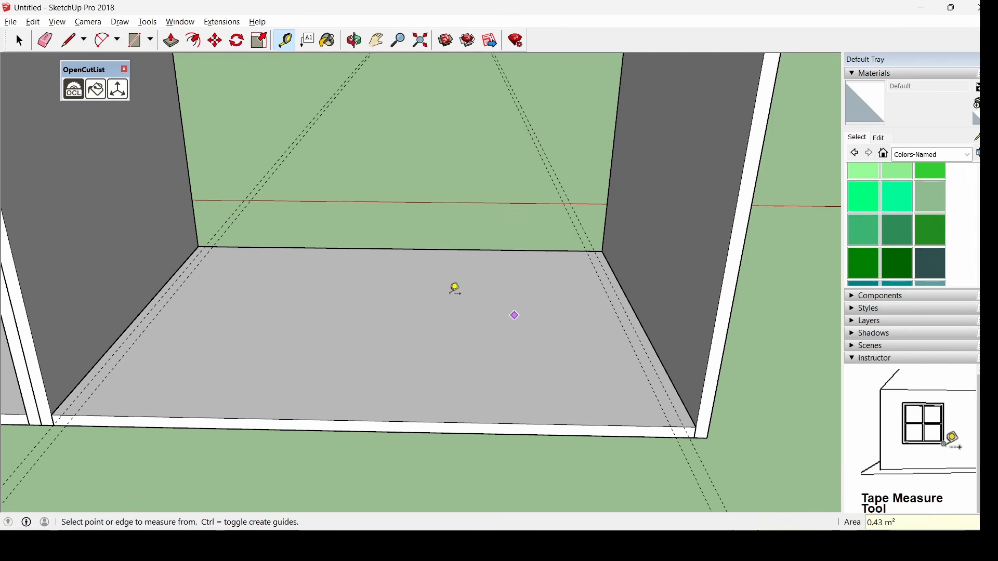
left_click(176, 292)
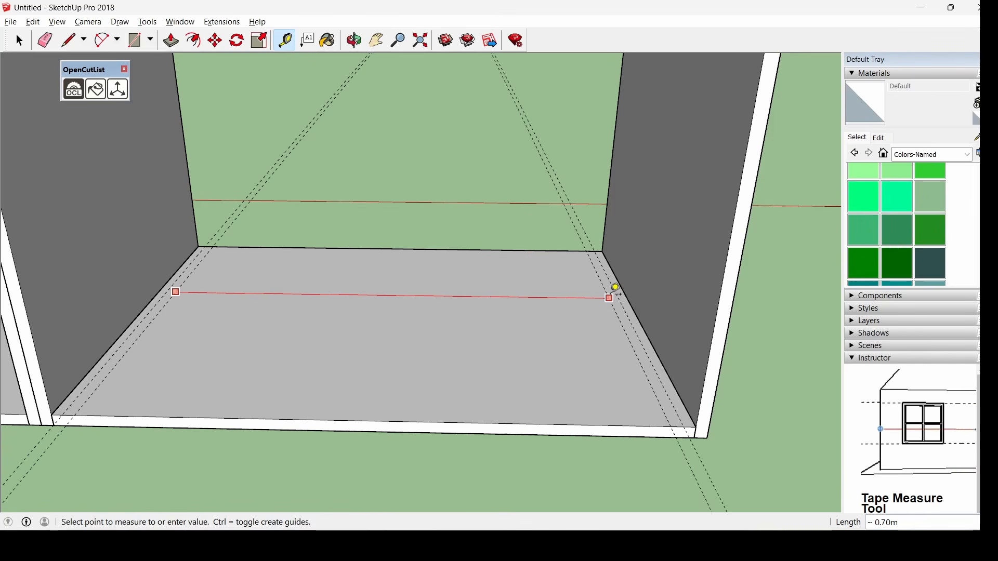
left_click(613, 293)
Place 0.015 m inset guides along the floor's front edge
middle_click_drag(383, 346, 237, 392)
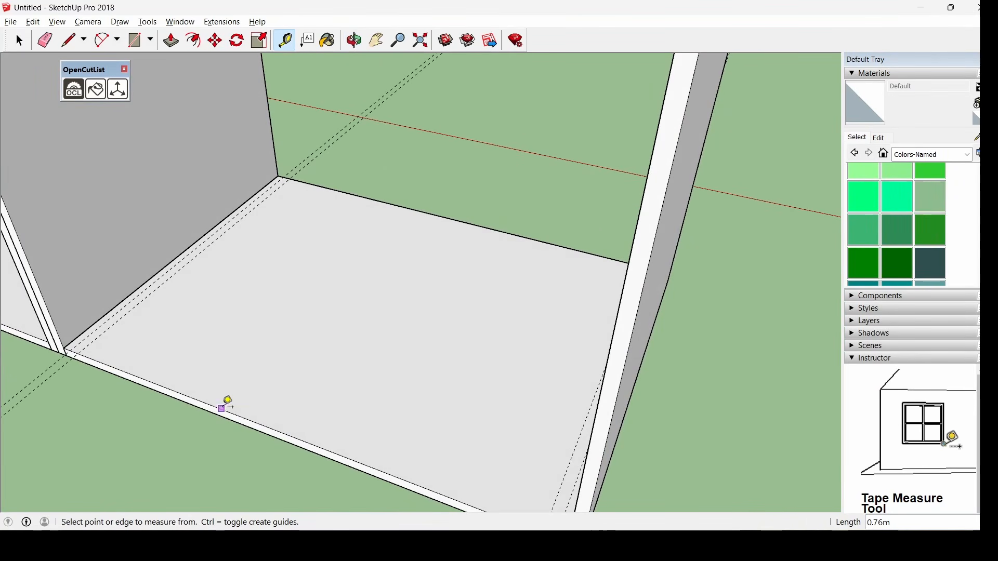
left_click(223, 410)
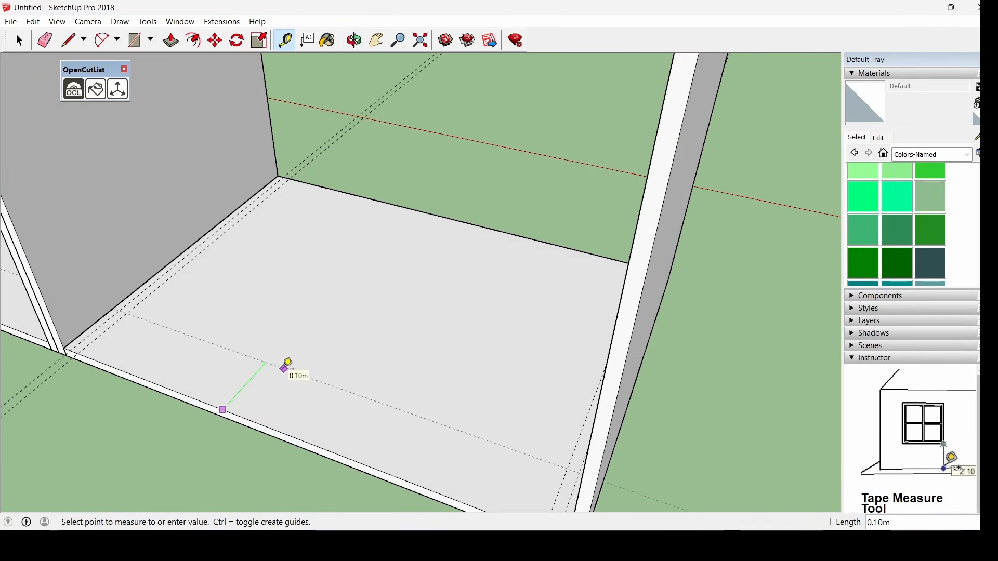
type(".015")
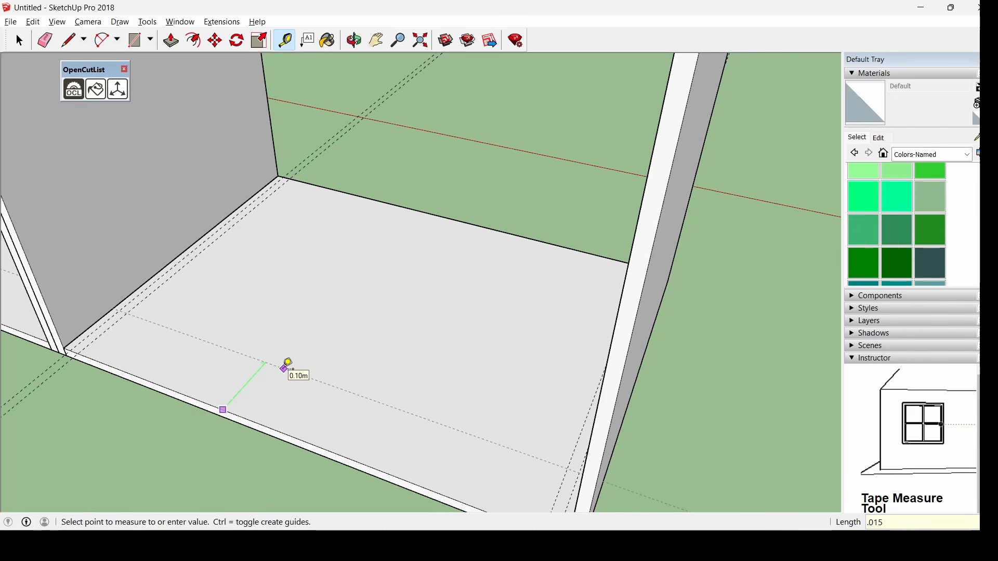
key("Return")
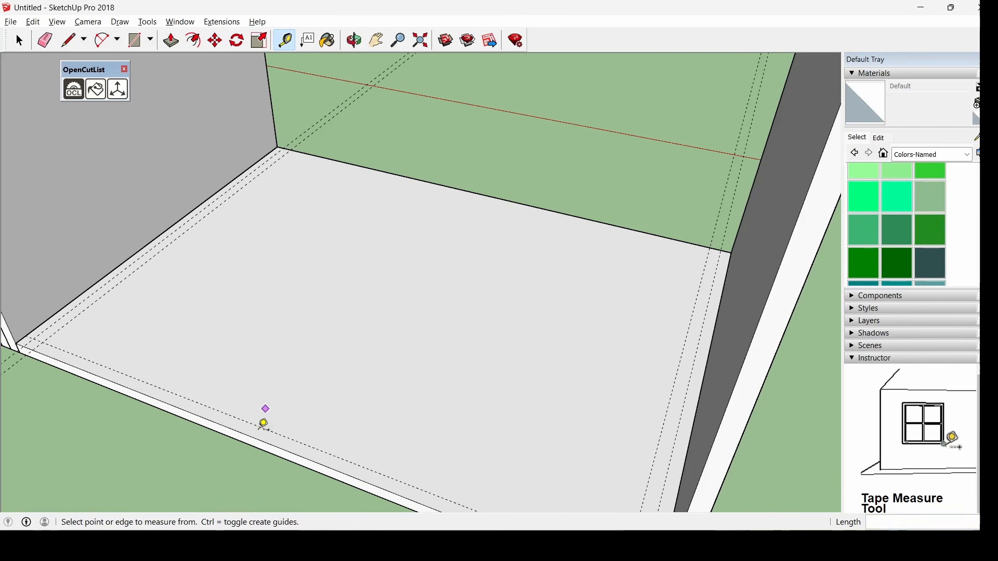
scroll(263, 412, "up", 1)
left_click(260, 427)
type(".015")
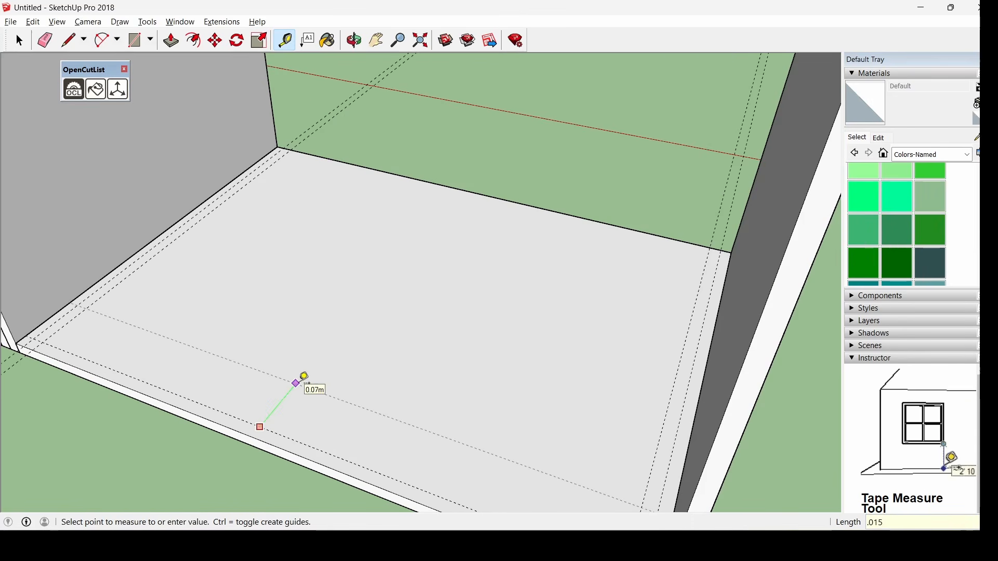
key("Return")
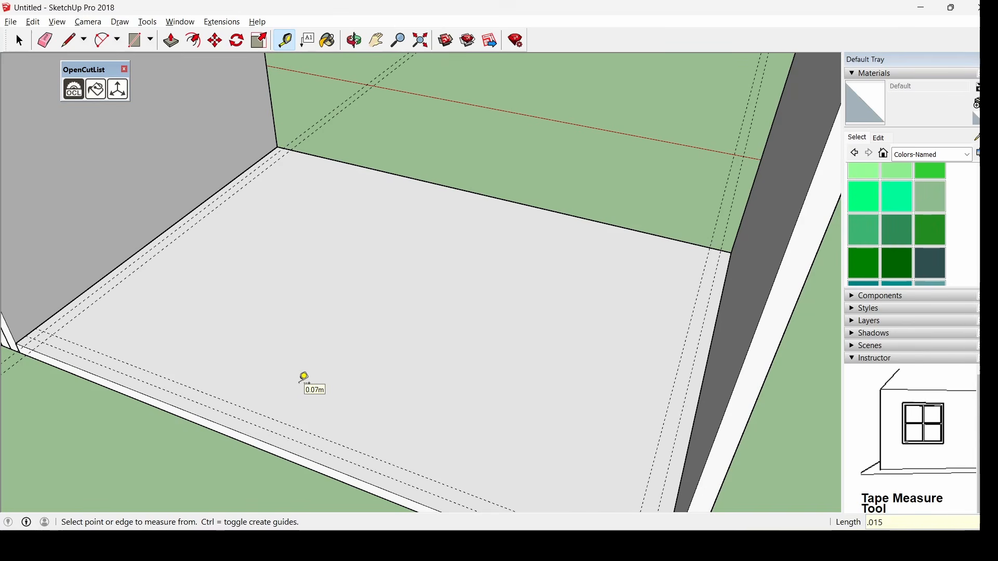
Measure 0.47 m from the floor's front edge toward the back
middle_click_drag(466, 247, 367, 311)
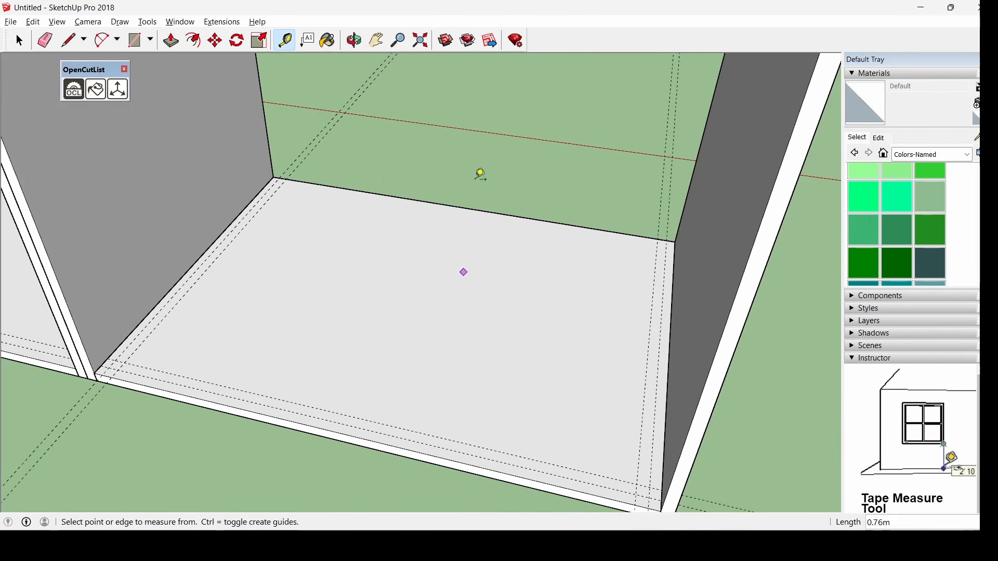
left_click(385, 425)
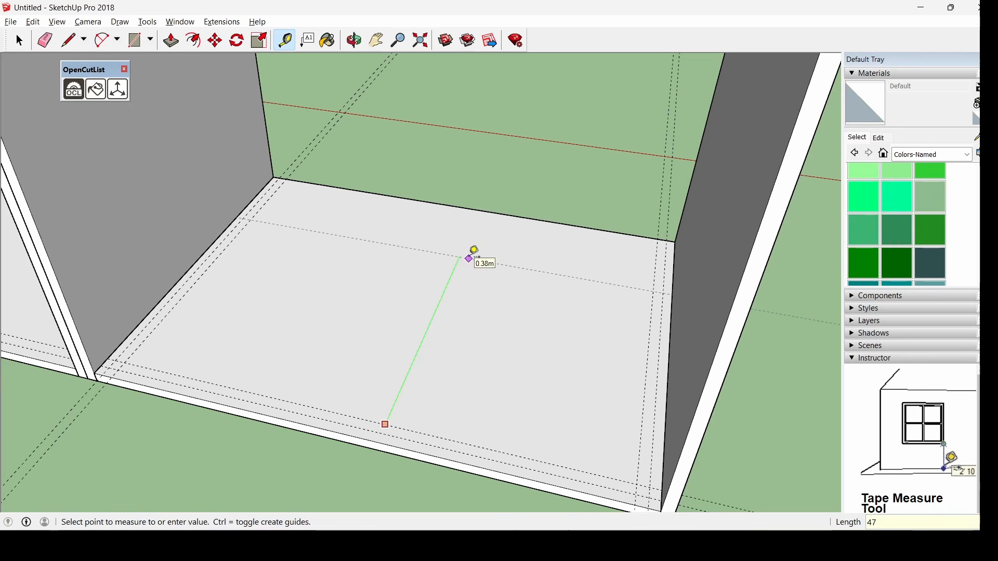
type(".47")
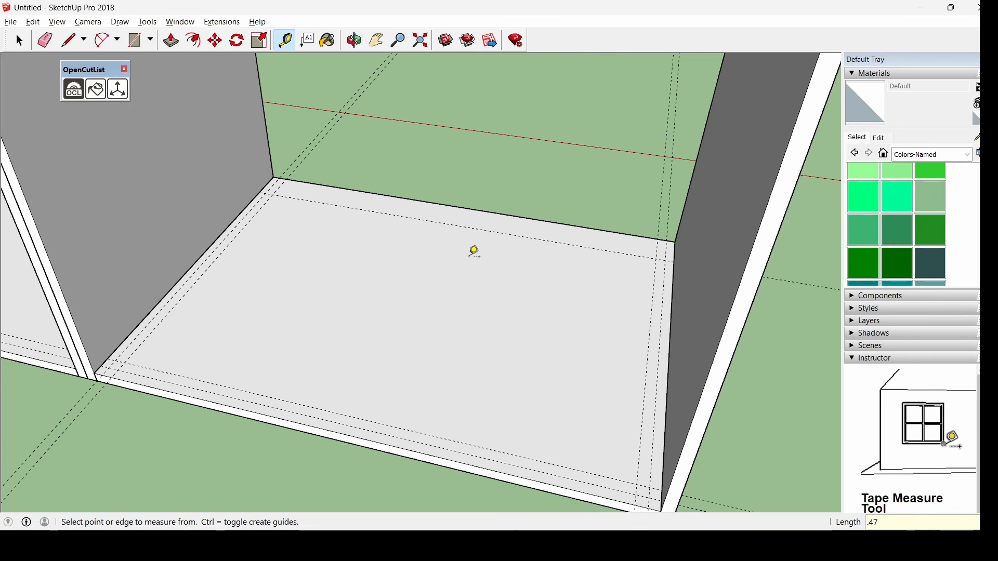
scroll(468, 230, "up", 3)
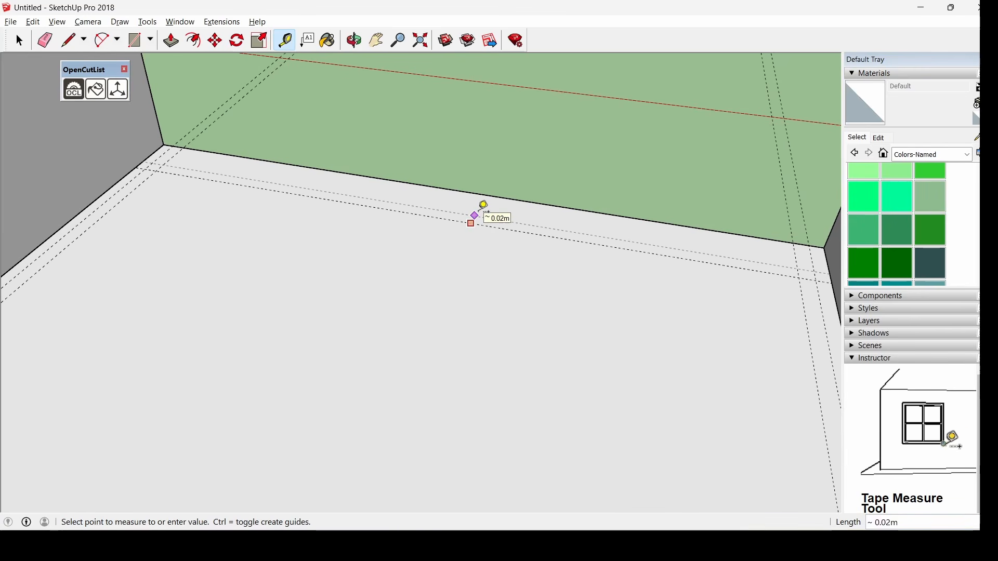
scroll(486, 211, "down", 3)
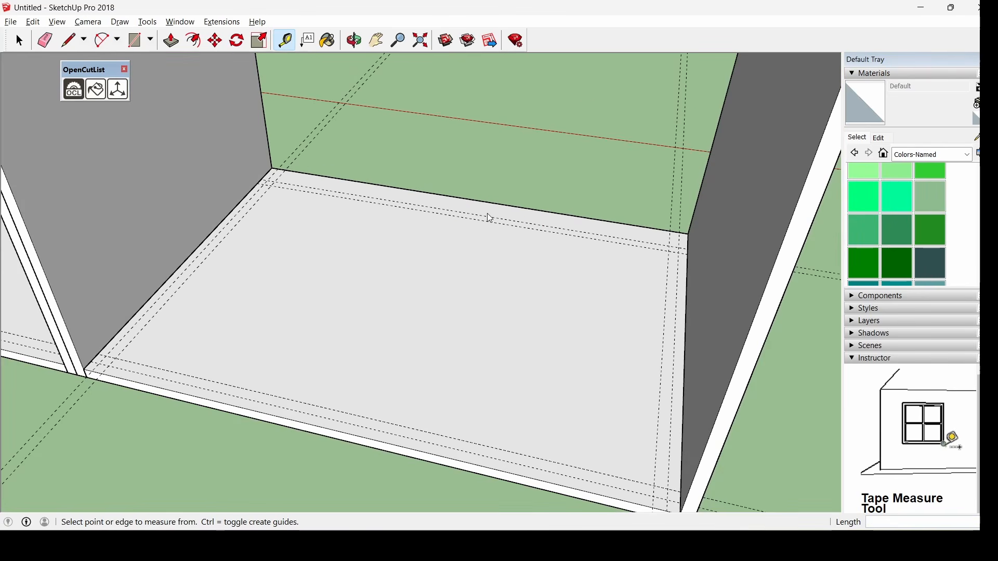
Measure across the floor from its corner, then return to the Select tool
middle_click_drag(488, 216, 695, 216)
scroll(779, 386, "up", 3)
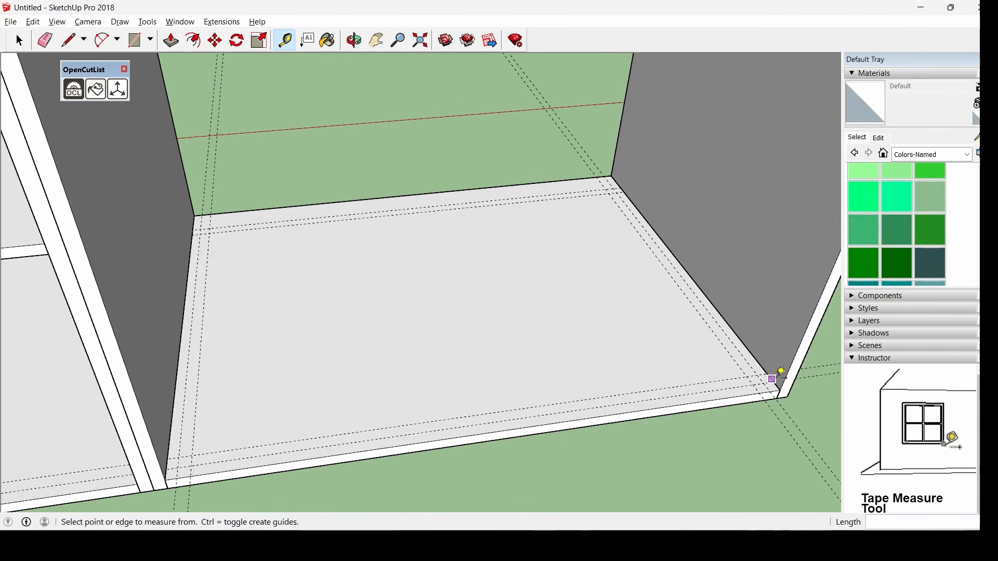
left_click(774, 382)
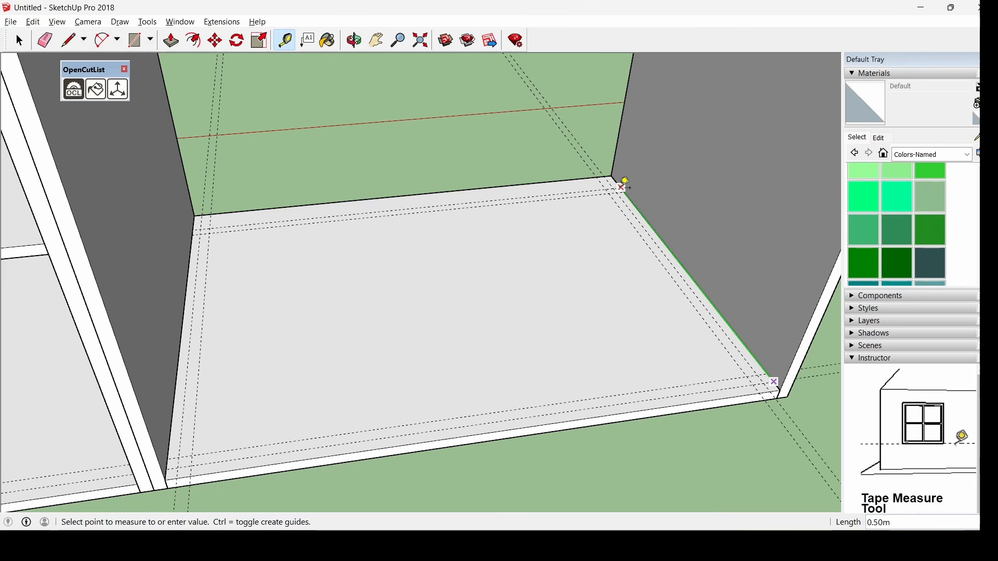
left_click(19, 41)
scroll(585, 268, "down", 2)
middle_click_drag(586, 268, 521, 284)
scroll(522, 285, "down", 3)
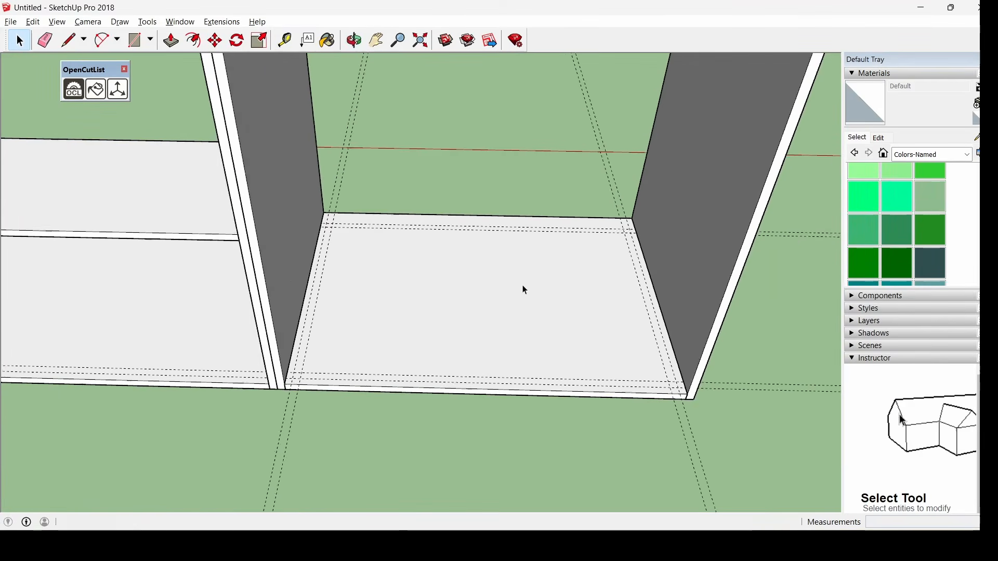
scroll(620, 319, "up", 3)
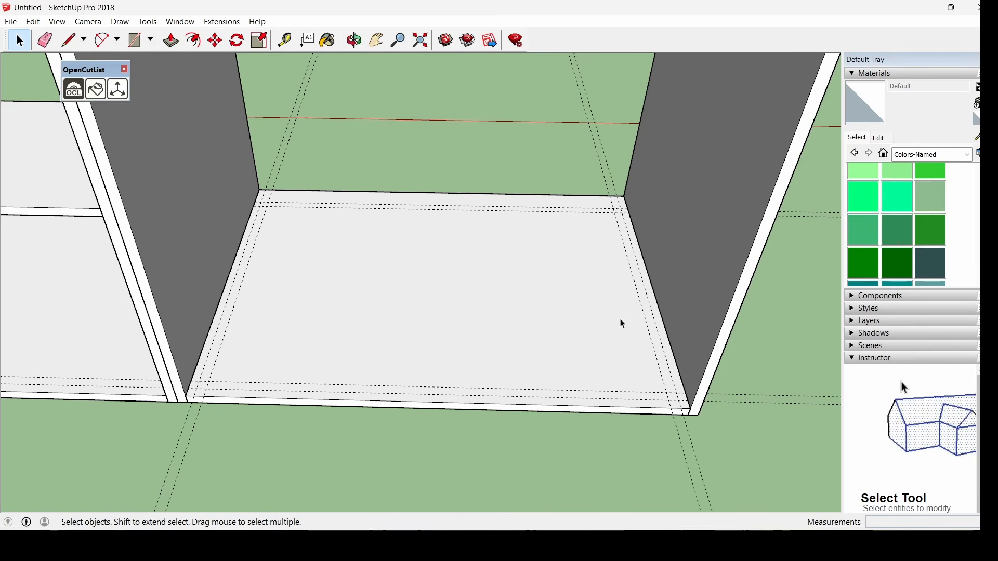
Draw a rectangle inside the floor guides and thicken it into a 0.015 m slab
left_click(135, 39)
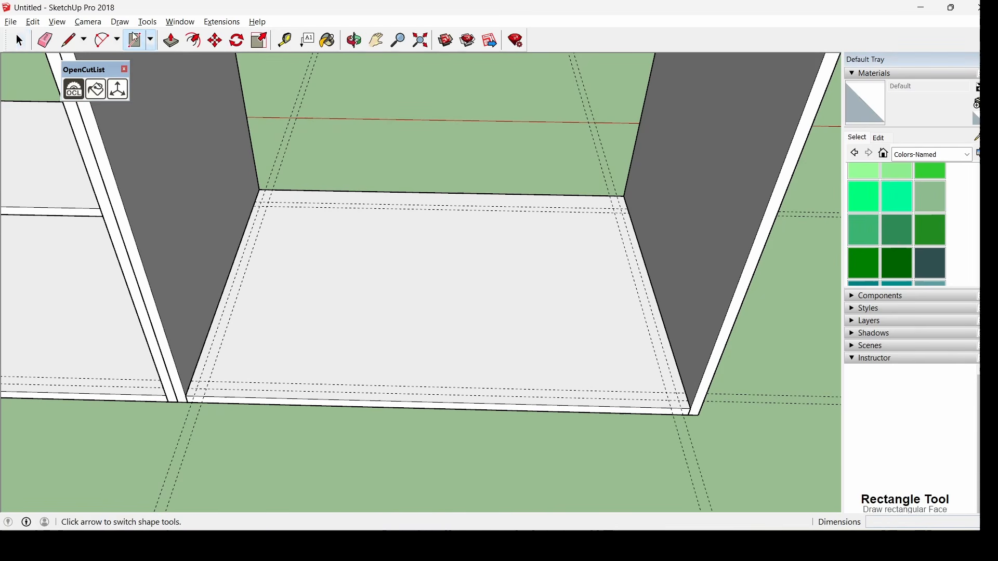
left_click(267, 206)
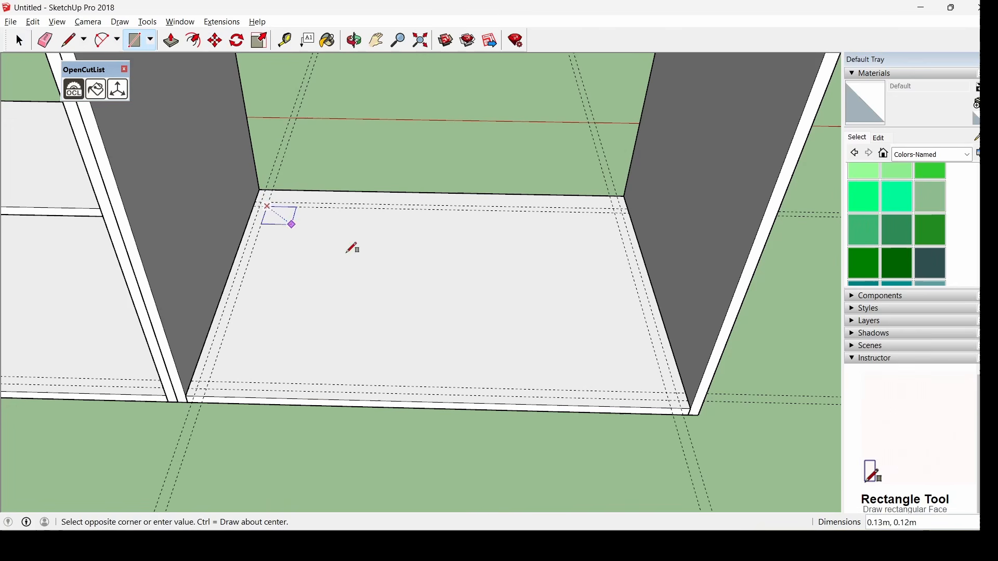
left_click(668, 392)
left_click(170, 43)
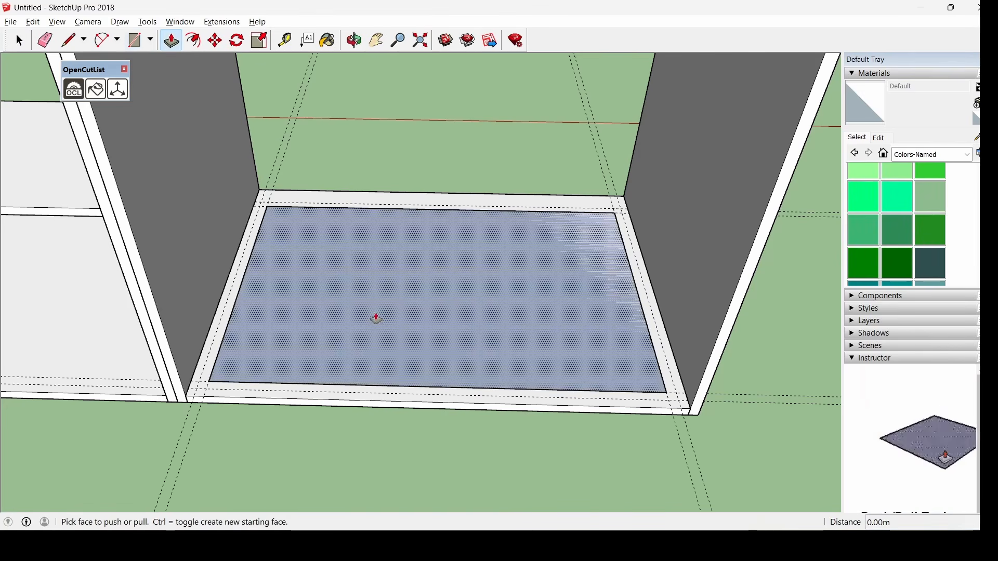
left_click(416, 350)
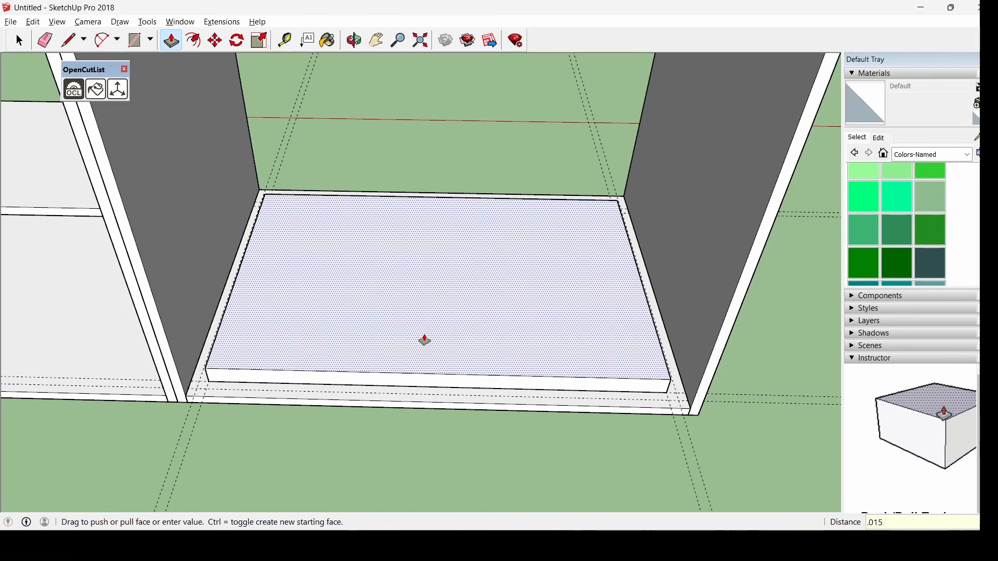
left_click(424, 340)
key("space")
Make the slab a component named basecajon
middle_click_drag(298, 231, 213, 187)
left_click_drag(205, 196, 656, 389)
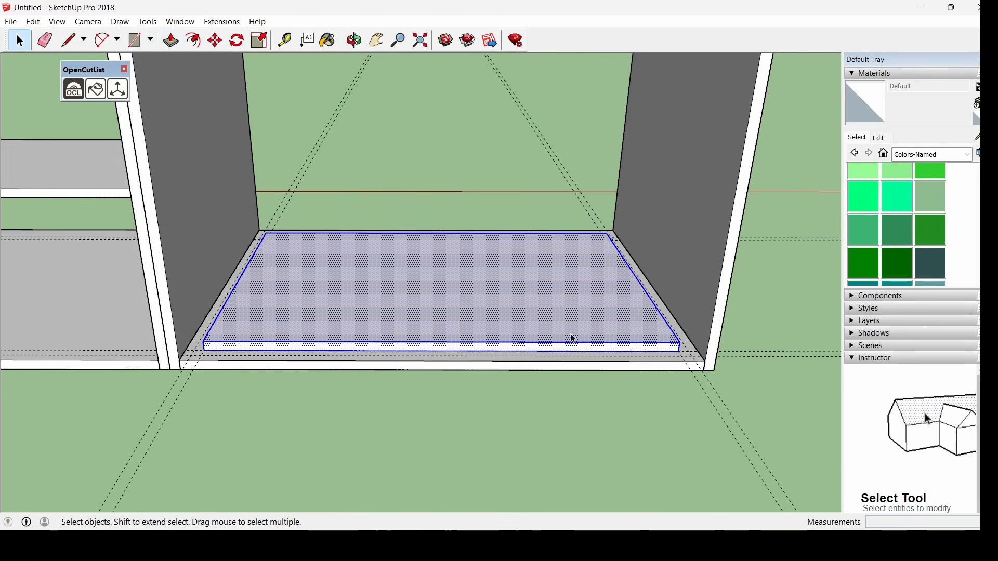
right_click(518, 287)
left_click(586, 379)
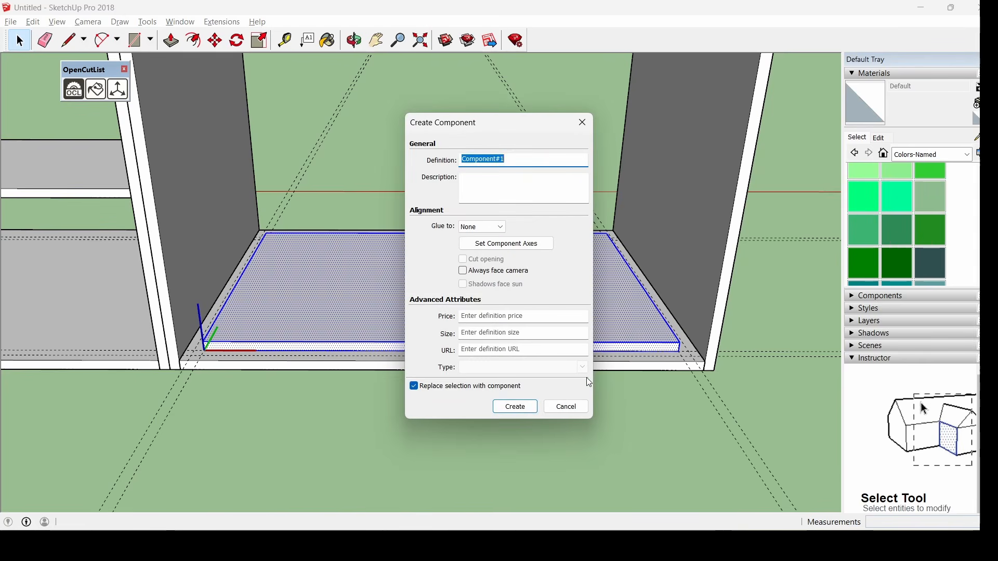
type("basecajon")
key("Return")
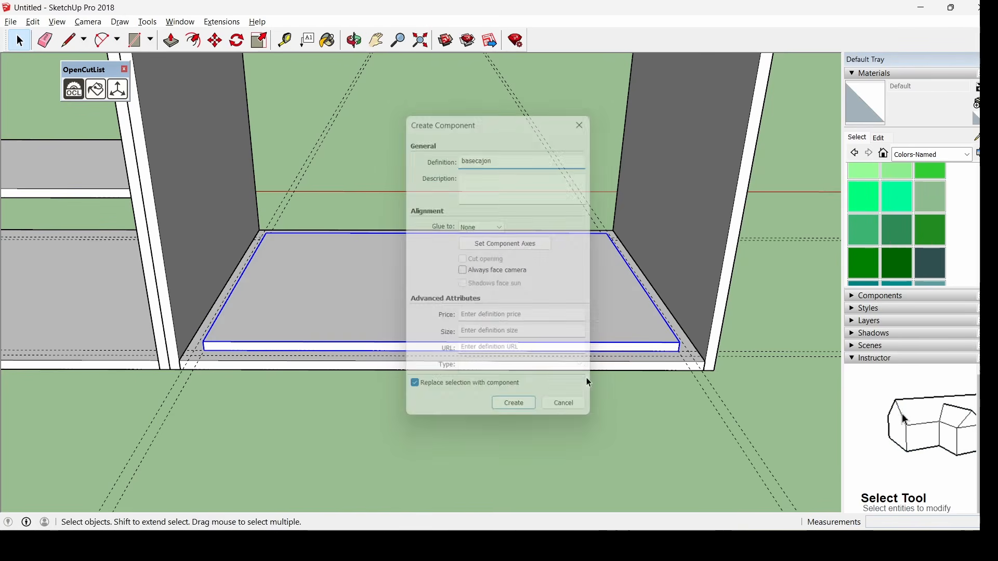
middle_click_drag(419, 210, 429, 379)
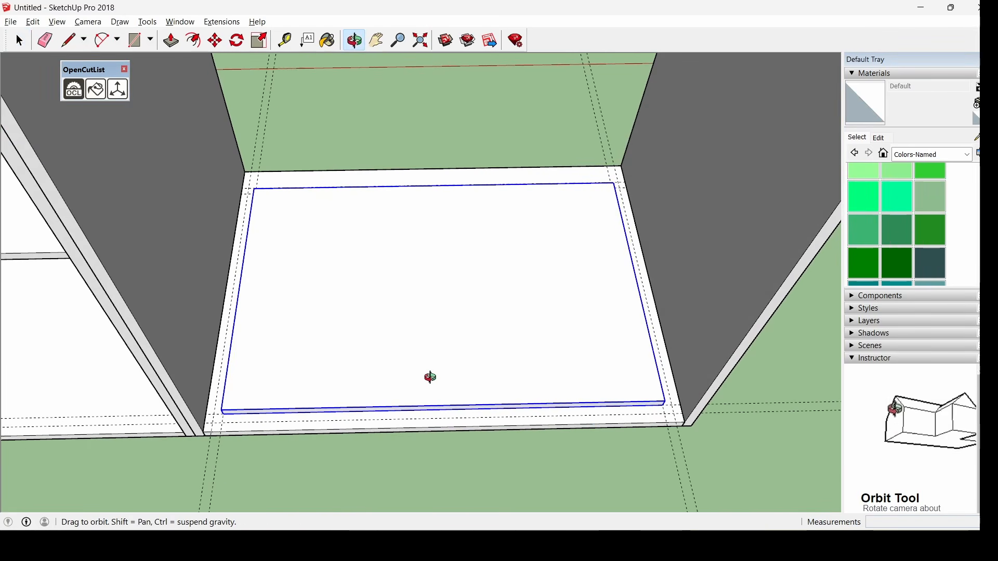
Draw a thin rectangle along the base's front edge and raise it 0.15 m
left_click(143, 46)
scroll(282, 441, "up", 2)
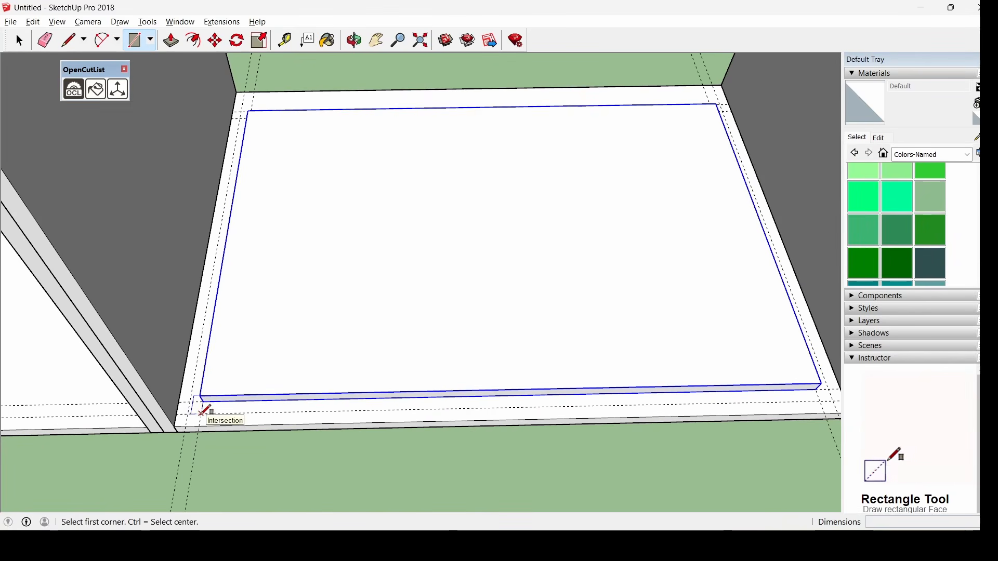
left_click(201, 412)
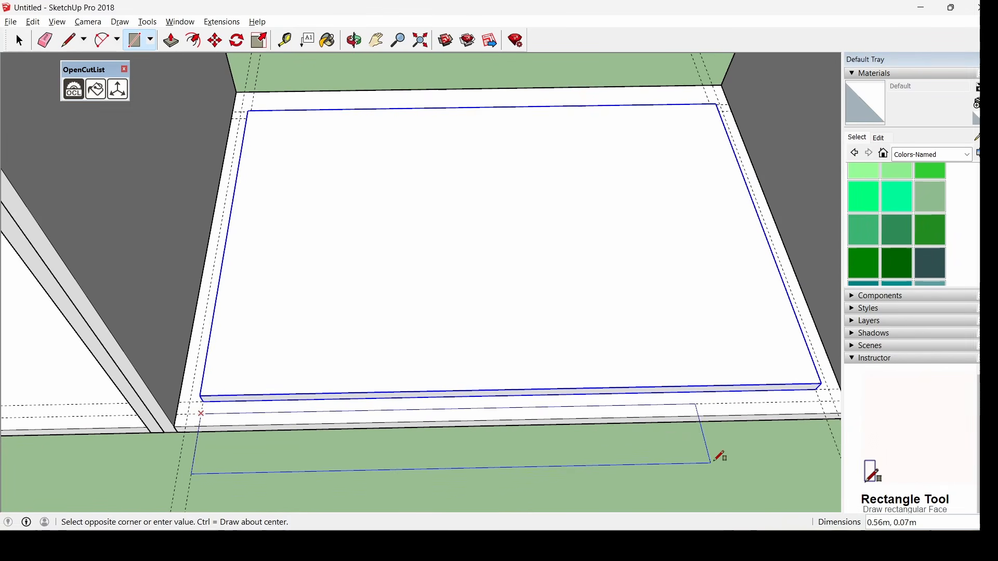
left_click(822, 389)
left_click(171, 41)
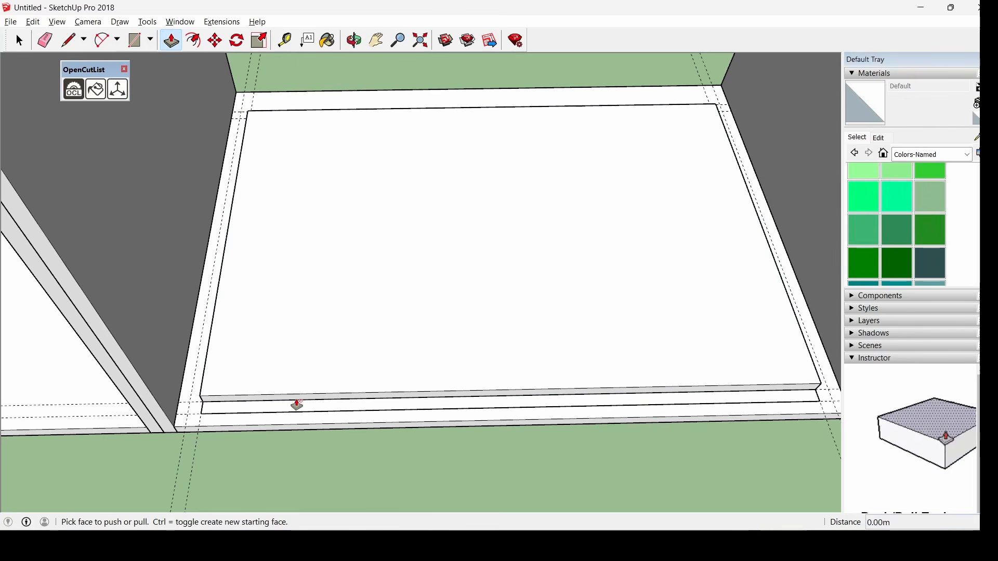
left_click(298, 405)
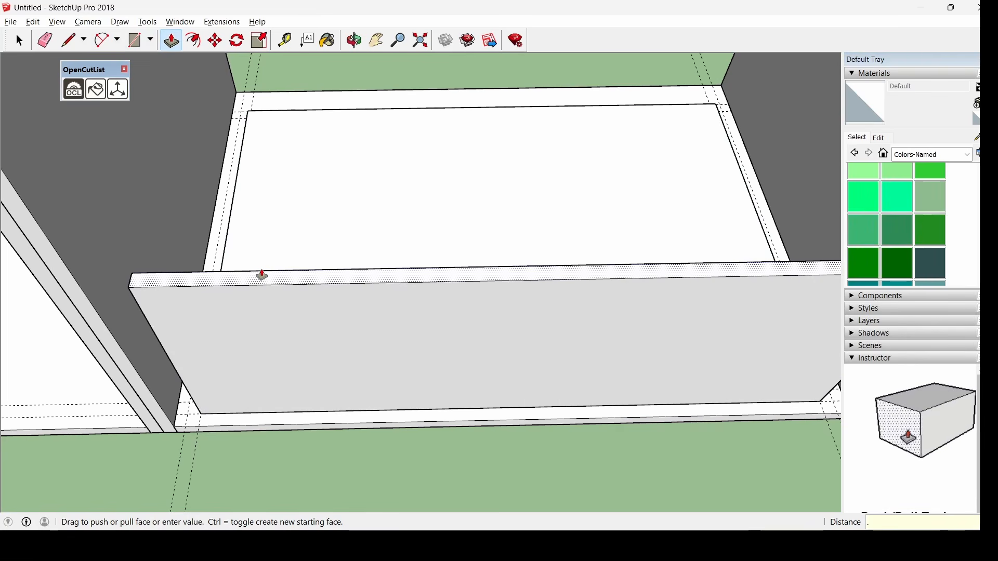
key("Return")
middle_click_drag(261, 274, 397, 216)
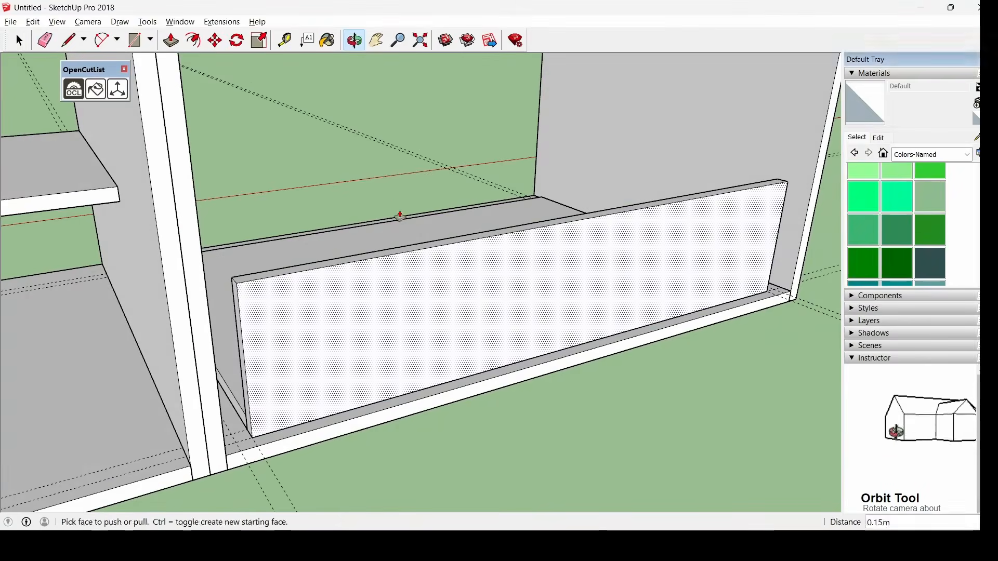
key("space")
Make the raised panel a component named frentecajon15
middle_click_drag(363, 249, 220, 138)
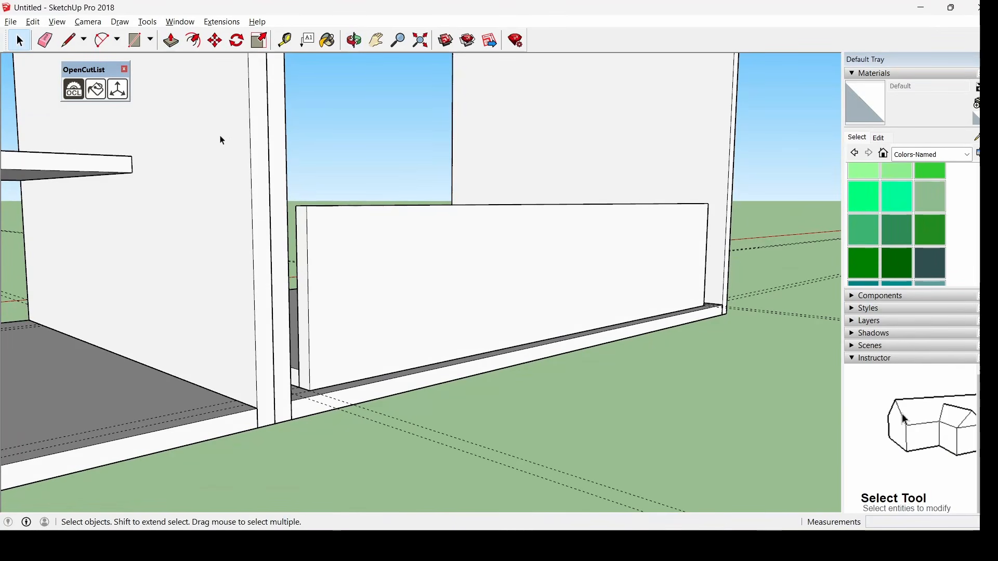
left_click_drag(215, 133, 721, 456)
right_click(470, 284)
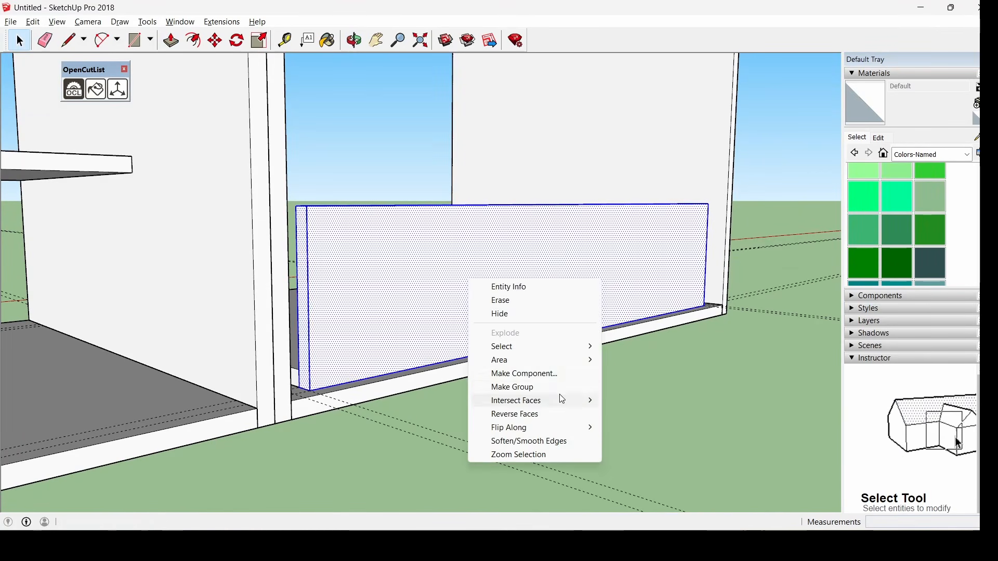
left_click(568, 374)
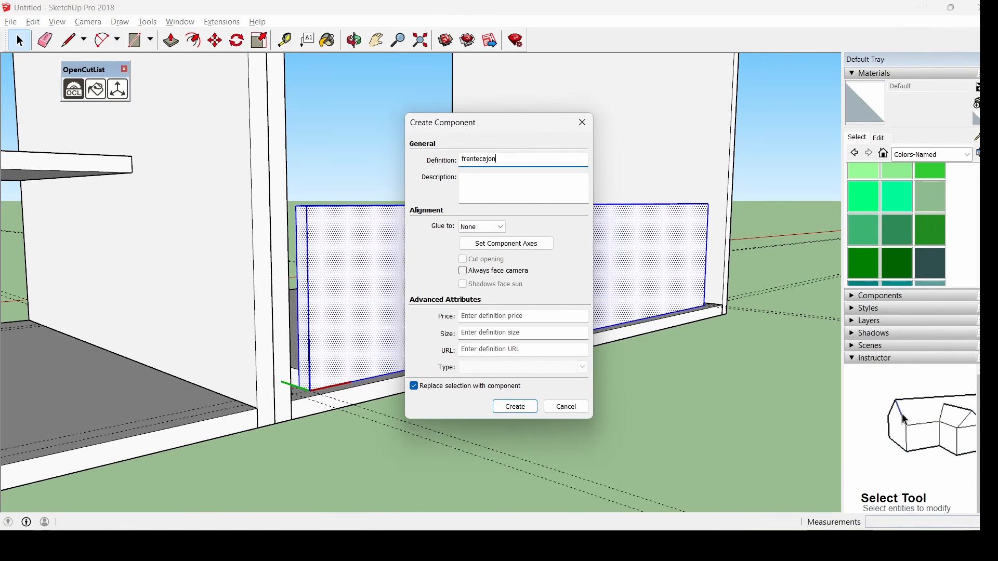
type("frentecajon15")
key("Return")
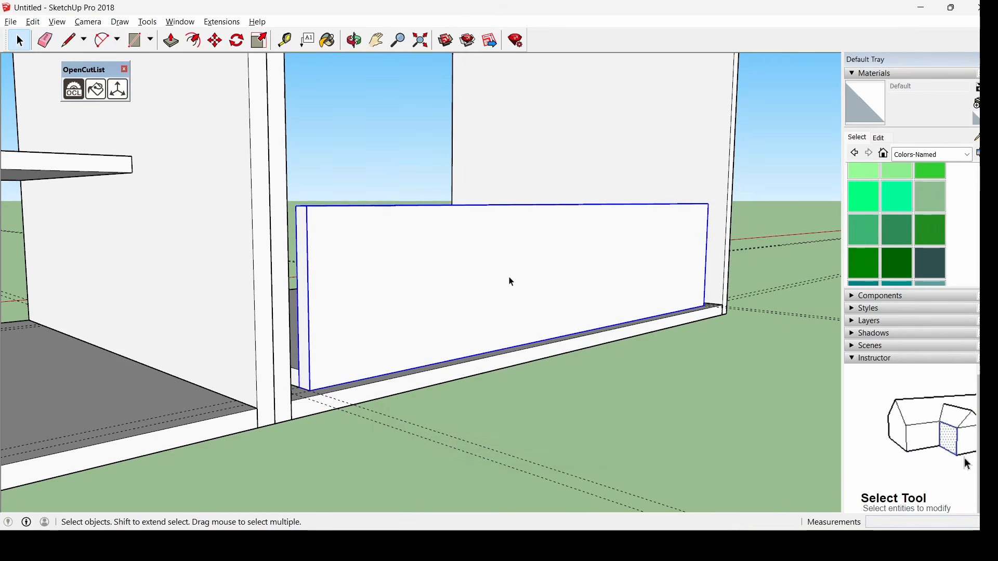
Paste a copy of the frentecajon15 panel onto the base
scroll(451, 282, "down", 3)
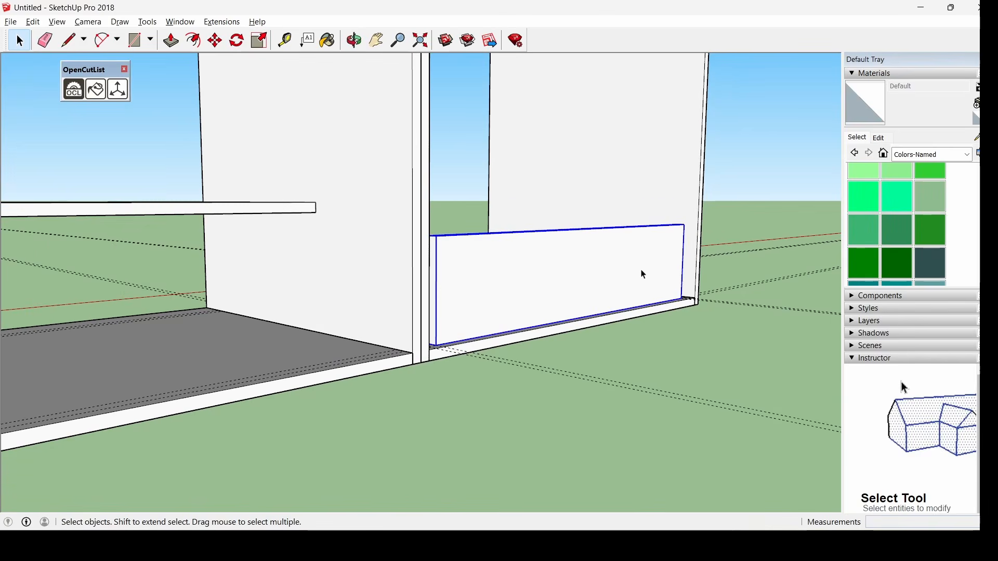
middle_click_drag(641, 274, 83, 496)
key("ctrl+v")
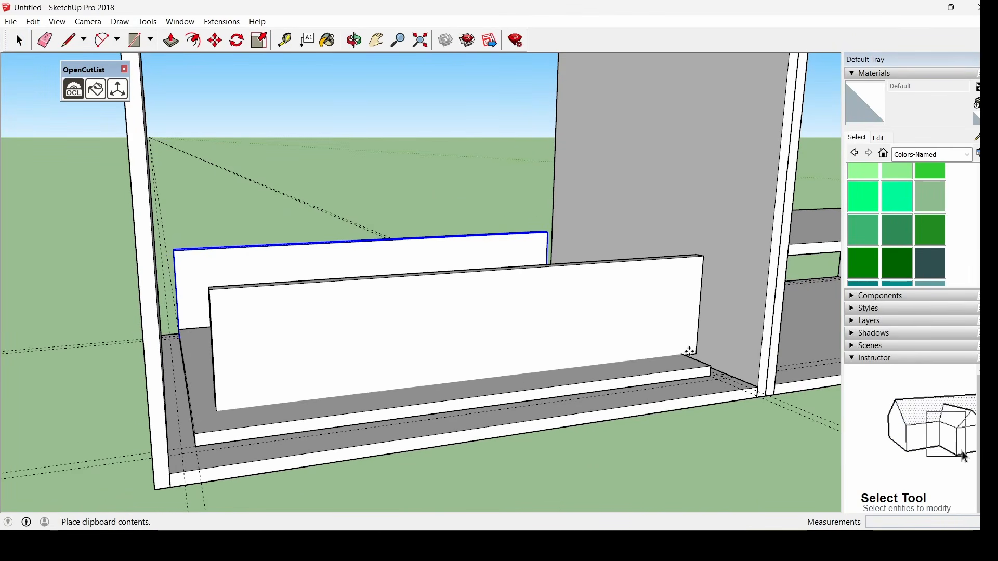
left_click(710, 366)
middle_click_drag(354, 416, 187, 403)
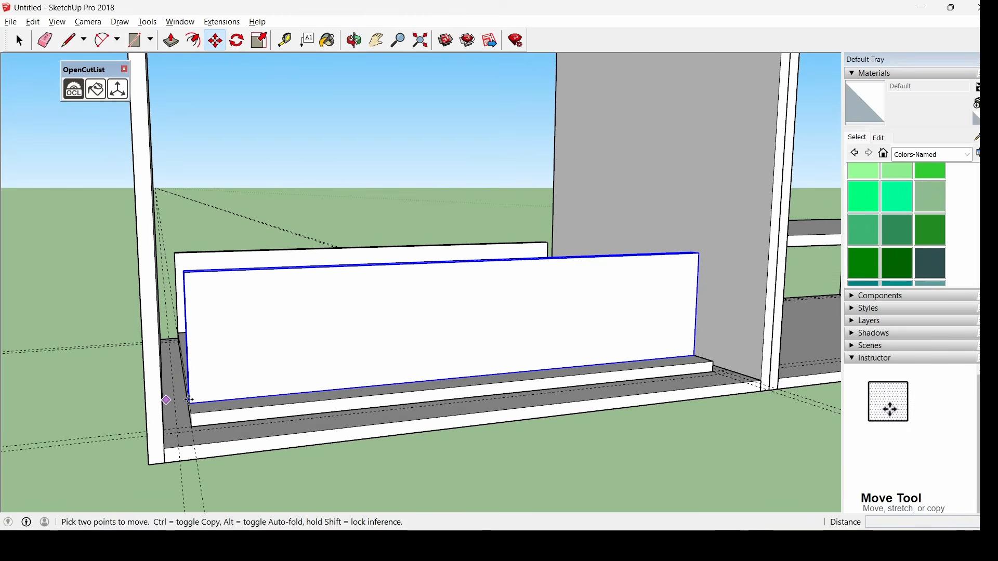
Position the copy flush against the opposite wall corner
left_click(189, 402)
middle_click_drag(198, 437, 263, 415)
scroll(194, 356, "up", 3)
scroll(304, 449, "up", 2)
middle_click_drag(304, 449, 296, 443)
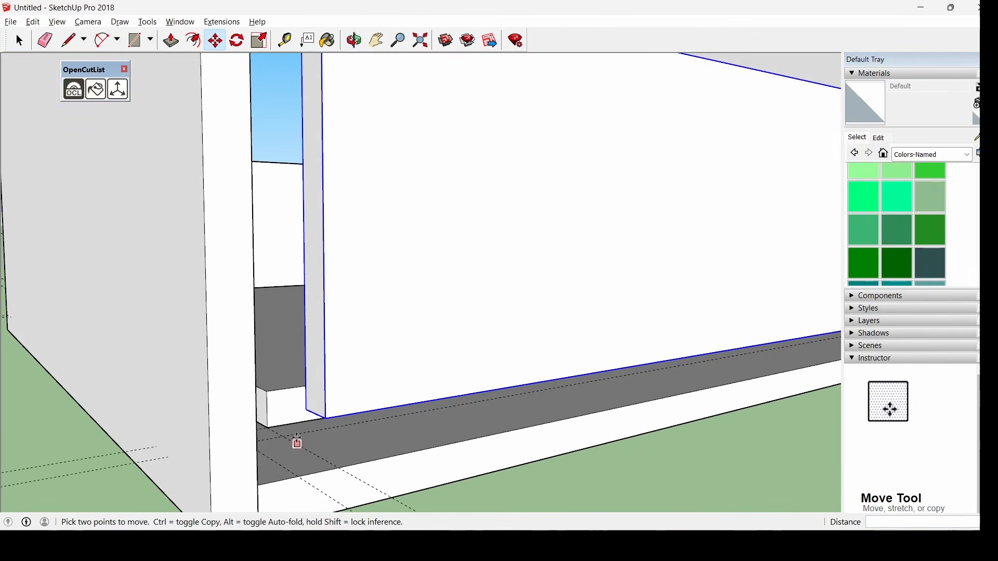
left_click(306, 407)
left_click(270, 428)
scroll(270, 427, "down", 3)
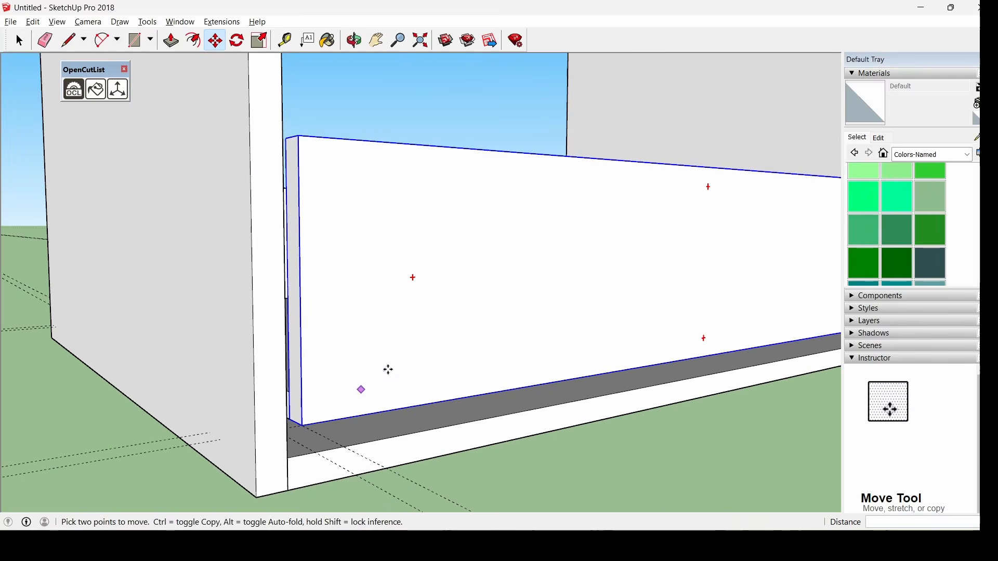
scroll(390, 367, "down", 3)
middle_click_drag(423, 329, 272, 428)
key("space")
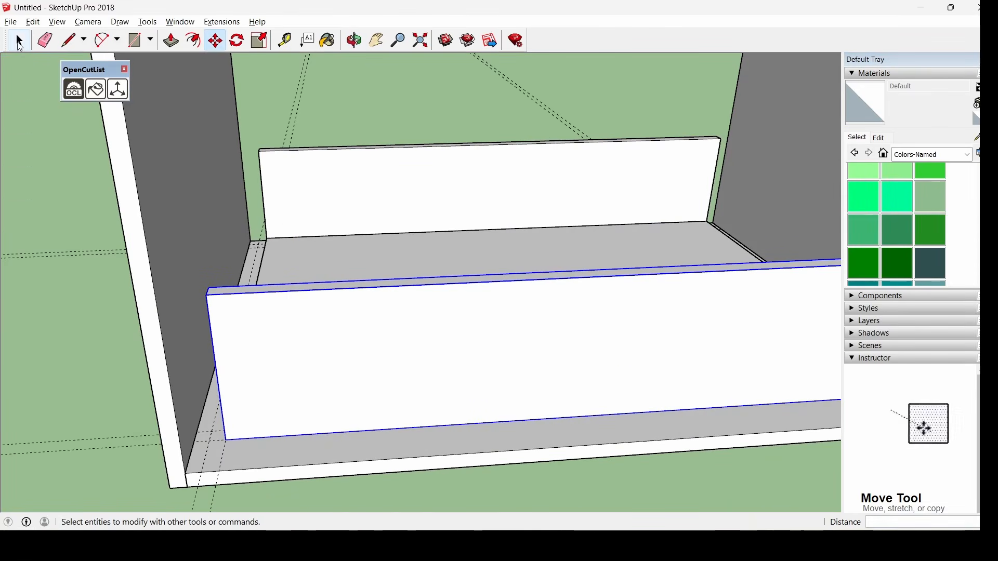
Select the front and back drawer panels together
scroll(354, 297, "down", 2)
left_click(385, 205)
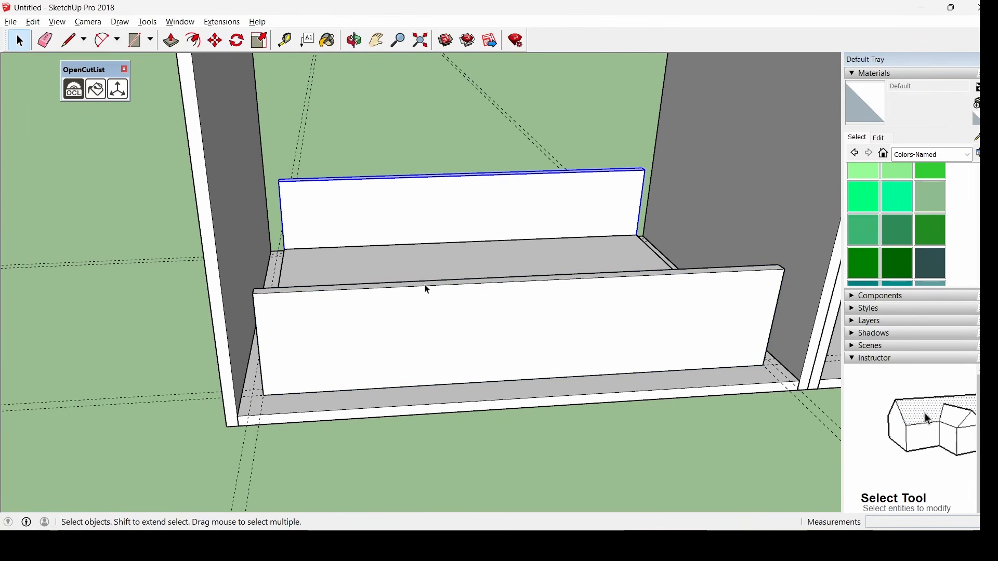
left_click(420, 315, "shift")
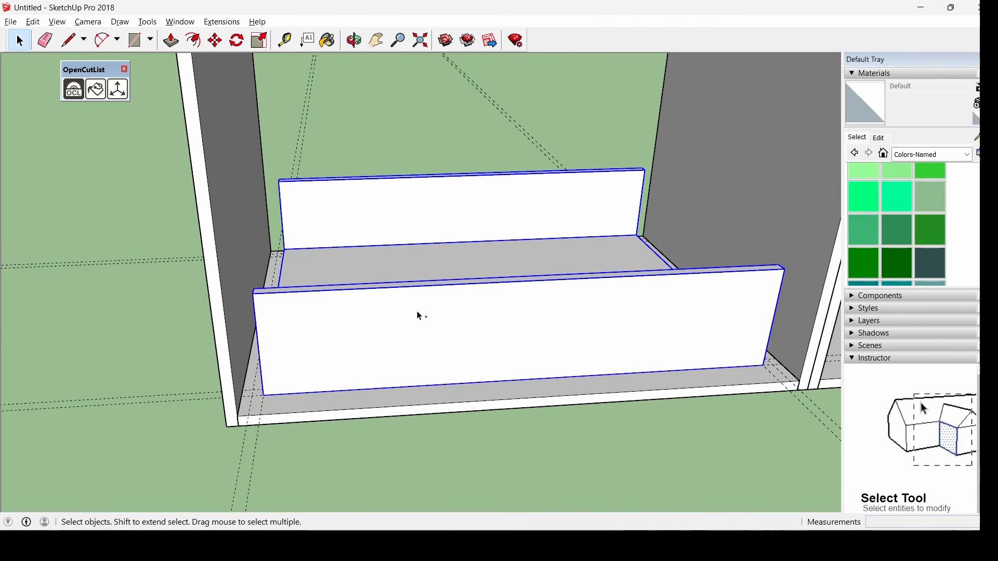
left_click(216, 42)
Move both drawer panels up into their raised position
left_click(438, 272)
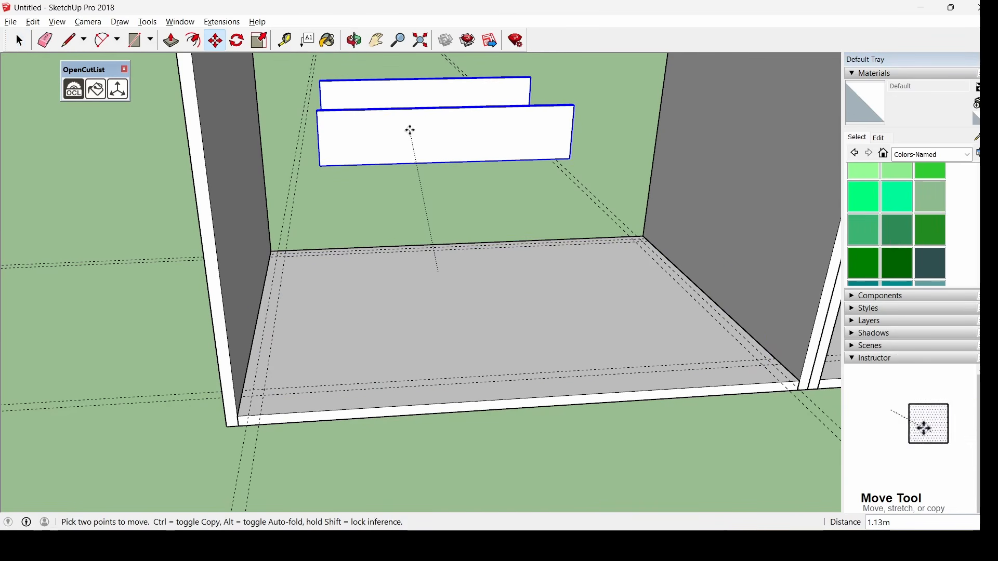
left_click(410, 129)
middle_click_drag(225, 283, 481, 310)
scroll(249, 316, "down", 5)
scroll(247, 315, "down", 2)
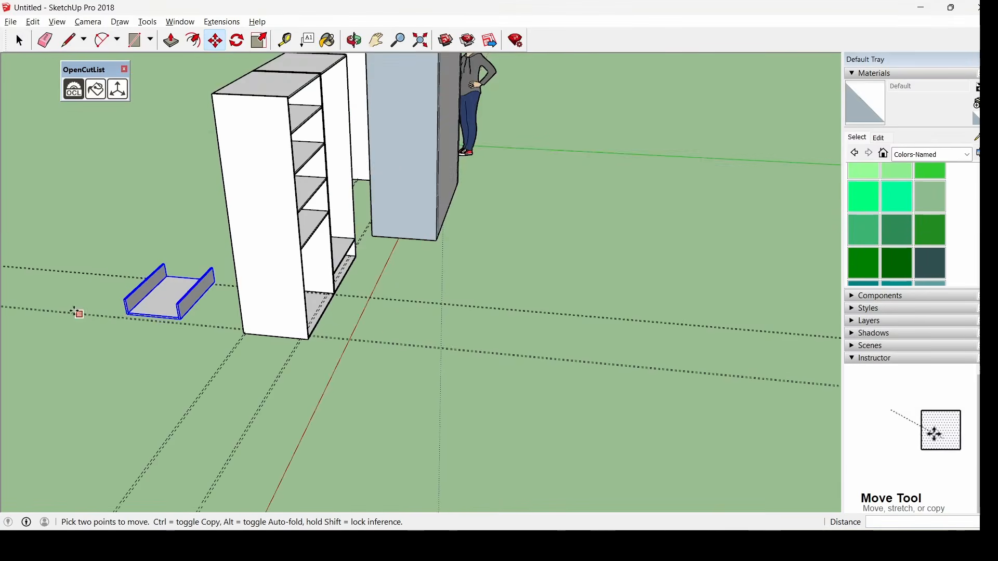
scroll(248, 315, "up", 8)
scroll(248, 315, "down", 1)
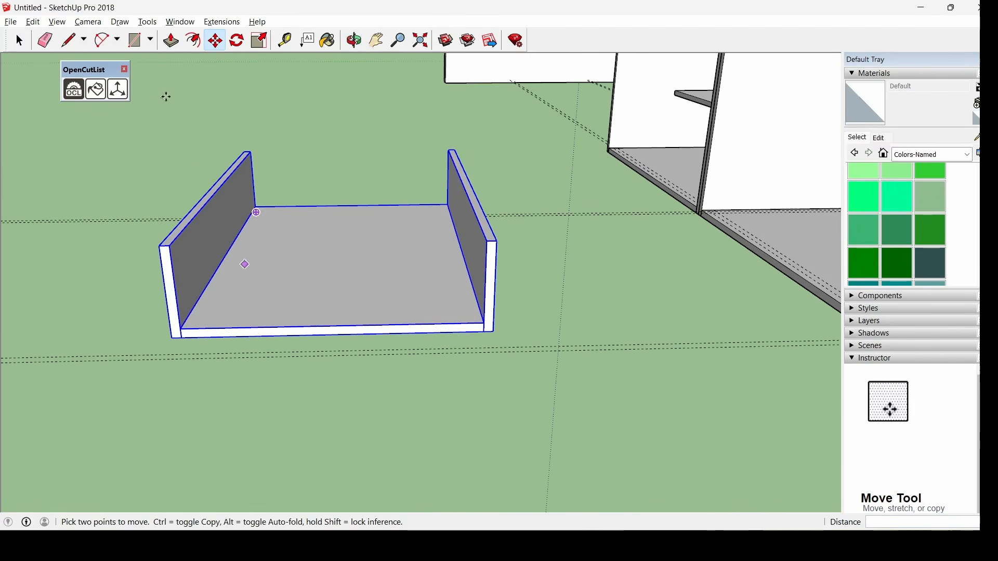
Close the drawer's open long side with a rectangle pulled into a 0.015 m panel
left_click(136, 40)
scroll(191, 247, "up", 3)
middle_click_drag(193, 246, 151, 260)
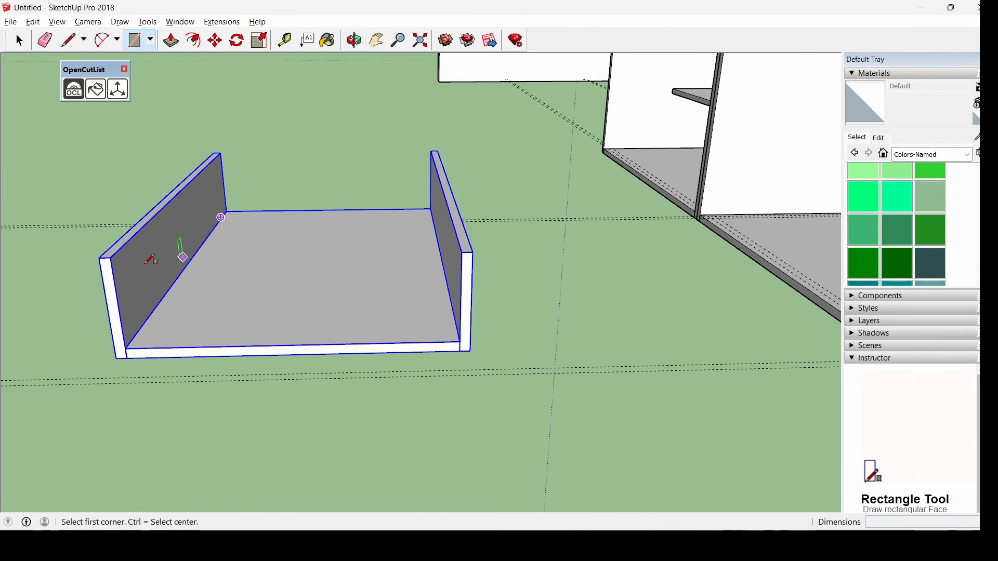
left_click(99, 258)
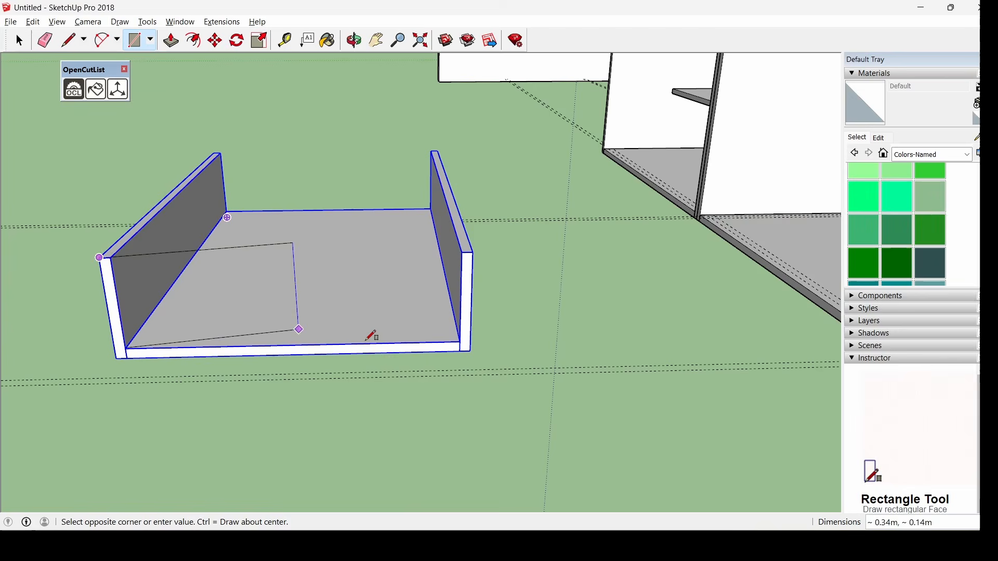
left_click(471, 351)
left_click(171, 40)
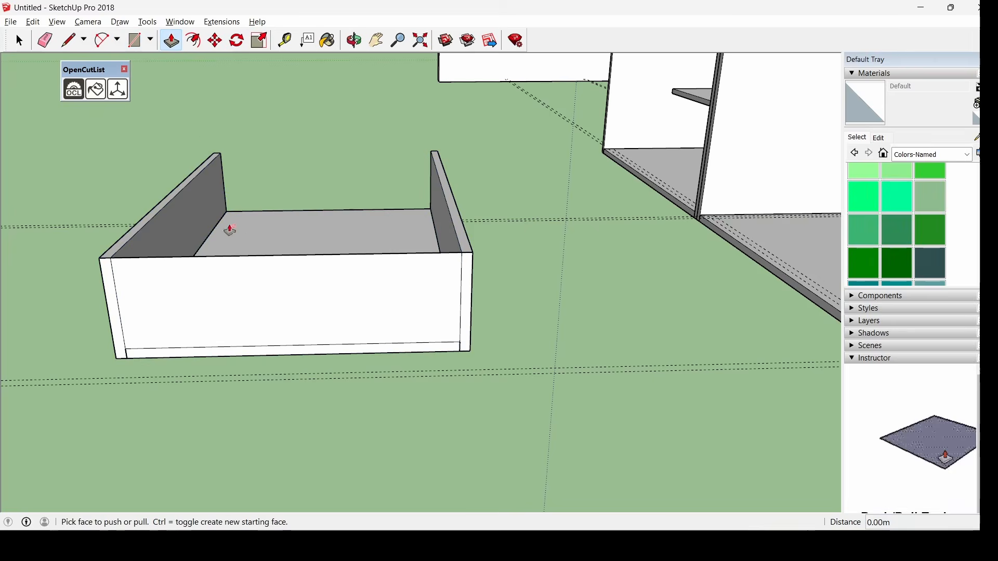
left_click(229, 295)
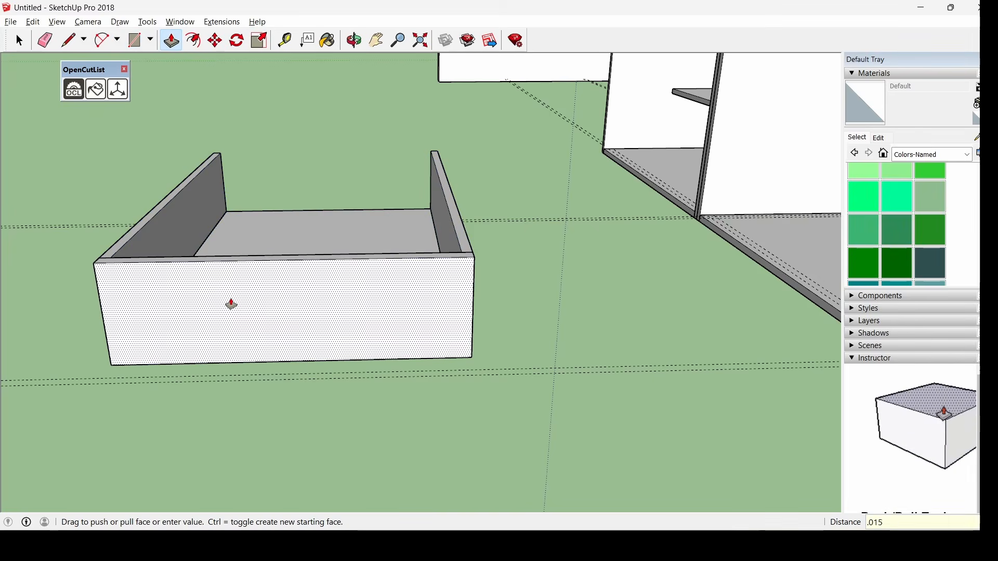
left_click(231, 304)
key("space")
Make the drawer's right end panel a component named lateral
middle_click_drag(51, 261, 530, 260)
left_click_drag(521, 286, 685, 456)
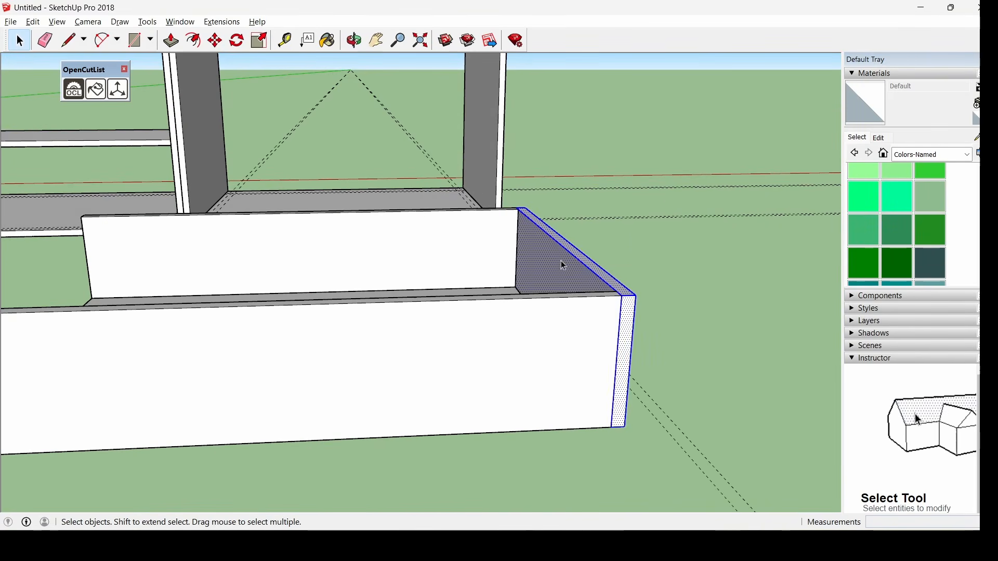
right_click(562, 262)
left_click(648, 358)
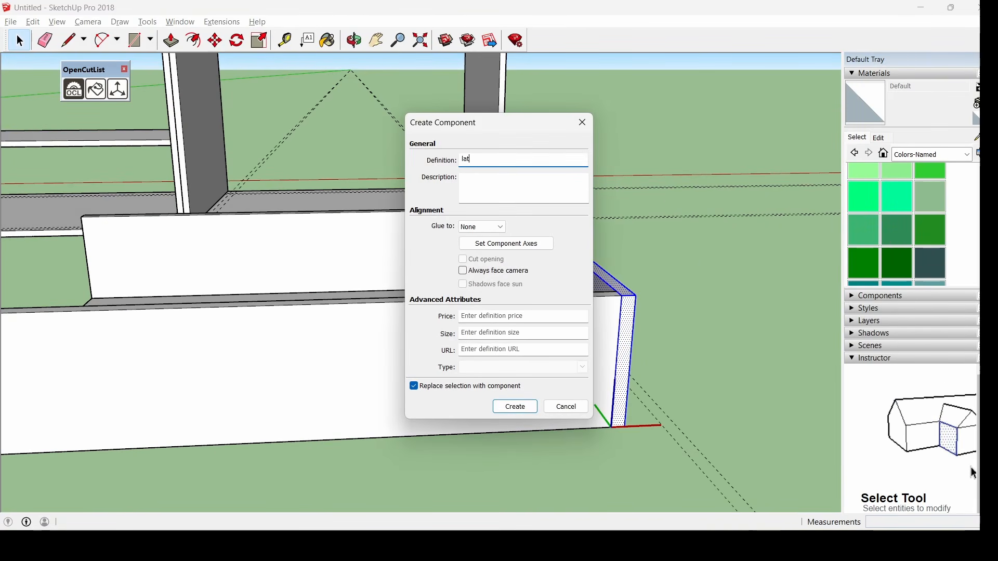
type("lateral15")
key("Return")
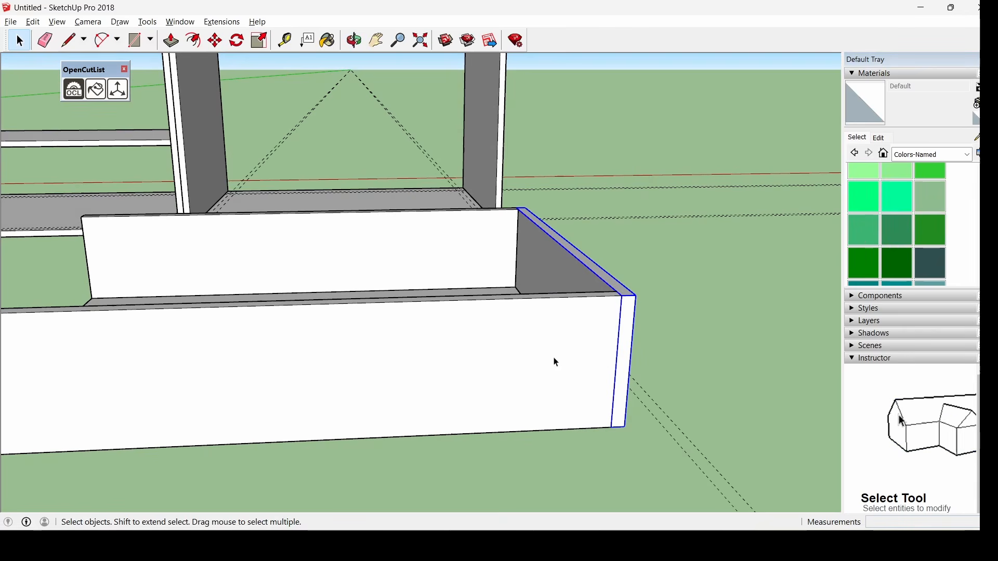
Paste a copy of the lateral panel at the drawer's left end, flush with the front
key("ctrl+v")
scroll(666, 301, "down", 3)
scroll(196, 398, "up", 2)
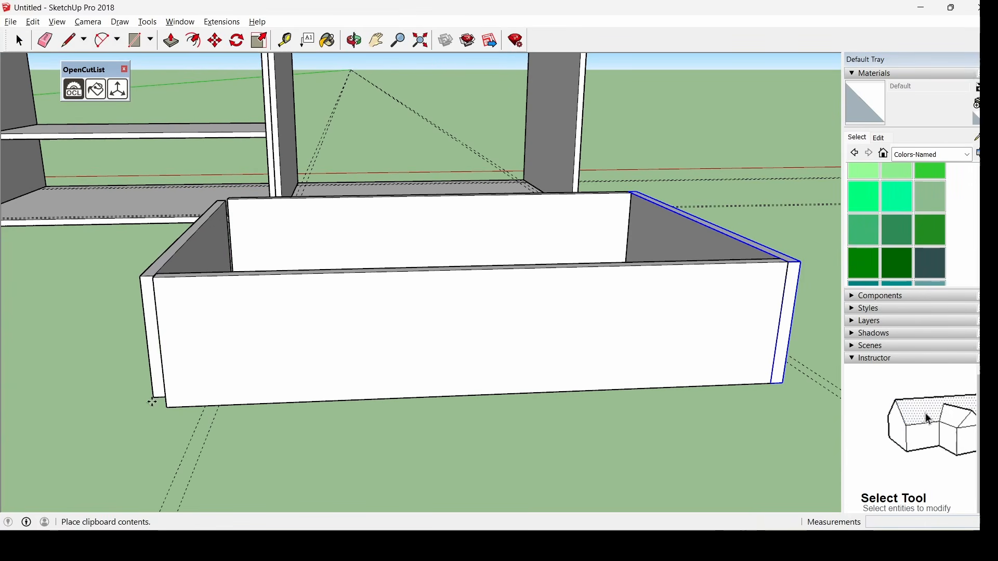
left_click(165, 408)
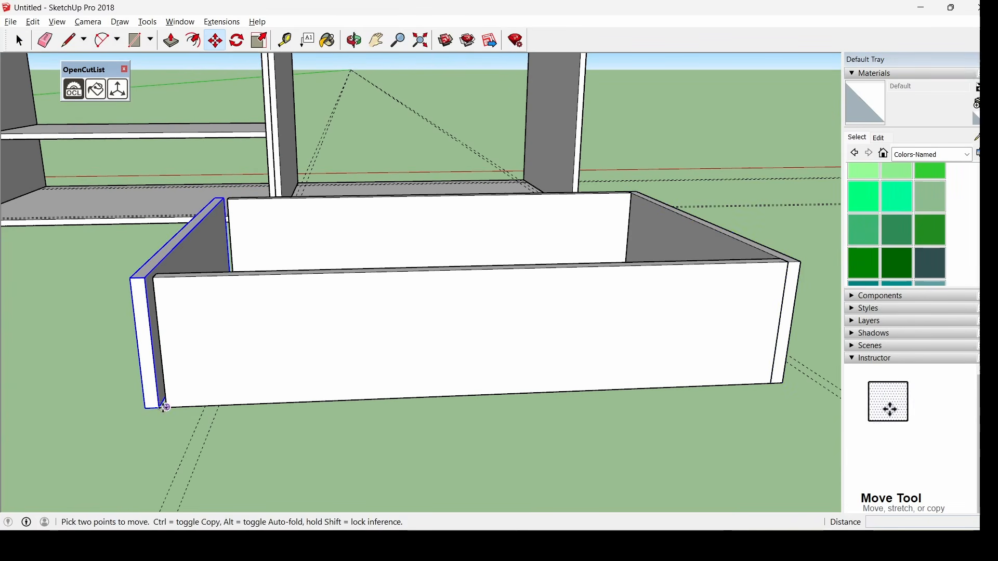
left_click(159, 408)
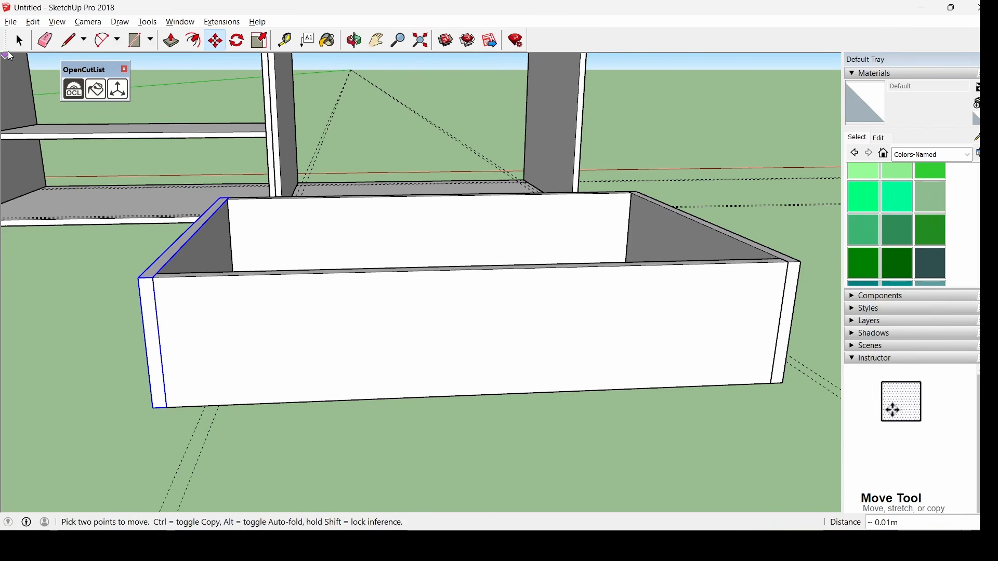
left_click(19, 42)
Select the entire drawer box to group it
middle_click_drag(308, 350, 411, 92)
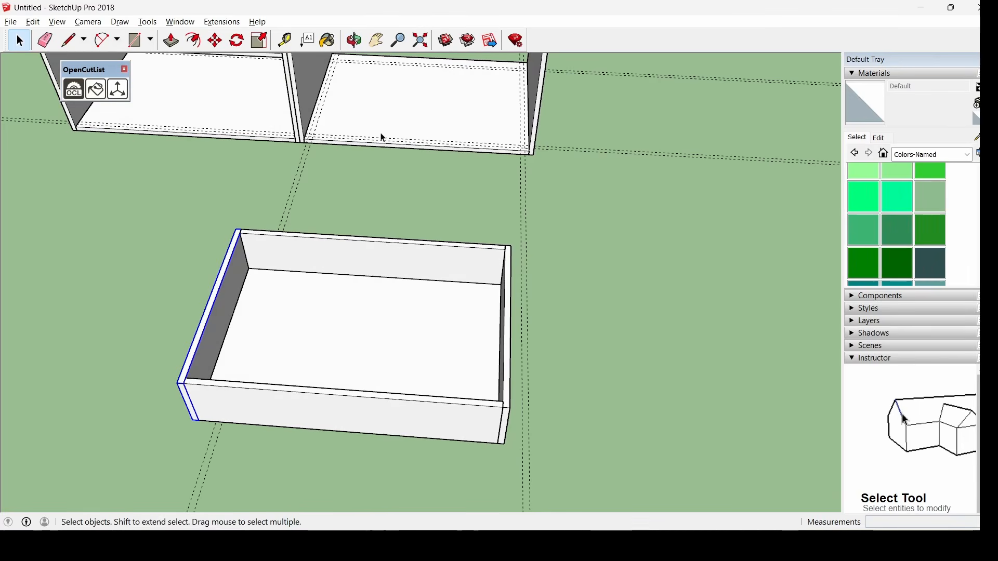
middle_click_drag(508, 258, 550, 319)
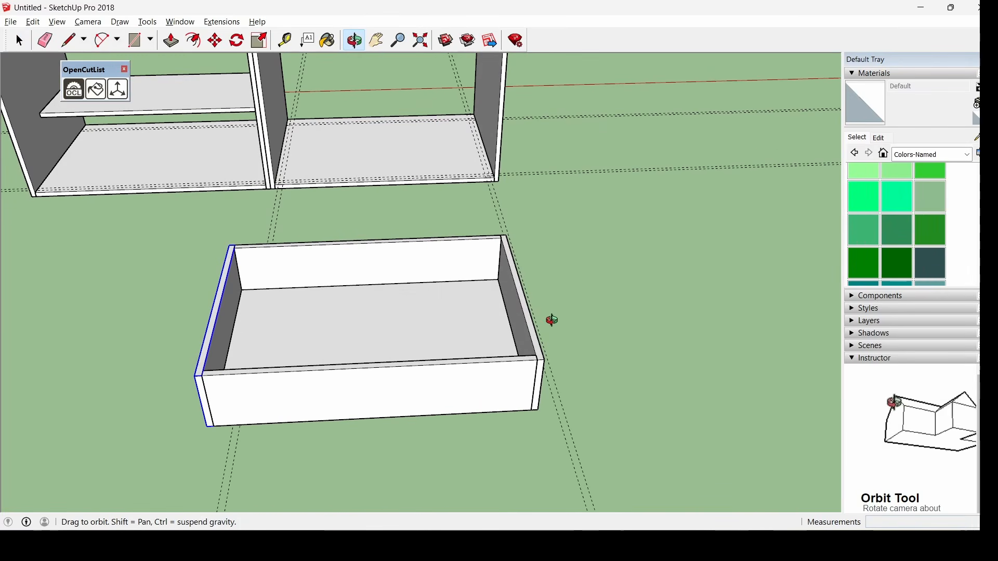
left_click_drag(144, 223, 625, 456)
right_click(446, 349)
Group the drawer box and move it into the wardrobe's right bay
left_click(527, 232)
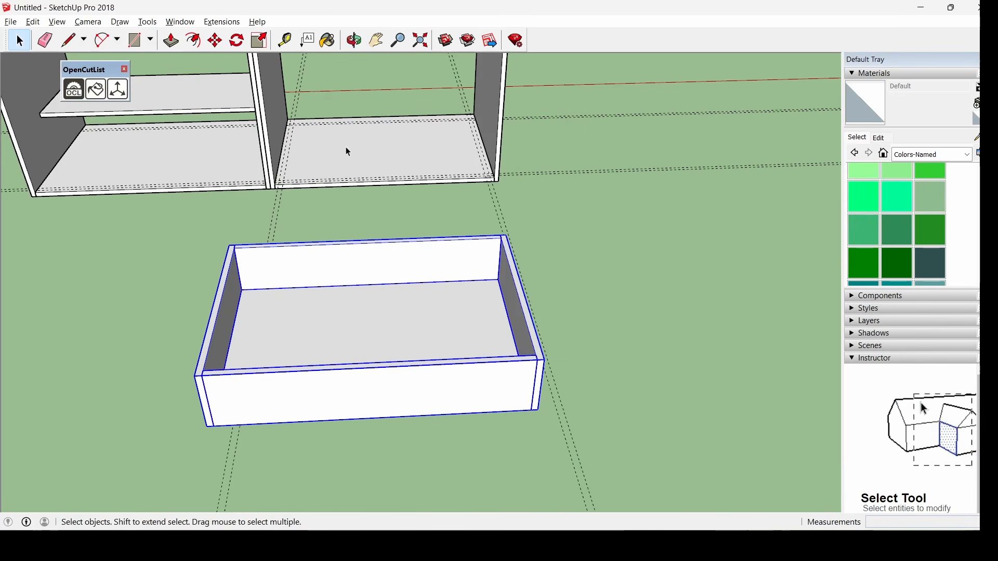
left_click(215, 40)
left_click(402, 397)
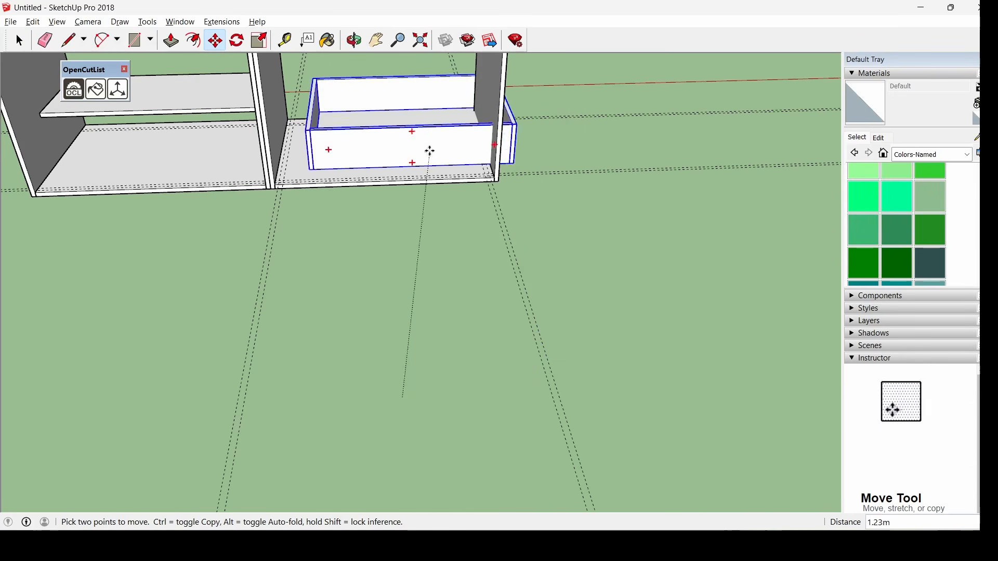
scroll(411, 149, "down", 3)
left_click(408, 154)
scroll(408, 154, "up", 4)
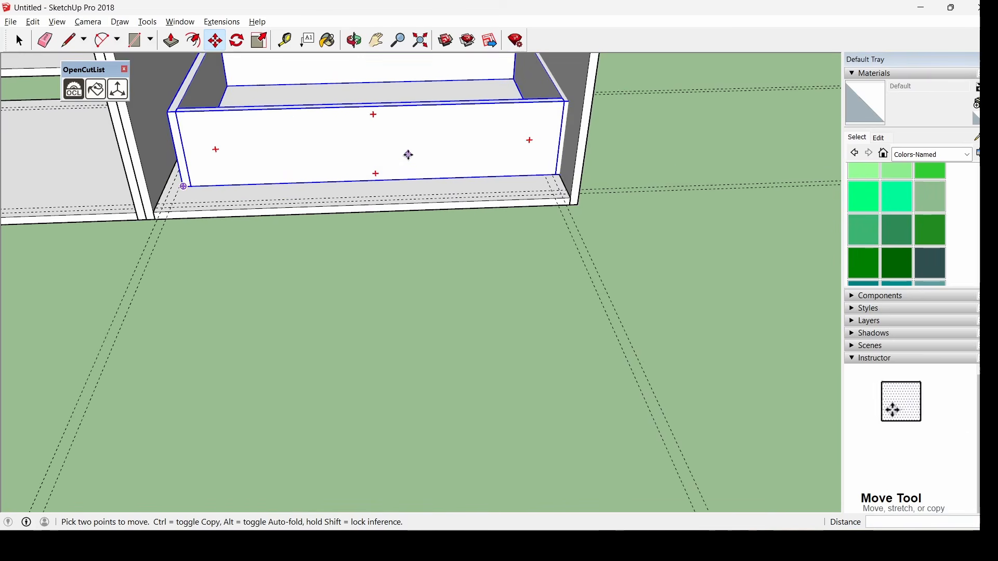
scroll(147, 202, "up", 5)
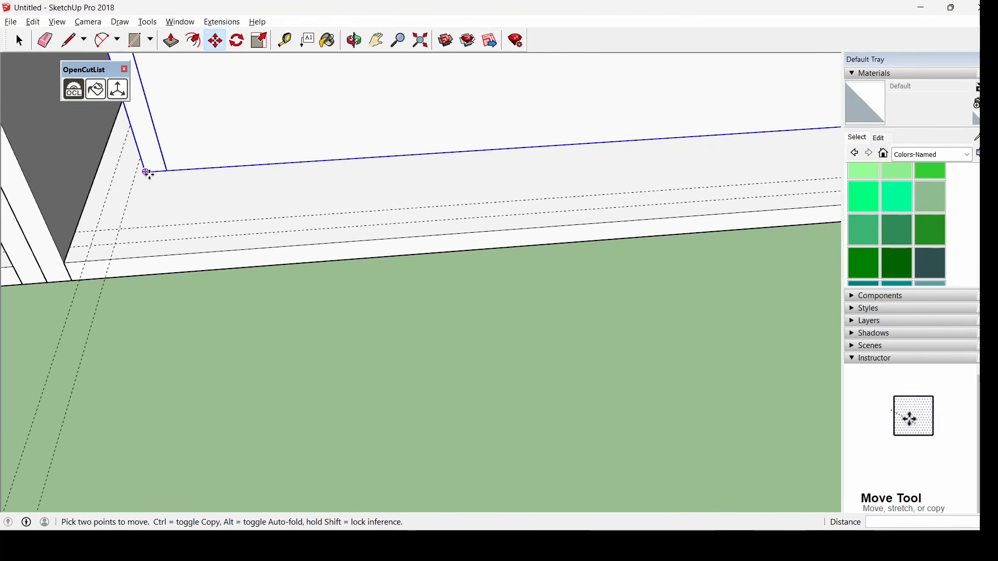
Snap the drawer's front-left bottom corner onto the corner of the bay base
left_click(146, 172)
scroll(136, 187, "down", 3)
left_click(89, 241)
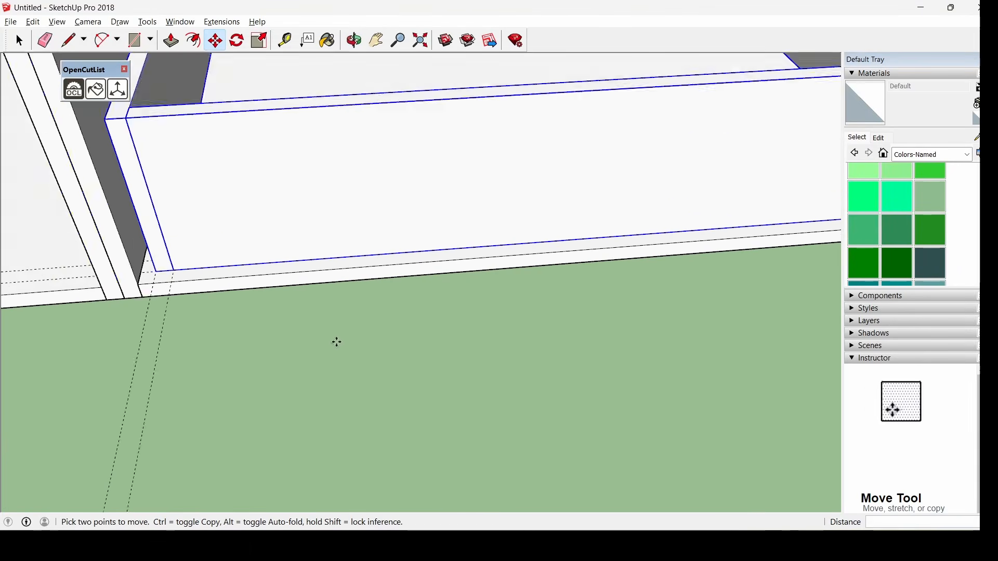
scroll(193, 298, "up", 3)
scroll(193, 298, "down", 1)
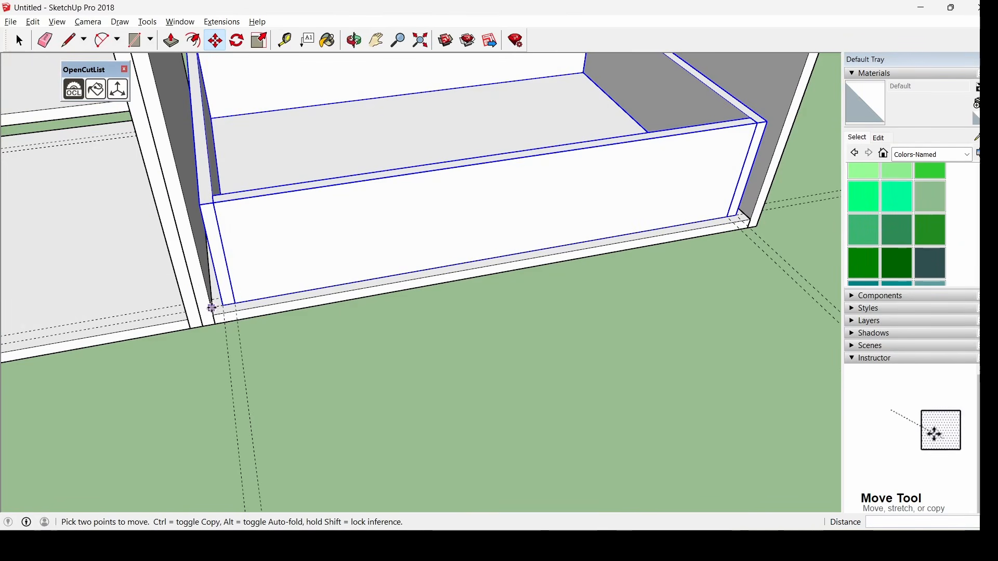
middle_click_drag(212, 259, 619, 334)
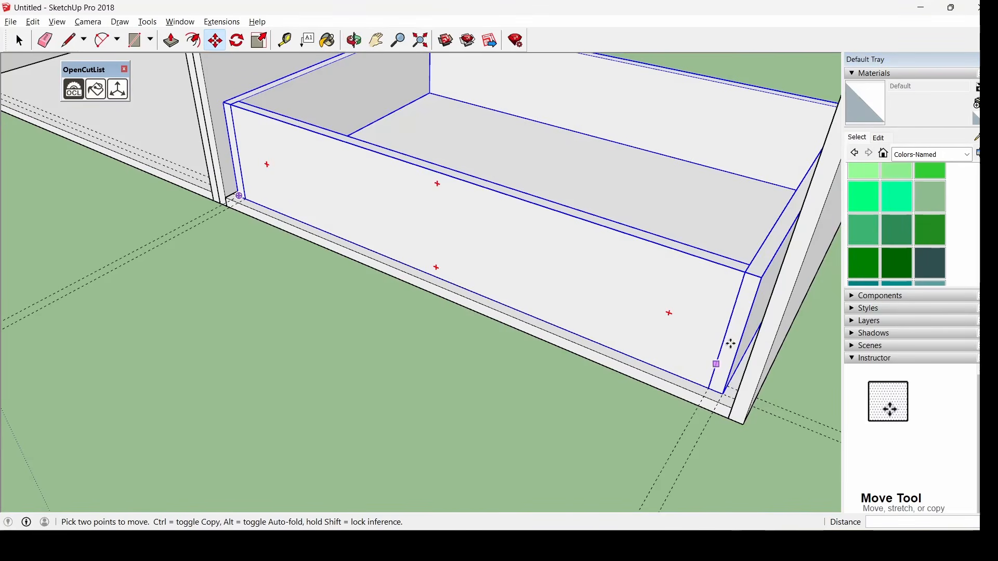
middle_click_drag(389, 418, 392, 379)
scroll(545, 331, "up", 1)
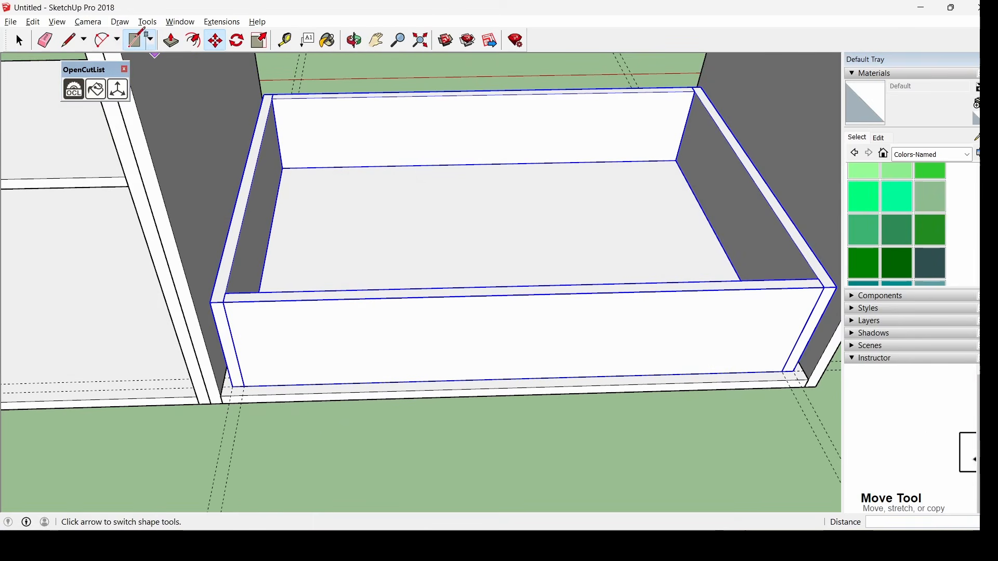
Draw a thin rectangle along the drawer's front bottom edge and raise it 0.18 m
left_click(136, 40)
scroll(229, 388, "up", 1)
scroll(228, 389, "up", 1)
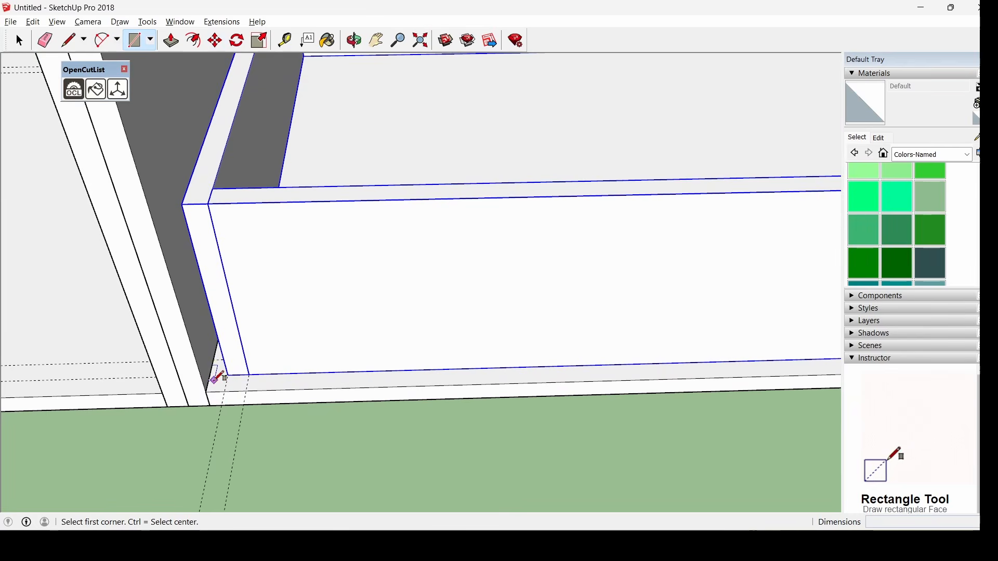
scroll(216, 375, "up", 1)
left_click(213, 373)
scroll(228, 403, "down", 1)
scroll(218, 408, "down", 3)
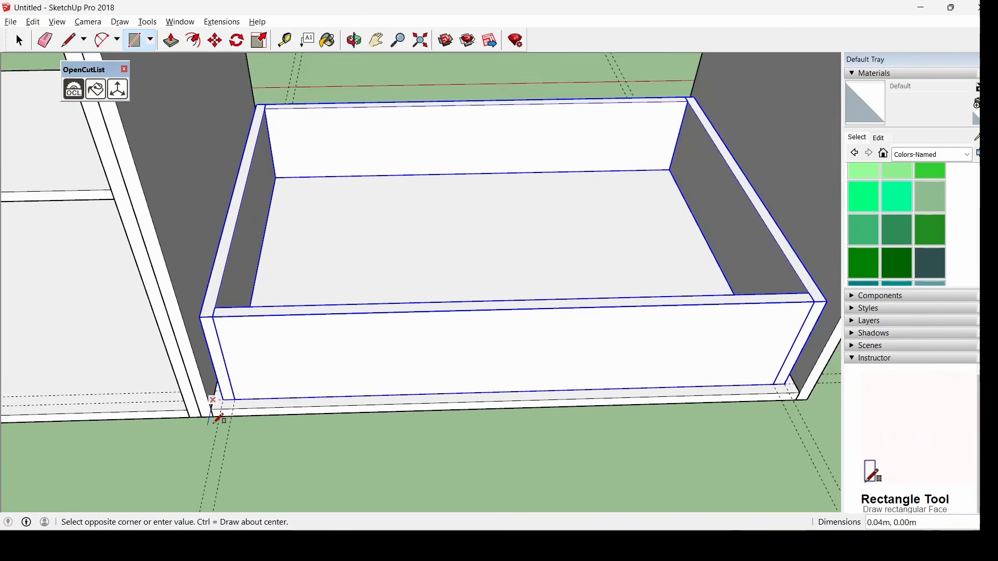
scroll(216, 411, "down", 2)
scroll(572, 410, "up", 2)
scroll(572, 400, "up", 3)
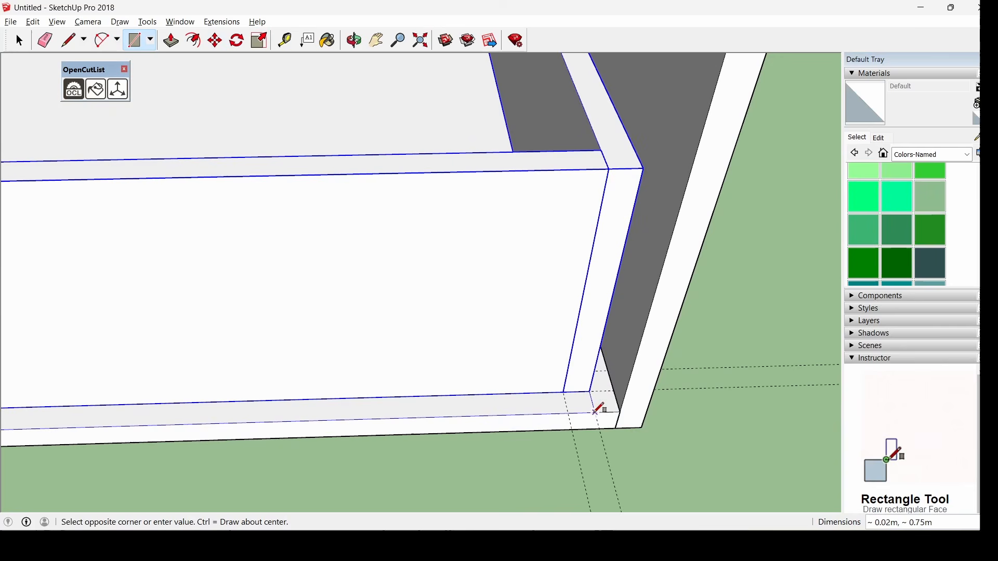
left_click(621, 408)
left_click(170, 42)
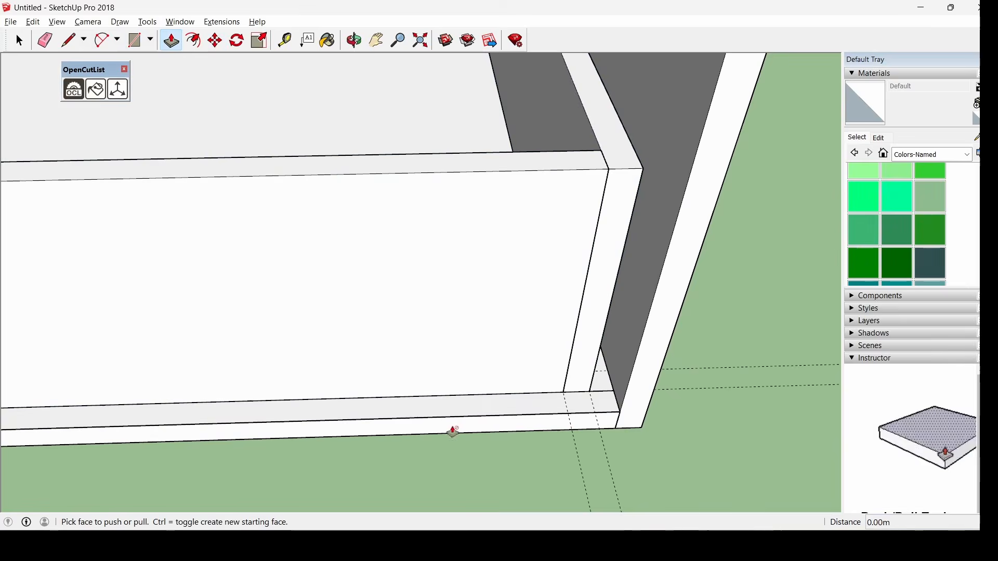
left_click(447, 411)
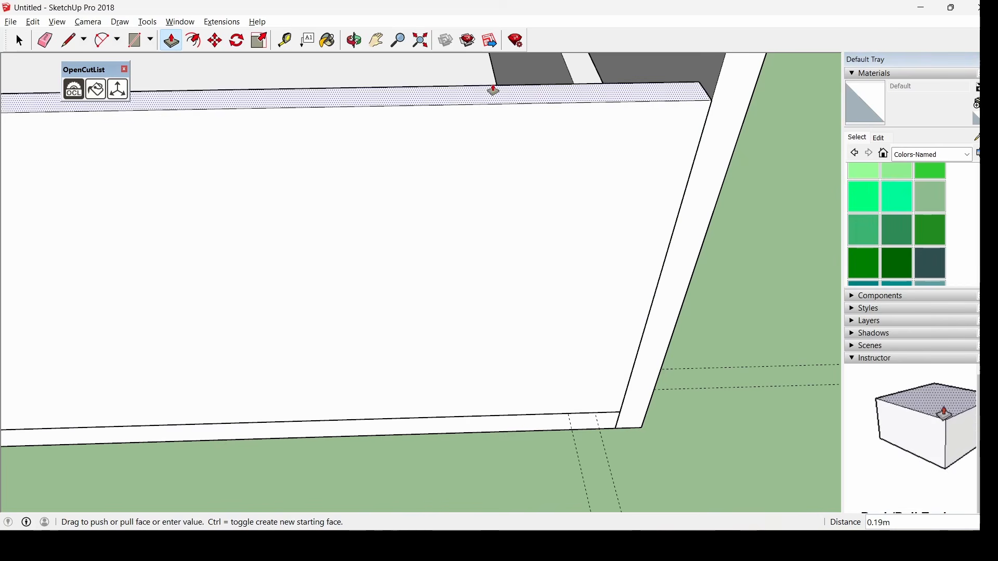
left_click(492, 90)
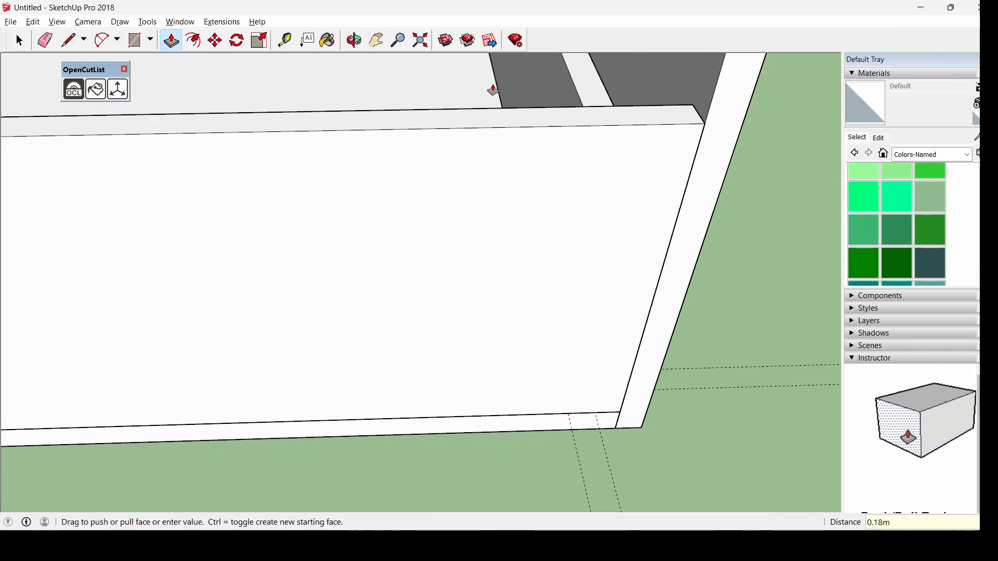
middle_click_drag(492, 89, 338, 198)
Select the new front board and make it a component named frente18
key("space")
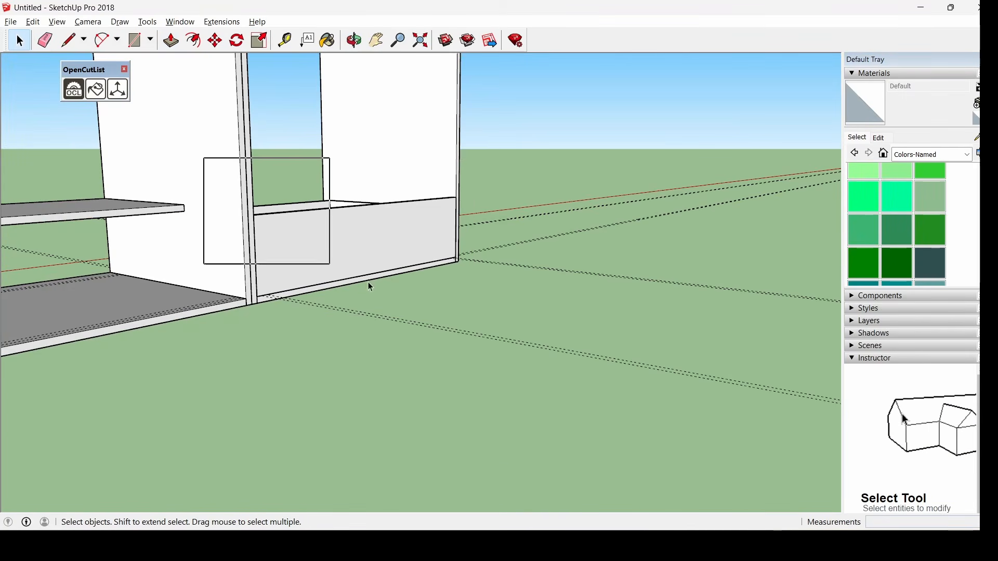
left_click(429, 265)
middle_click_drag(397, 245, 343, 274)
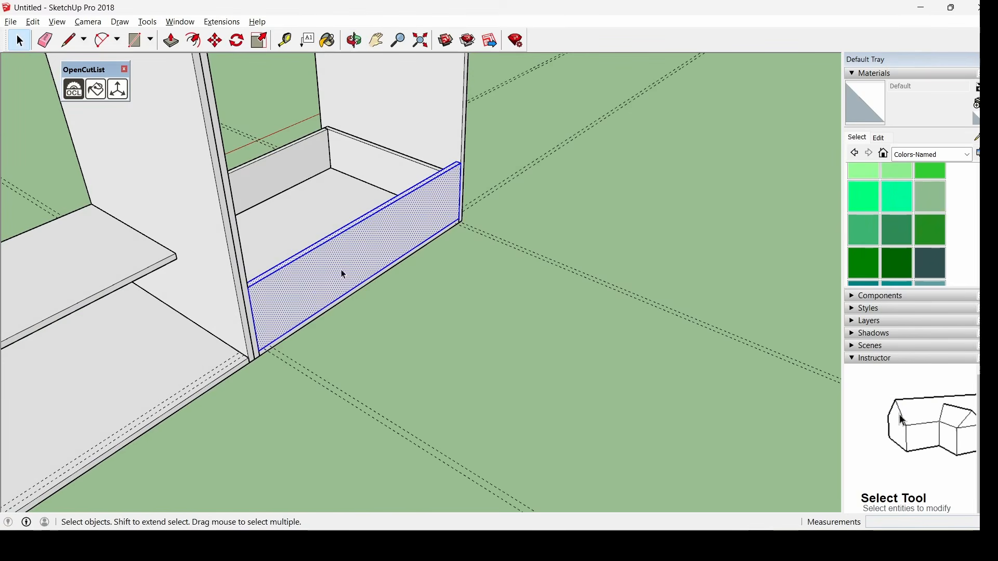
middle_click_drag(481, 313, 323, 234)
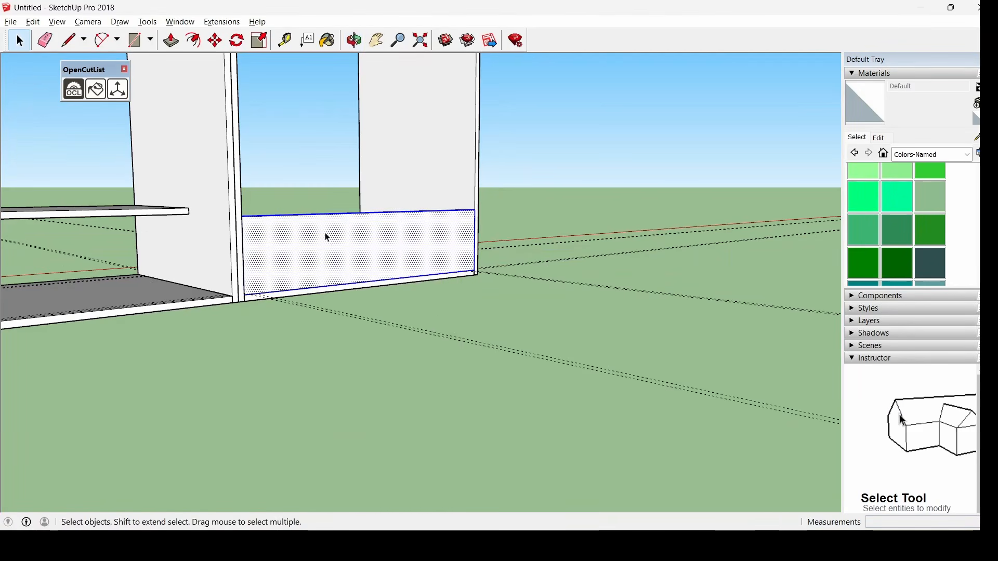
right_click(323, 234)
left_click(406, 333)
type("fre")
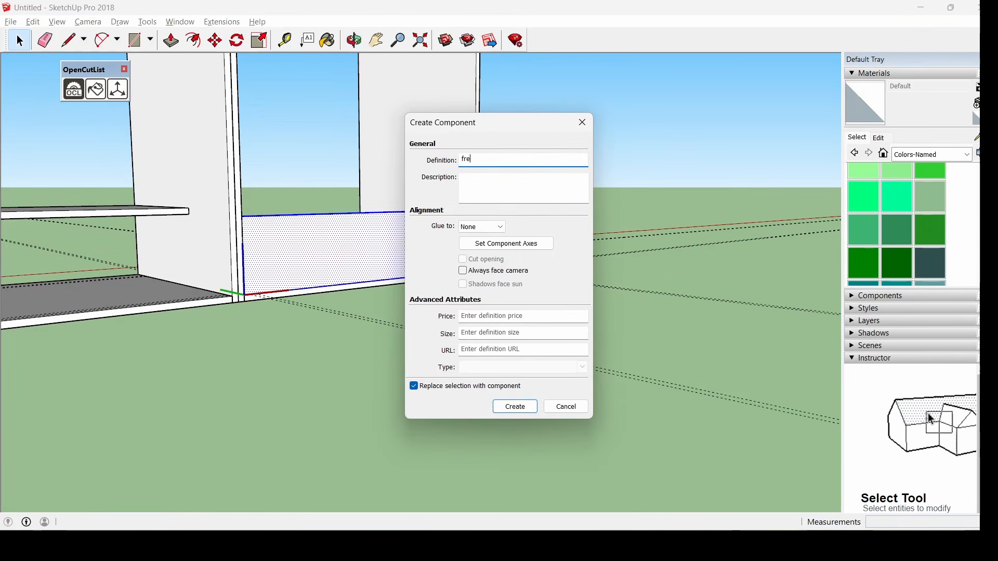
type("nte18")
key("Return")
middle_click_drag(406, 334, 263, 136)
Group the drawer box together with its front board
right_click(360, 179)
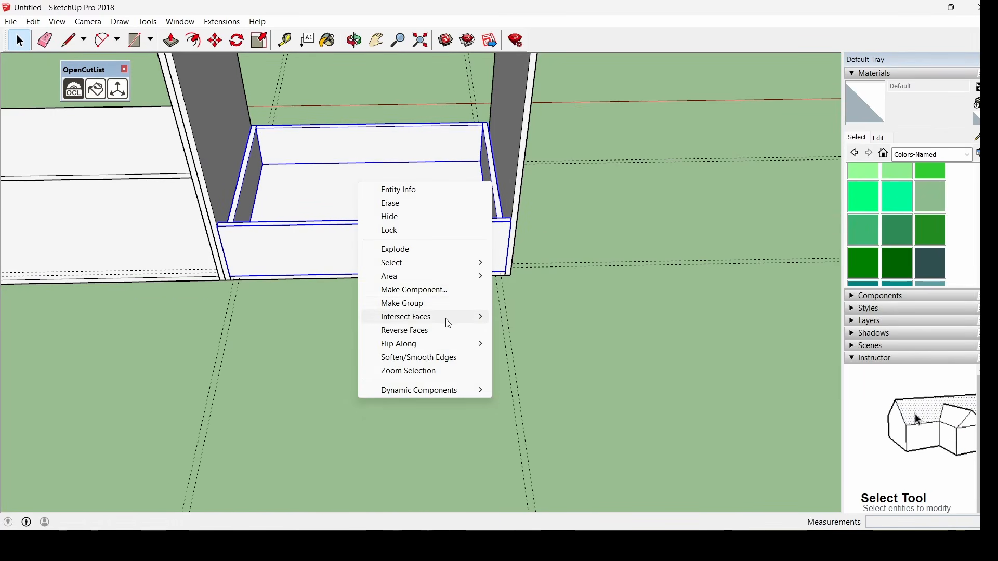
left_click(437, 306)
middle_click_drag(437, 305, 295, 136)
scroll(289, 156, "up", 3)
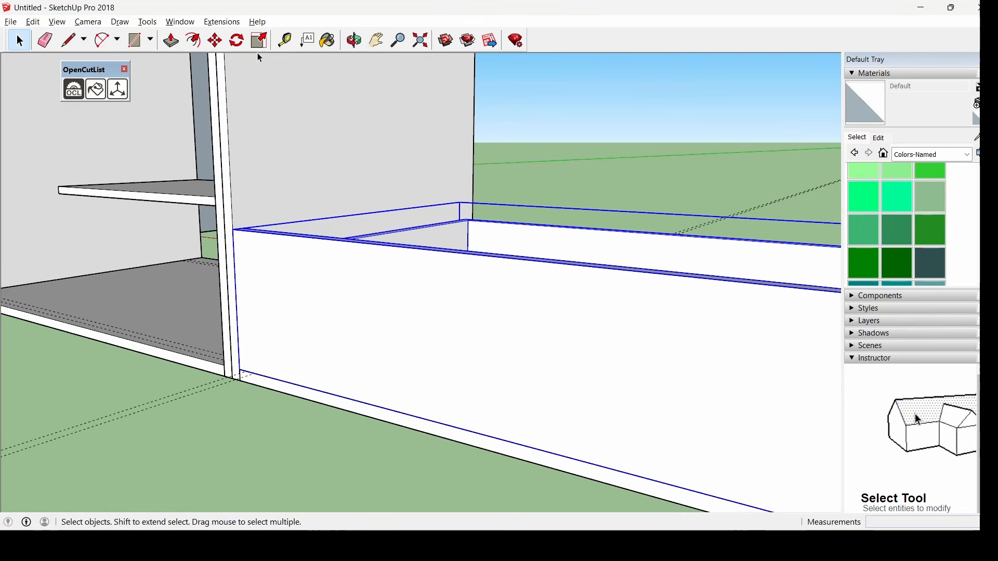
Mark a Tape Measure guide point just above the drawer box's front corner
left_click(285, 40)
scroll(234, 245, "up", 2)
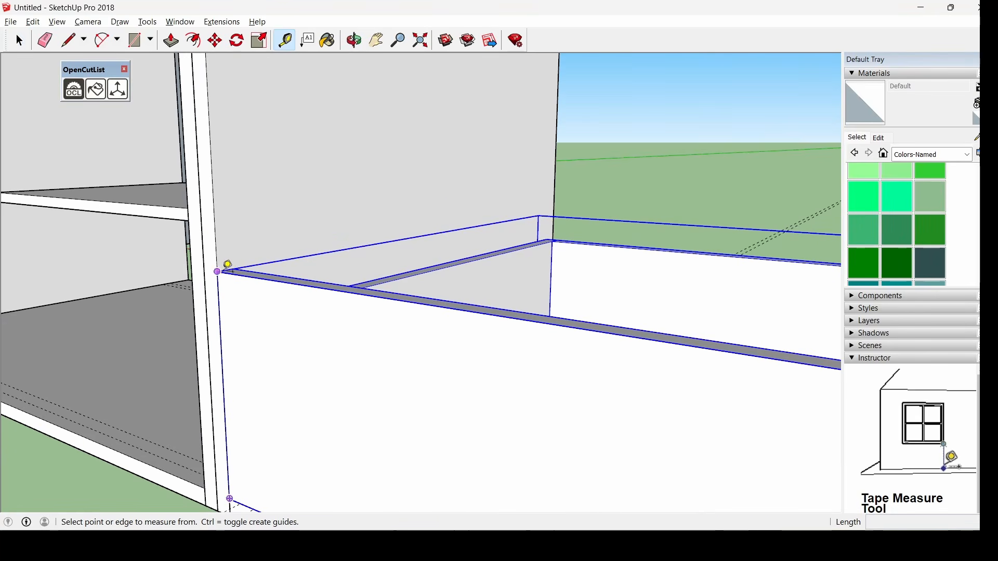
scroll(250, 241, "down", 6)
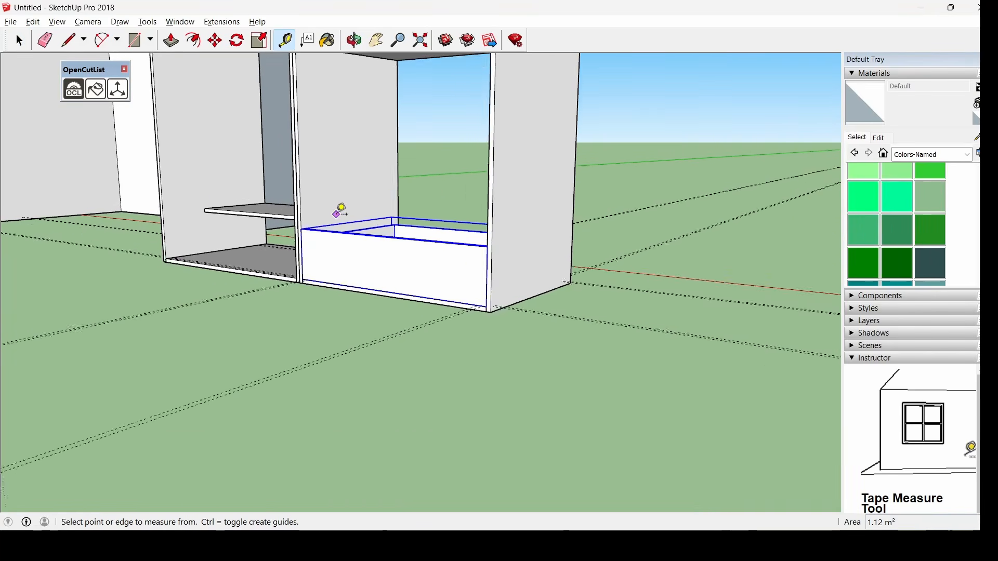
middle_click_drag(339, 212, 323, 270)
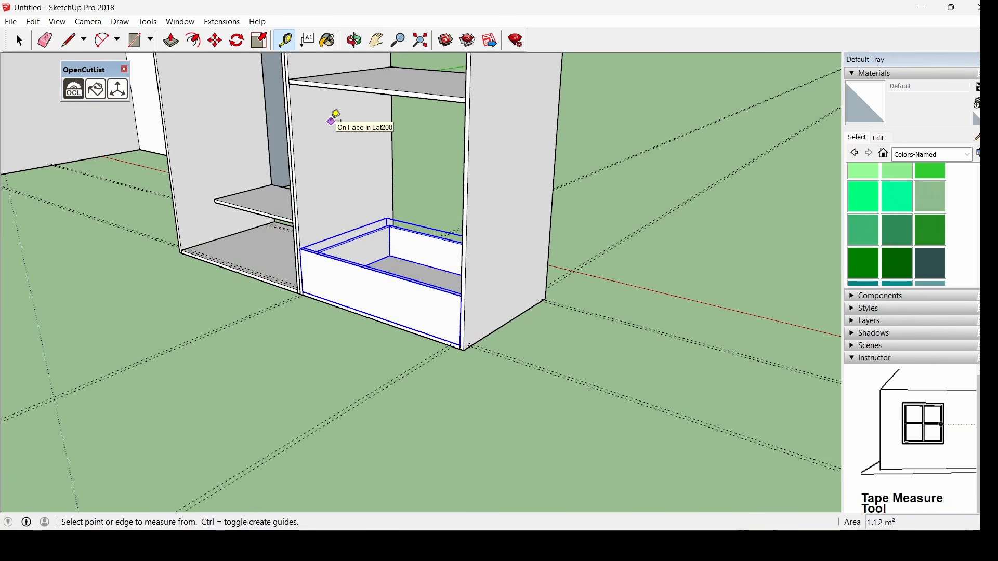
scroll(307, 263, "up", 5)
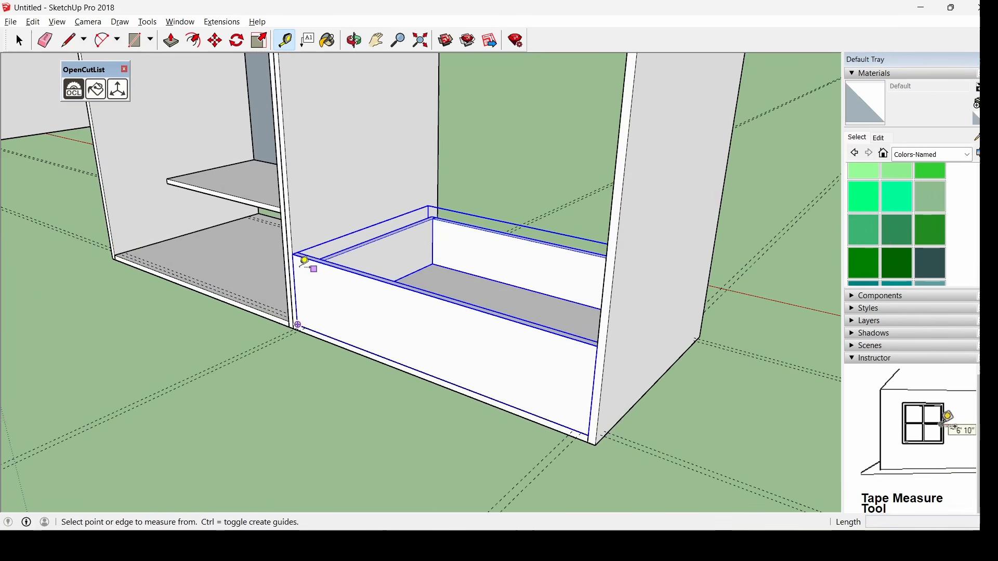
middle_click_drag(283, 223, 260, 222)
left_click(251, 225)
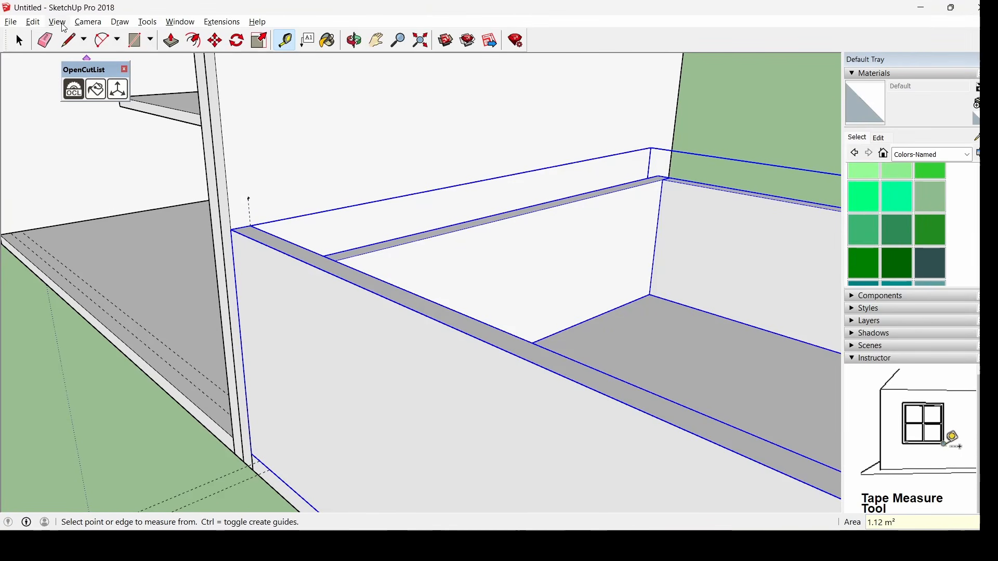
left_click(21, 40)
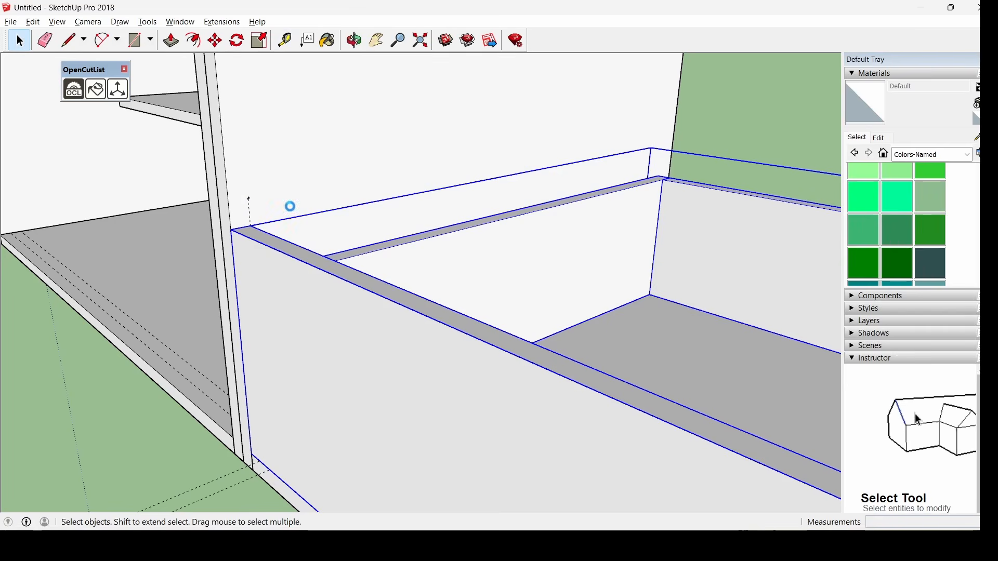
Paste the first drawer copy at the guide point above the bottom drawer
key("ctrl+v")
left_click(249, 198)
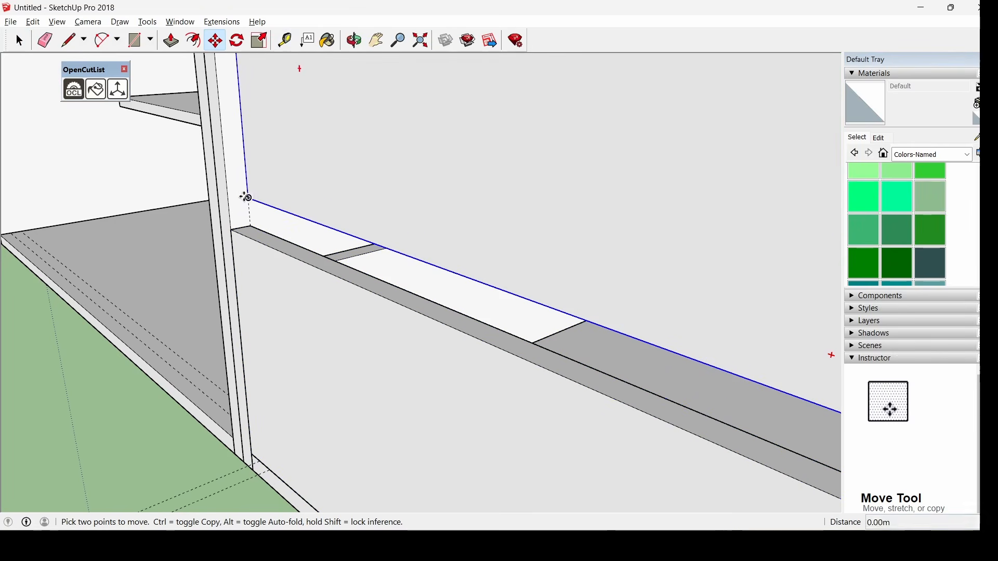
middle_click_drag(229, 201, 314, 298)
scroll(224, 58, "up", 3)
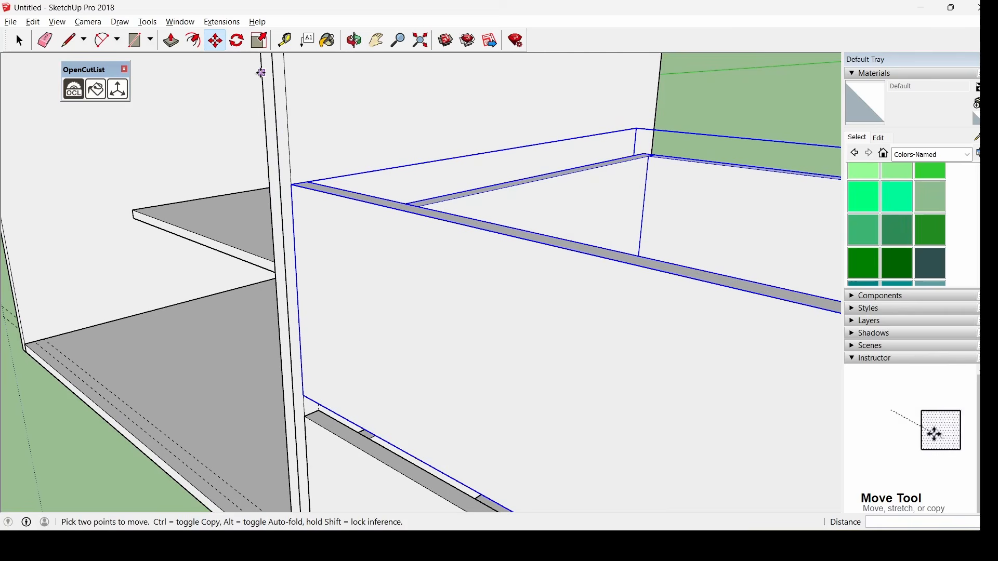
Measure up from that drawer's top corner and paste a second drawer copy there
left_click(291, 47)
scroll(305, 174, "up", 2)
left_click(289, 189)
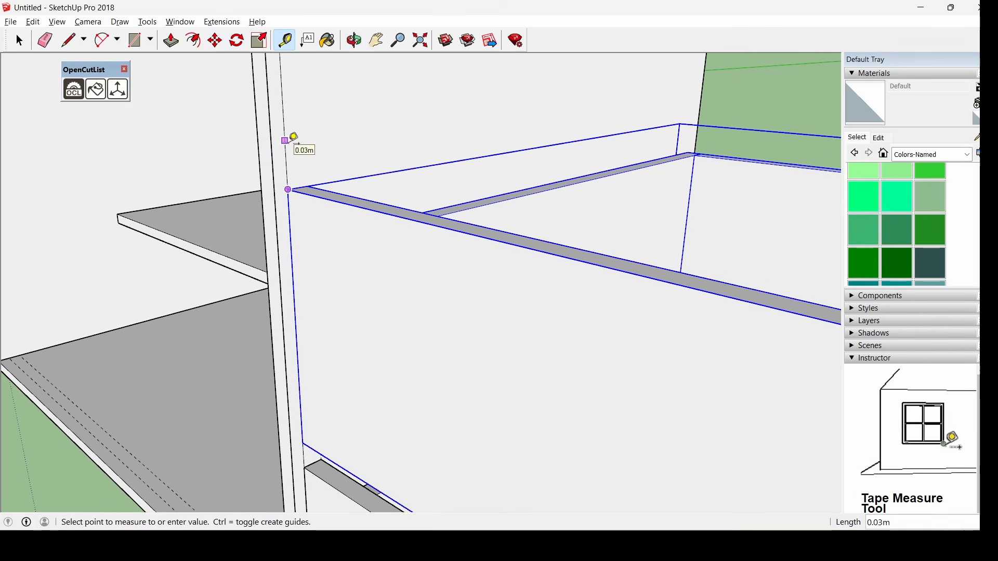
key("ctrl+v")
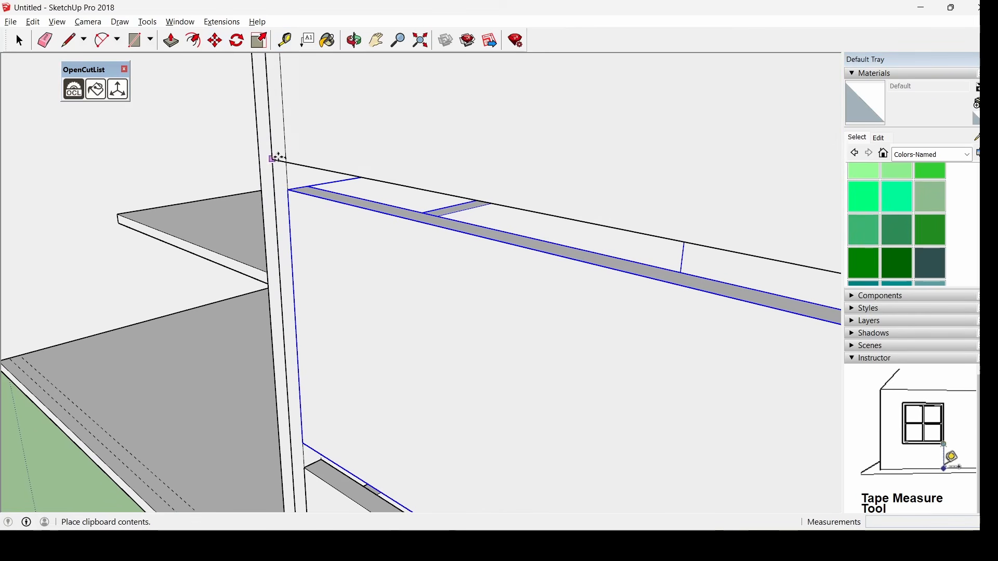
left_click(286, 157)
scroll(431, 278, "down", 2)
scroll(431, 278, "down", 2)
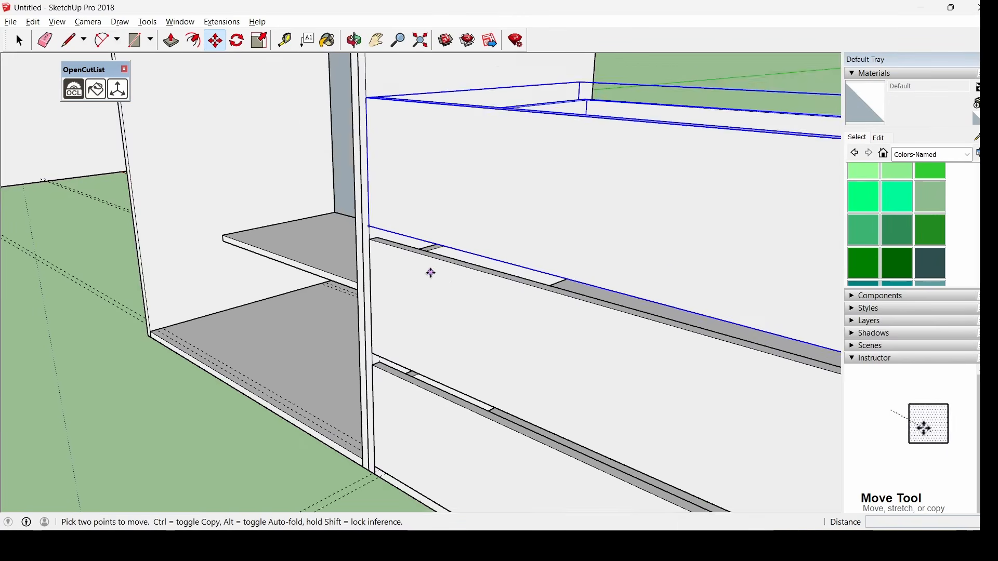
scroll(408, 94, "down", 3)
scroll(409, 119, "up", 5)
scroll(409, 119, "up", 2)
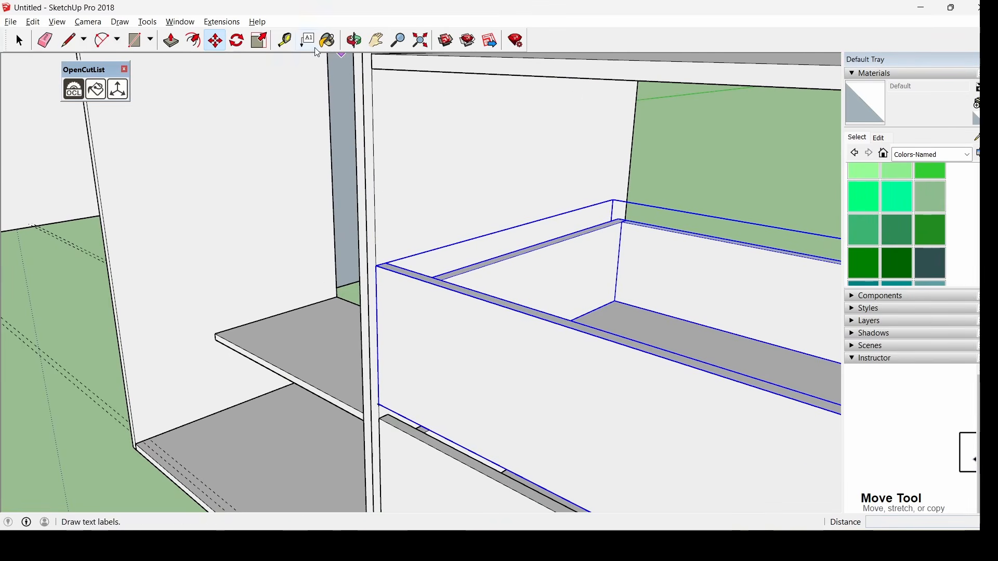
Set a guide 0.02 m above the drawer and paste the fourth drawer there
left_click(285, 40)
scroll(391, 288, "up", 4)
left_click(382, 290)
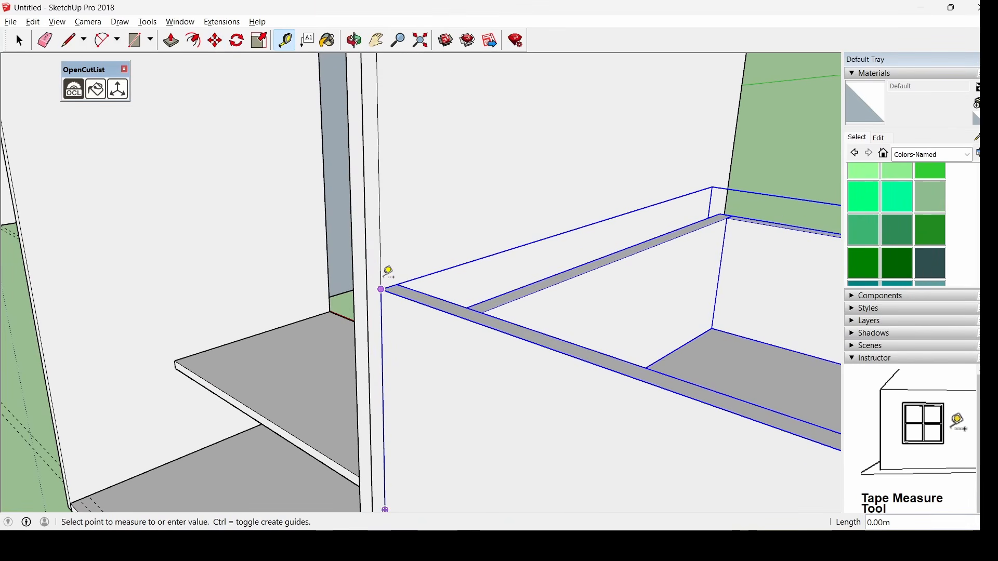
key("Return")
key("ctrl+v")
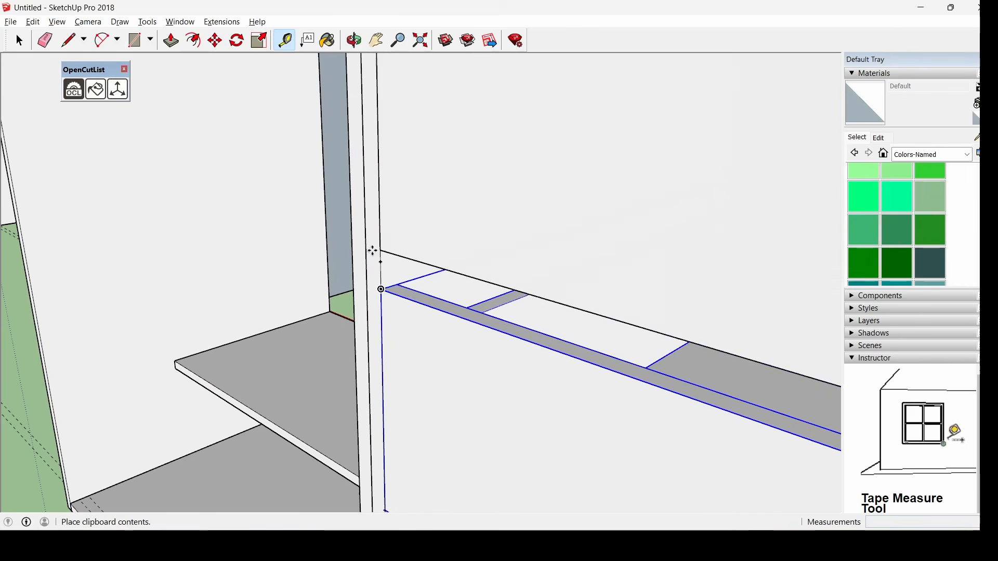
left_click(381, 262)
left_click(19, 40)
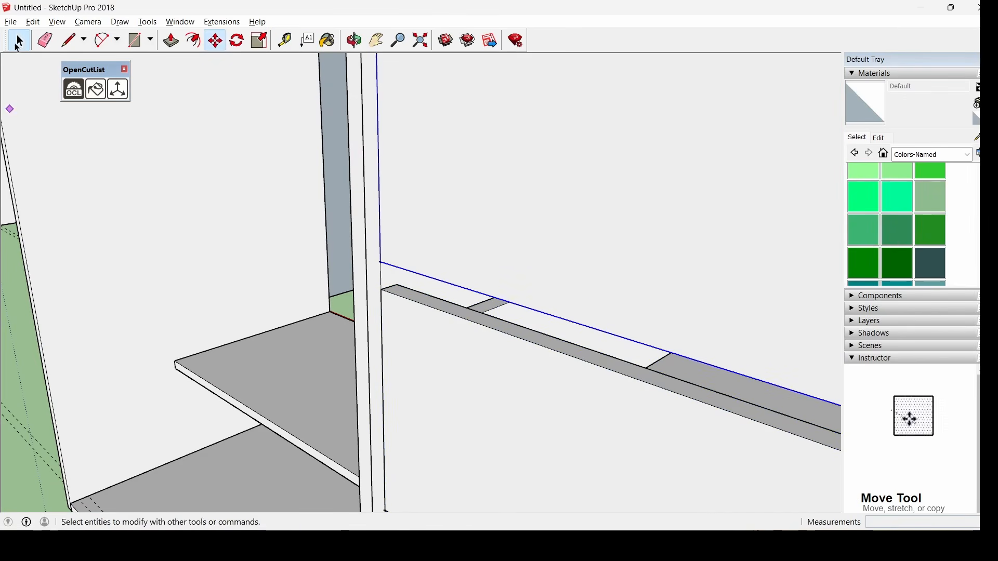
scroll(442, 214, "down", 5)
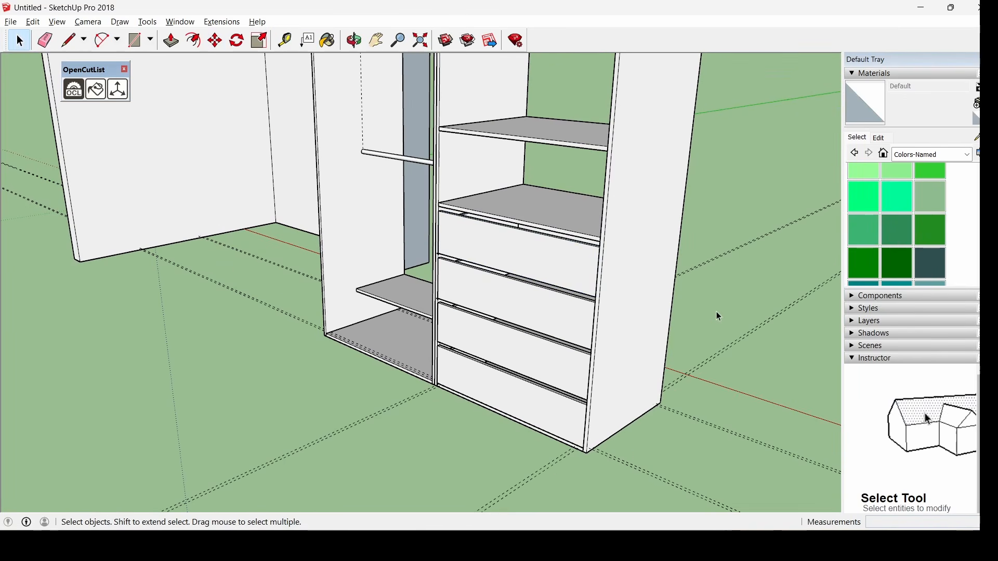
Draw a rectangle across the cabinet's back from its top corner to the opposite lower corner
middle_click_drag(718, 316, 505, 169)
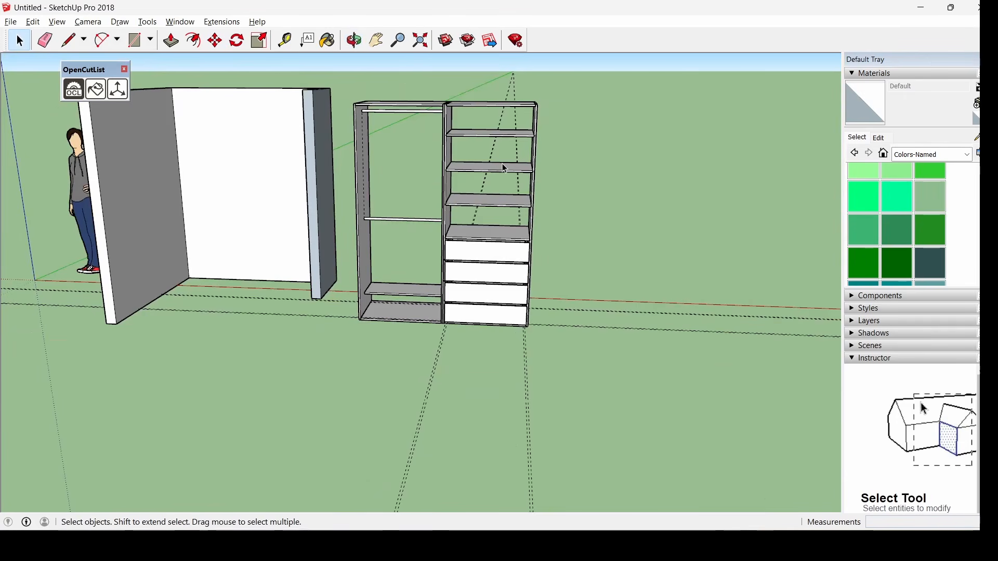
middle_click_drag(616, 195, 179, 236)
left_click(134, 40)
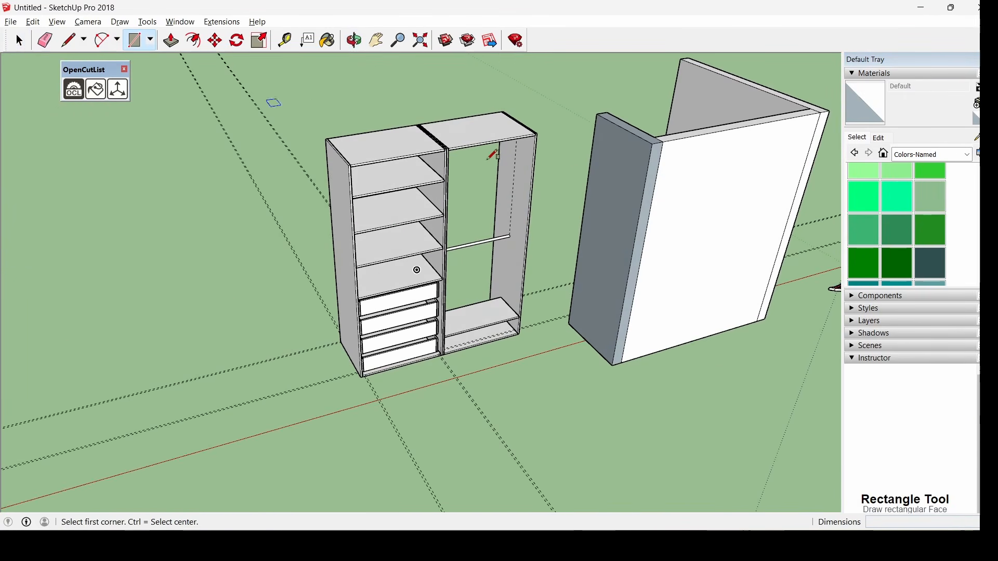
scroll(566, 179, "up", 3)
left_click(522, 106)
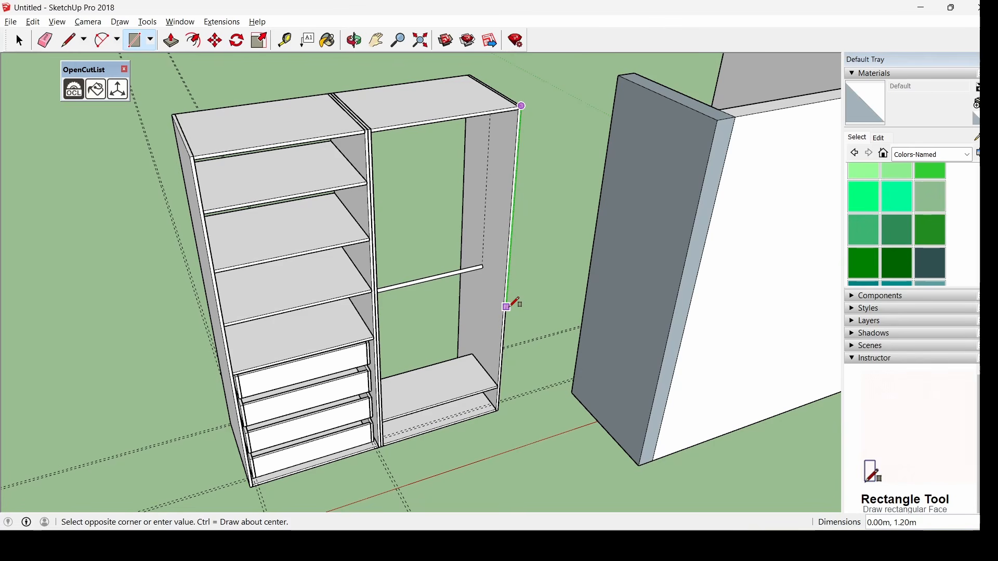
middle_click_drag(512, 306, 317, 426)
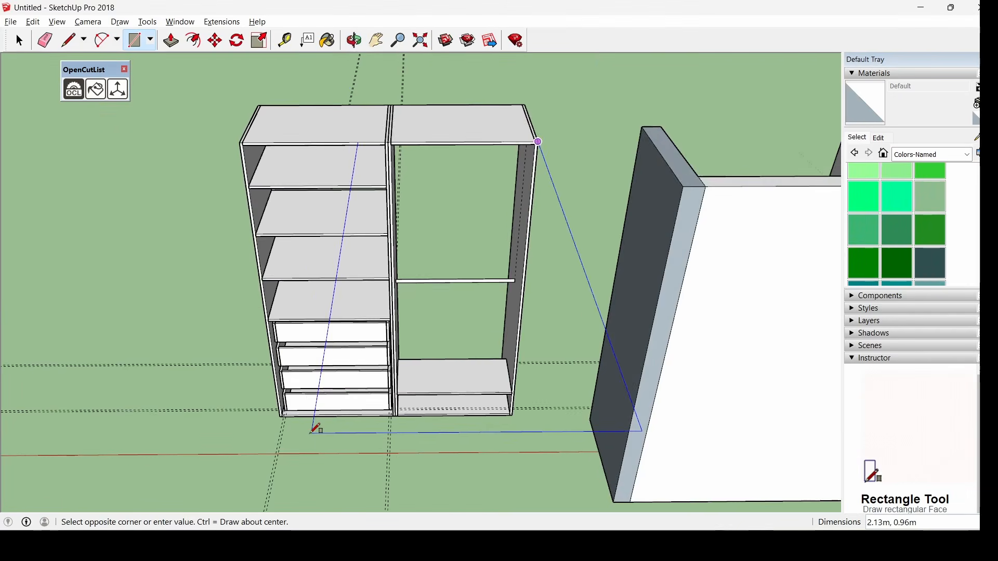
scroll(266, 415, "up", 5)
scroll(263, 419, "up", 3)
left_click(273, 408)
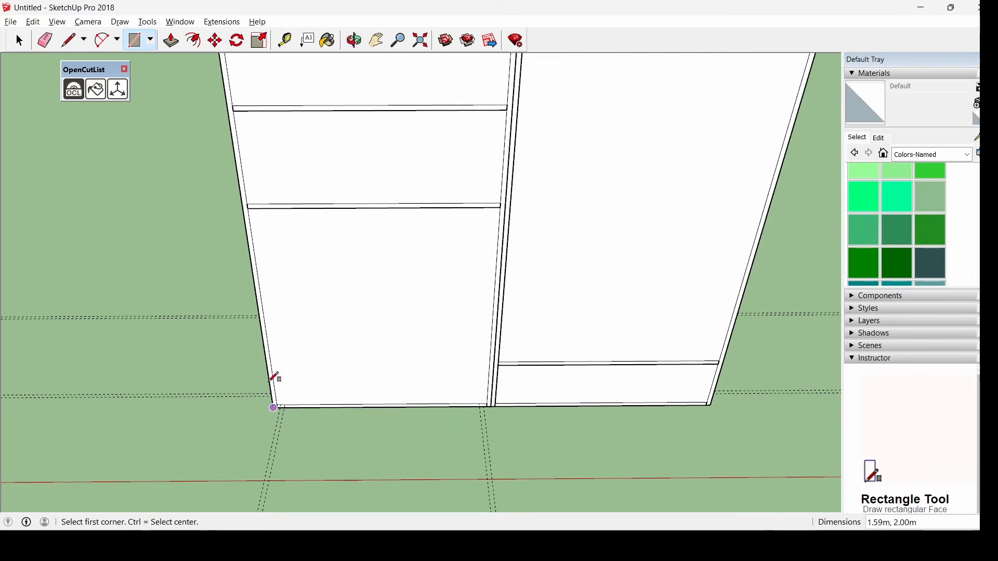
Push/Pull the rectangle into a thick back panel covering both bays
left_click(171, 40)
left_click(532, 317)
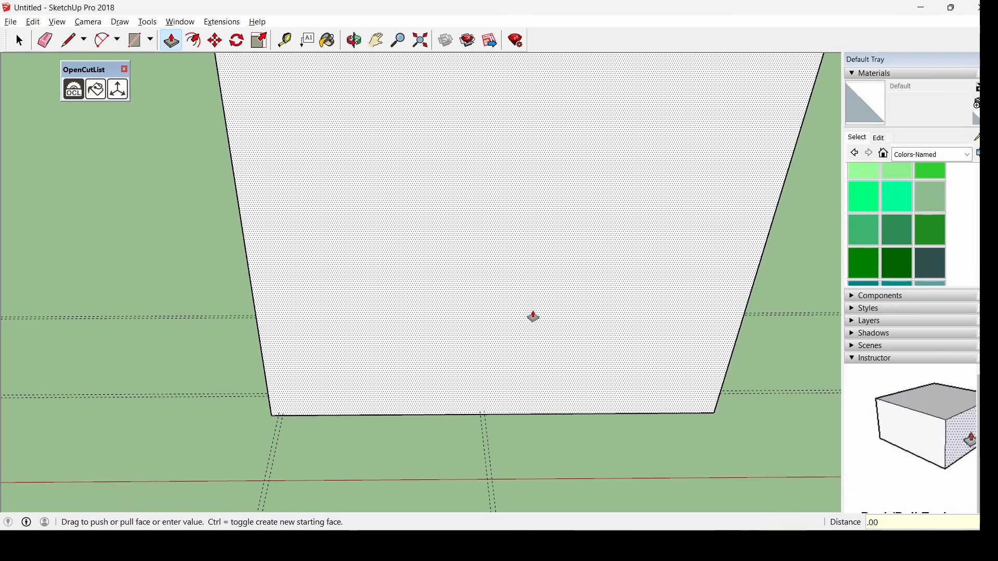
left_click(533, 315)
left_click(19, 40)
middle_click_drag(107, 270, 461, 256)
scroll(461, 256, "down", 4)
middle_click_drag(404, 341, 663, 260)
scroll(426, 206, "up", 3)
middle_click_drag(425, 206, 384, 316)
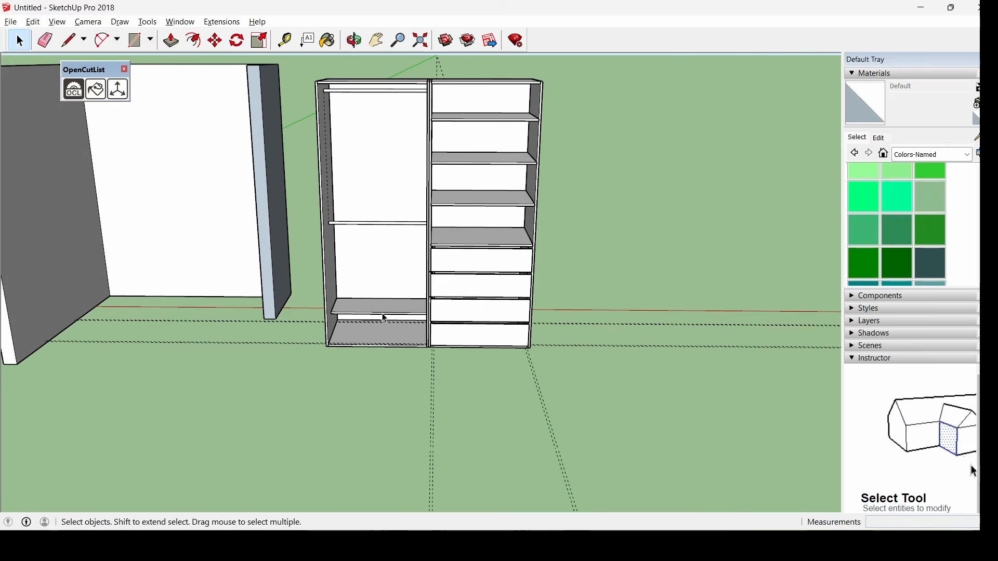
Place a Tape Measure guide line 0.06 m from the wide panel's top edge
middle_click_drag(385, 318, 421, 354)
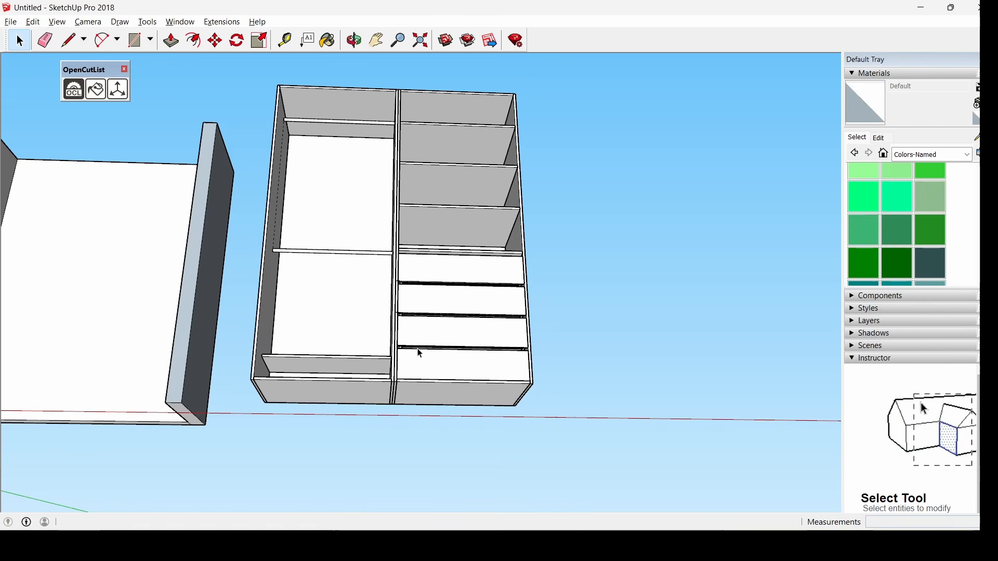
middle_click_drag(419, 353, 391, 361)
scroll(392, 382, "up", 4)
middle_click_drag(394, 410, 417, 247)
middle_click_drag(430, 281, 325, 200)
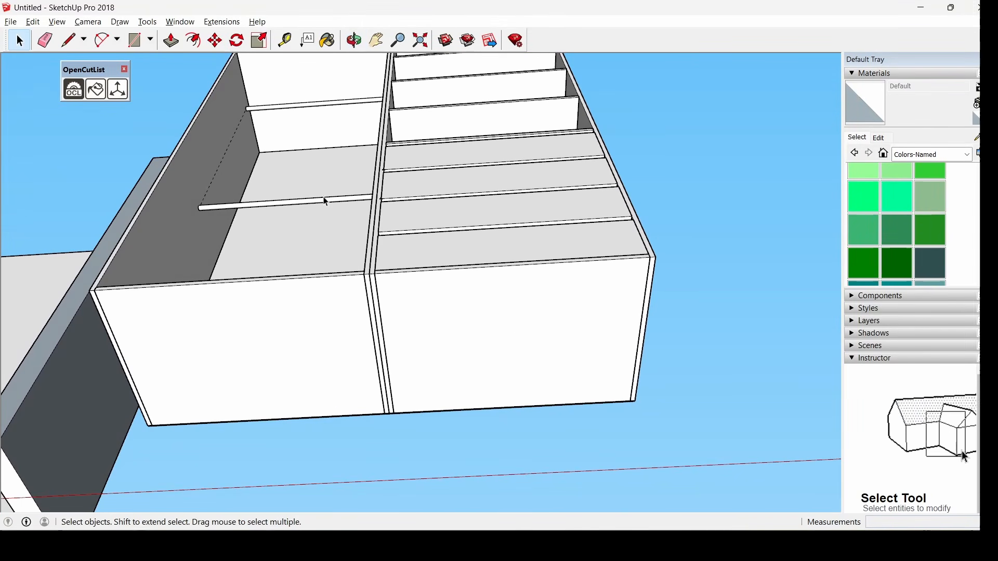
left_click(285, 40)
left_click(294, 278)
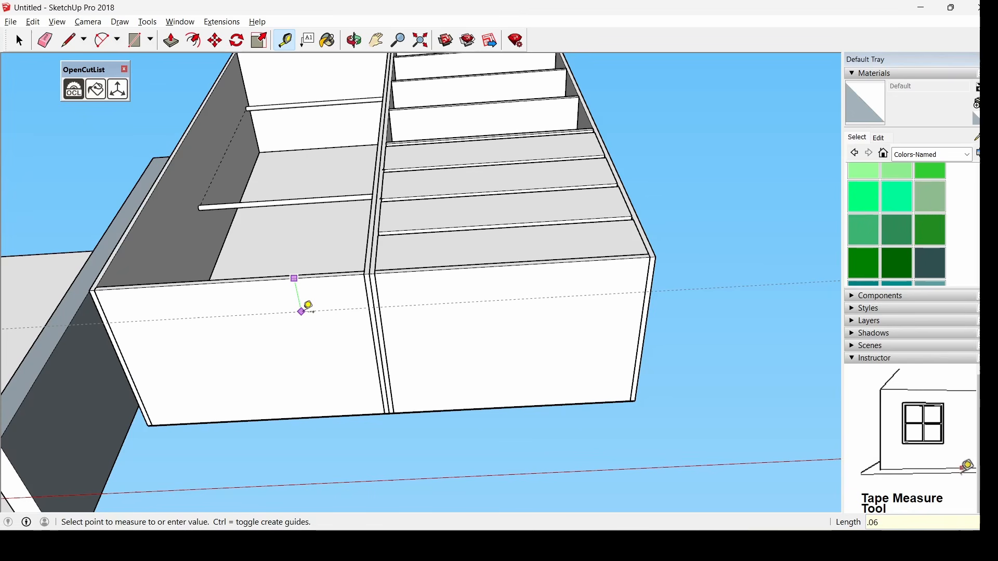
left_click(313, 311)
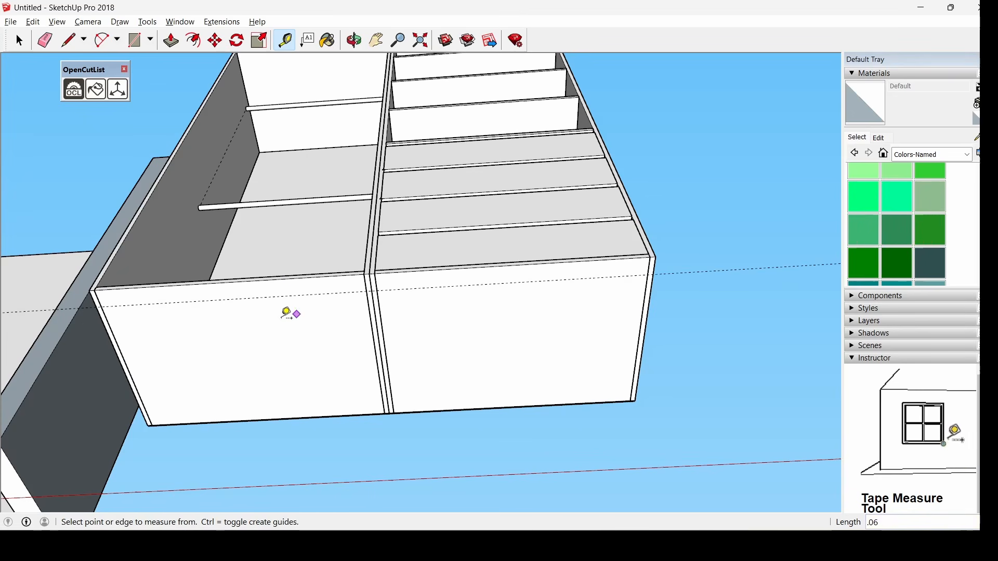
Draw a .015 × 1.59 strip rectangle starting at the guide line's left end
left_click(134, 39)
middle_click_drag(148, 255, 115, 228)
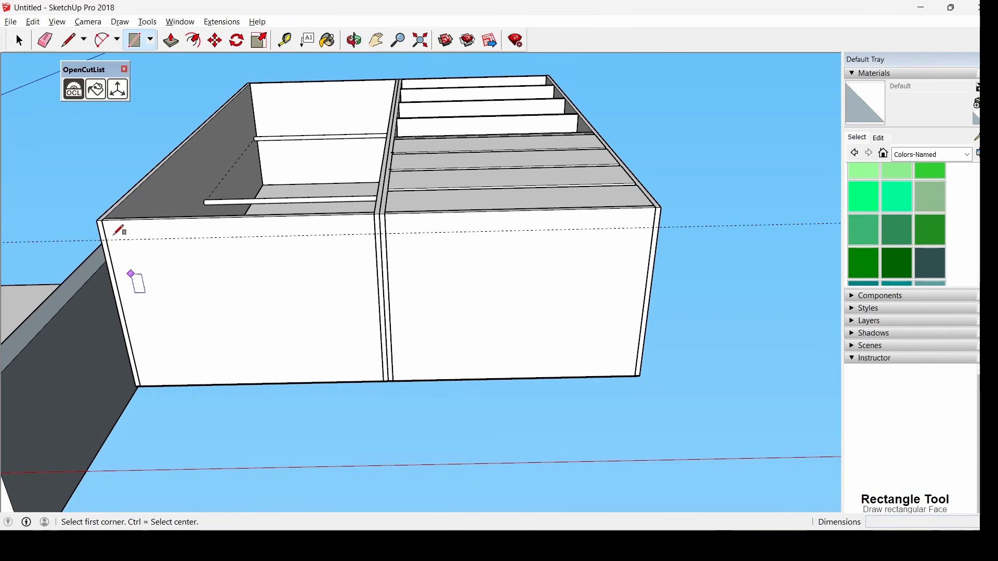
left_click(102, 239)
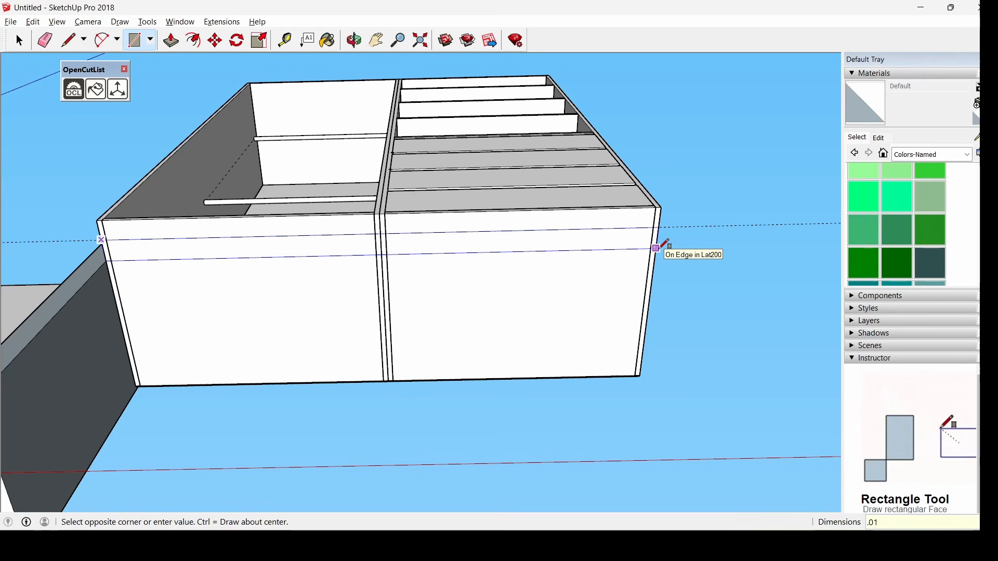
type("5,1.")
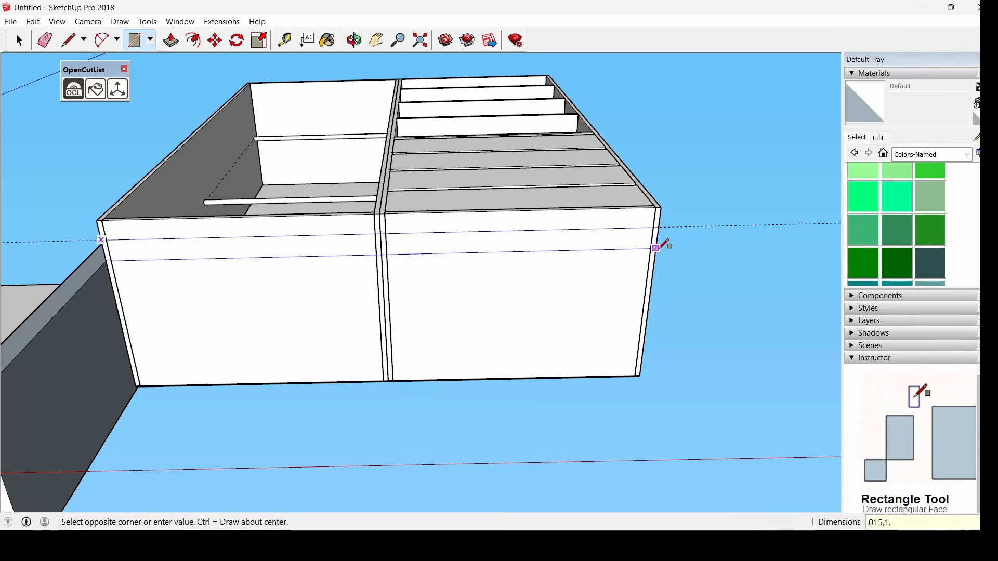
type("59")
key("Return")
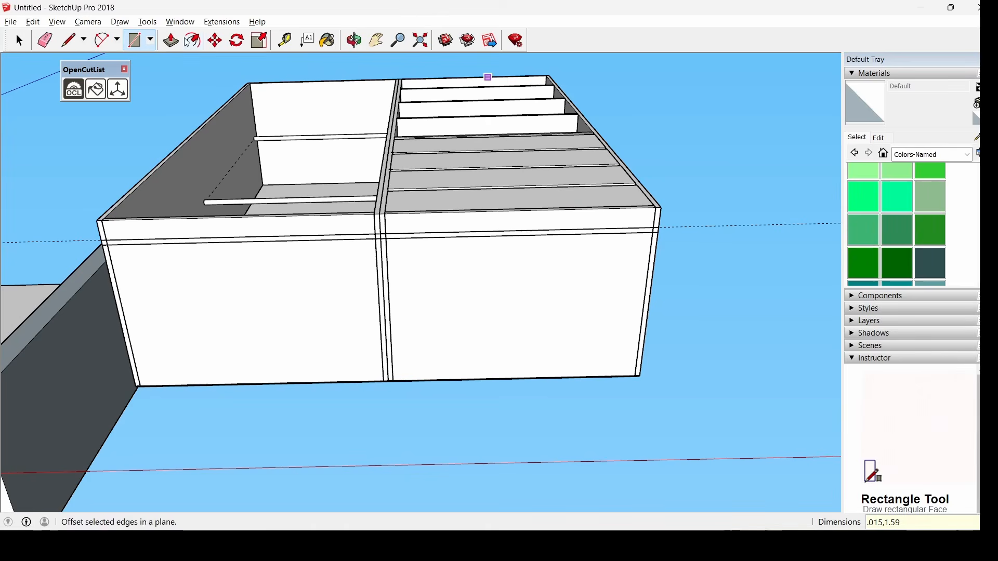
Pull the strip 0.1 m into the plinth board and select it
left_click(176, 42)
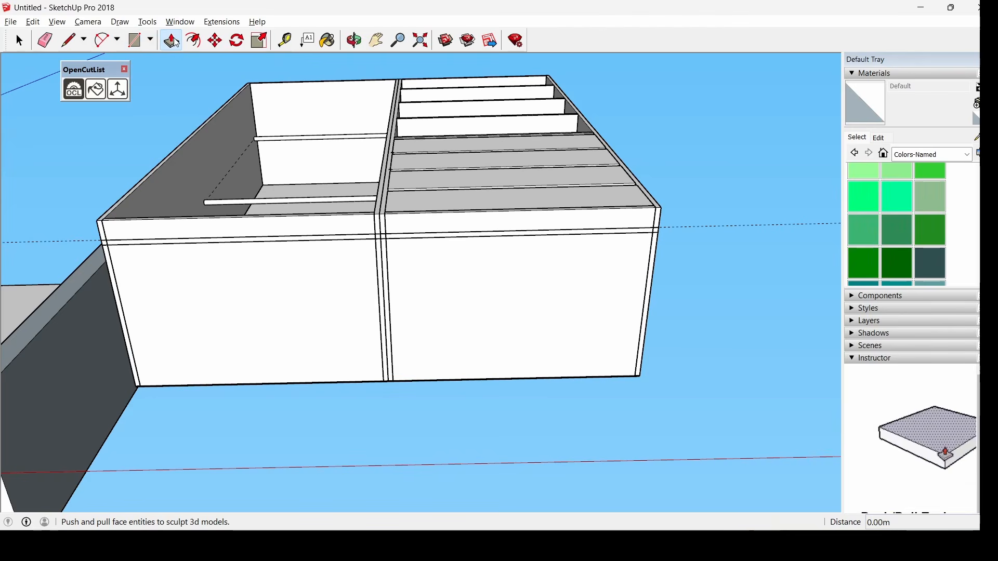
left_click(273, 242)
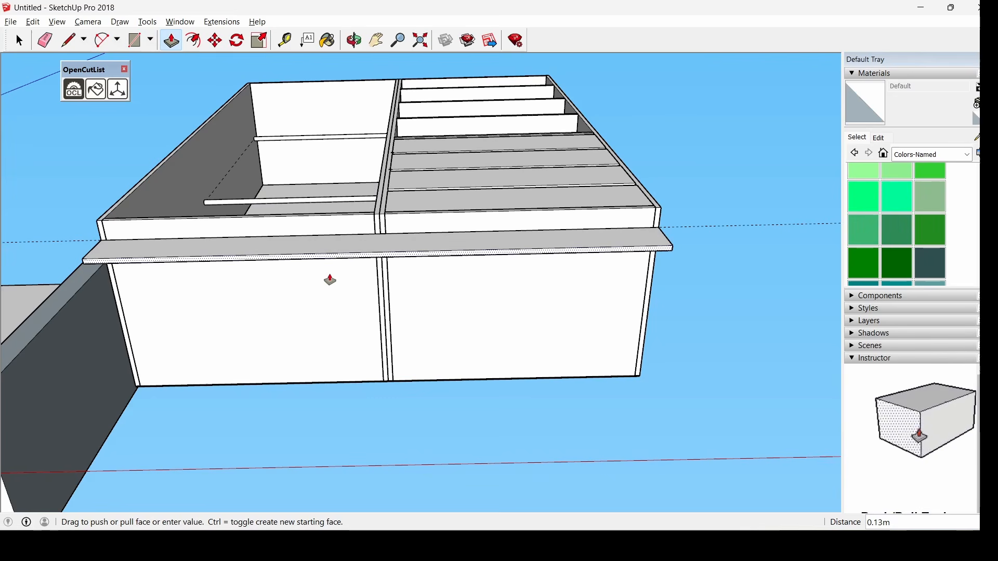
key("Return")
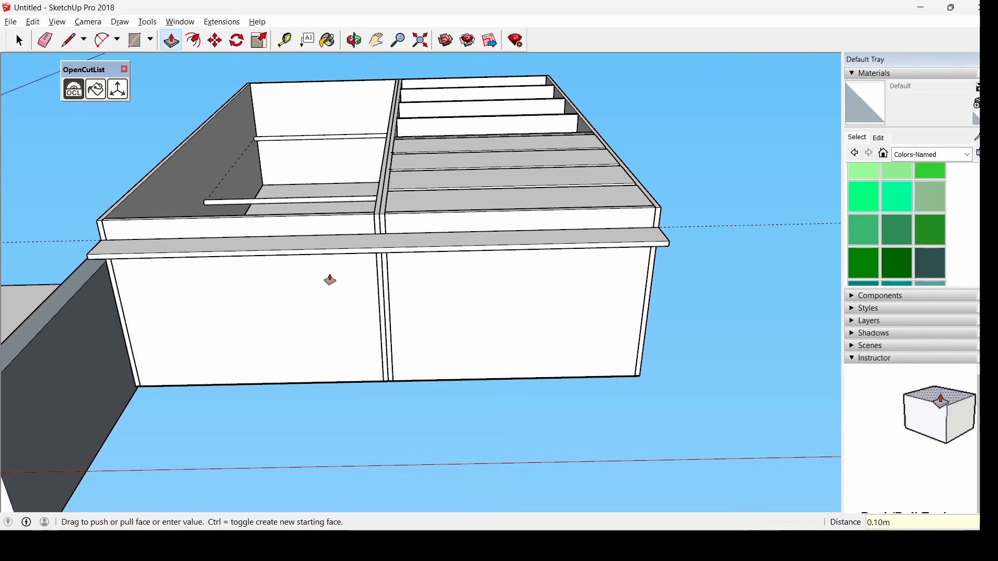
middle_click_drag(632, 390, 154, 407)
left_click(19, 44)
left_click_drag(163, 365, 514, 498)
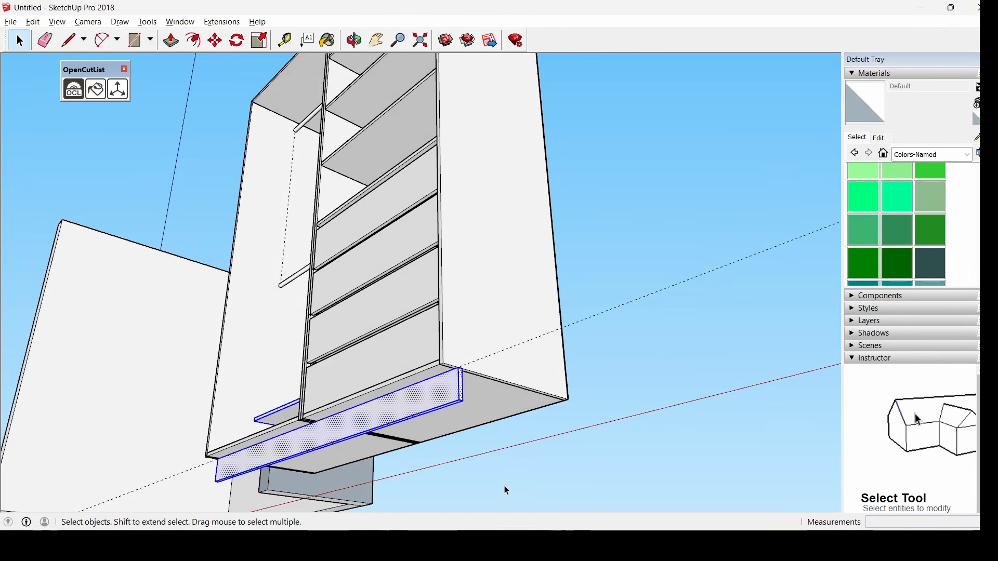
Make the front plinth board a component named zocalo, replacing the existing definition
middle_click_drag(479, 453, 635, 303)
left_click(684, 245)
middle_click_drag(684, 245, 568, 360)
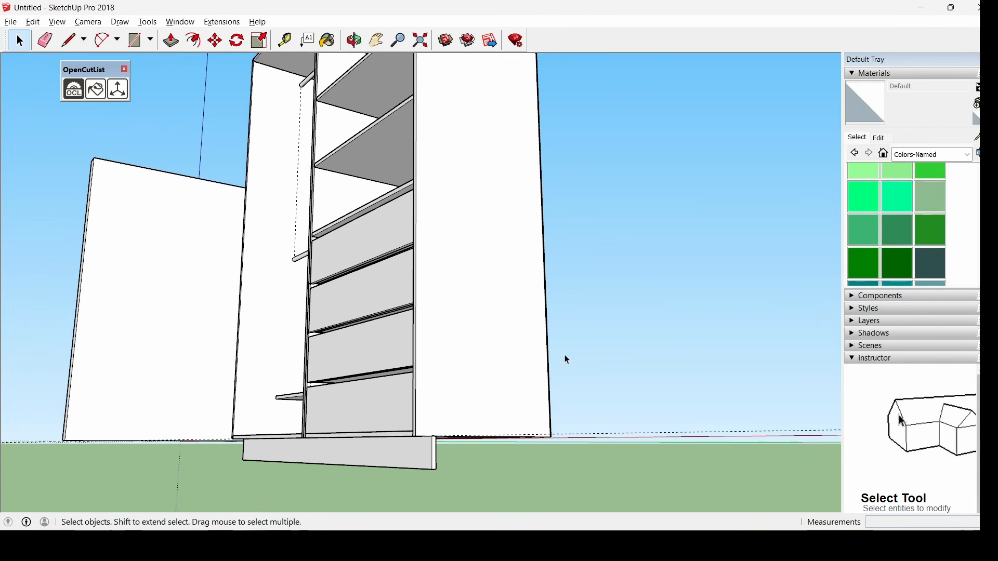
left_click_drag(383, 479, 488, 494)
right_click(418, 464)
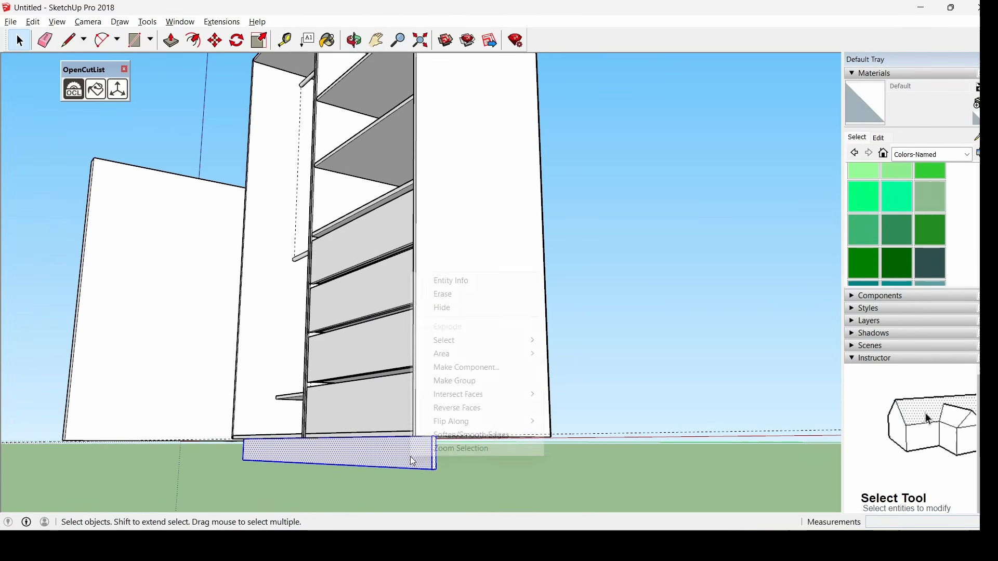
left_click(474, 370)
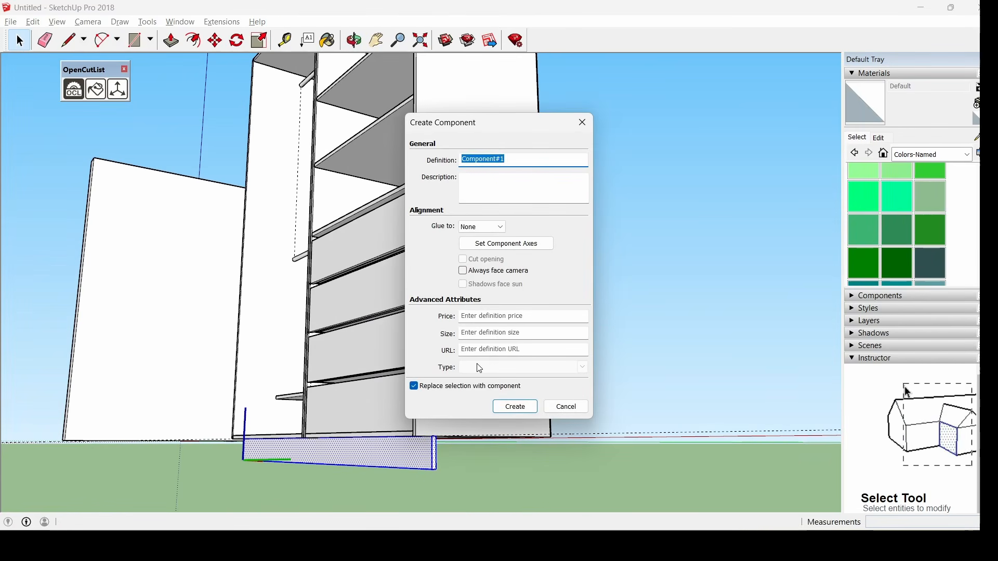
key("Return")
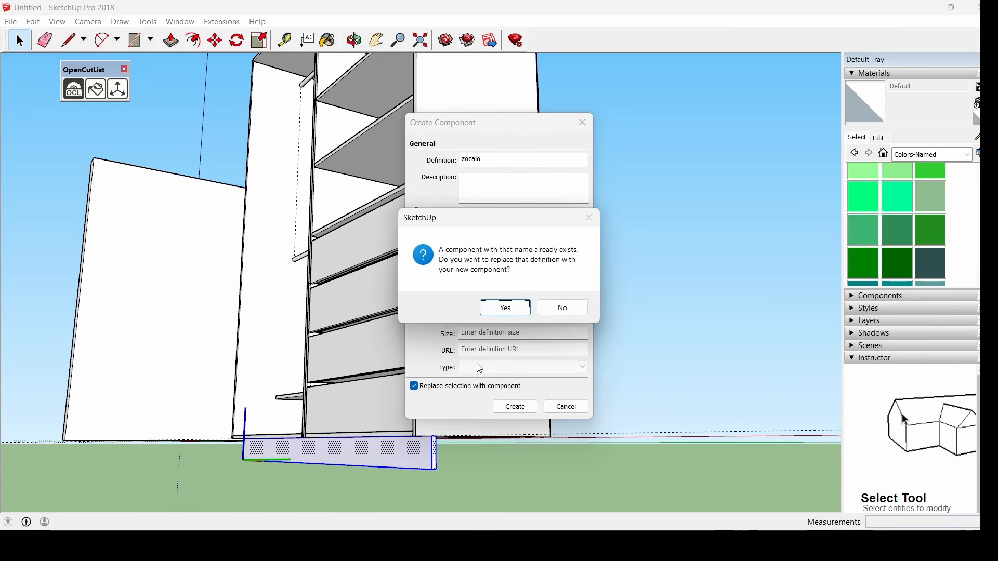
key("Return")
Paste the copied board and move it flush against the cabinet corner
key("ctrl+v")
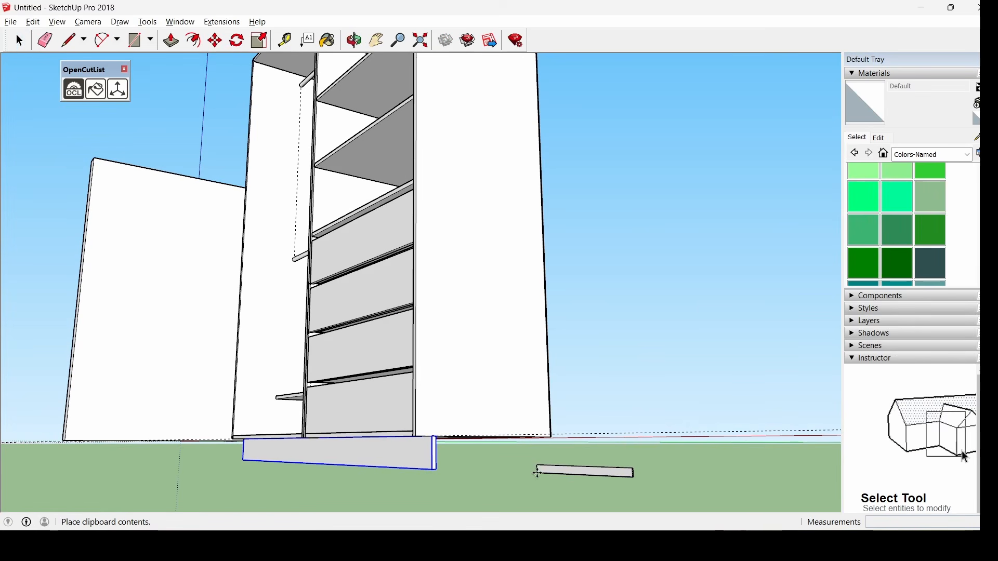
middle_click_drag(471, 463, 107, 479)
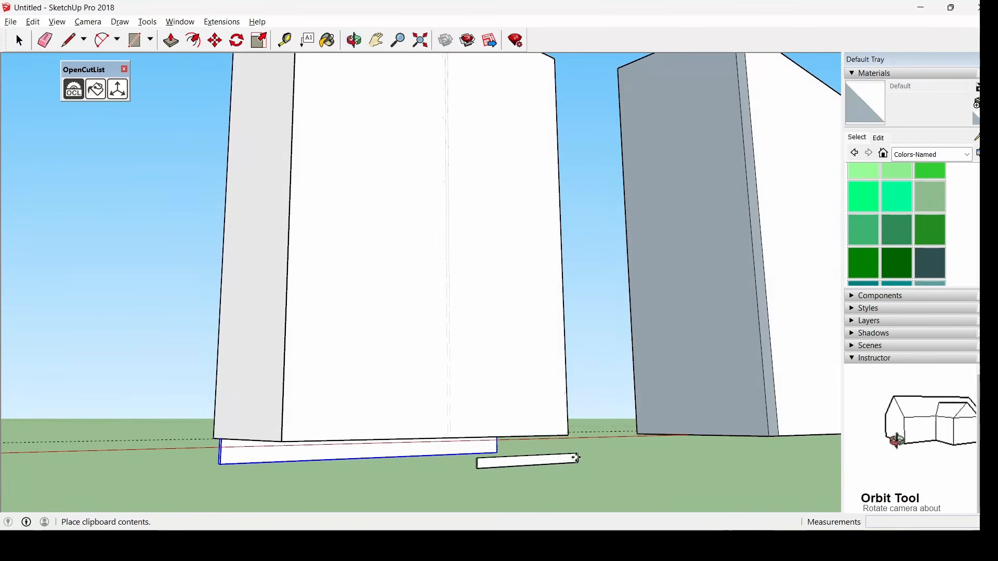
scroll(428, 312, "down", 1)
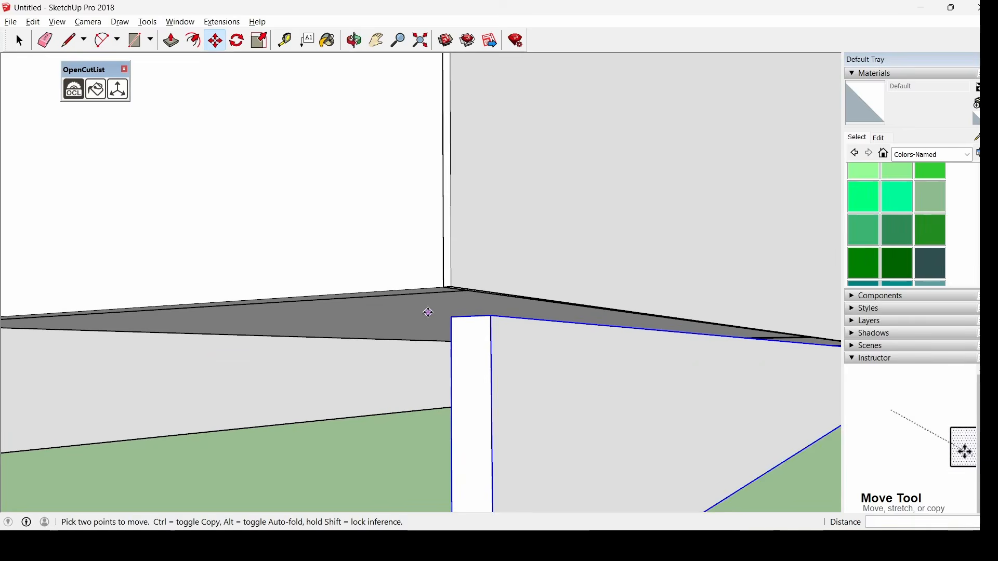
scroll(428, 312, "up", 1)
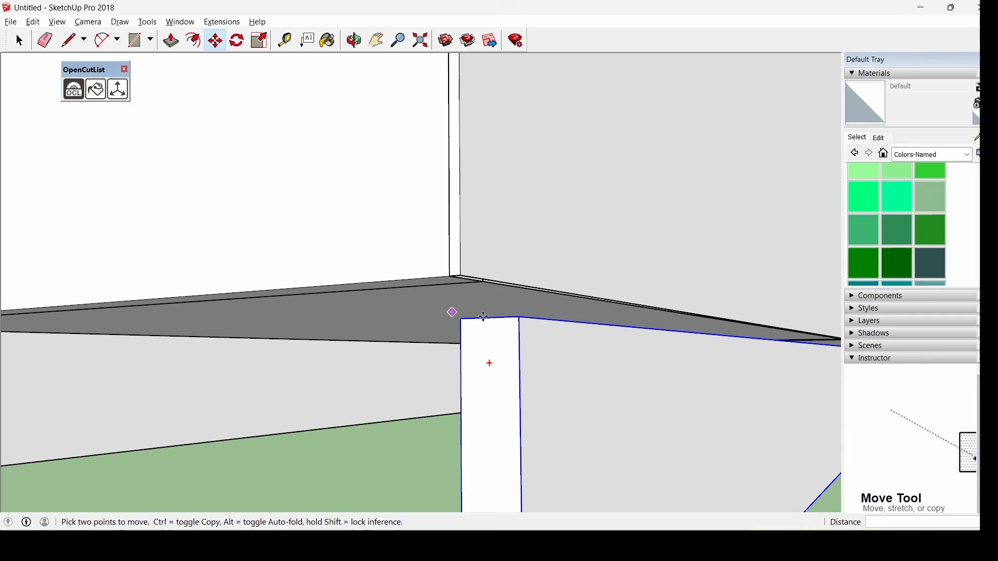
left_click(524, 326)
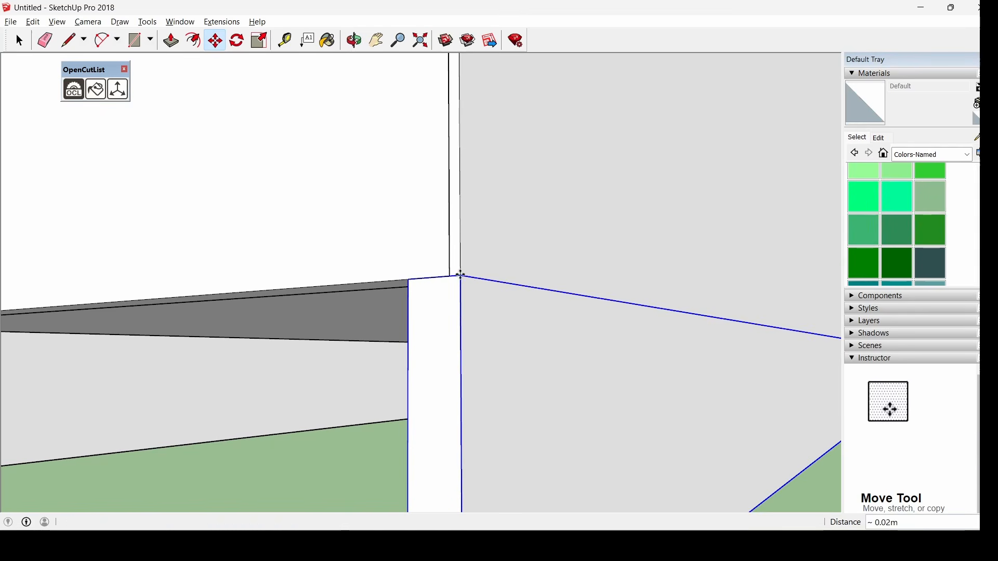
left_click(451, 276)
left_click(20, 40)
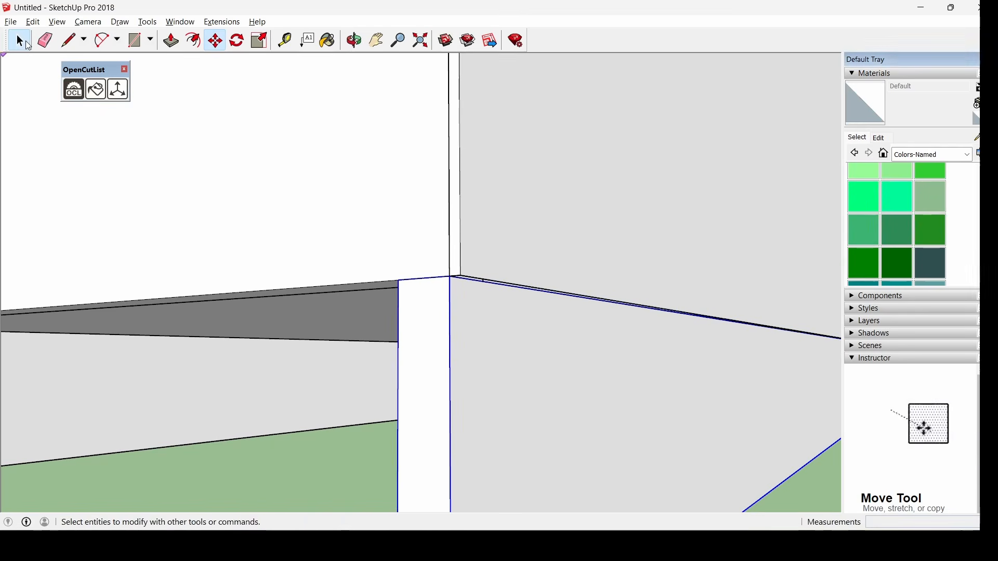
Draw a rectangle across the side gap under the cabinet and push it 0.015 m
middle_click_drag(536, 385, 235, 196)
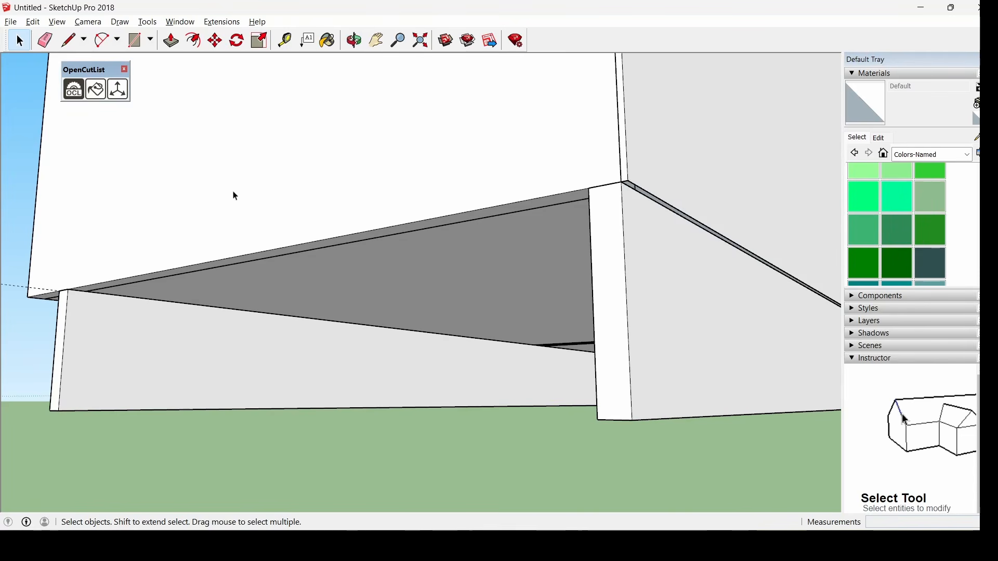
left_click(139, 41)
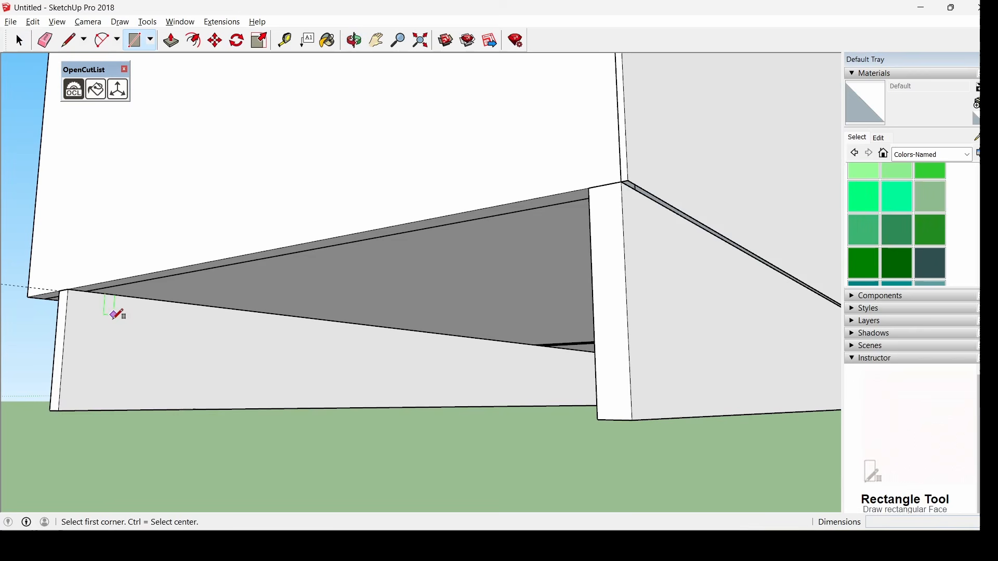
left_click(60, 410)
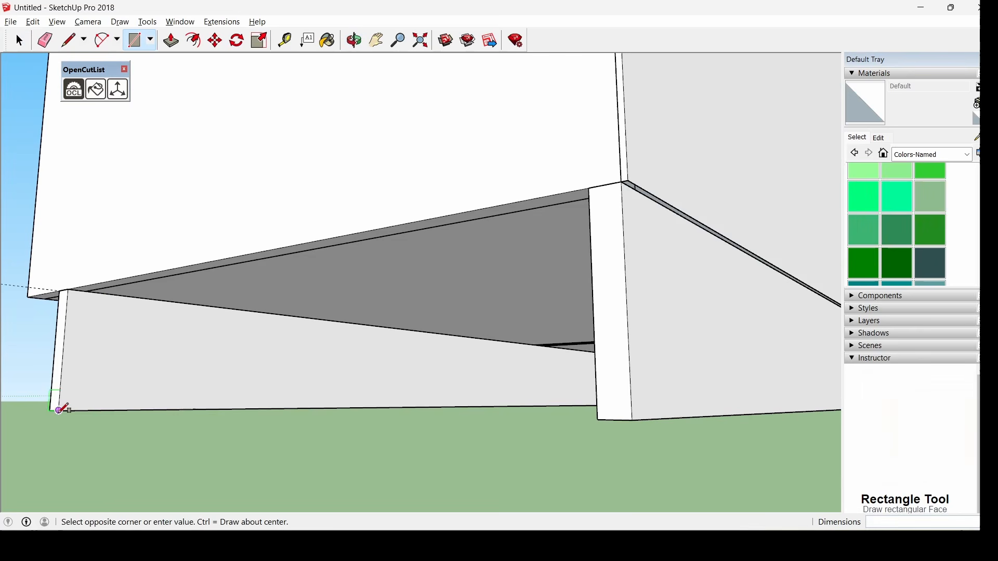
left_click(589, 188)
left_click(171, 41)
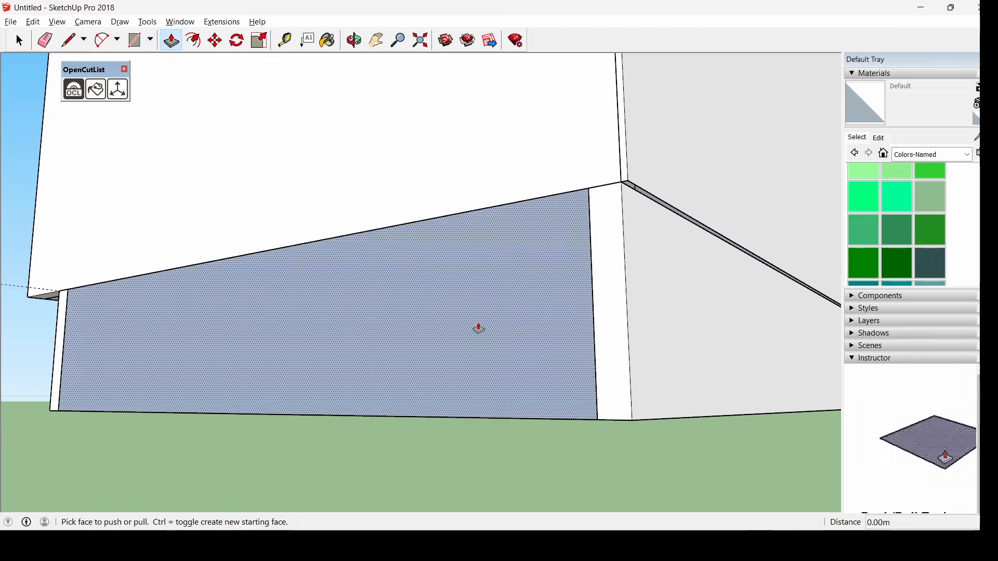
middle_click_drag(479, 328, 408, 379)
left_click(414, 382)
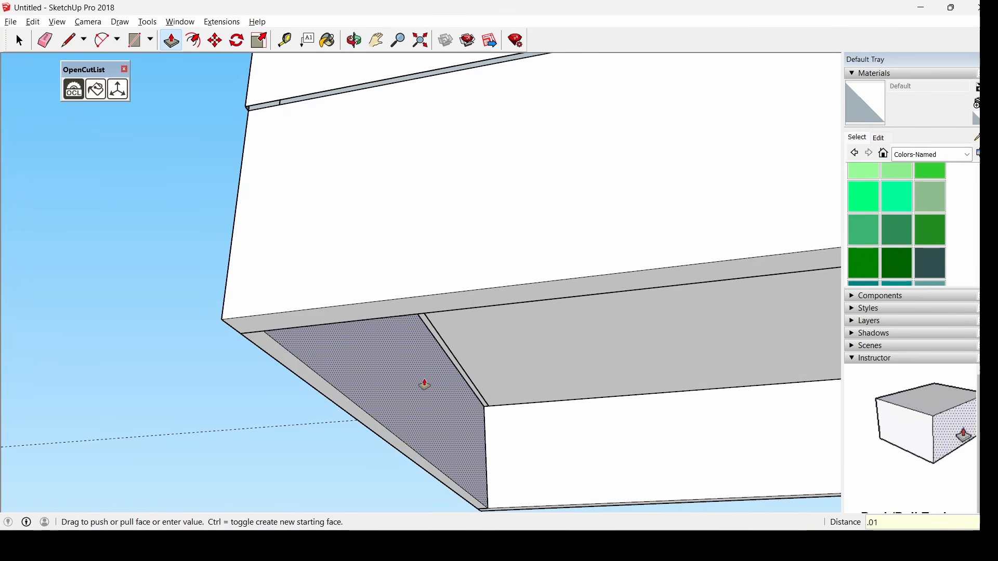
key("Return")
Select the side plinth panel and make it a component named latzocalo
left_click(19, 41)
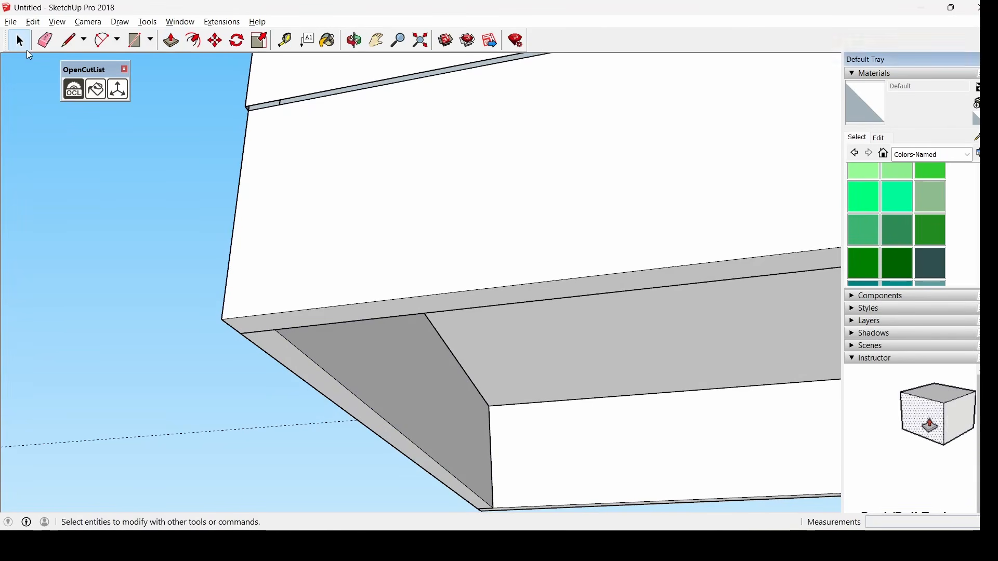
middle_click_drag(253, 228, 258, 256)
left_click_drag(203, 64, 532, 488)
right_click(414, 382)
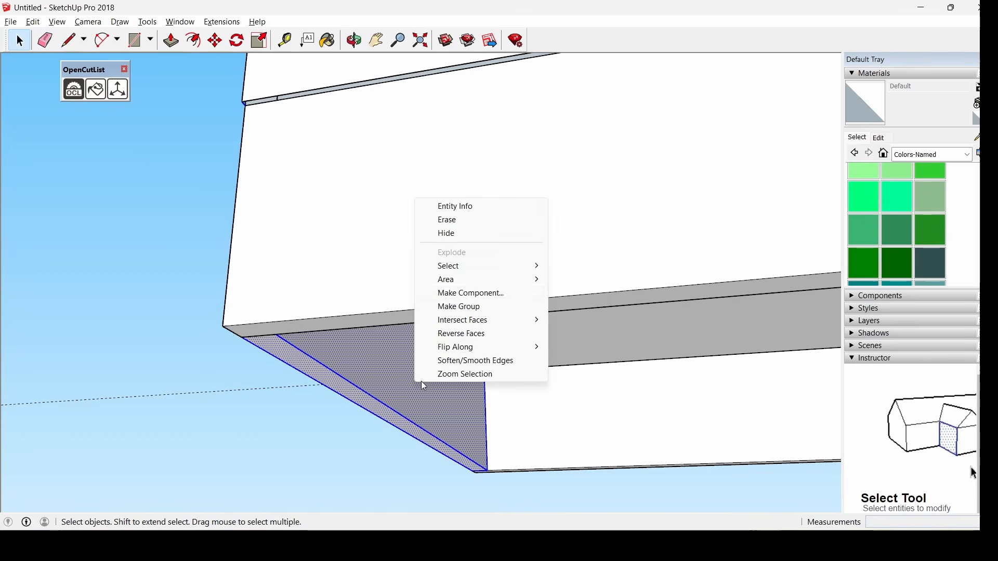
left_click(496, 298)
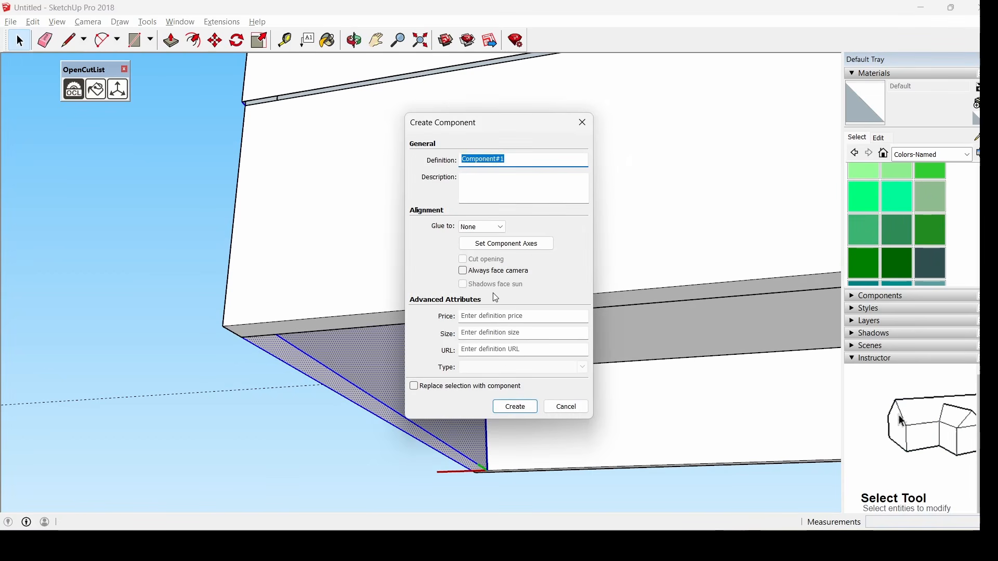
key("BackSpace")
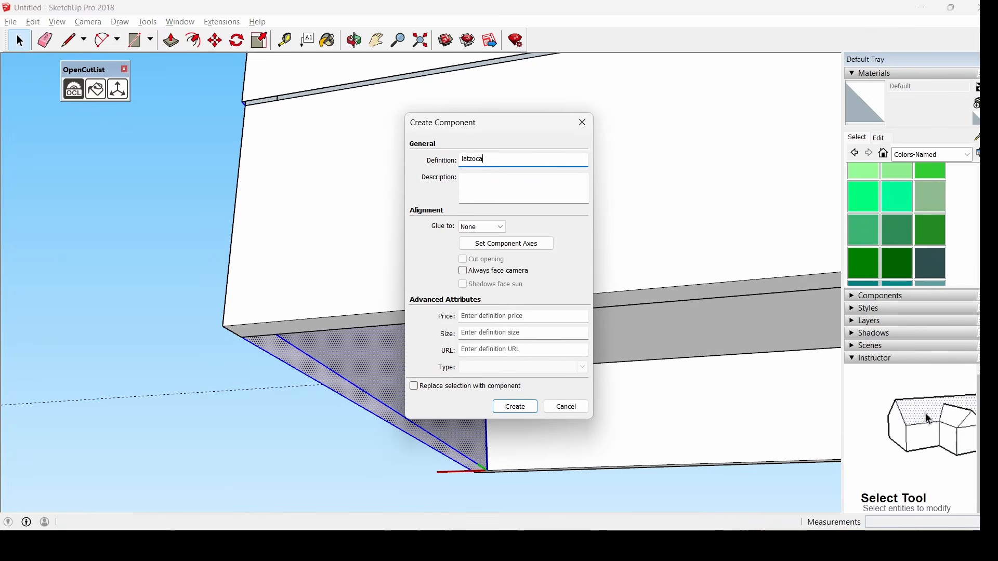
key("Return")
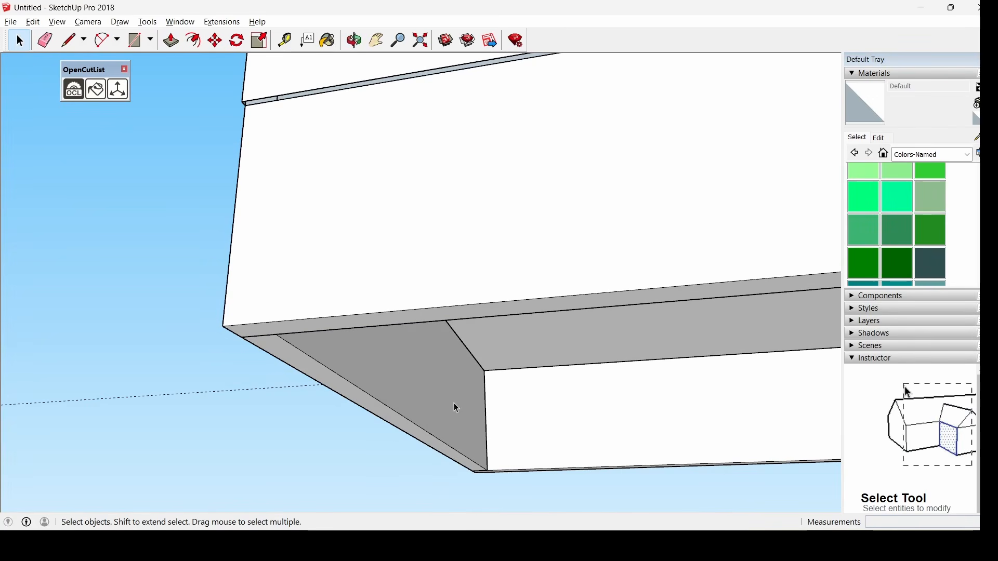
middle_click_drag(368, 392, 516, 381)
Copy the plinth panel and place the pasted copy at the plinth's open end
scroll(363, 367, "down", 2)
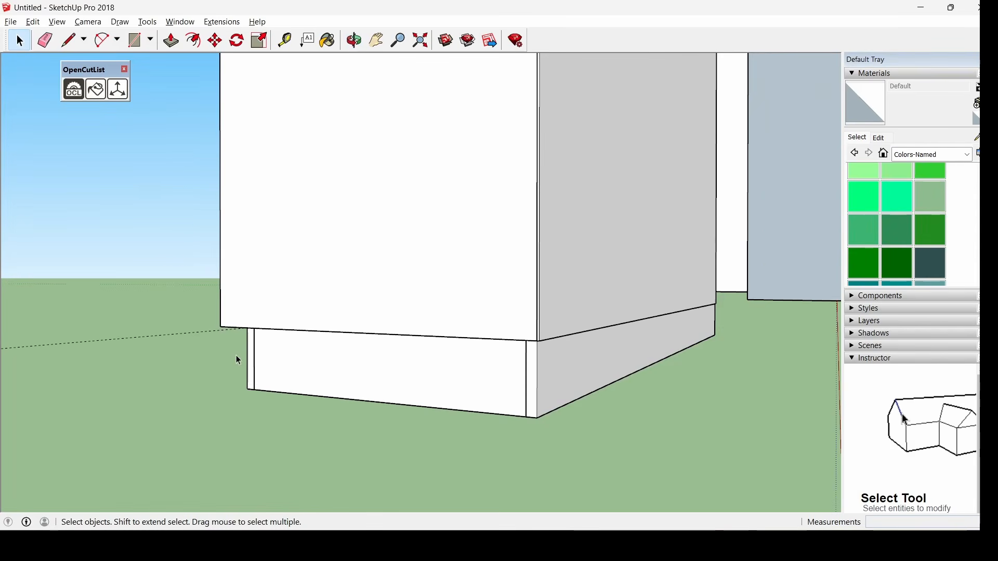
middle_click_drag(238, 359, 295, 301)
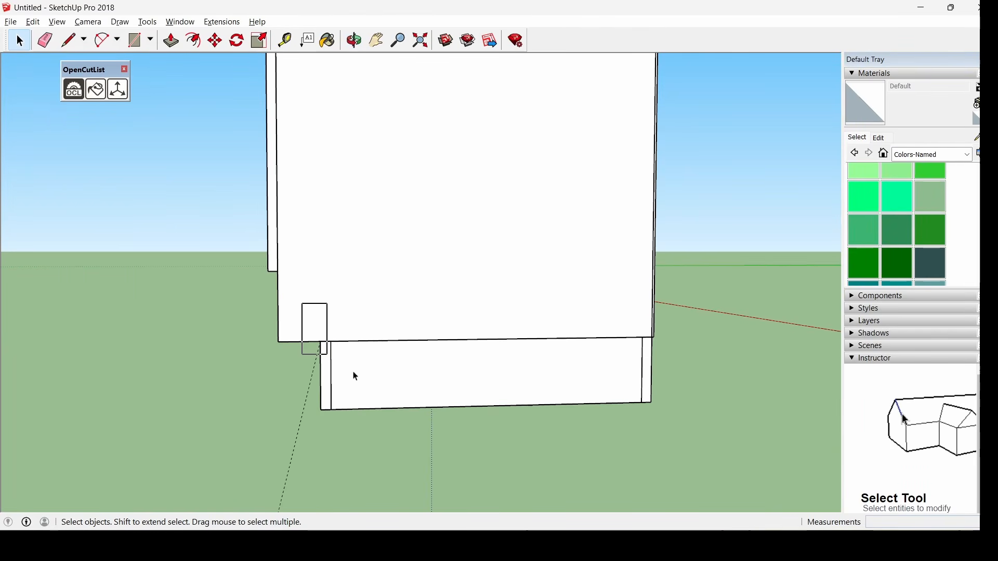
left_click_drag(355, 376, 669, 423)
key("ctrl+c")
key("ctrl+v")
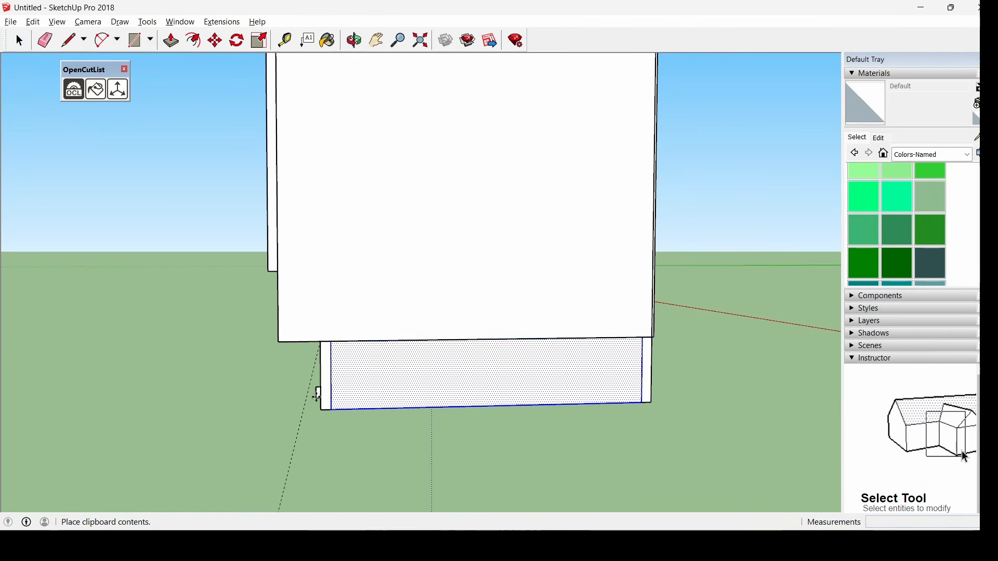
middle_click_drag(317, 396, 244, 300)
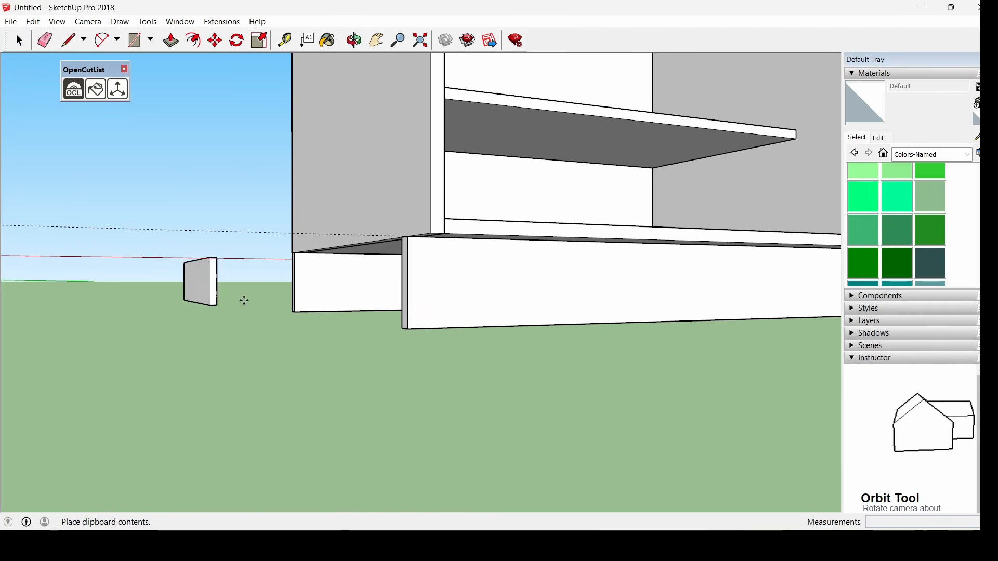
left_click(402, 328)
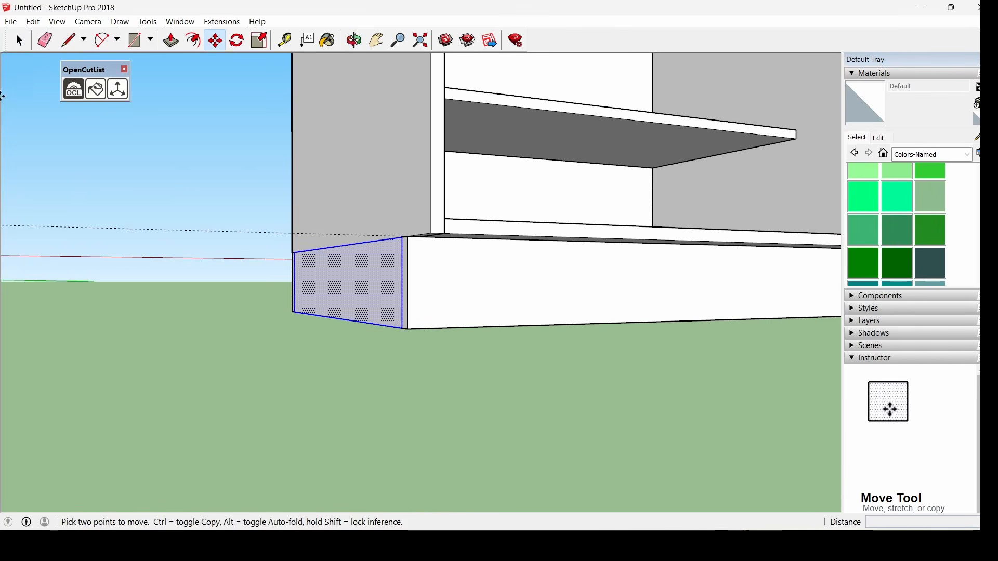
left_click(20, 42)
Zoom out and select the entire wardrobe
middle_click_drag(185, 177, 338, 271)
scroll(337, 266, "down", 3)
middle_click_drag(361, 100, 462, 171)
left_click_drag(262, 92, 502, 384)
Group all the selected wardrobe parts into a single object
right_click(419, 276)
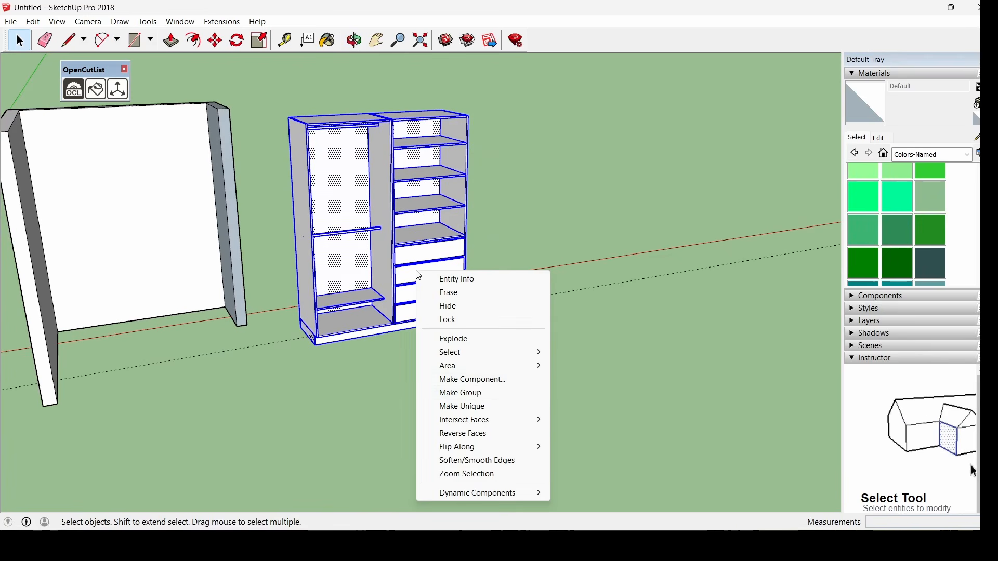
left_click(480, 401)
middle_click_drag(477, 401, 320, 432)
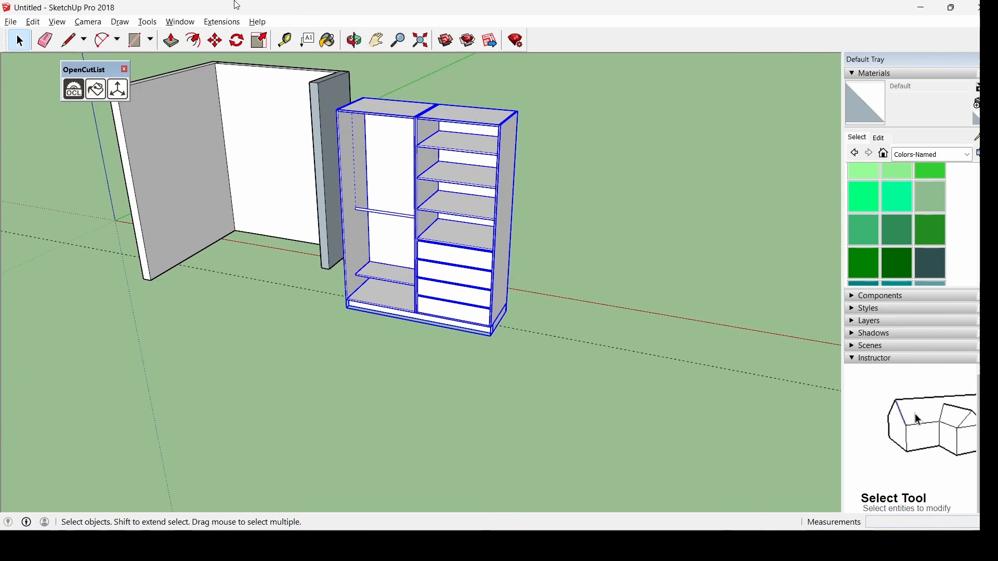
Move the grouped wardrobe by its back-left corner into the niche between the walls
left_click(218, 44)
scroll(373, 130, "up", 3)
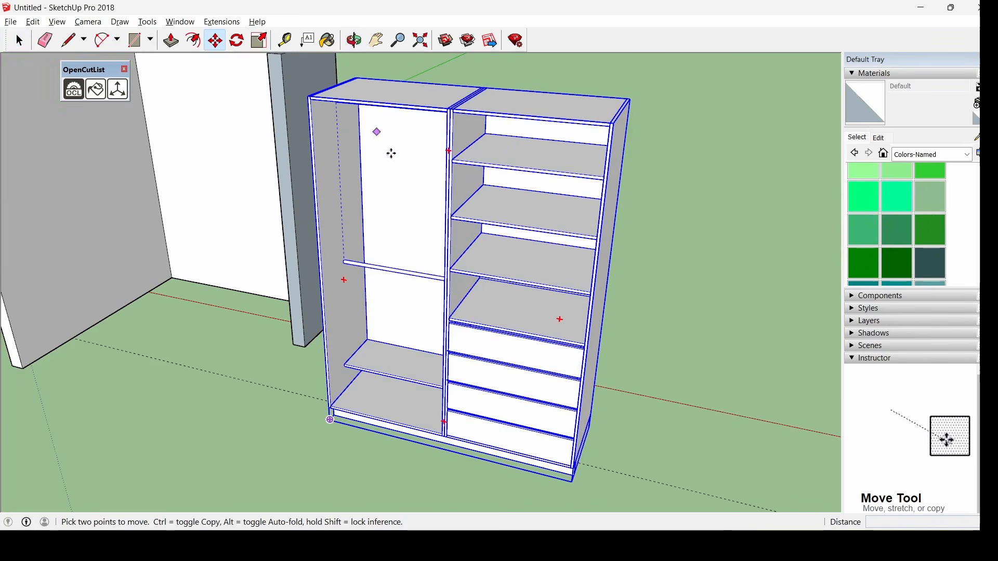
scroll(382, 141, "down", 2)
middle_click_drag(335, 72, 367, 143)
scroll(370, 132, "up", 3)
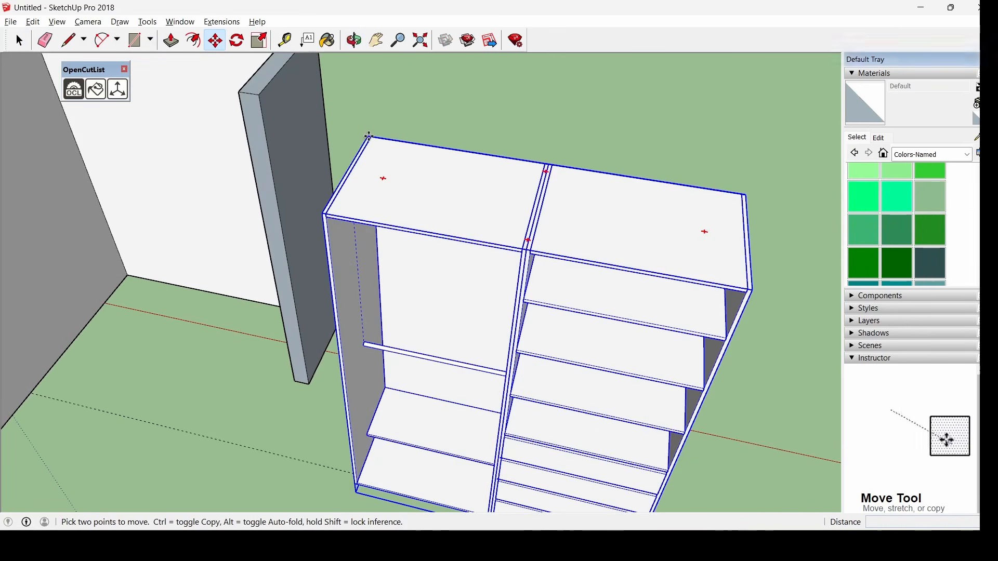
left_click(368, 136)
scroll(442, 208, "down", 2)
scroll(332, 229, "down", 2)
scroll(142, 149, "up", 2)
middle_click_drag(141, 149, 270, 249)
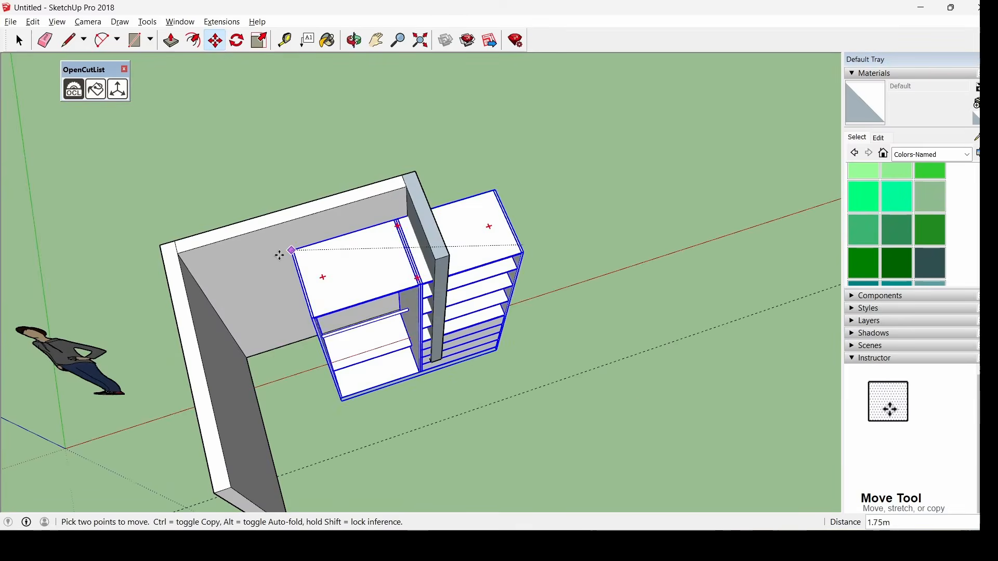
scroll(208, 259, "up", 4)
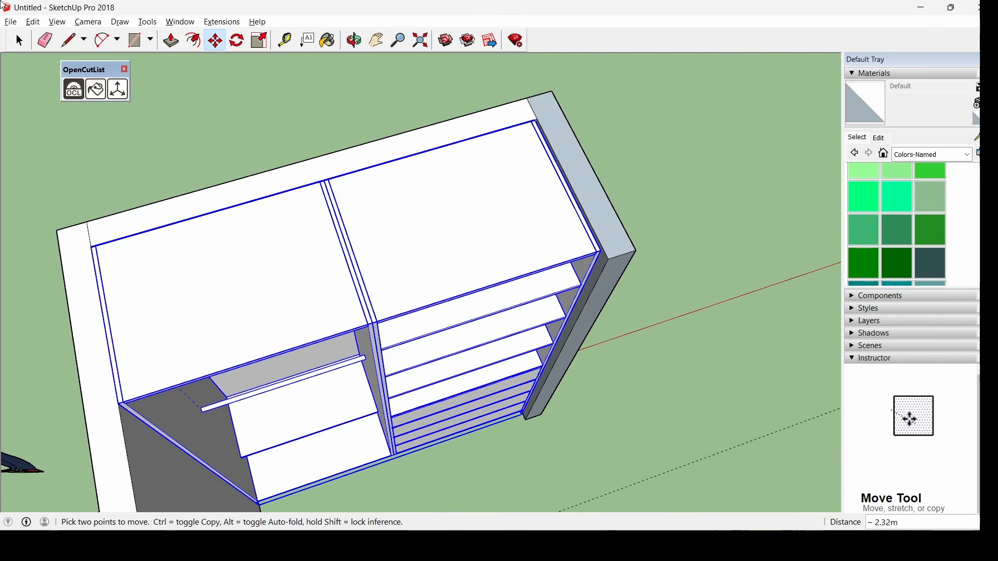
left_click(19, 41)
Clear the selection and orbit to a high side view of the placed wardrobe
left_click(694, 245)
middle_click_drag(691, 371, 528, 207)
scroll(529, 207, "down", 2)
scroll(529, 206, "down", 3)
middle_click_drag(475, 375, 399, 386)
middle_click_drag(646, 208, 372, 210)
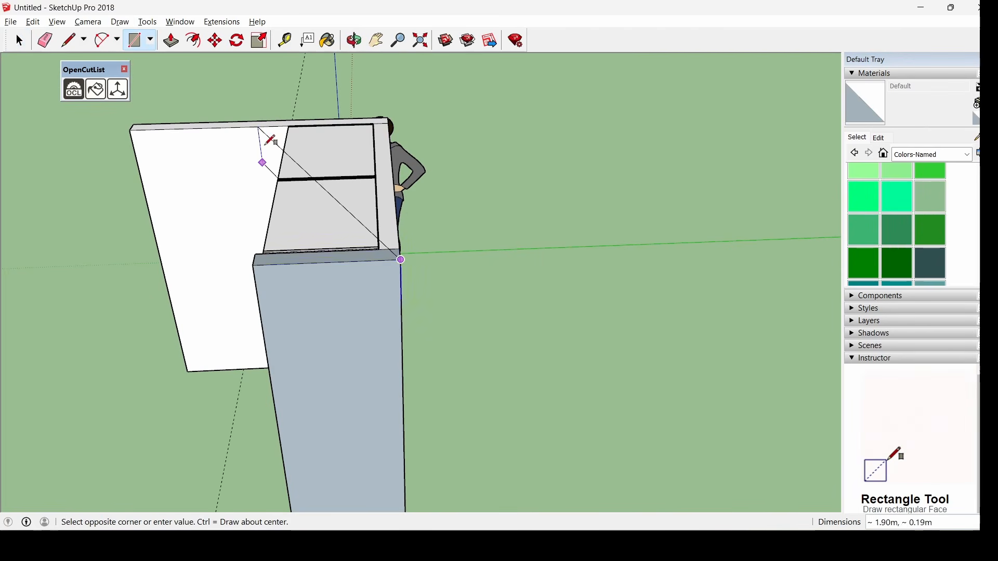
Push/Pull the wardrobe's top face up into a bulkhead box filling the gap above
key("space")
middle_click_drag(111, 330, 379, 244)
scroll(362, 107, "up", 3)
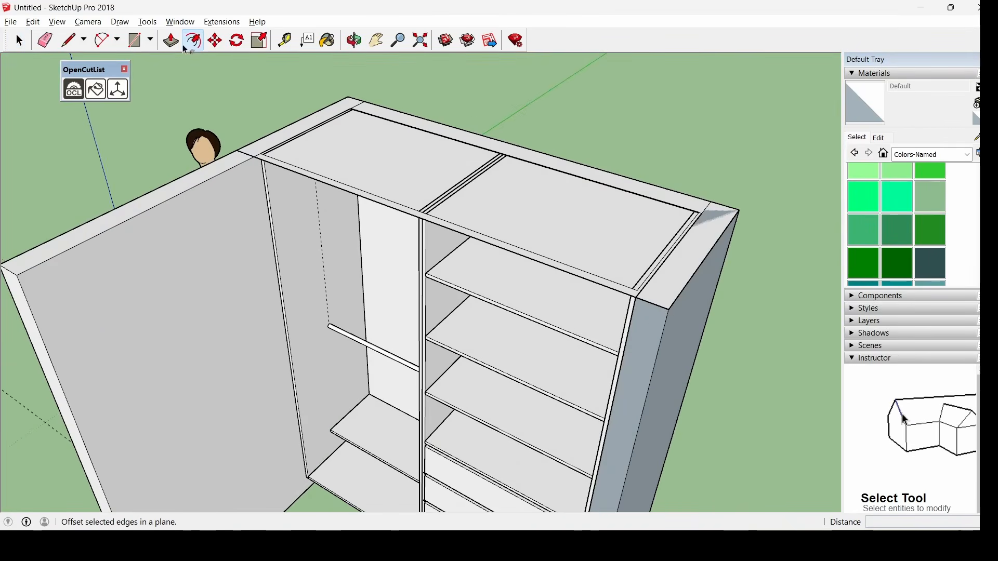
left_click(170, 40)
left_click_drag(291, 166, 369, 74)
left_click(20, 41)
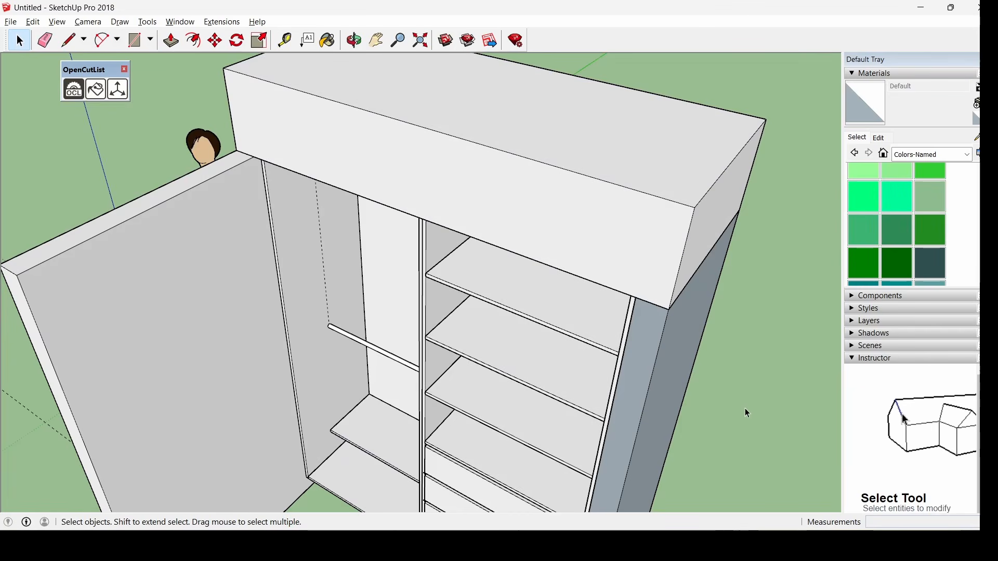
Make the bulkhead box a component named 'cielo nicho'
middle_click_drag(747, 414, 393, 286)
scroll(336, 201, "up", 4)
scroll(317, 260, "up", 5)
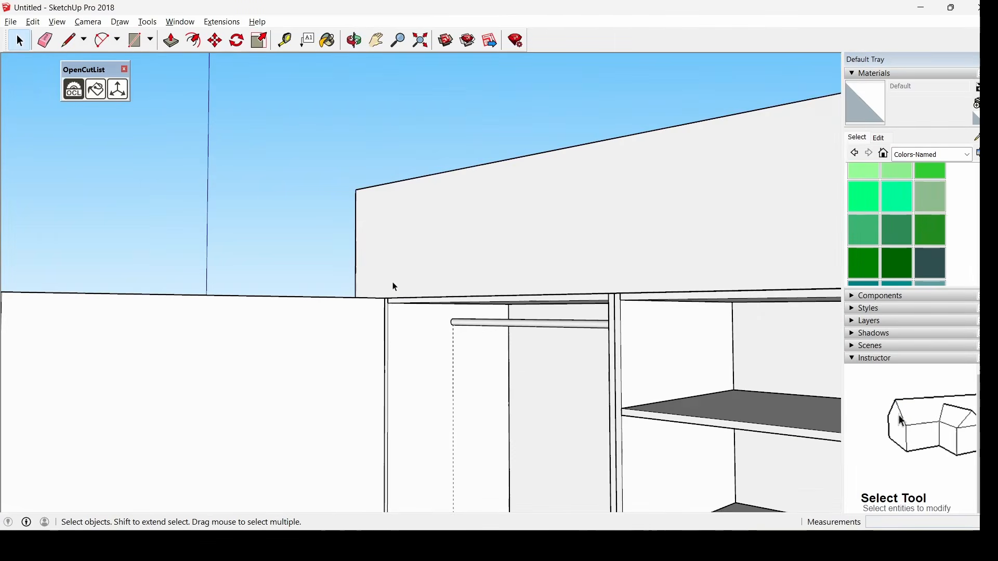
scroll(389, 255, "down", 3)
middle_click_drag(410, 248, 368, 239)
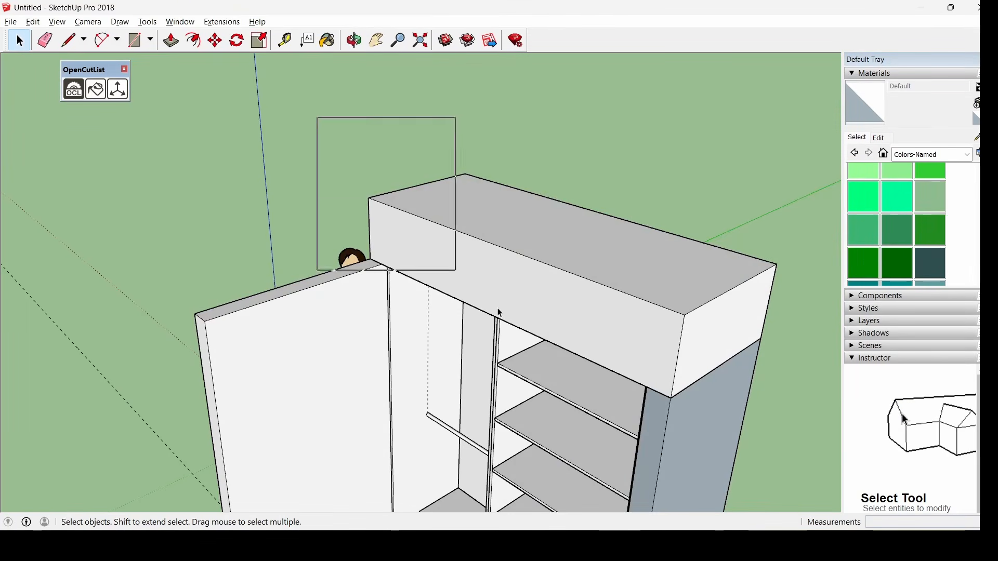
left_click_drag(500, 312, 811, 420)
right_click(713, 316)
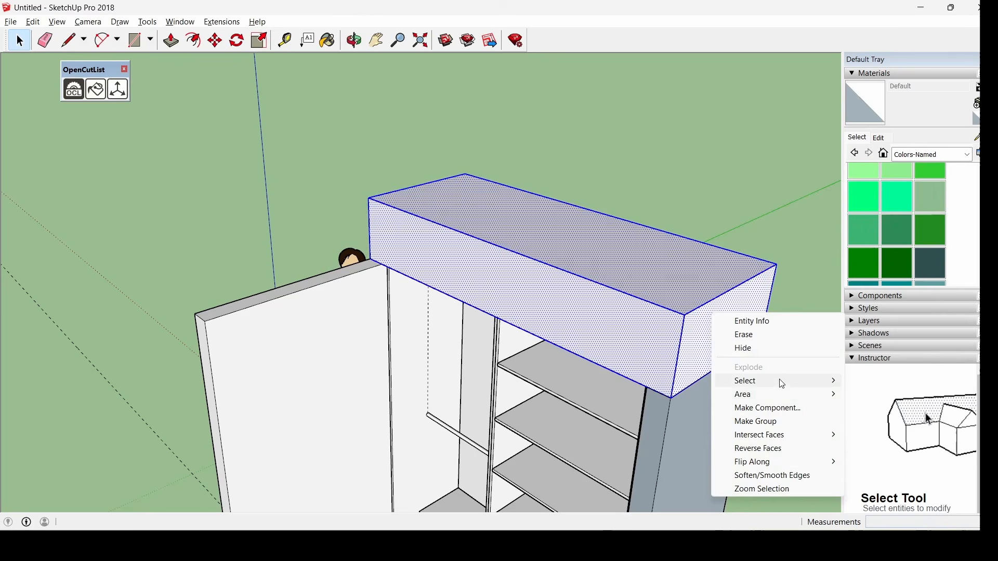
left_click(780, 410)
type("cielo nich")
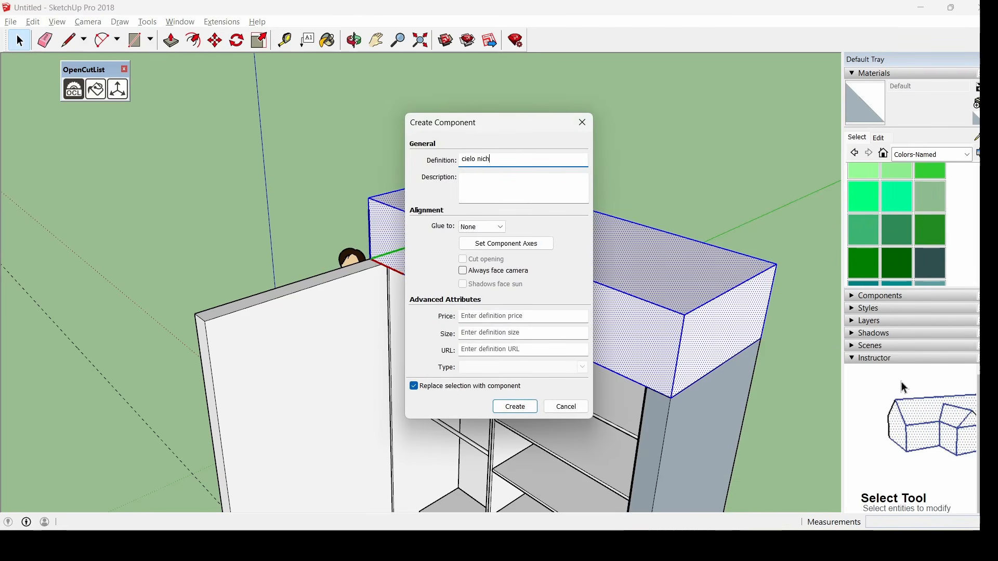
type("o")
key("Return")
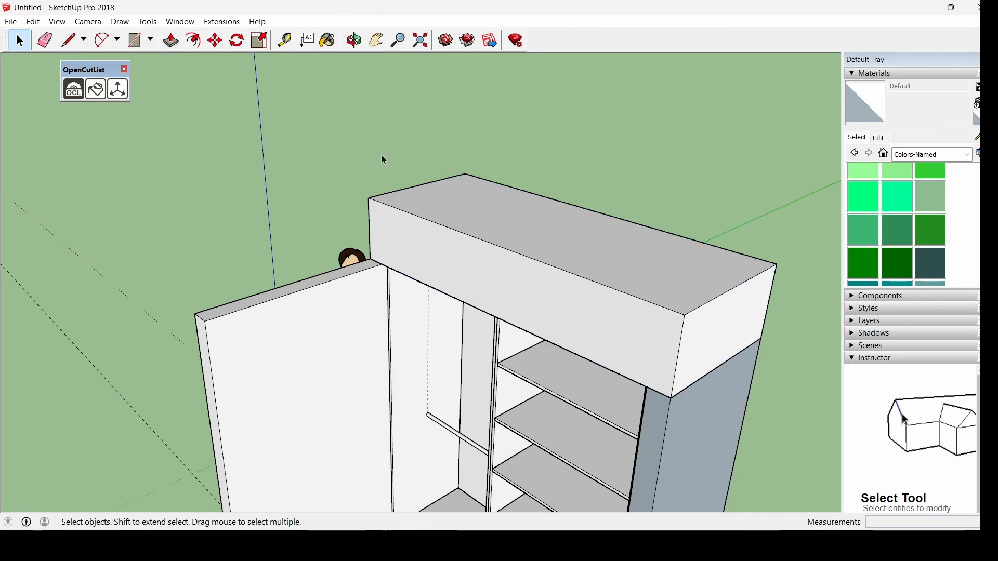
middle_click_drag(384, 159, 359, 183)
Draw a small rectangle on the wall face at the panel corner under the bulkhead
scroll(354, 208, "up", 8)
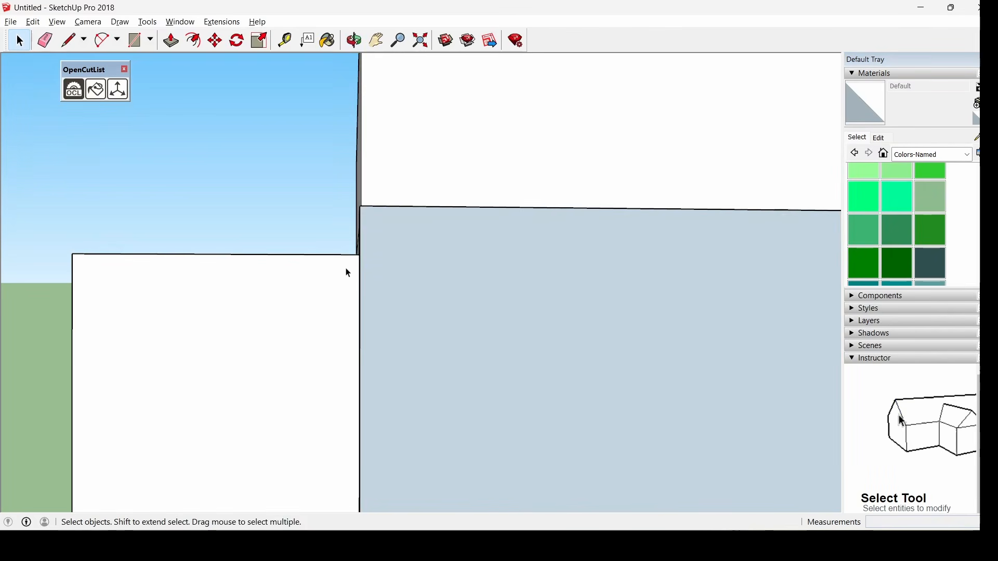
middle_click_drag(348, 273, 338, 244)
scroll(371, 272, "up", 6)
scroll(327, 193, "down", 3)
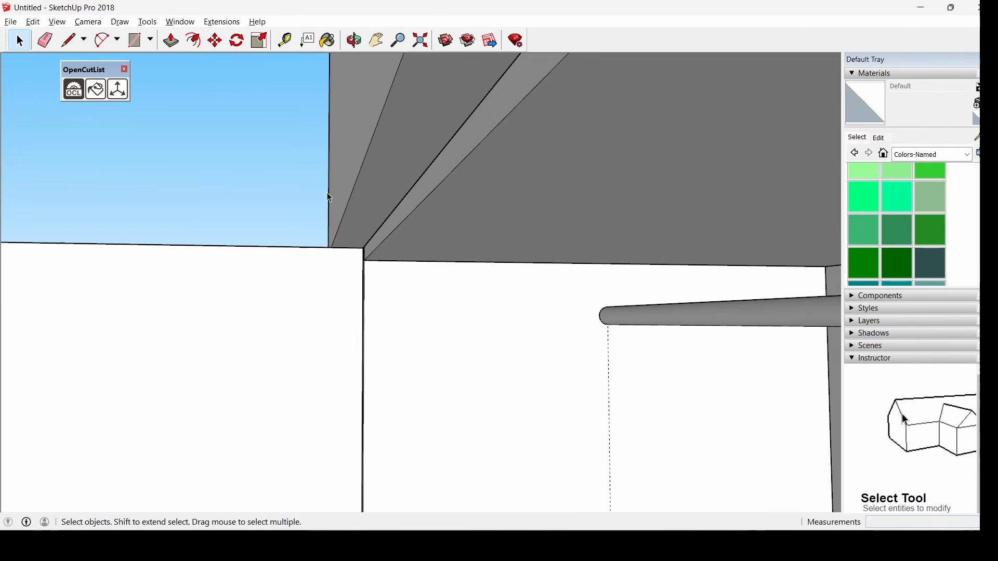
left_click(142, 45)
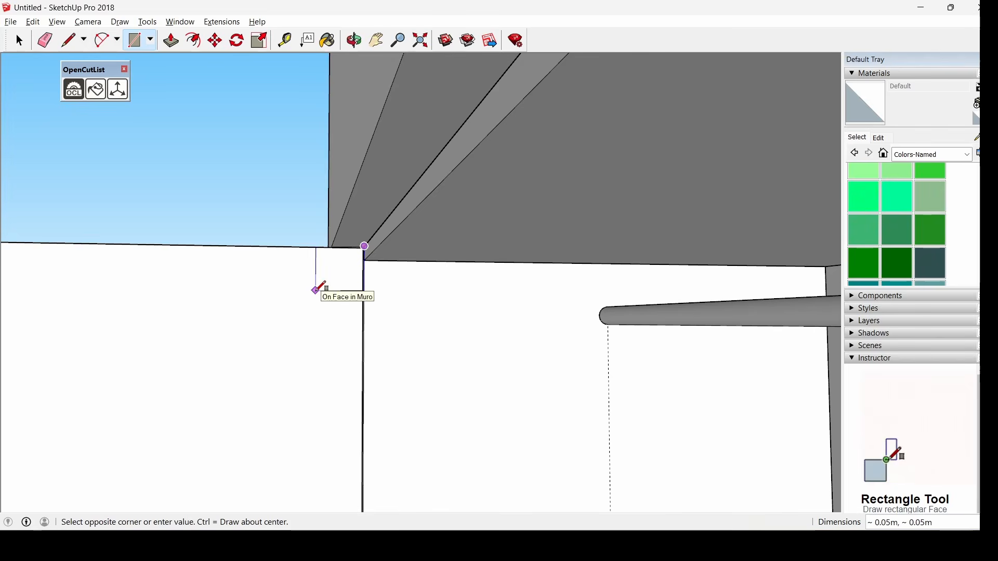
middle_click_drag(318, 289, 445, 291)
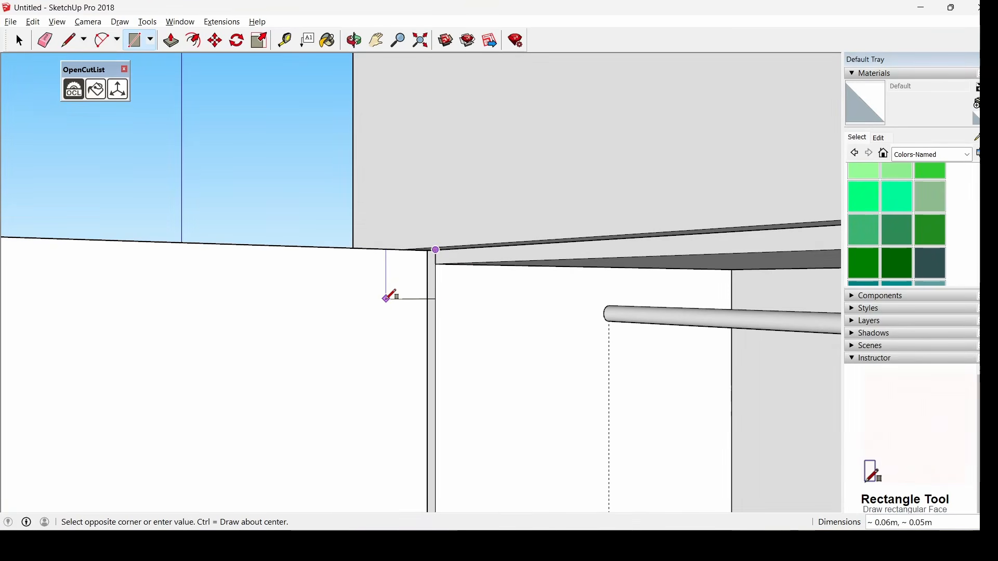
key("Escape")
middle_click_drag(386, 299, 450, 292)
scroll(477, 261, "up", 4)
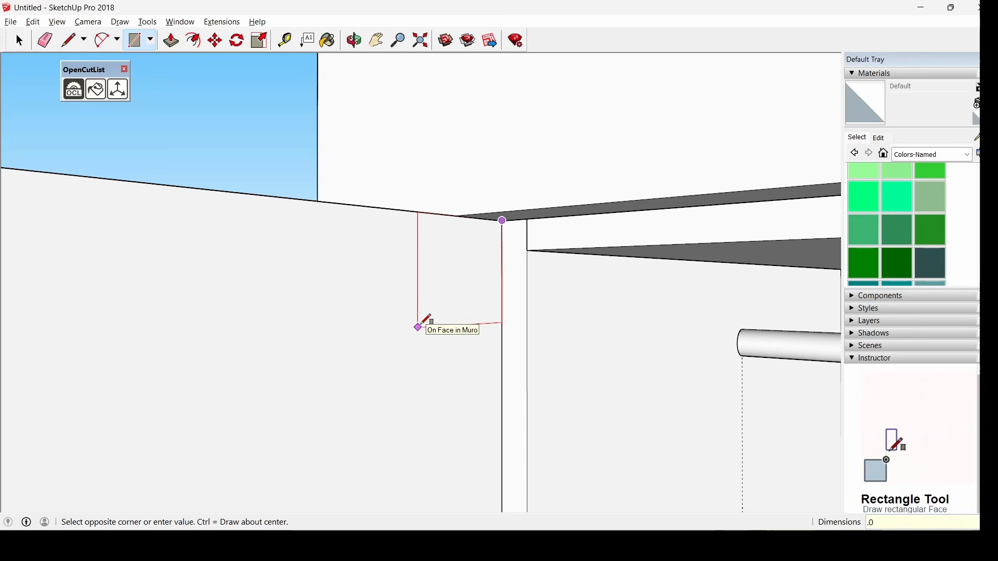
left_click(448, 303)
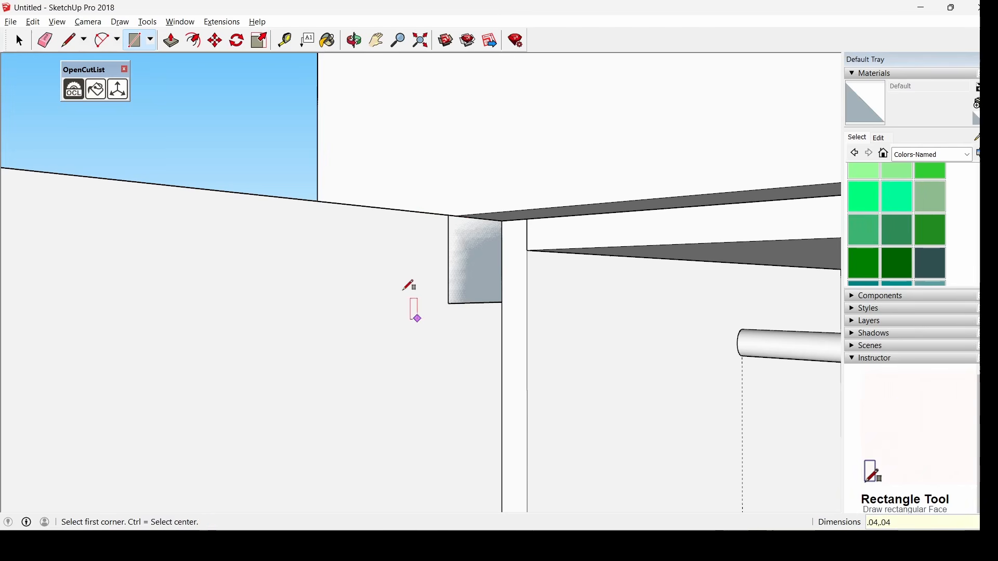
Push/Pull the small rectangle into a thin strip spanning the full wardrobe width
left_click(170, 46)
left_click(480, 290)
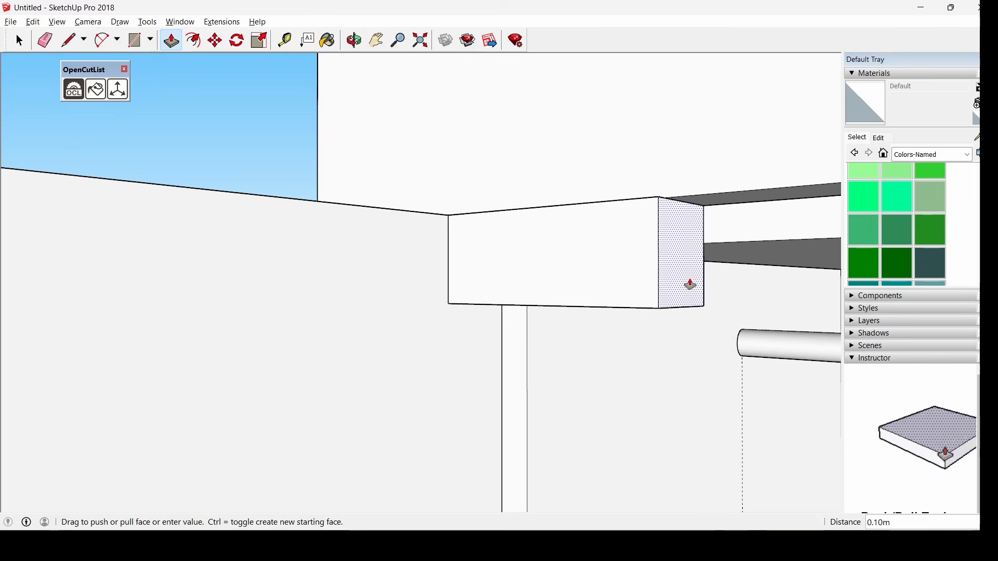
scroll(606, 269, "down", 6)
scroll(588, 292, "down", 5)
scroll(396, 313, "down", 1)
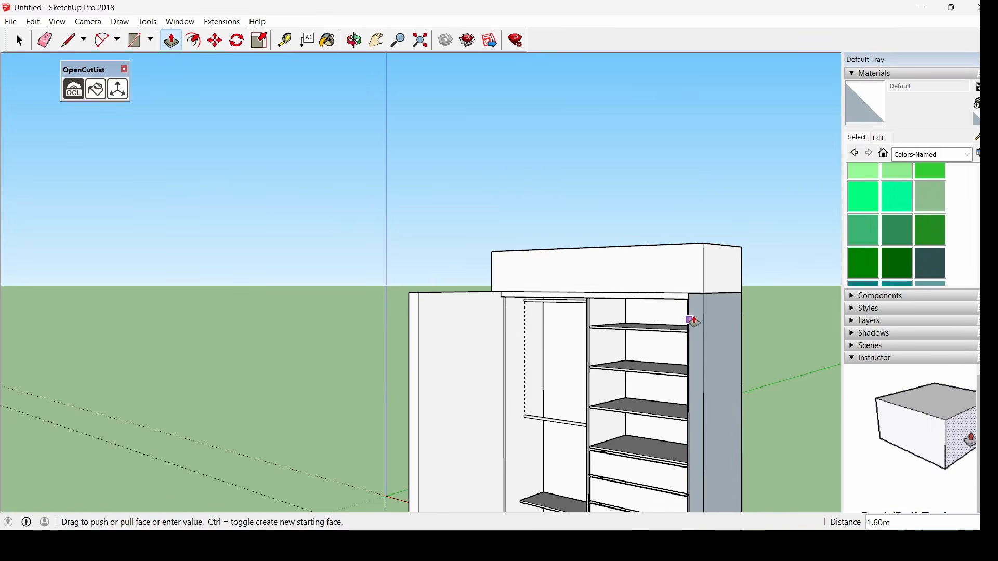
scroll(693, 320, "up", 2)
middle_click_drag(694, 319, 743, 327)
scroll(697, 306, "up", 3)
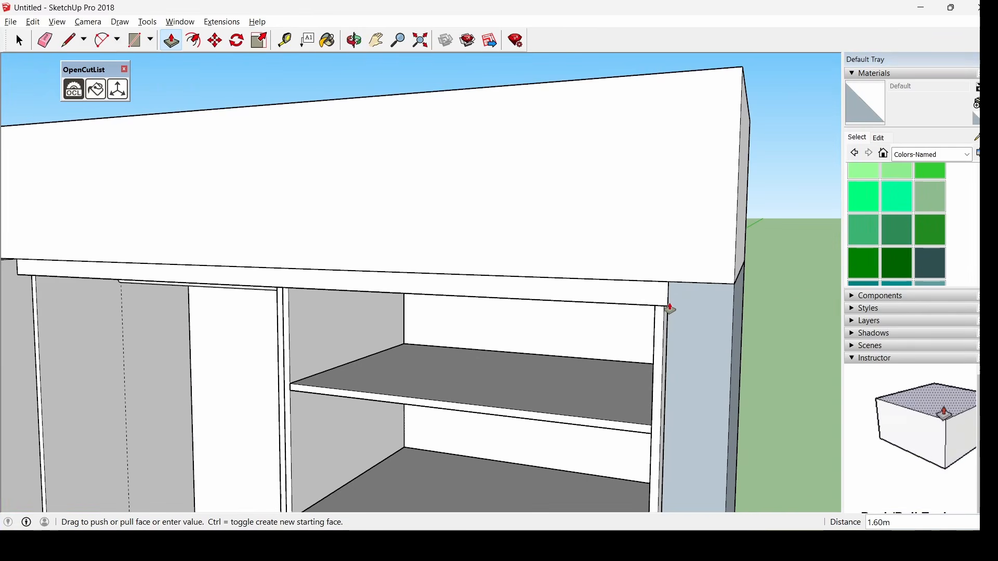
left_click(671, 309)
scroll(670, 310, "down", 3)
middle_click_drag(245, 267, 123, 216)
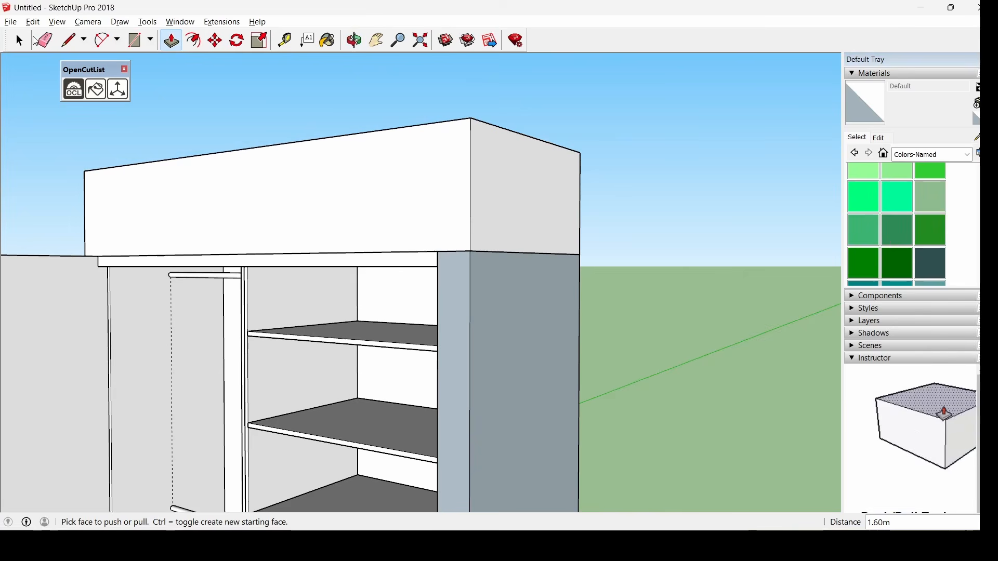
Make the thin strip under the bulkhead a component named 'Riel u20'
left_click(20, 41)
left_click_drag(478, 292, 534, 288)
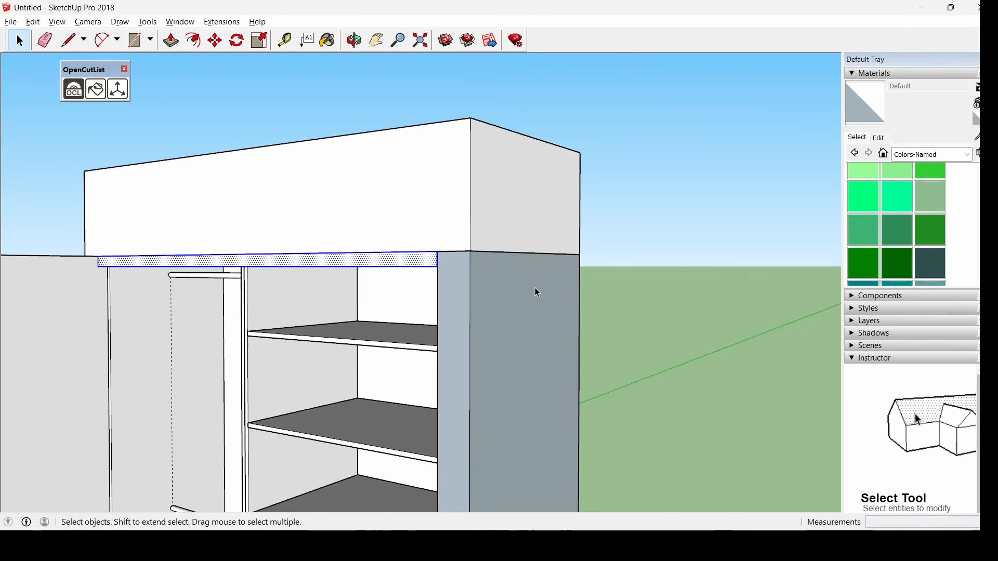
right_click(320, 276)
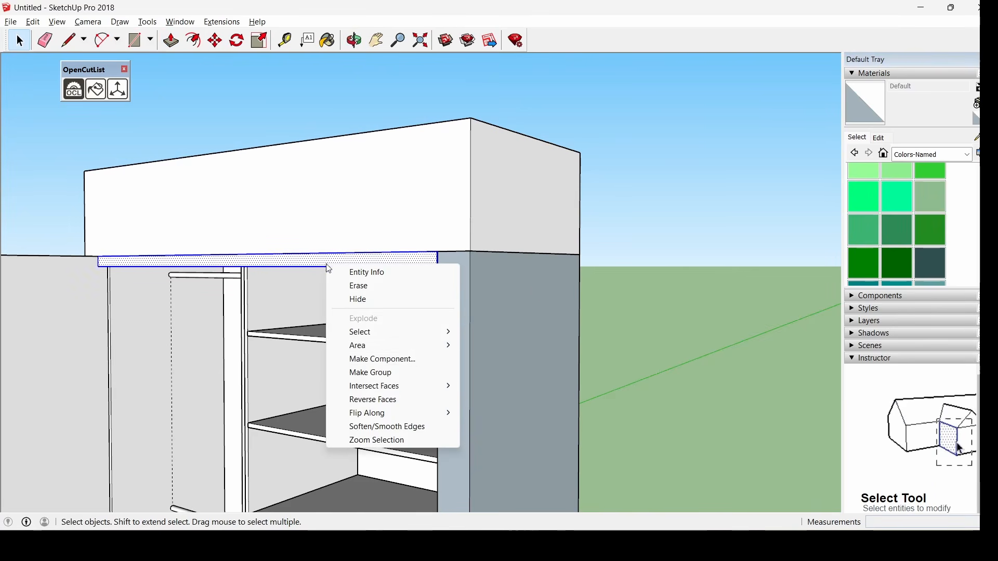
left_click(415, 357)
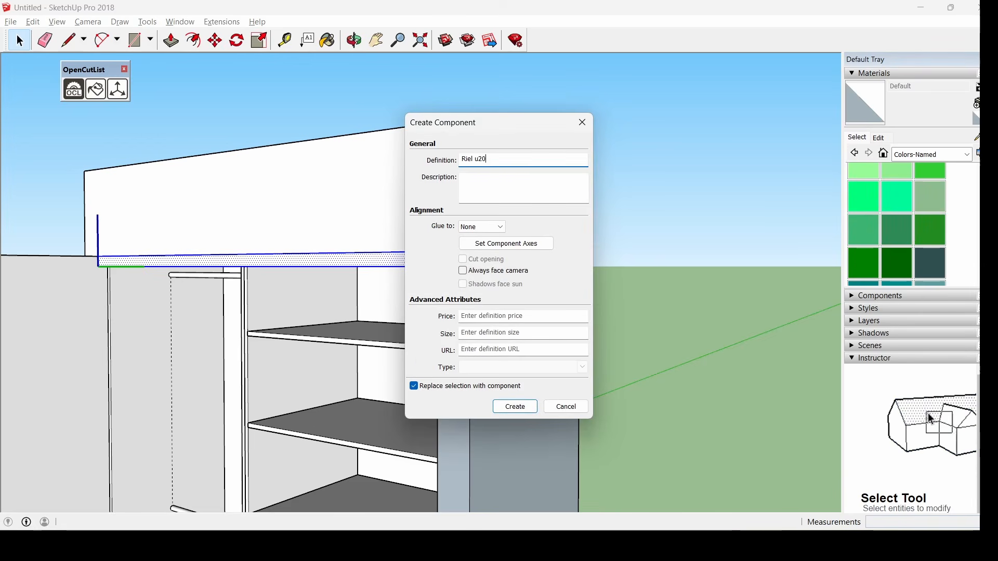
key("Return")
left_click(327, 41)
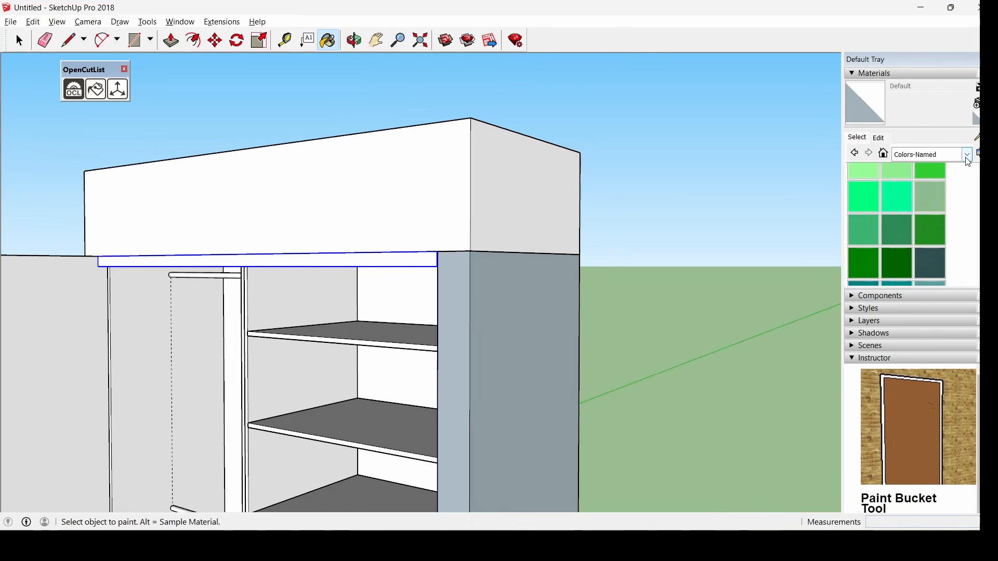
Paint the Riel u20 rail strip with Aluminum from the Metal materials collection
left_click(968, 156)
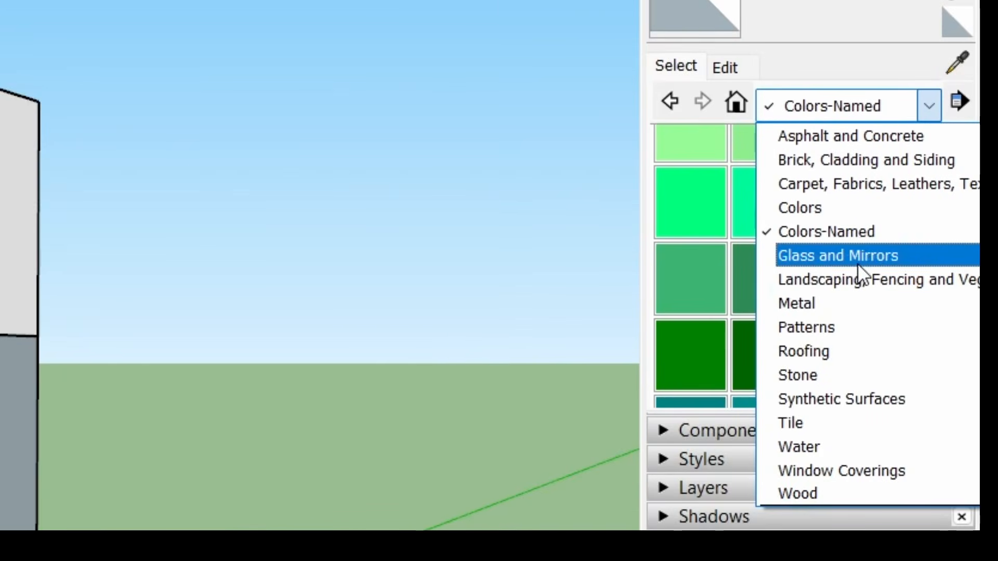
left_click(799, 304)
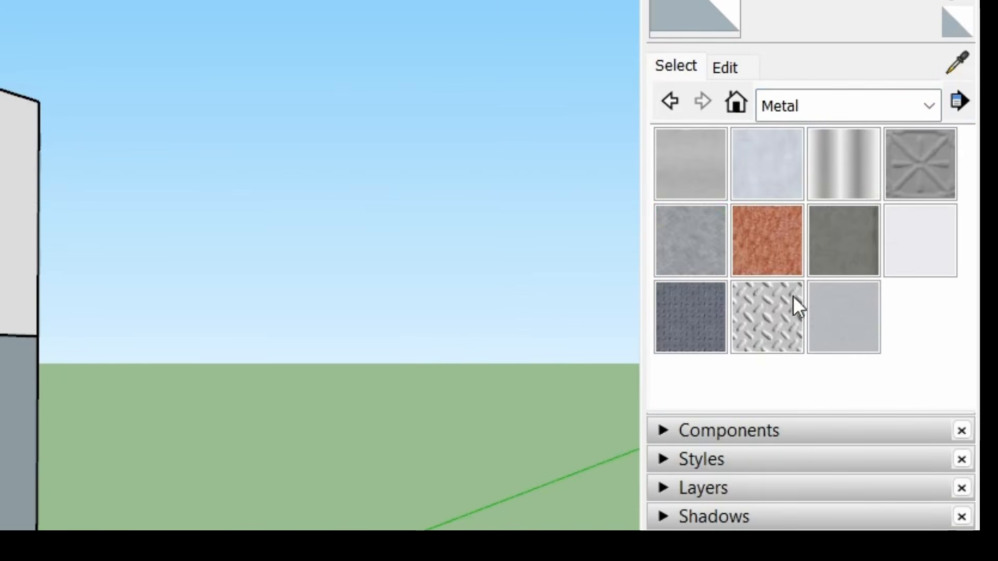
left_click(703, 177)
scroll(419, 244, "up", 2)
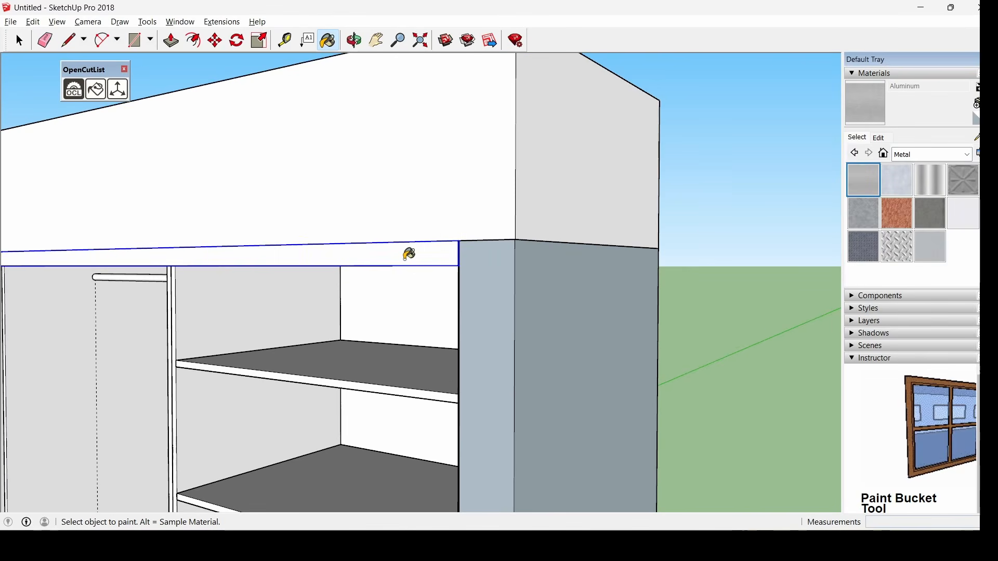
left_click(406, 254)
left_click(21, 41)
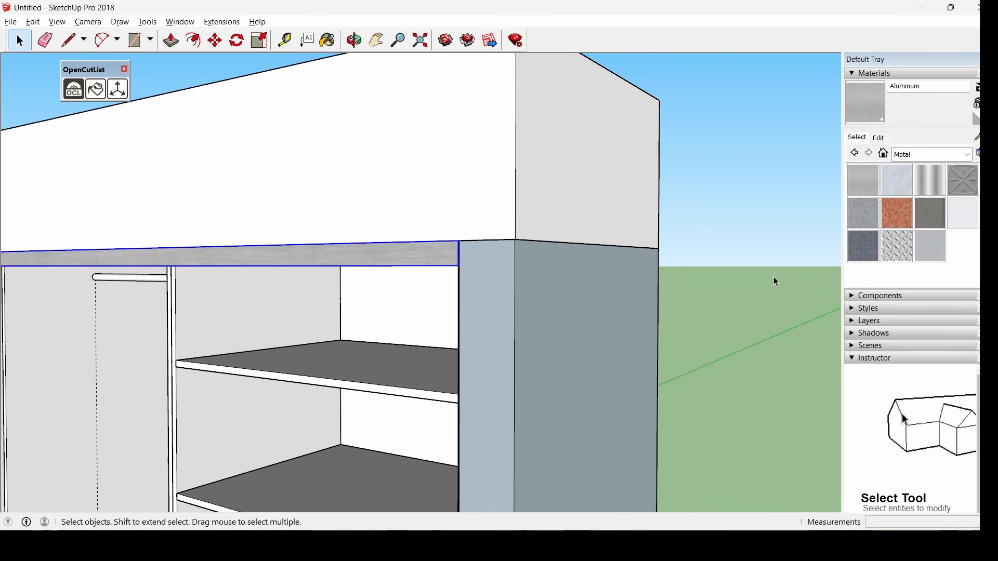
scroll(775, 282, "down", 3)
middle_click_drag(622, 374, 532, 342)
scroll(546, 192, "down", 2)
middle_click_drag(546, 192, 581, 287)
scroll(581, 287, "down", 3)
Place a Tape Measure guide about 0.02 m above the left panel's bottom edge
scroll(575, 447, "up", 4)
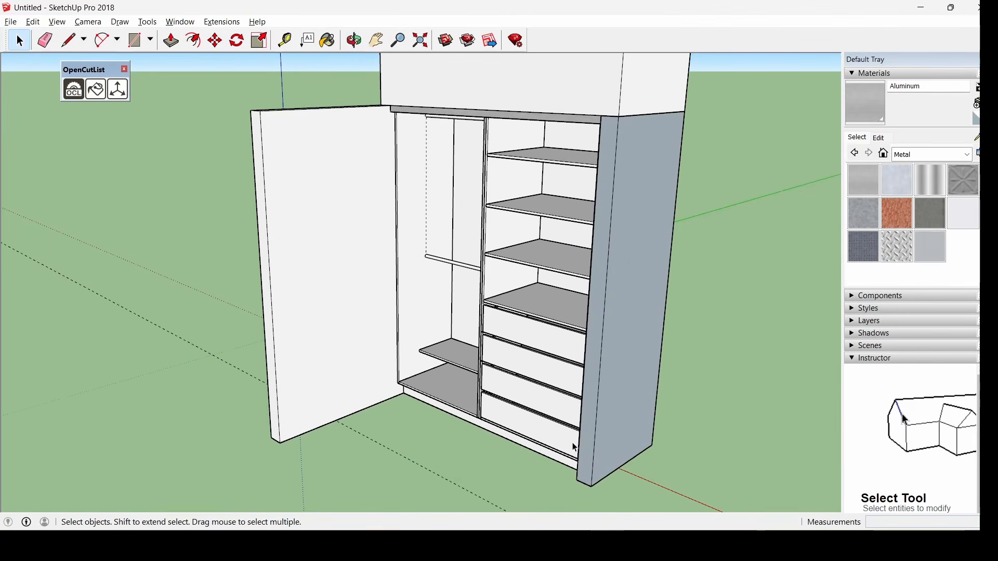
middle_click_drag(532, 342, 489, 358)
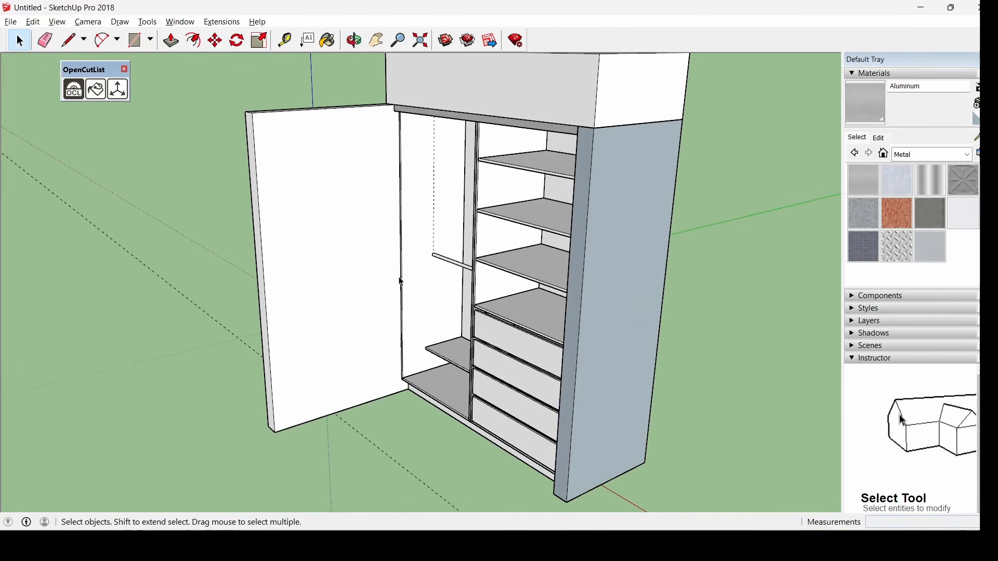
left_click(285, 41)
scroll(446, 422, "up", 5)
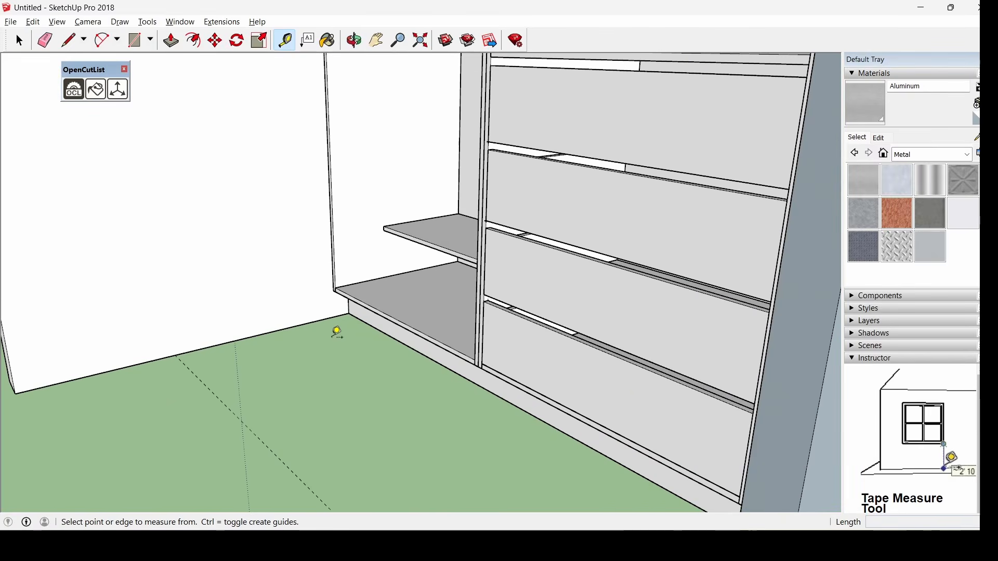
middle_click_drag(337, 333, 260, 316)
scroll(262, 322, "up", 4)
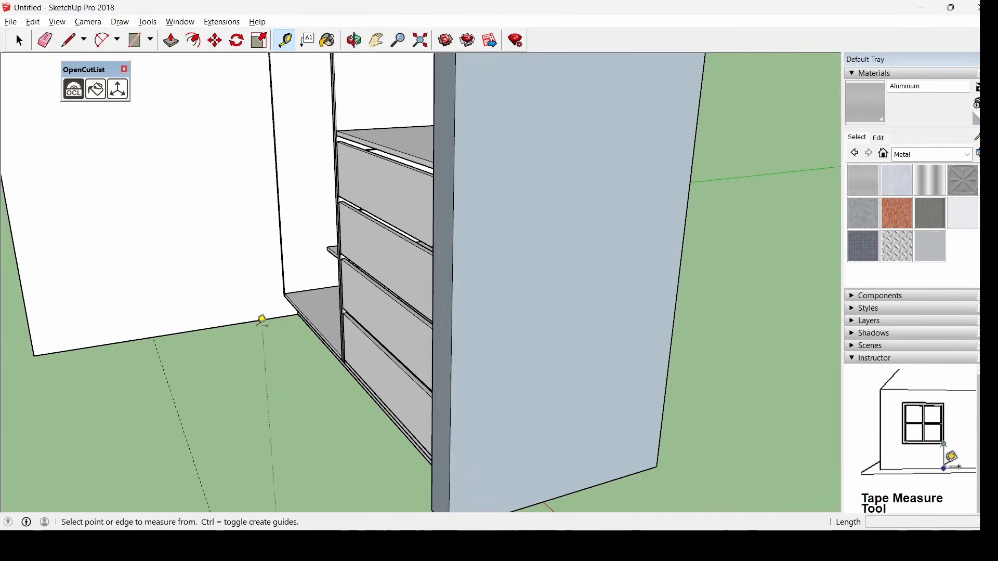
scroll(260, 318, "up", 3)
left_click(270, 324)
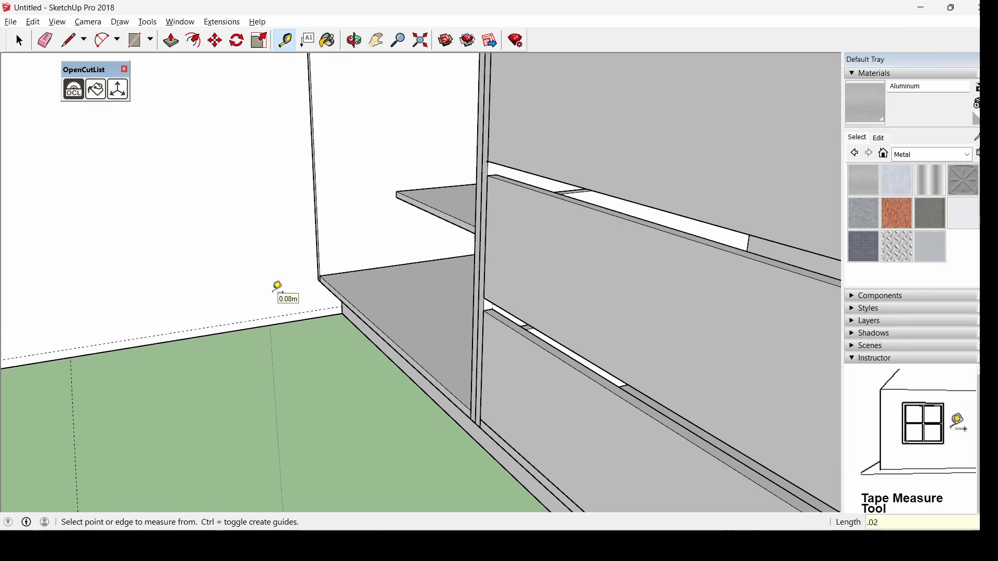
left_click(138, 48)
scroll(327, 288, "down", 2)
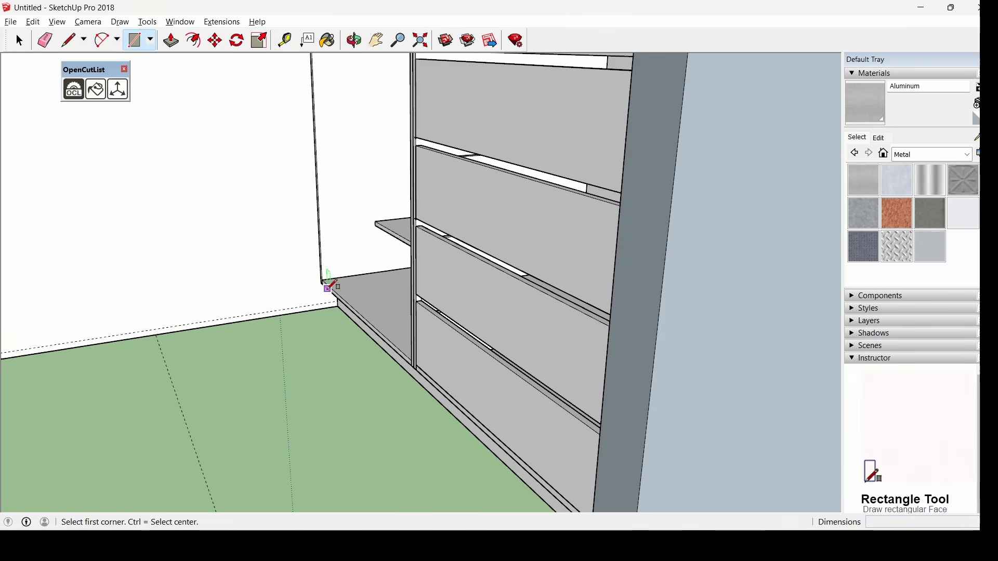
scroll(307, 296, "down", 4)
Draw a 2.04 m × 0.02 m strip rectangle on the panel's inner face
scroll(282, 236, "down", 1)
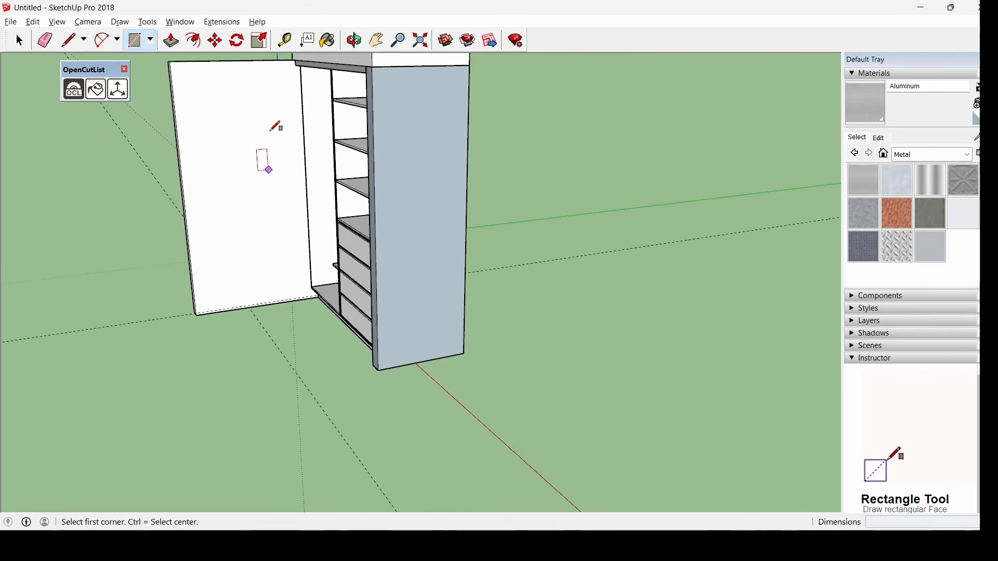
scroll(291, 65, "up", 3)
scroll(291, 67, "up", 3)
middle_click_drag(347, 138, 292, 73)
scroll(359, 157, "up", 2)
middle_click_drag(381, 127, 376, 154)
scroll(371, 147, "up", 3)
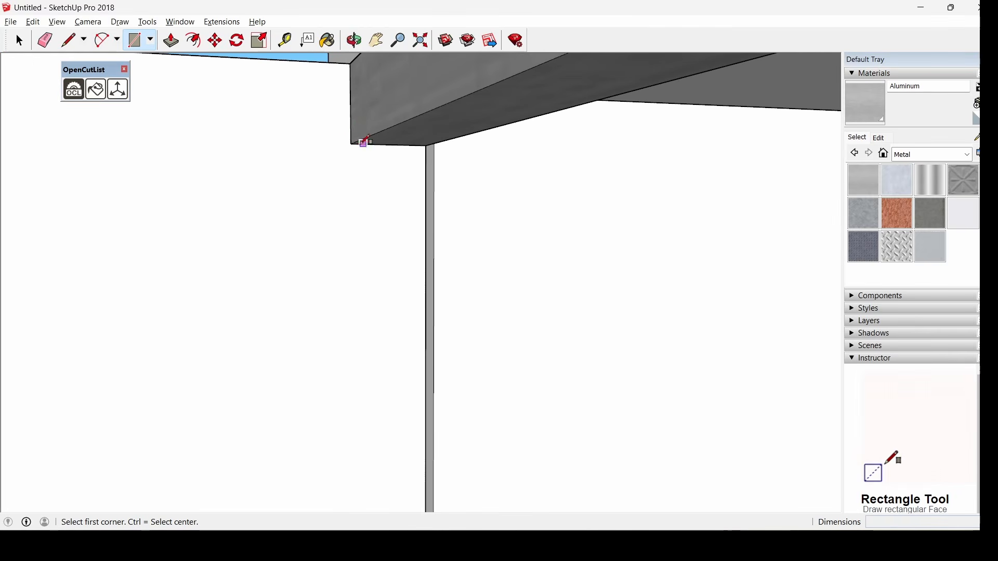
scroll(368, 286, "down", 10)
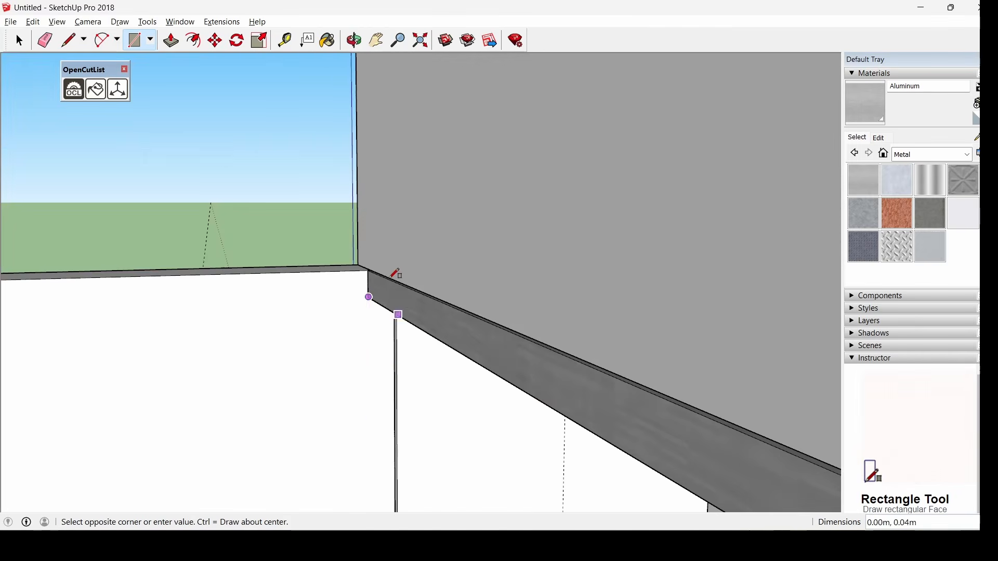
scroll(350, 418, "down", 2)
scroll(383, 441, "up", 8)
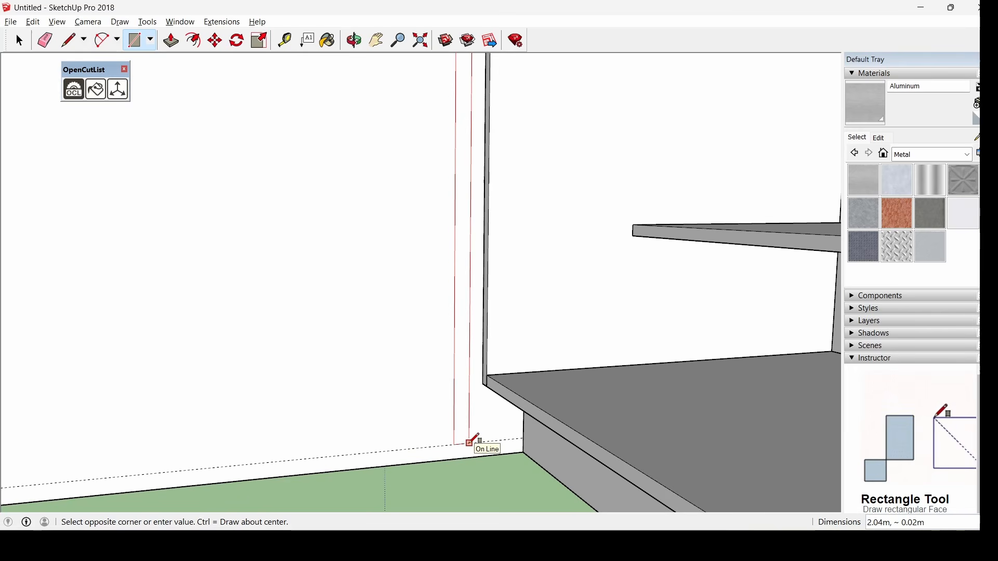
left_click(473, 441)
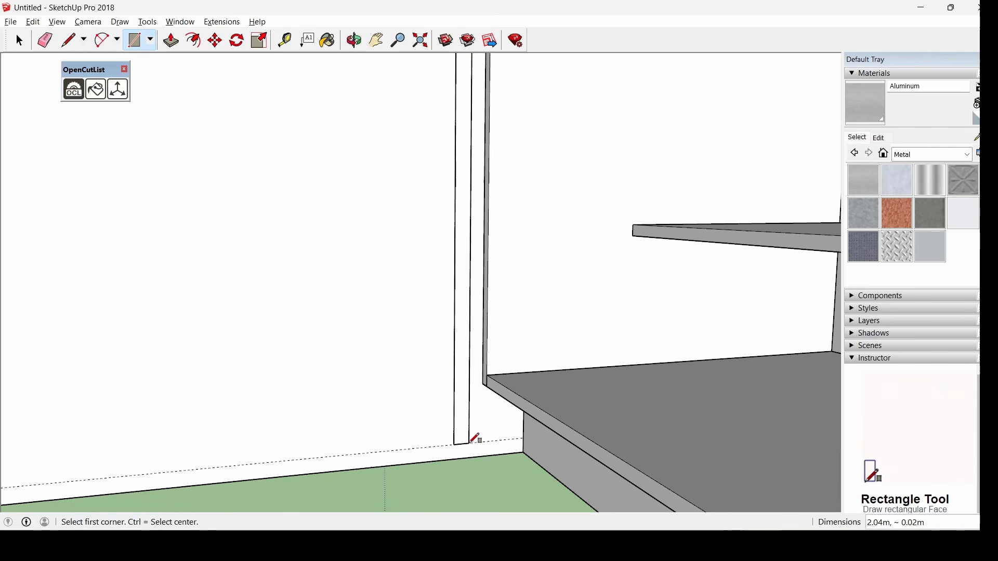
Push/Pull the strip about 0.82 m to the partition's endpoint to form the left door
left_click(171, 41)
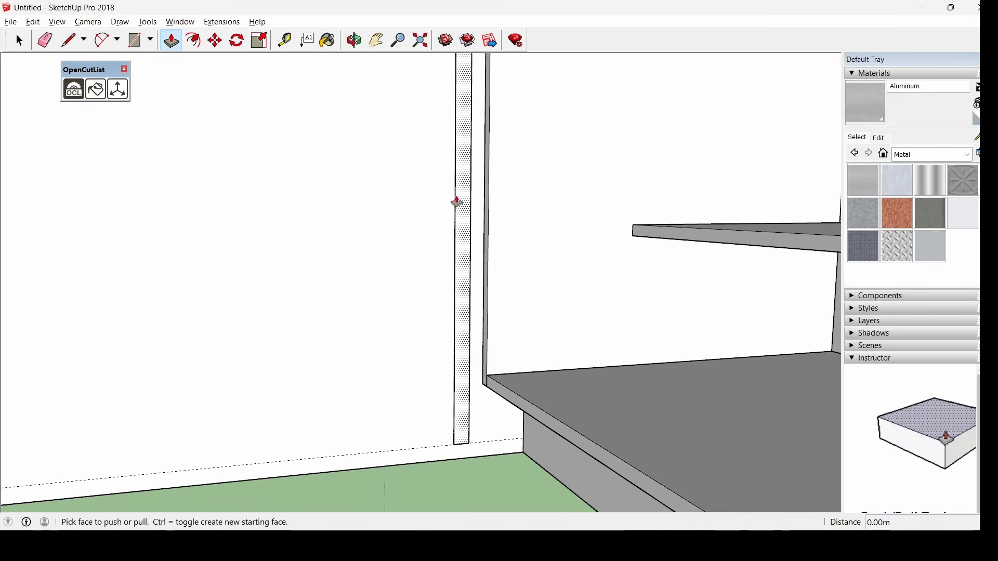
scroll(553, 243, "down", 2)
middle_click_drag(552, 243, 581, 325)
scroll(642, 335, "up", 3)
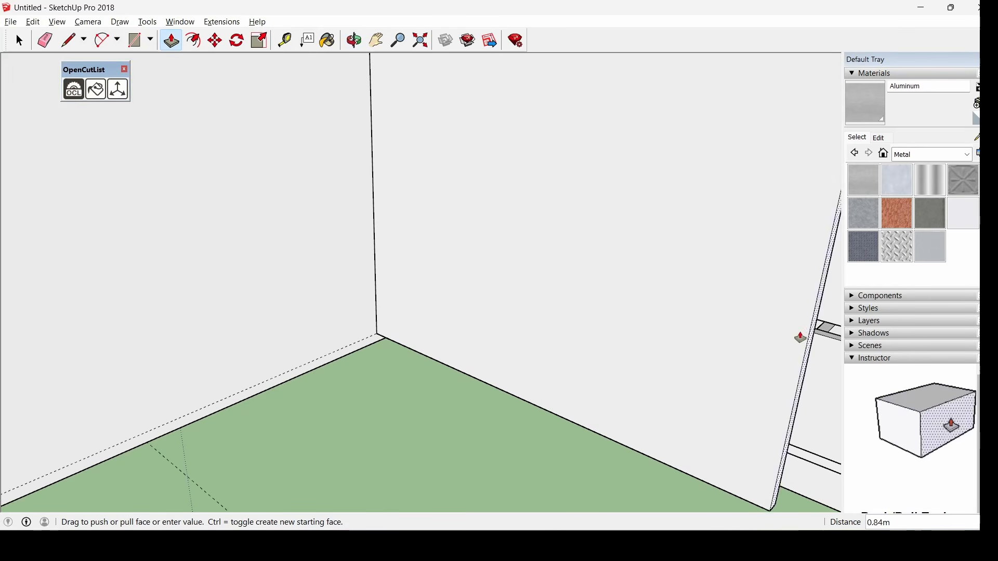
middle_click_drag(780, 330, 797, 154)
scroll(820, 326, "up", 2)
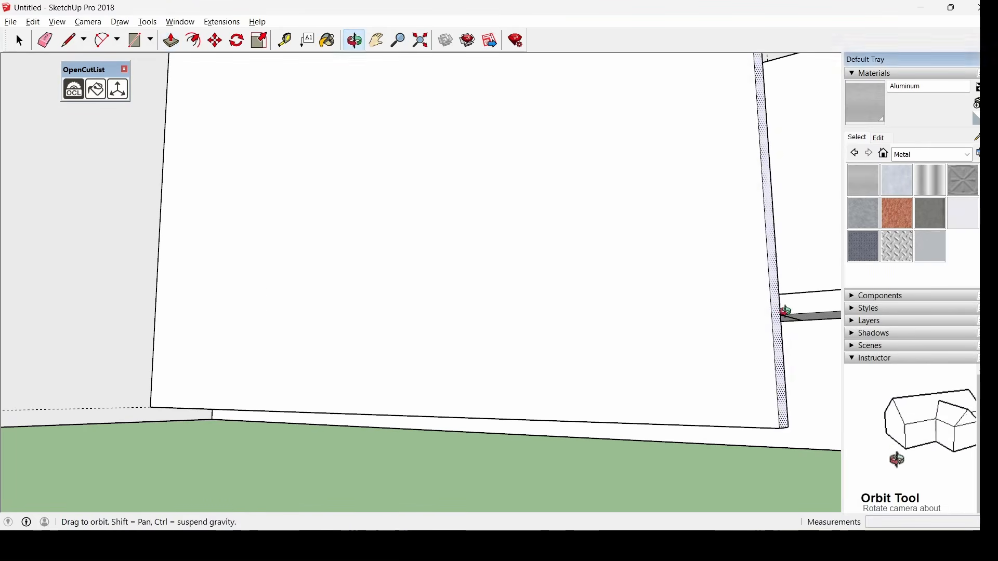
middle_click_drag(784, 312, 659, 307)
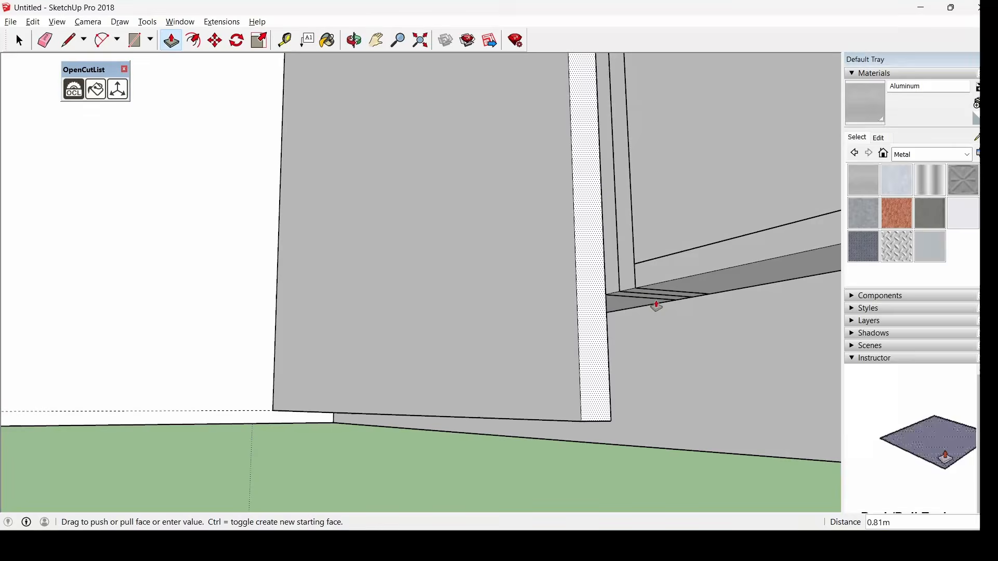
left_click(635, 289)
scroll(631, 311, "down", 4)
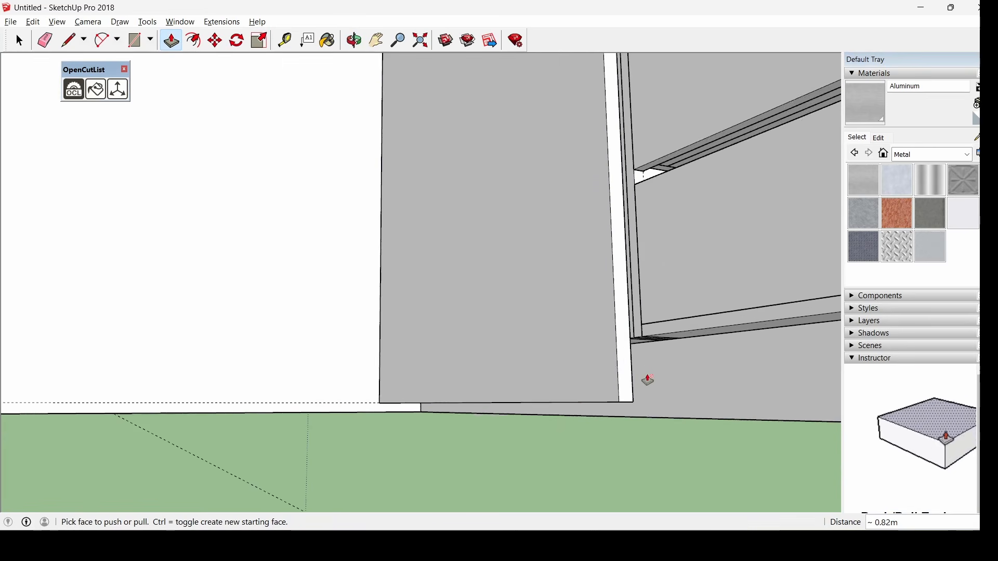
middle_click_drag(604, 302, 596, 345)
scroll(596, 345, "down", 3)
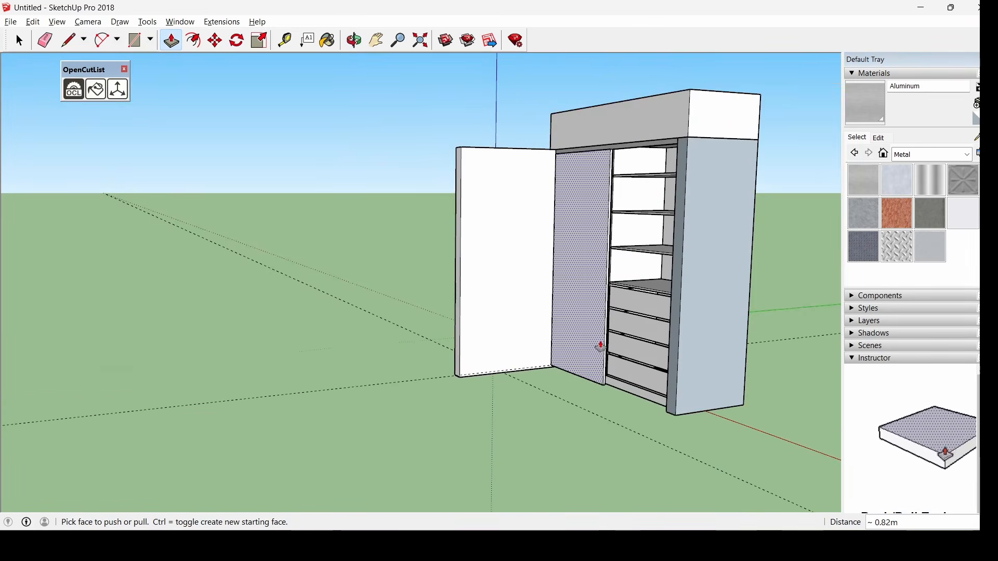
scroll(472, 143, "up", 2)
left_click(19, 40)
Make the new door panel a component named 'hoja izquiera'
middle_click_drag(194, 127, 362, 167)
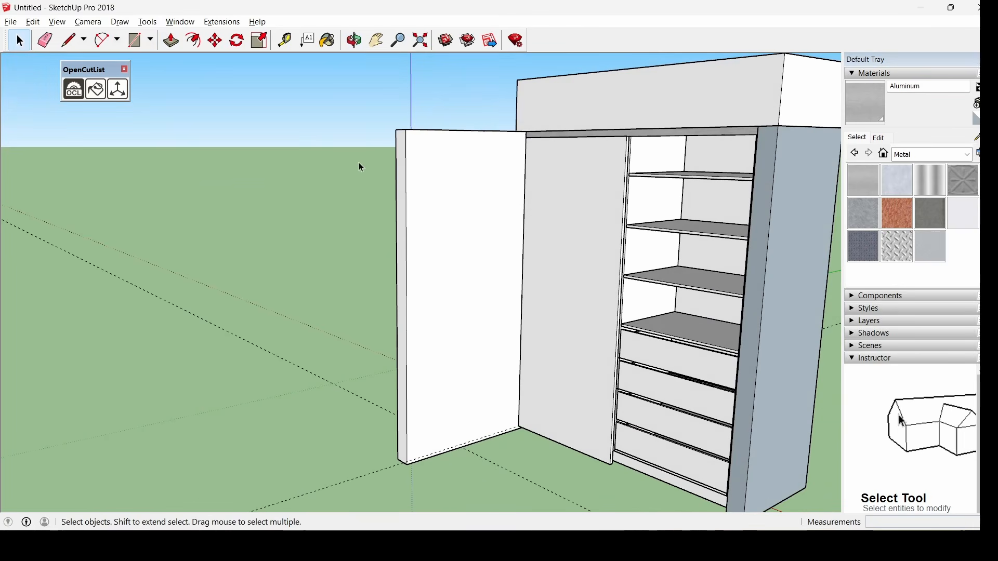
left_click_drag(629, 491, 645, 490)
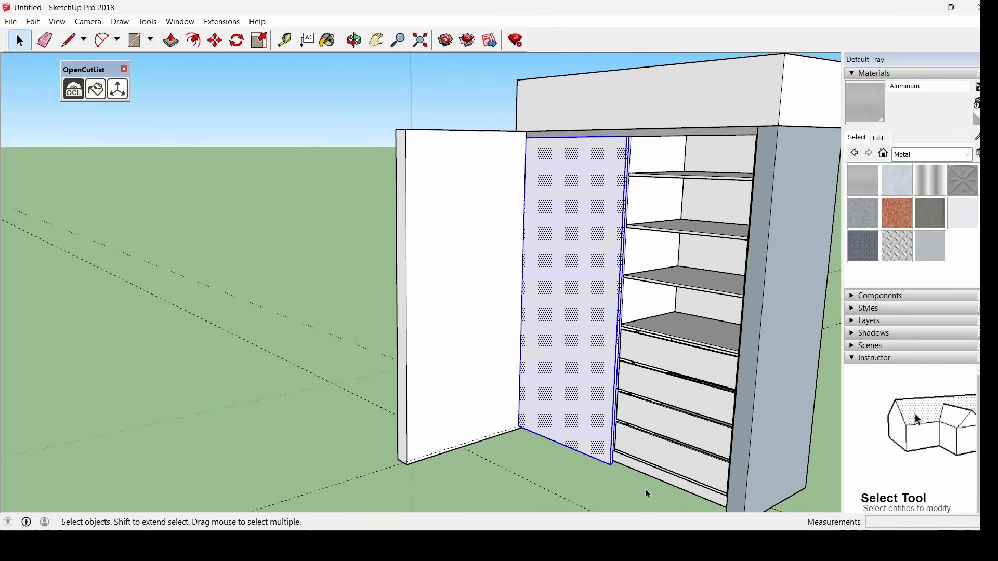
right_click(556, 354)
left_click(647, 260)
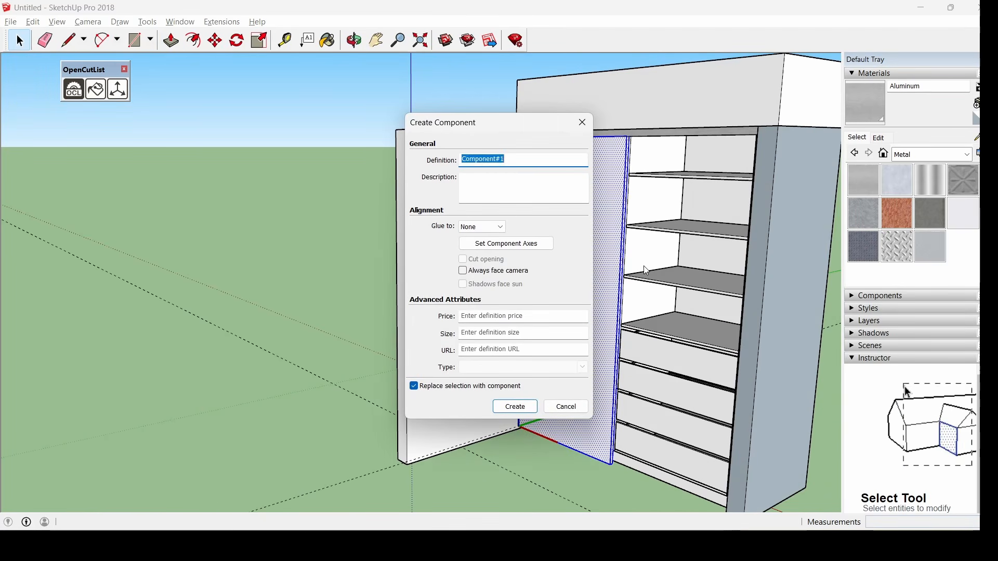
type("hoja izquiera")
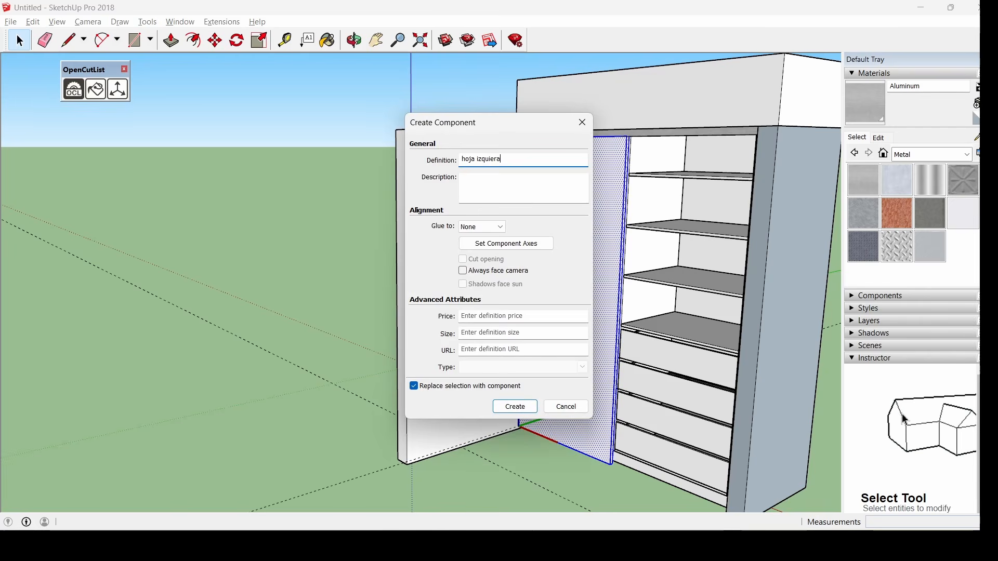
key("Return")
Paste a copy of the door panel from a front view of the wardrobe
middle_click_drag(605, 268, 840, 287)
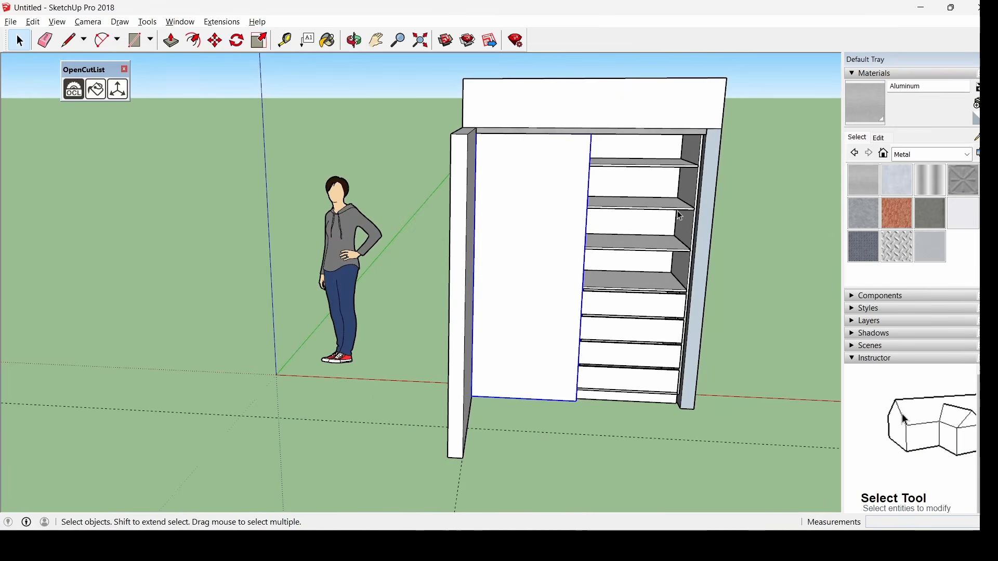
scroll(687, 231, "up", 3)
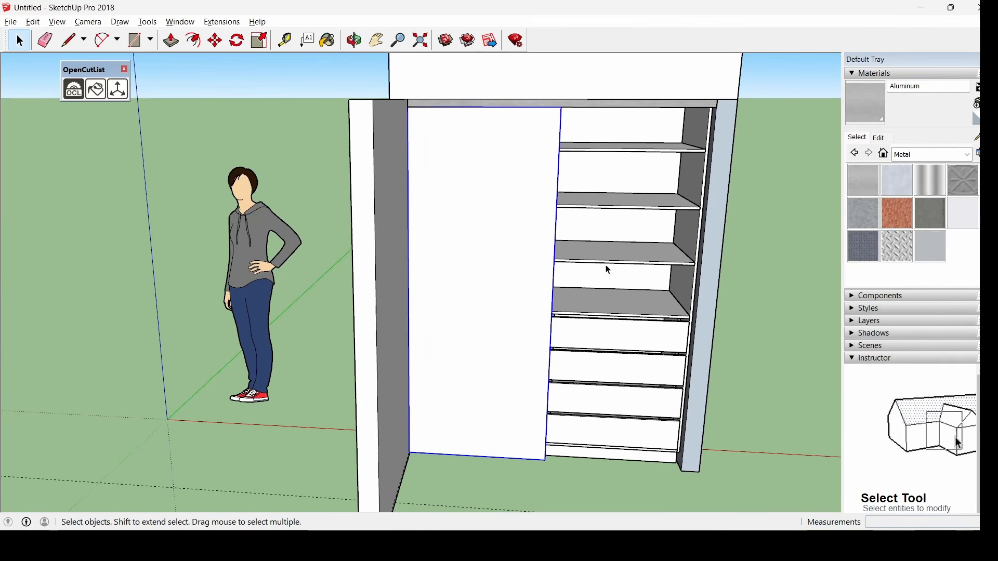
key("ctrl+v")
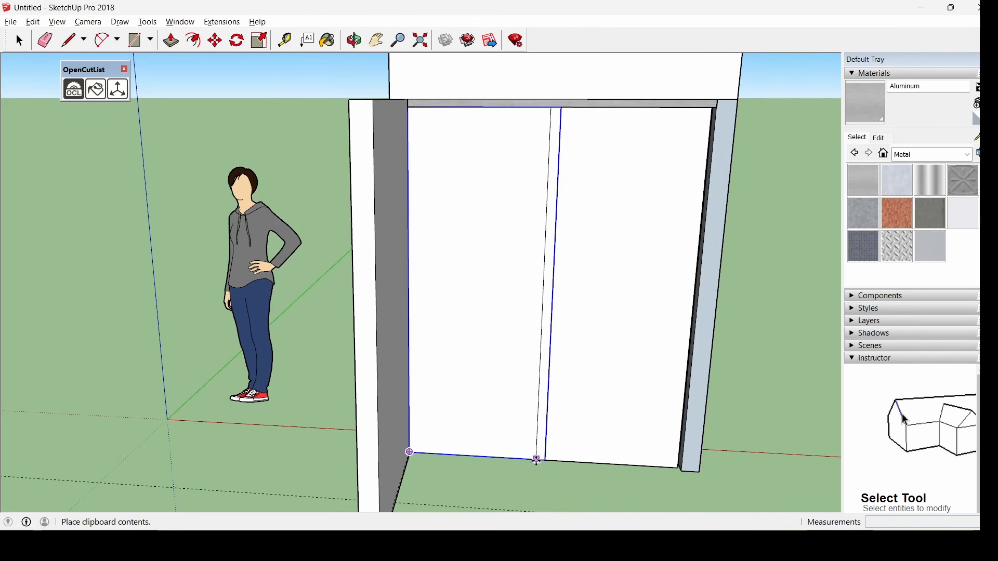
Set the pasted door copy down beside the original door panel
left_click(541, 461)
key("m")
scroll(777, 86, "up", 6)
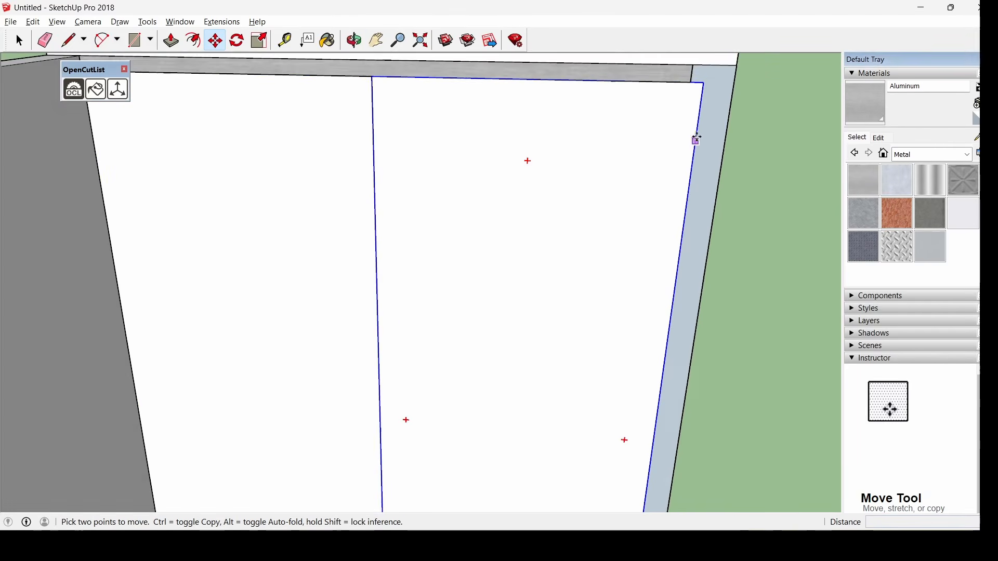
scroll(695, 99, "down", 2)
scroll(693, 71, "up", 5)
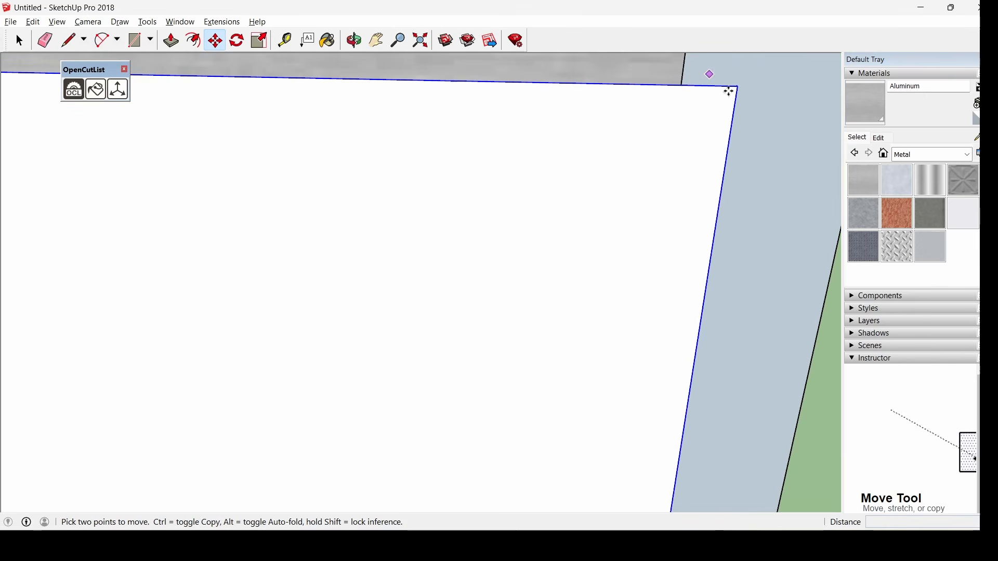
Move the door copy so its lower corner snaps flush to the beam's lower-right corner
left_click(738, 87)
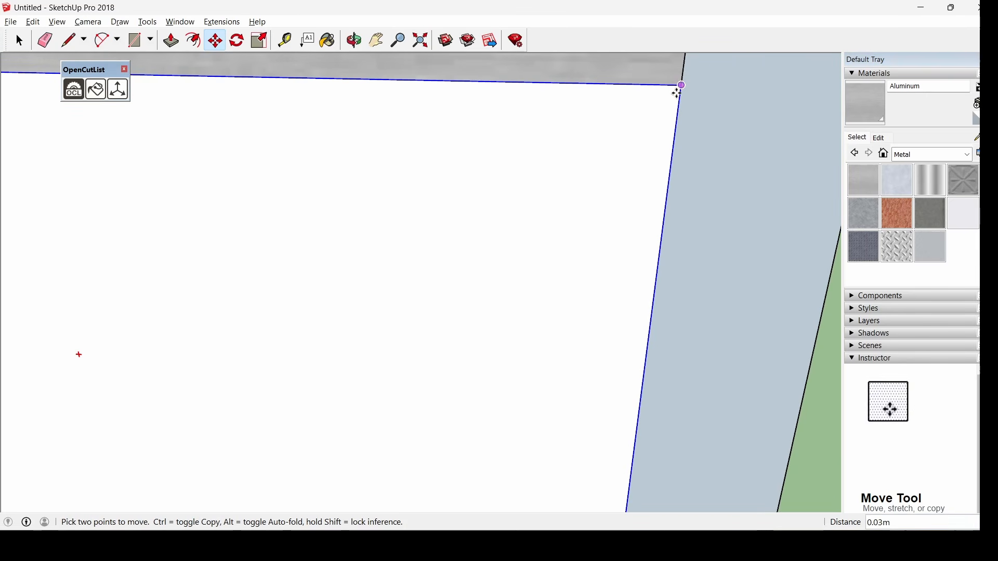
middle_click_drag(713, 105, 569, 434)
scroll(569, 408, "down", 2)
scroll(564, 240, "up", 7)
scroll(622, 253, "up", 2)
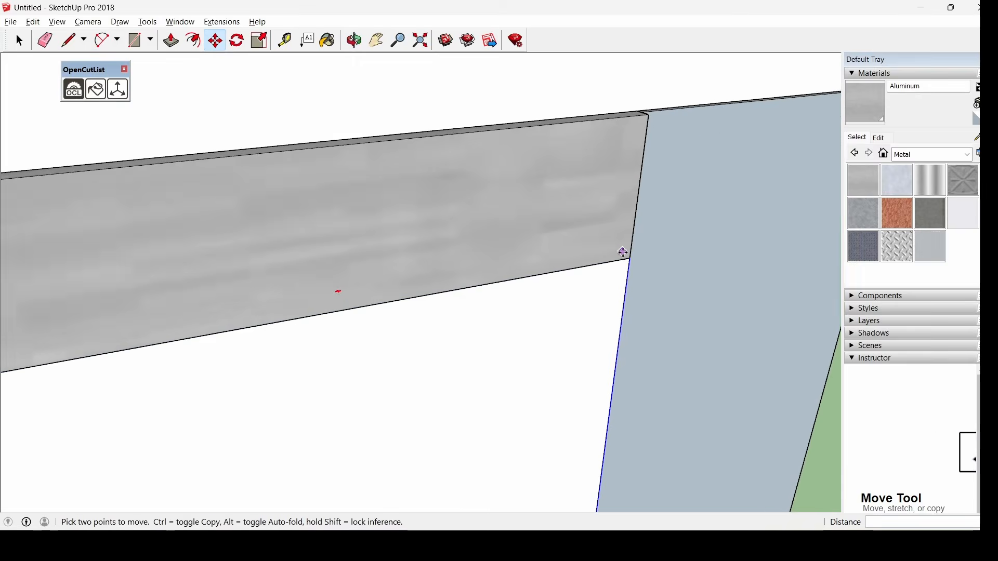
left_click(629, 257)
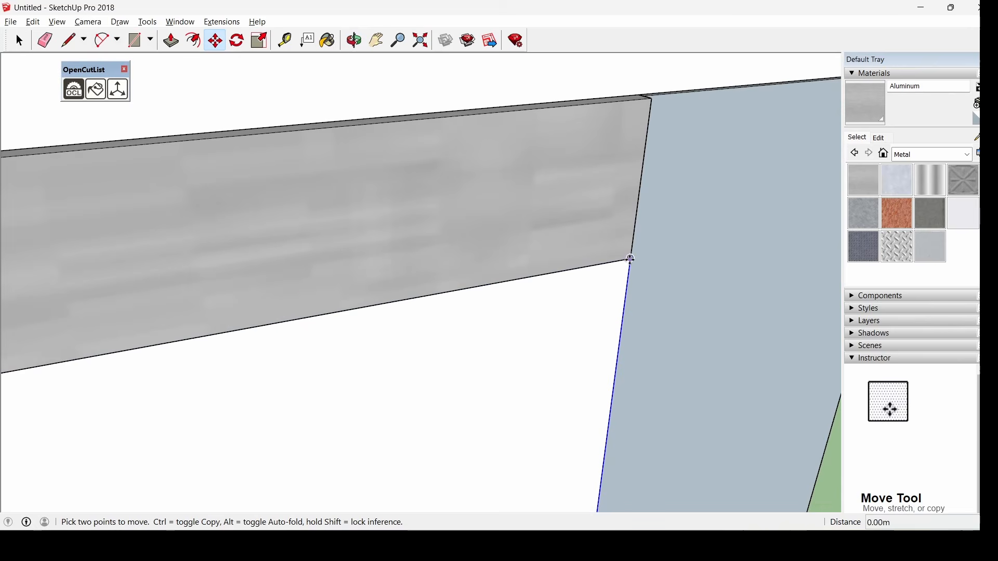
left_click(590, 239)
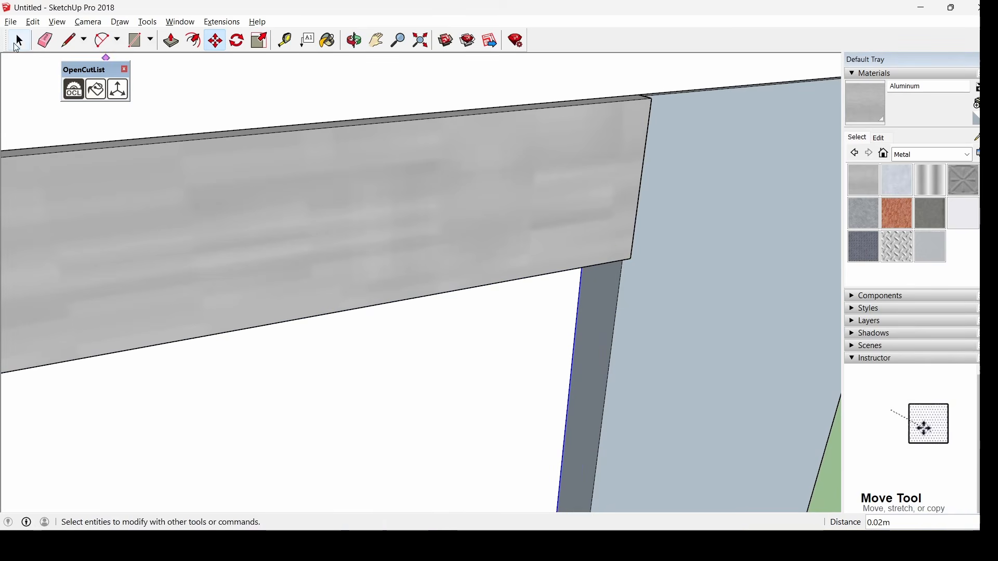
key("space")
scroll(535, 229, "down", 4)
scroll(556, 244, "down", 5)
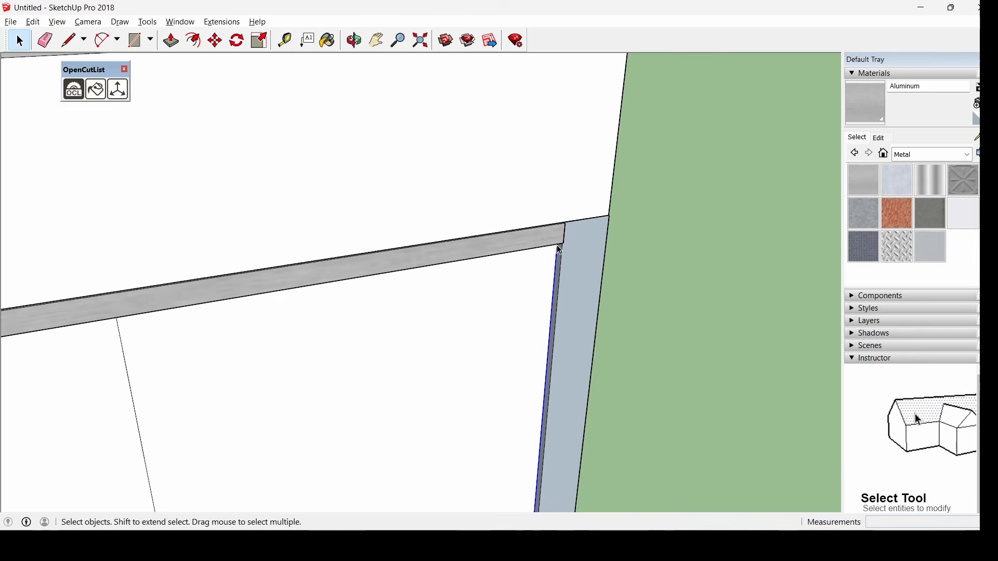
middle_click_drag(639, 397, 286, 267)
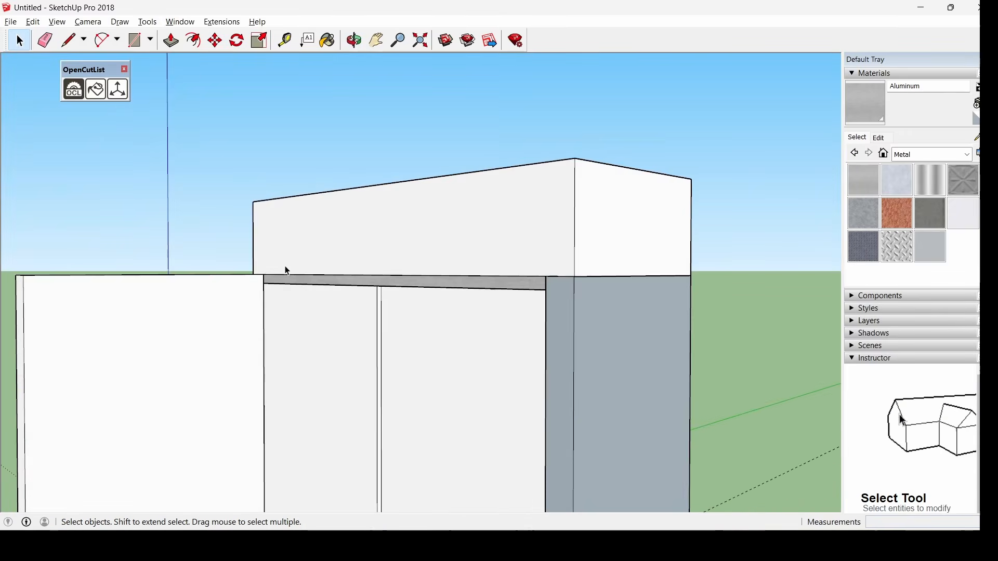
Orbit to a straight front view and window-select the whole wardrobe including both sliding door panels
scroll(466, 414, "down", 6)
scroll(425, 433, "up", 5)
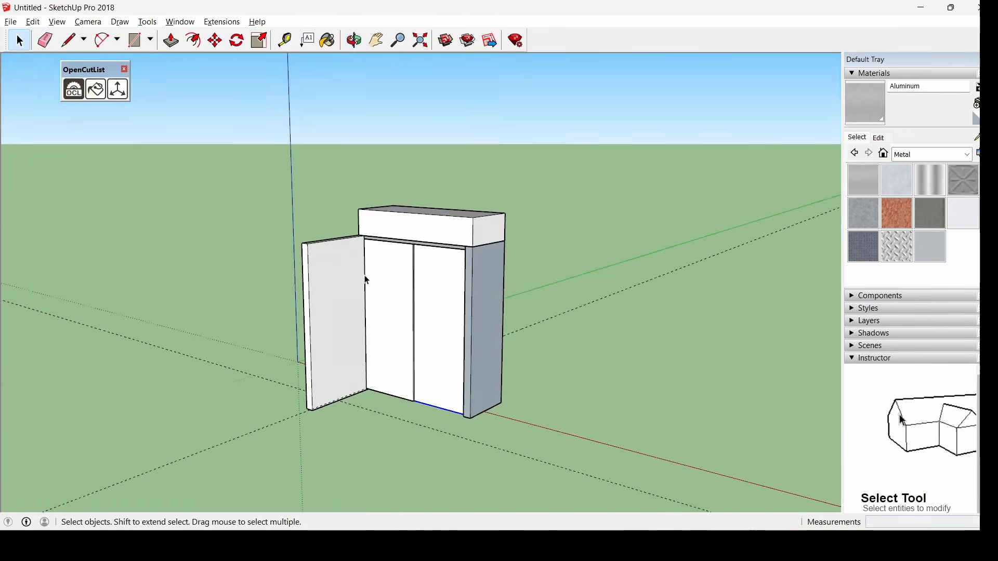
middle_click_drag(372, 296, 542, 337)
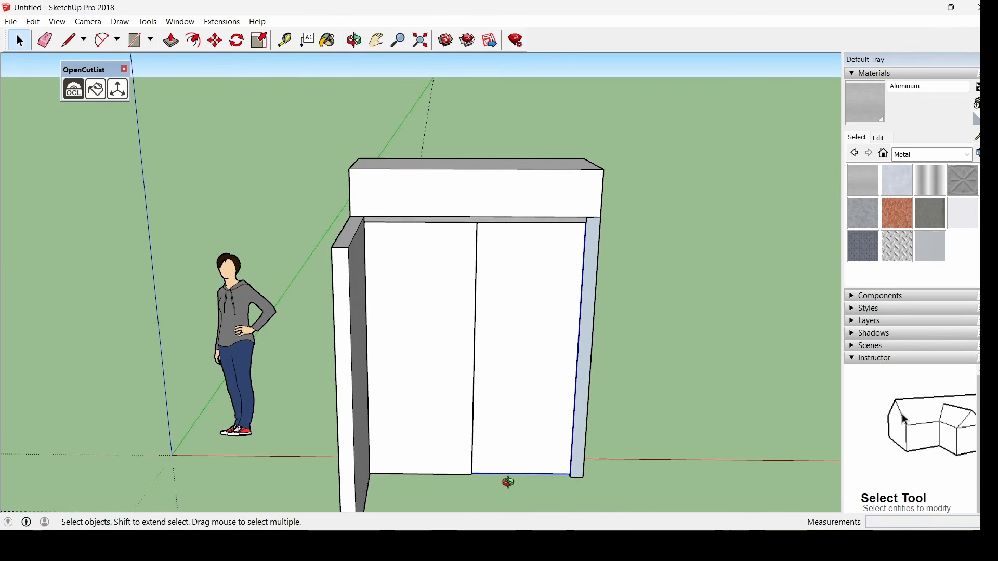
middle_click_drag(509, 482, 501, 435)
scroll(406, 265, "down", 3)
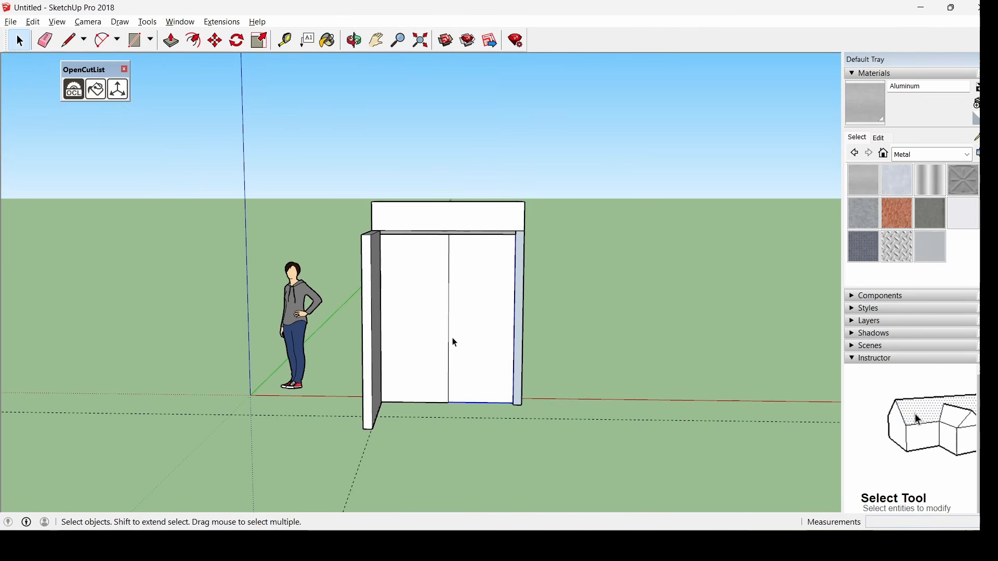
mouse_move(455, 343)
middle_mouse_down()
mouse_move(633, 363)
mouse_move(441, 363)
mouse_move(468, 352)
middle_mouse_up()
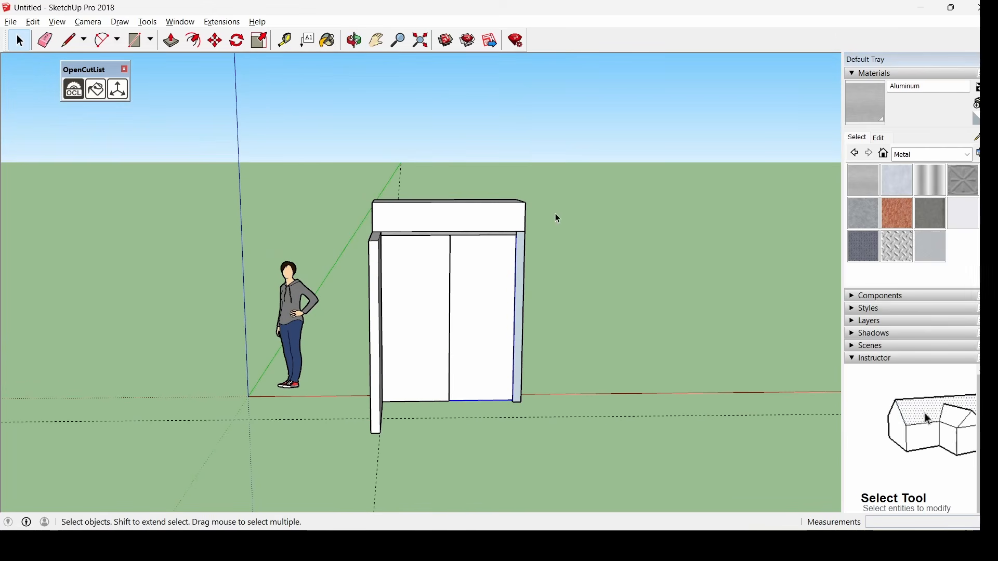
left_click_drag(347, 450, 347, 457)
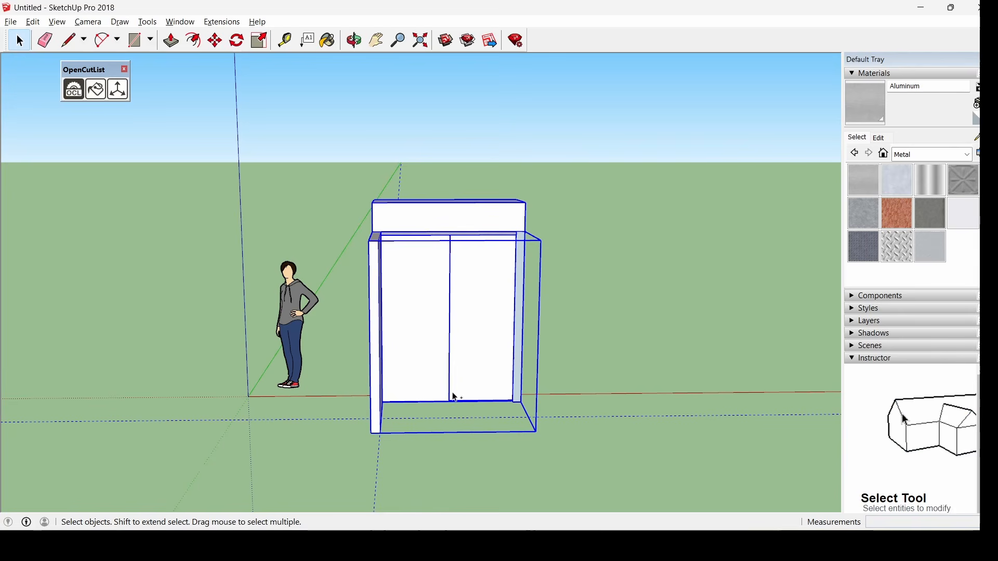
Paste two copies of the wardrobe and place them in a row beside the original
key("ctrl+v")
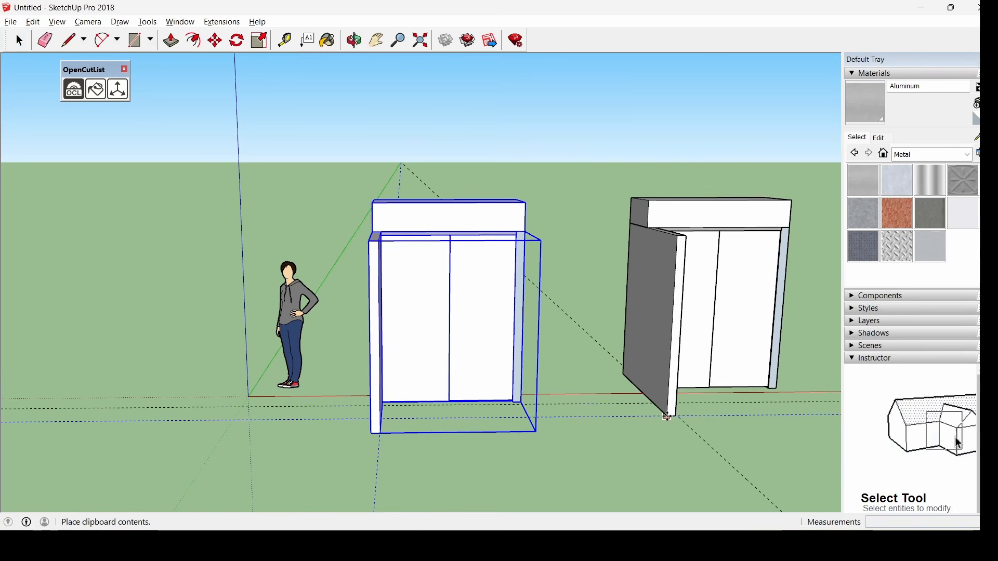
left_click(668, 416)
key("m")
scroll(458, 396, "down", 6)
scroll(601, 399, "up", 7)
key("ctrl+v")
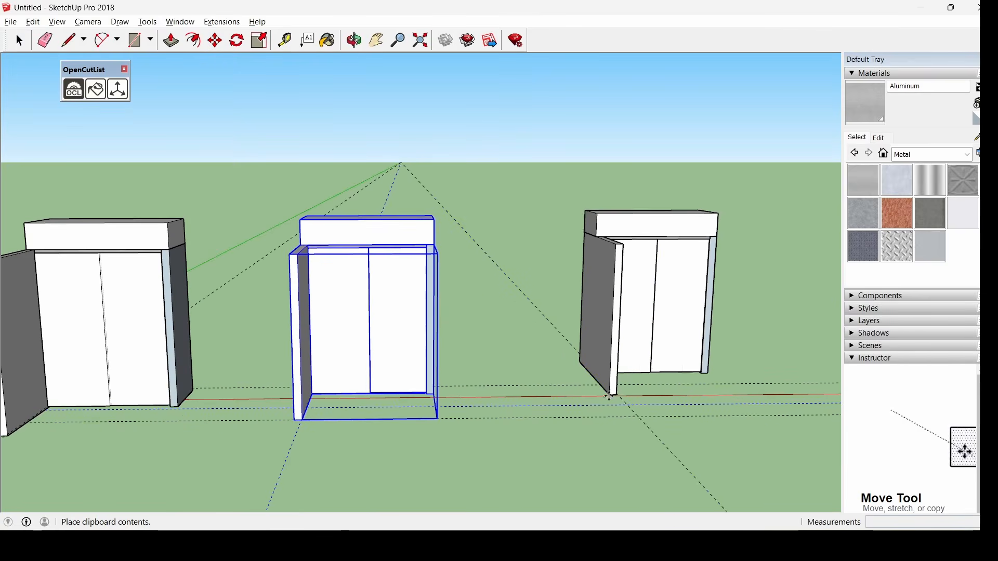
left_click(566, 416)
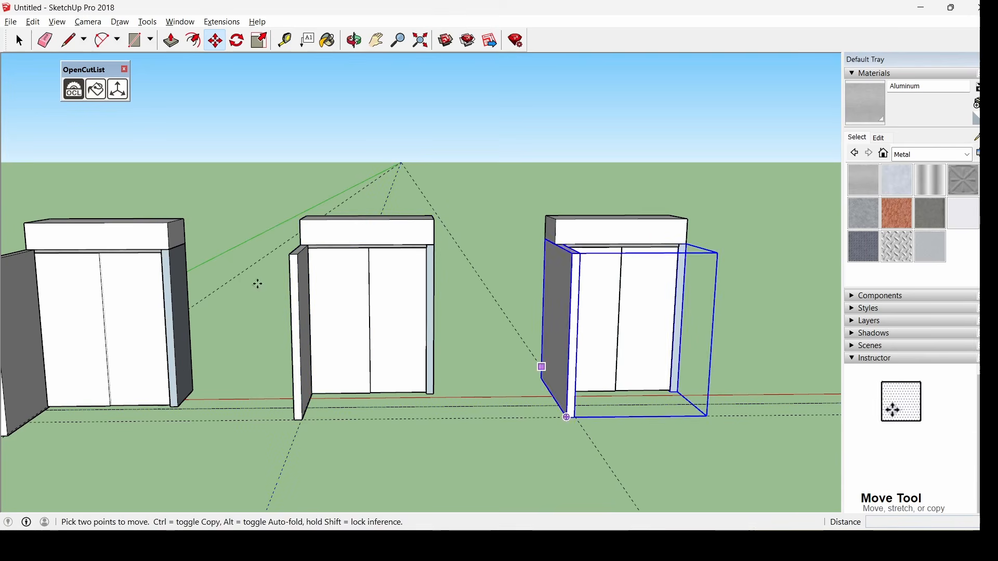
key("ctrl+t")
left_click(13, 40)
Delete the middle copy's two door panels and the right copy's doors and bulkhead
left_click(335, 268)
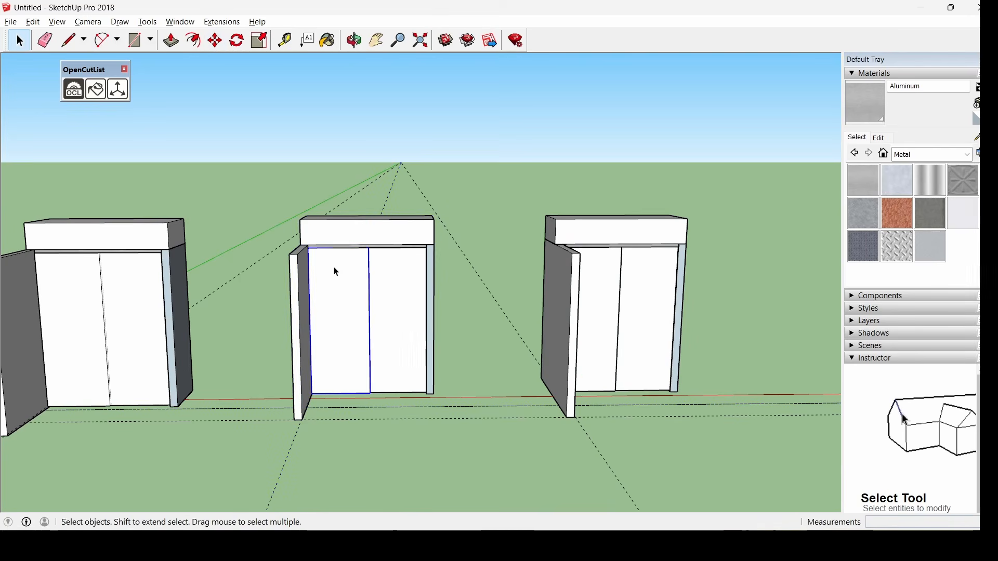
key("Delete")
key("Delete")
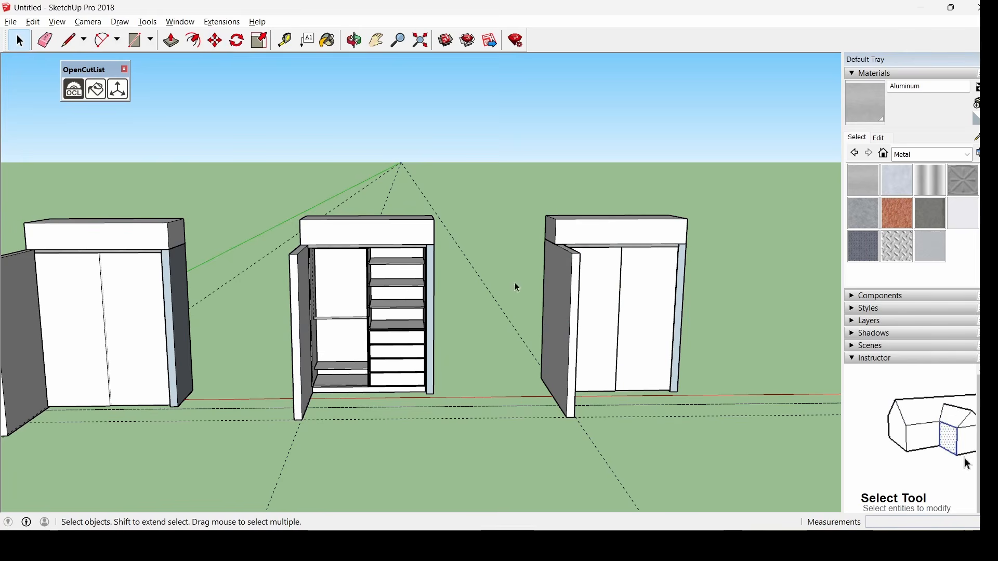
left_click(594, 231)
key("Delete")
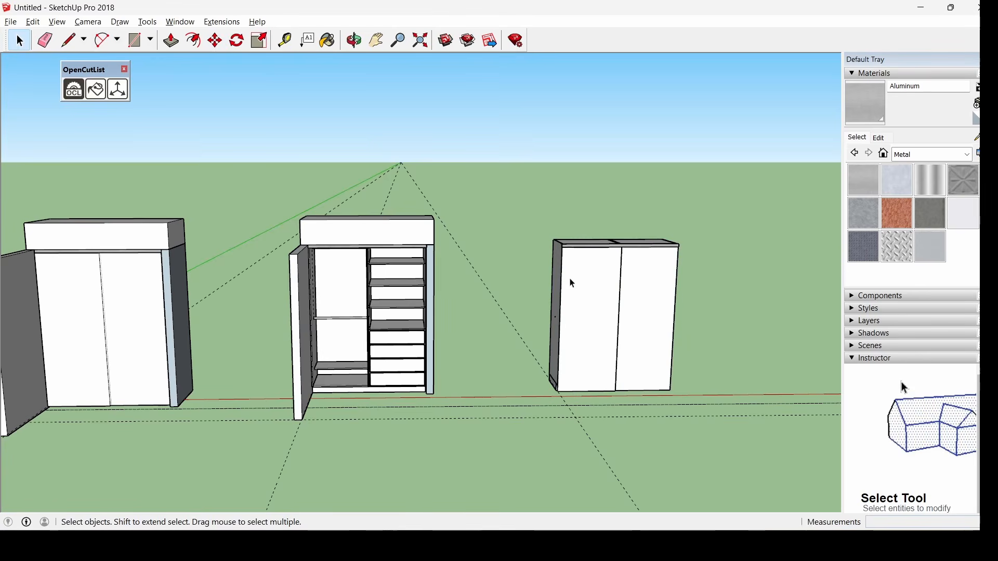
middle_click_drag(570, 282, 552, 361)
left_click(594, 331)
key("Delete")
left_click(668, 333)
key("Delete")
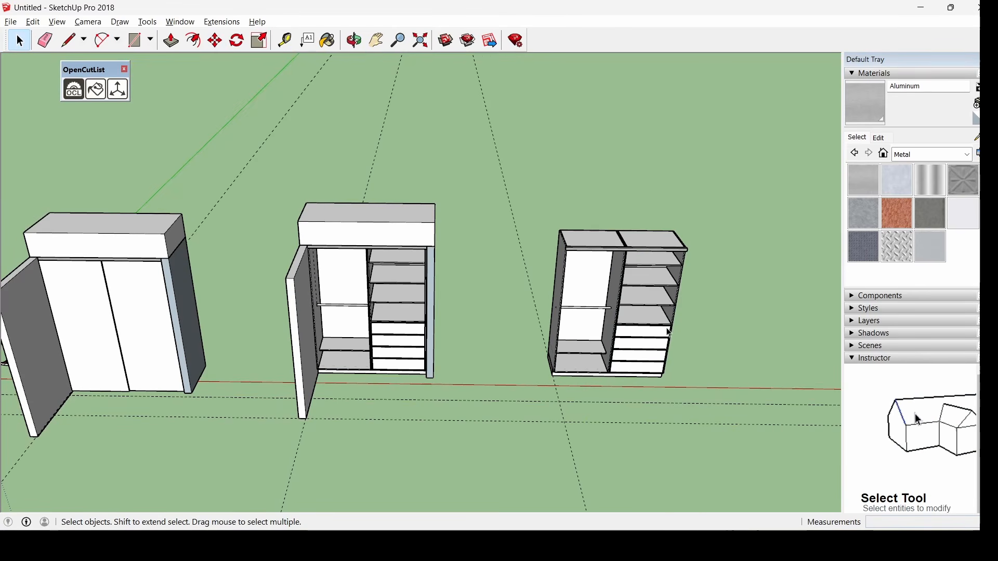
Remove the top front trim from the right copy, leaving a bare carcass
middle_click_drag(668, 333, 472, 250)
middle_click_drag(625, 287, 593, 363)
scroll(523, 359, "down", 2)
left_click(516, 372)
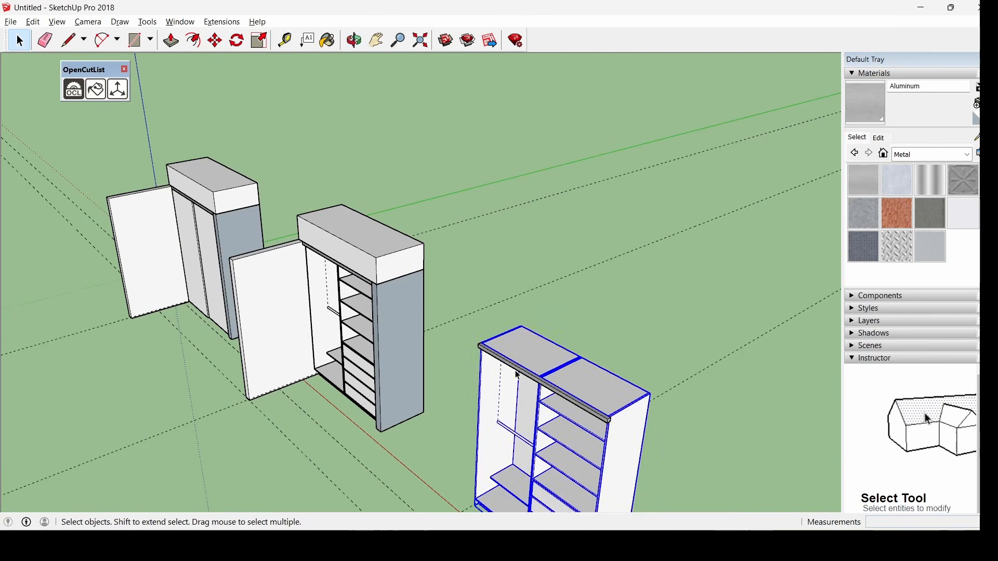
left_click(515, 368)
key("Delete")
Orbit and zoom to a front view showing the closed, open and bare wardrobe versions
scroll(384, 382, "down", 3)
middle_click_drag(305, 355, 611, 347)
scroll(673, 373, "up", 4)
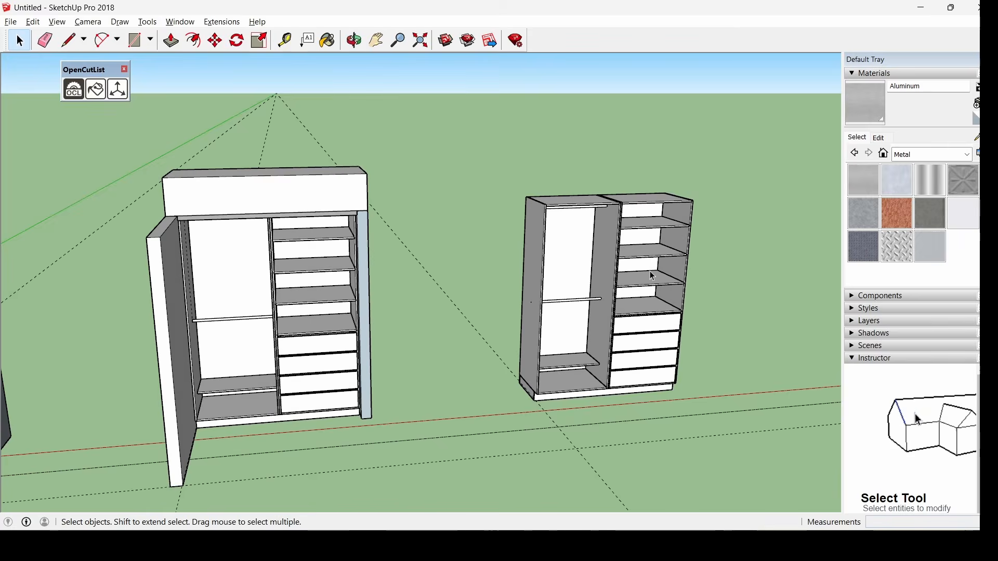
middle_click_drag(673, 373, 529, 245)
scroll(220, 296, "down", 6)
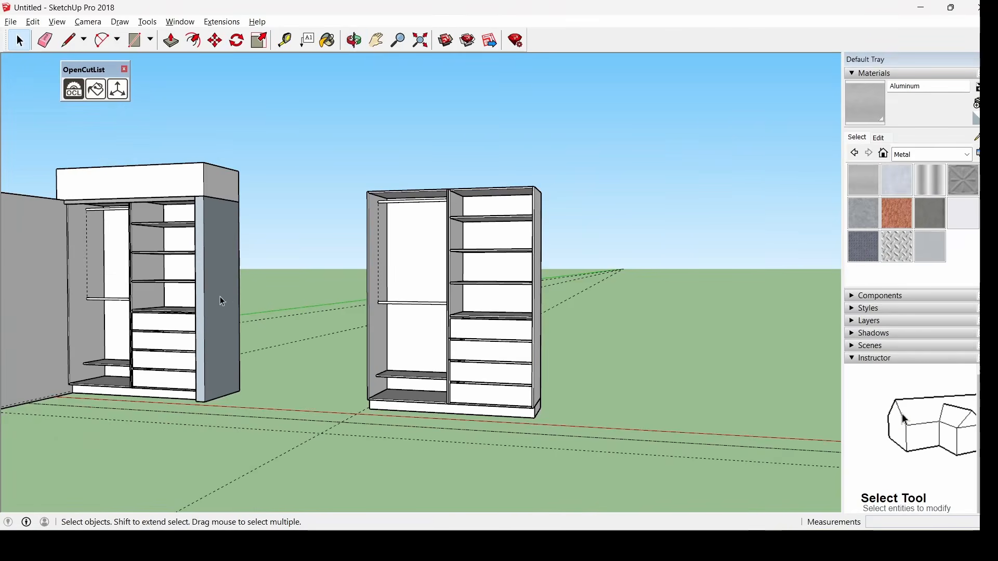
scroll(173, 274, "up", 5)
middle_click_drag(249, 316, 253, 343)
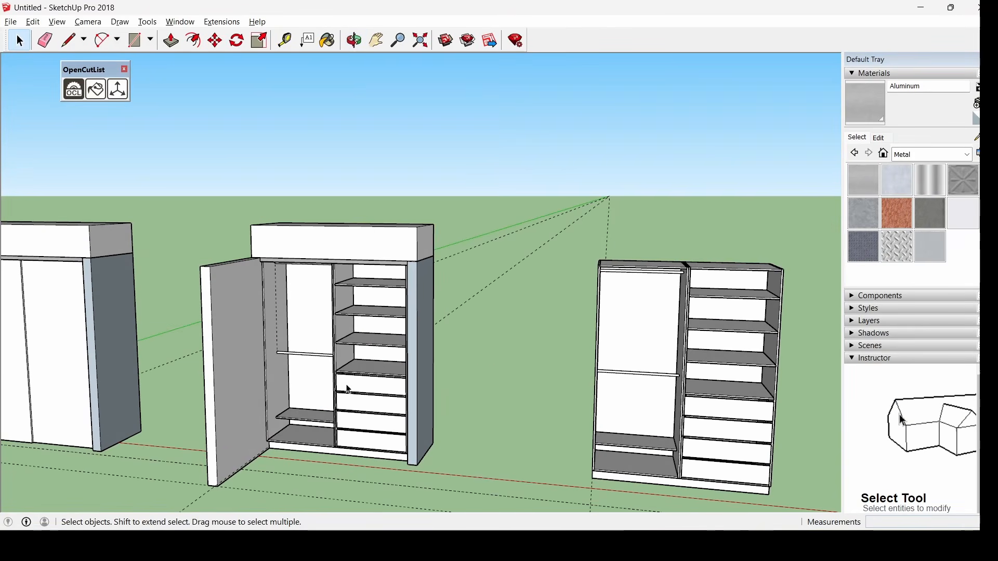
scroll(346, 388, "down", 4)
scroll(70, 407, "up", 3)
scroll(85, 388, "down", 3)
middle_click_drag(88, 383, 92, 372)
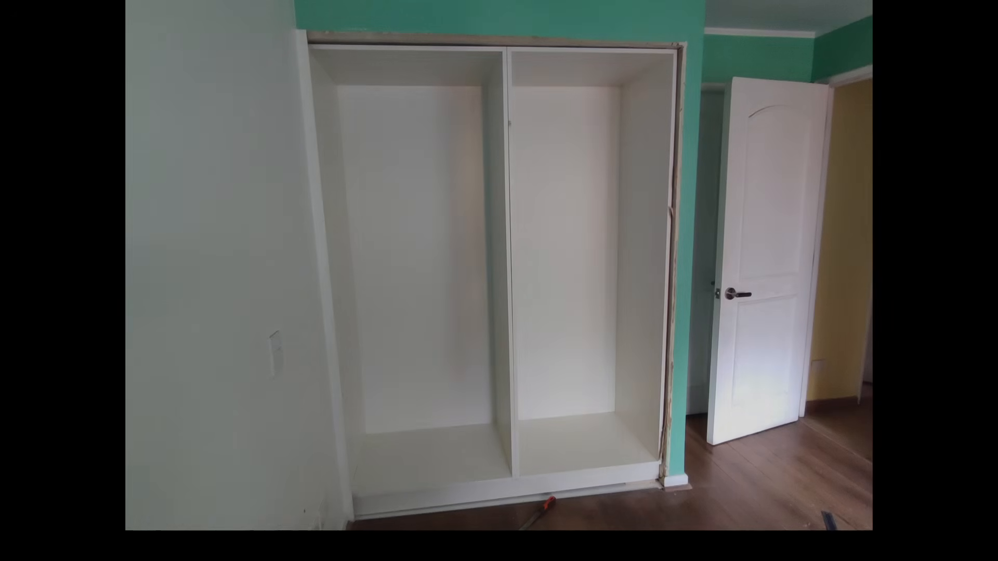